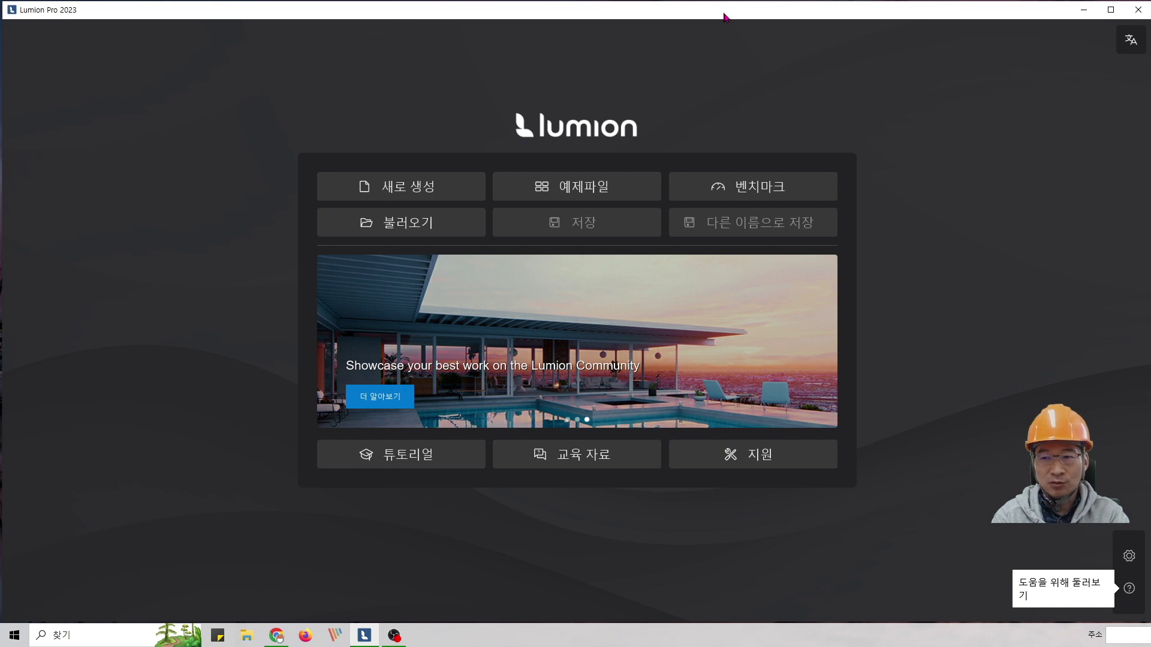
Create a new project from the flat grassland environment template.
left_click(477, 188)
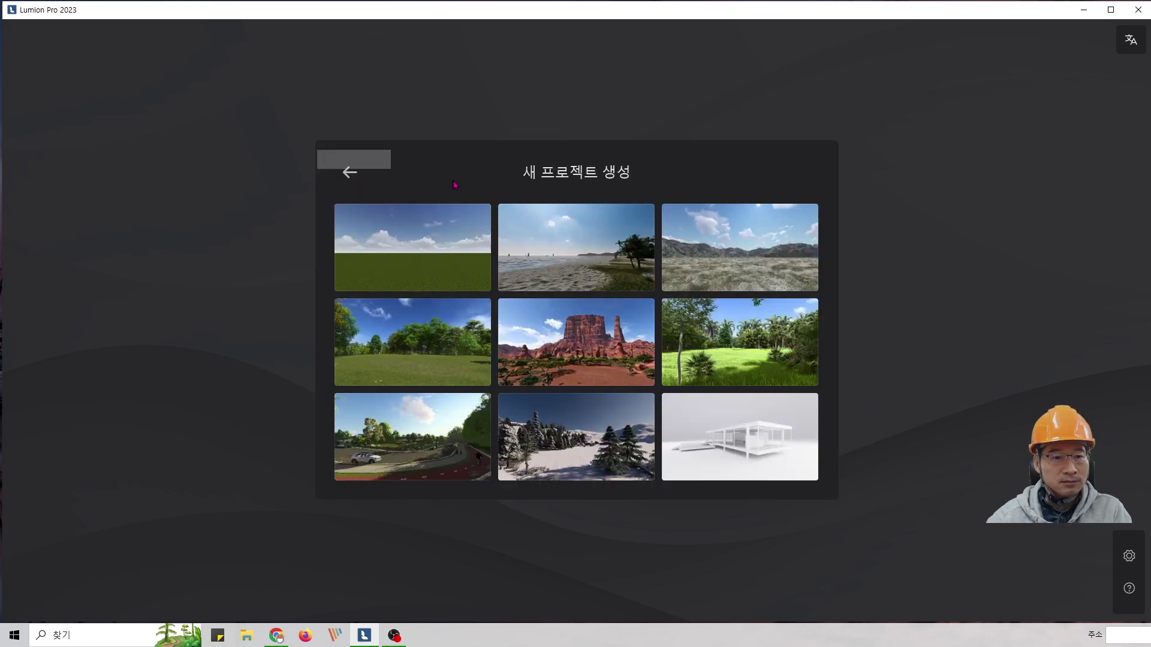
left_click(419, 254)
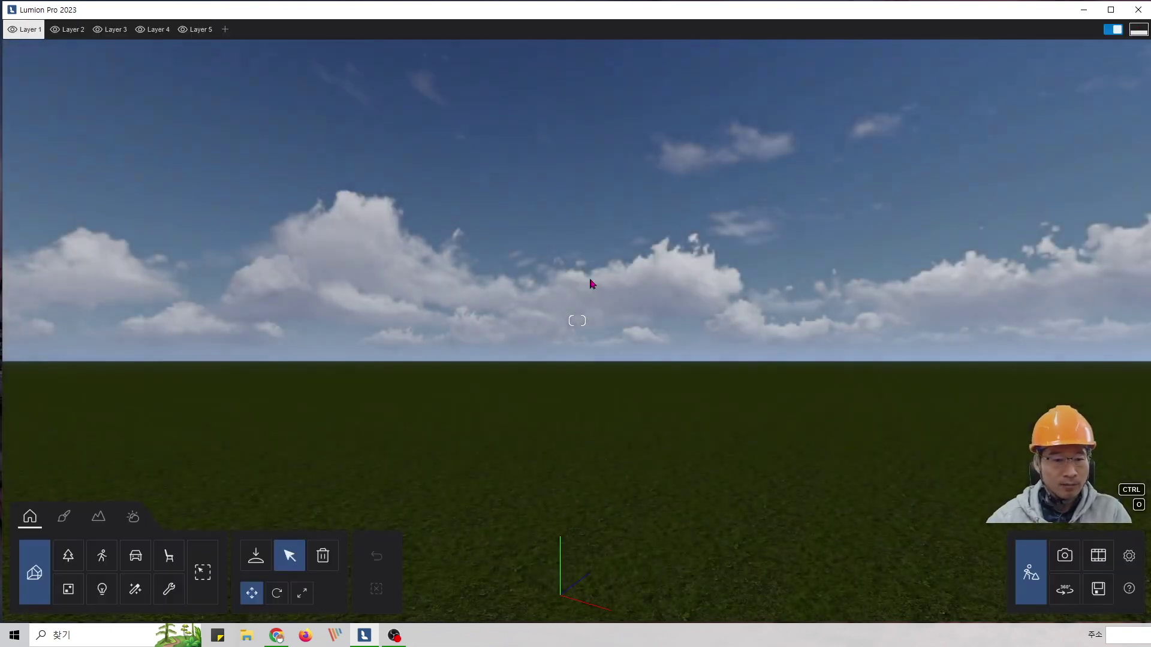
Raise the flat terrain with the landscape height brush into a tall central mountain with smaller hills beside it.
mouse_move(590, 252)
right_mouse_down()
mouse_move(571, 246)
mouse_move(573, 265)
mouse_move(573, 239)
mouse_move(557, 251)
mouse_move(568, 252)
right_mouse_up()
key("q")
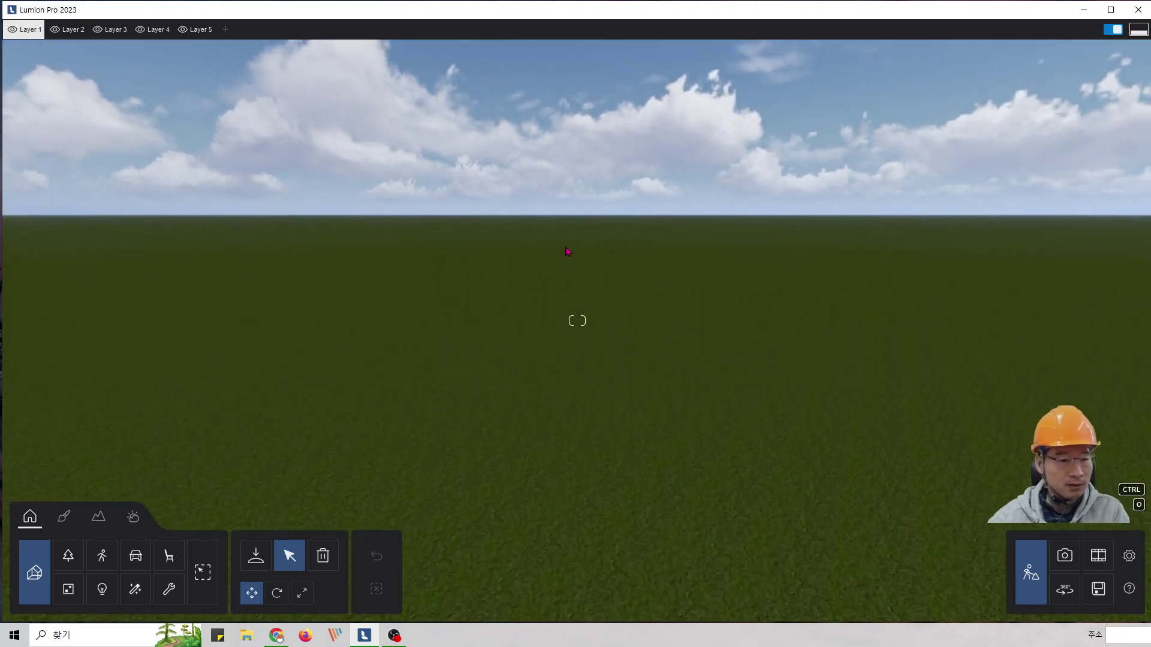
left_click(99, 523)
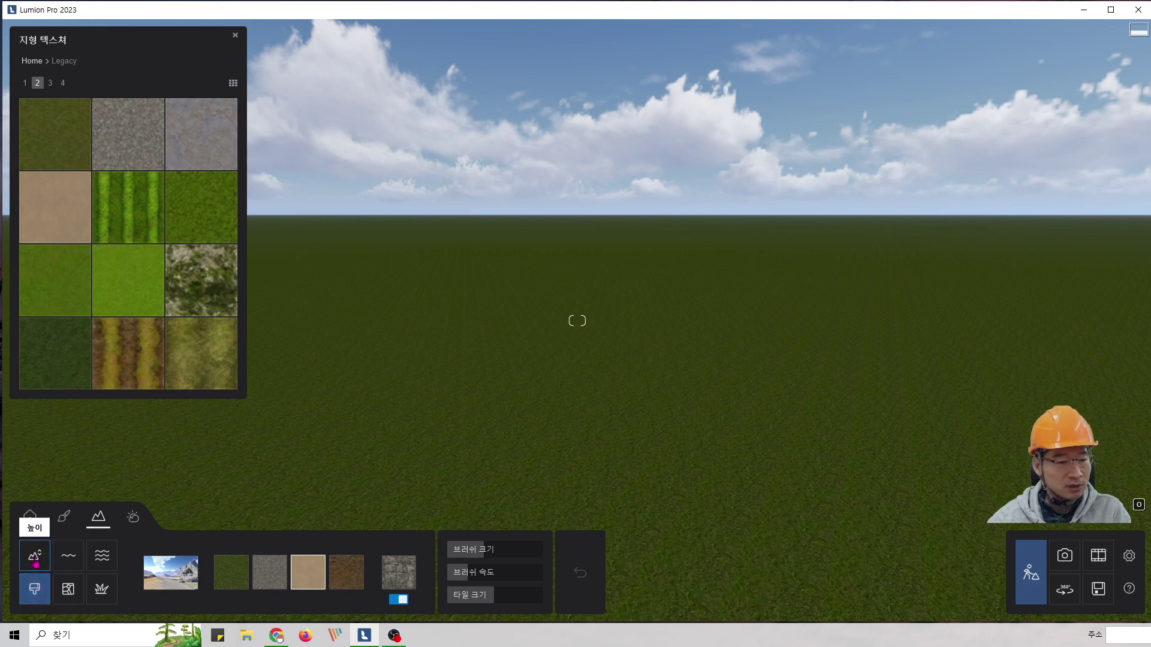
left_click(35, 558)
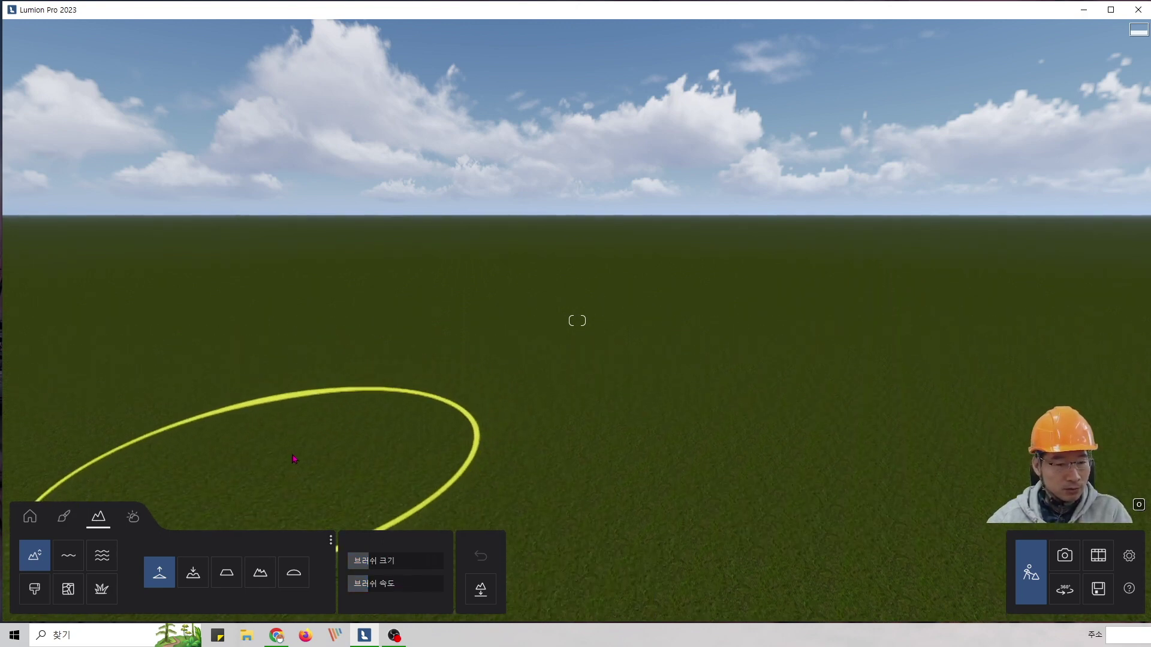
mouse_move(296, 453)
left_mouse_down()
mouse_move(307, 432)
mouse_move(711, 326)
mouse_move(879, 323)
mouse_move(597, 403)
mouse_move(431, 383)
mouse_move(206, 414)
mouse_move(180, 338)
mouse_move(258, 421)
left_mouse_up()
scroll(596, 401, "down", 5)
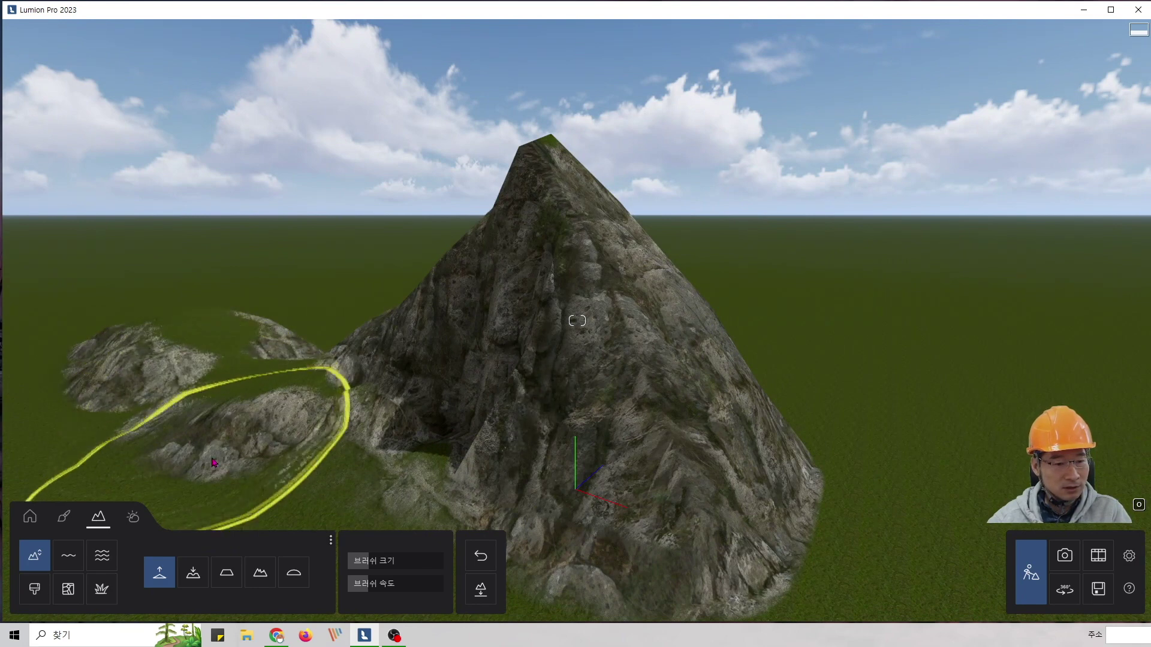
Lower the peak of the central mountain with the height brush and flatten its top.
left_click(193, 574)
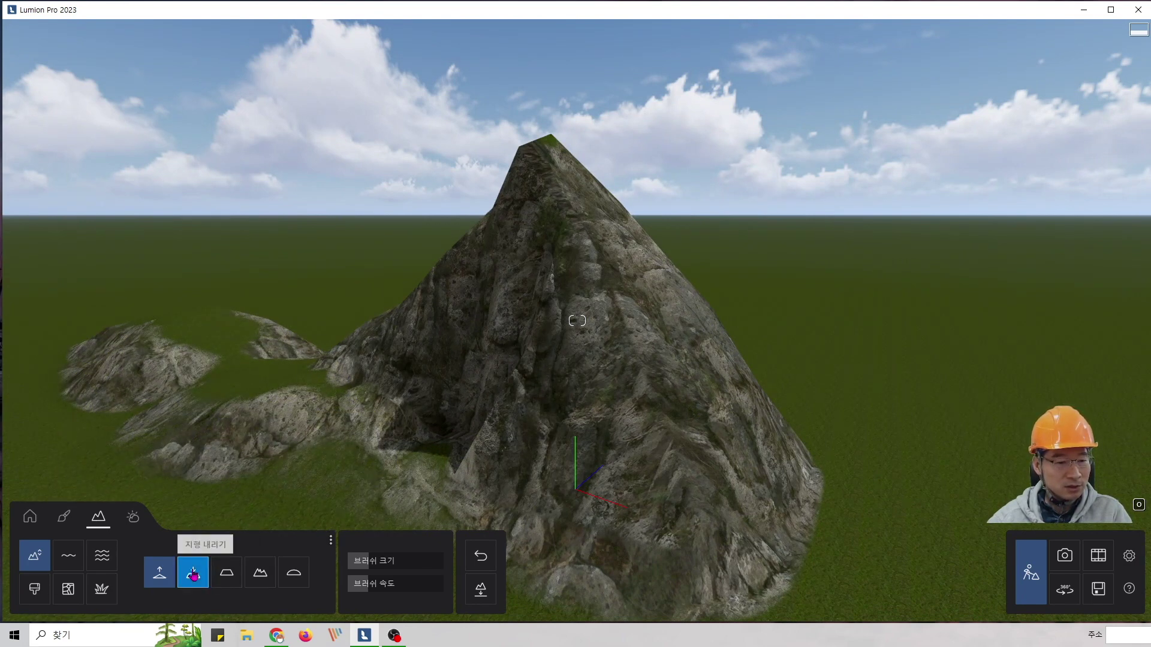
mouse_move(547, 312)
left_mouse_down()
mouse_move(553, 223)
mouse_move(578, 221)
mouse_move(511, 226)
left_mouse_up()
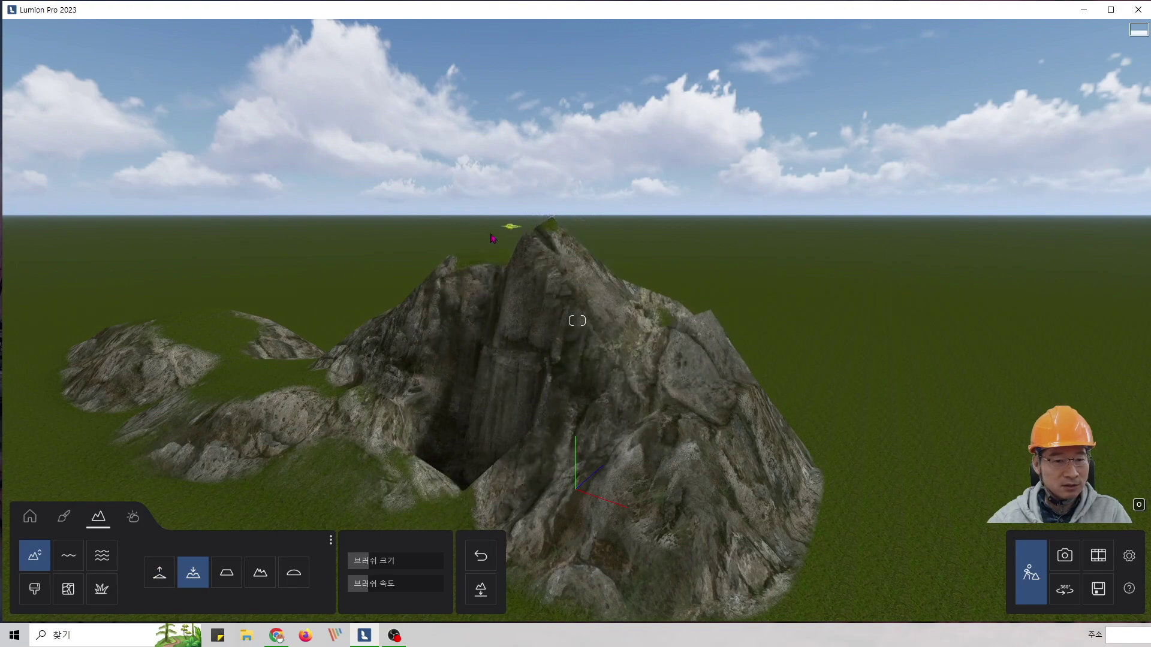
left_click(226, 572)
mouse_move(519, 335)
left_mouse_down()
mouse_move(559, 315)
mouse_move(487, 305)
mouse_move(543, 295)
left_mouse_up()
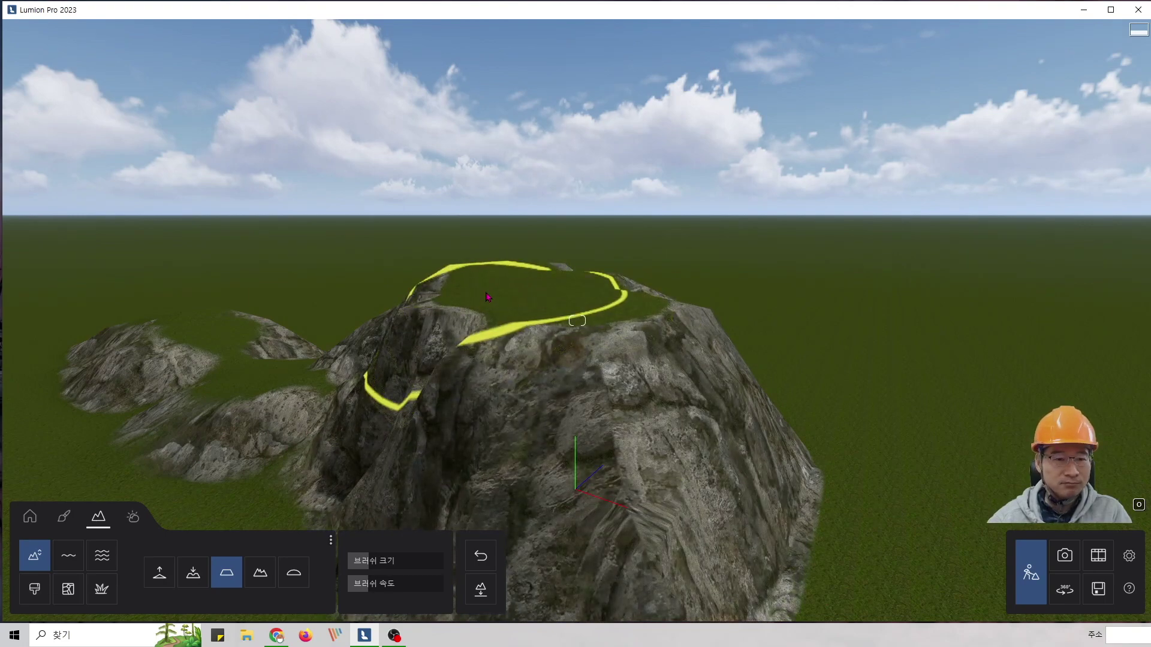
Raise a group of hills to the right of the mountain and flatten the mountain's top into a wider, lower plateau.
left_click(159, 573)
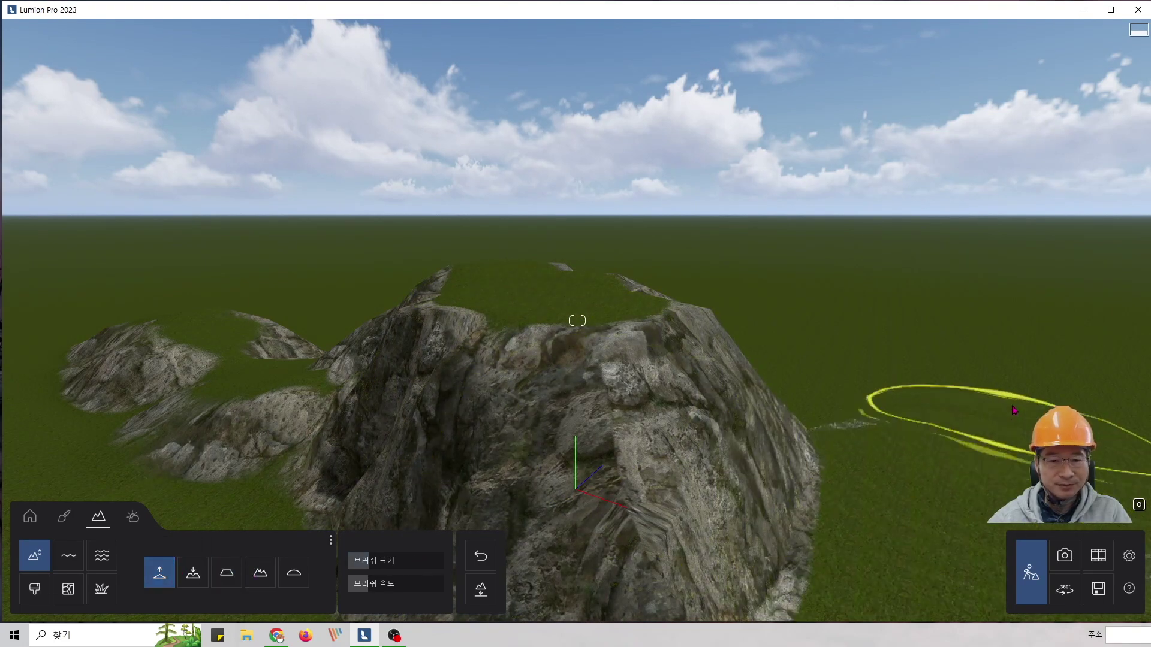
mouse_move(1015, 410)
left_mouse_down()
mouse_move(887, 411)
mouse_move(887, 360)
mouse_move(917, 354)
left_mouse_up()
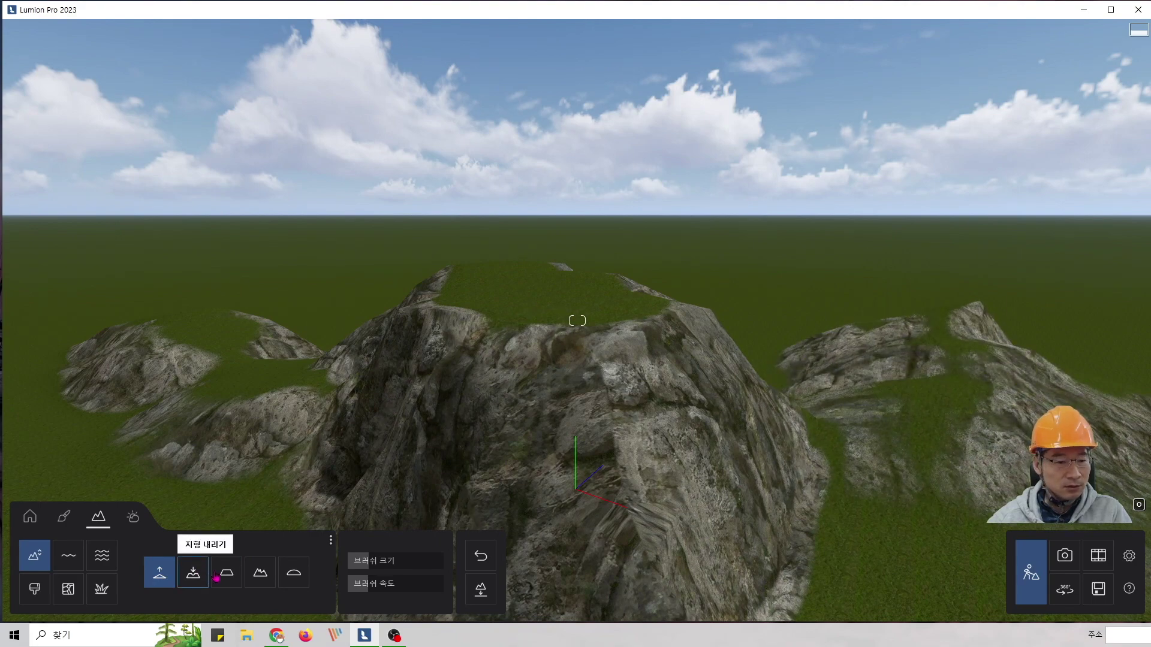
left_click(227, 573)
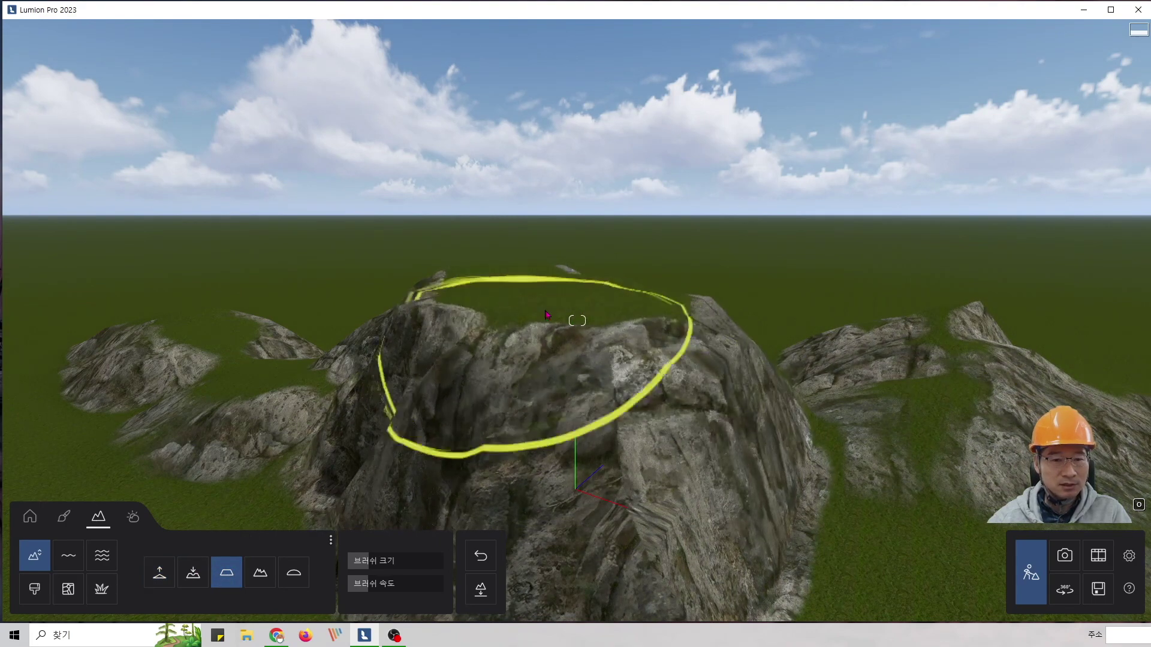
mouse_move(546, 314)
left_mouse_down()
mouse_move(602, 315)
mouse_move(534, 282)
mouse_move(548, 309)
mouse_move(514, 331)
mouse_move(653, 357)
mouse_move(480, 385)
mouse_move(700, 433)
mouse_move(552, 403)
mouse_move(641, 385)
mouse_move(563, 382)
left_mouse_up()
left_click(193, 573)
left_click(227, 573)
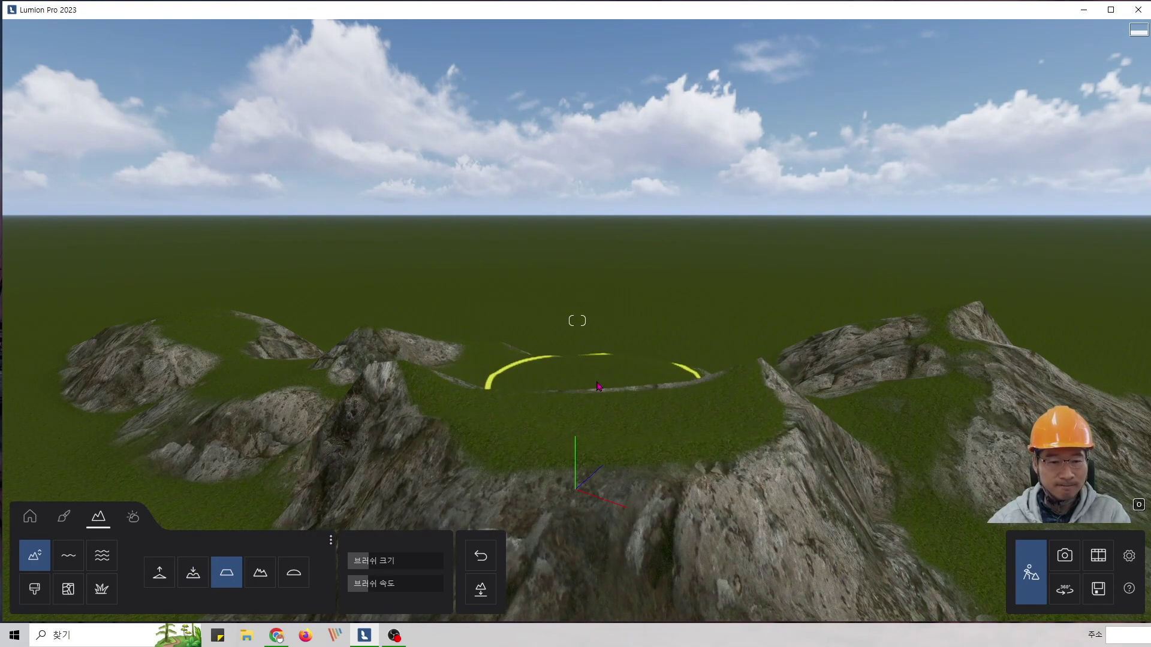
Roughen the hills around the plateau with the jitter brush and soften the ridges with the smooth brush.
key("q")
right_click_drag(593, 383, 572, 177)
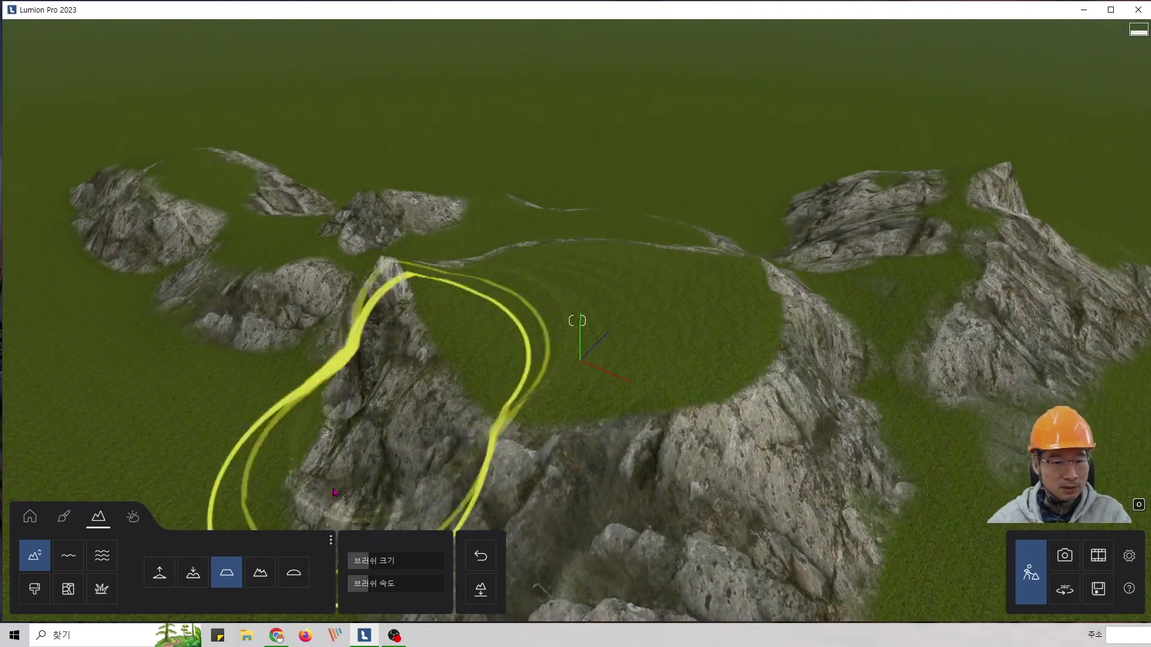
left_click(264, 582)
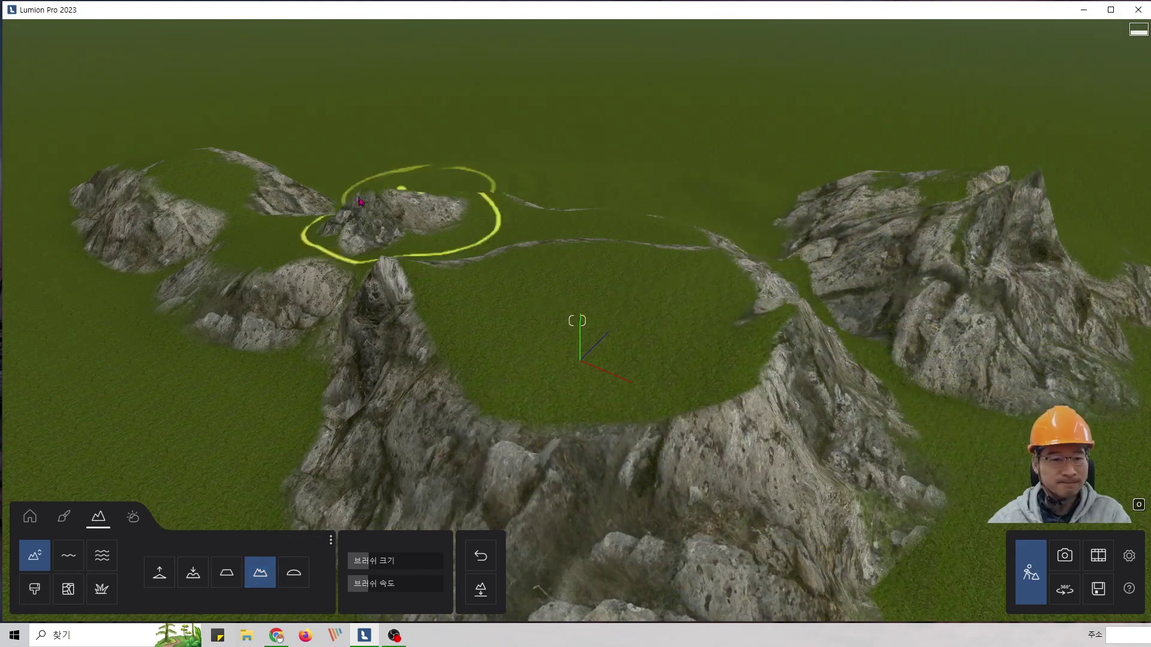
left_click(293, 574)
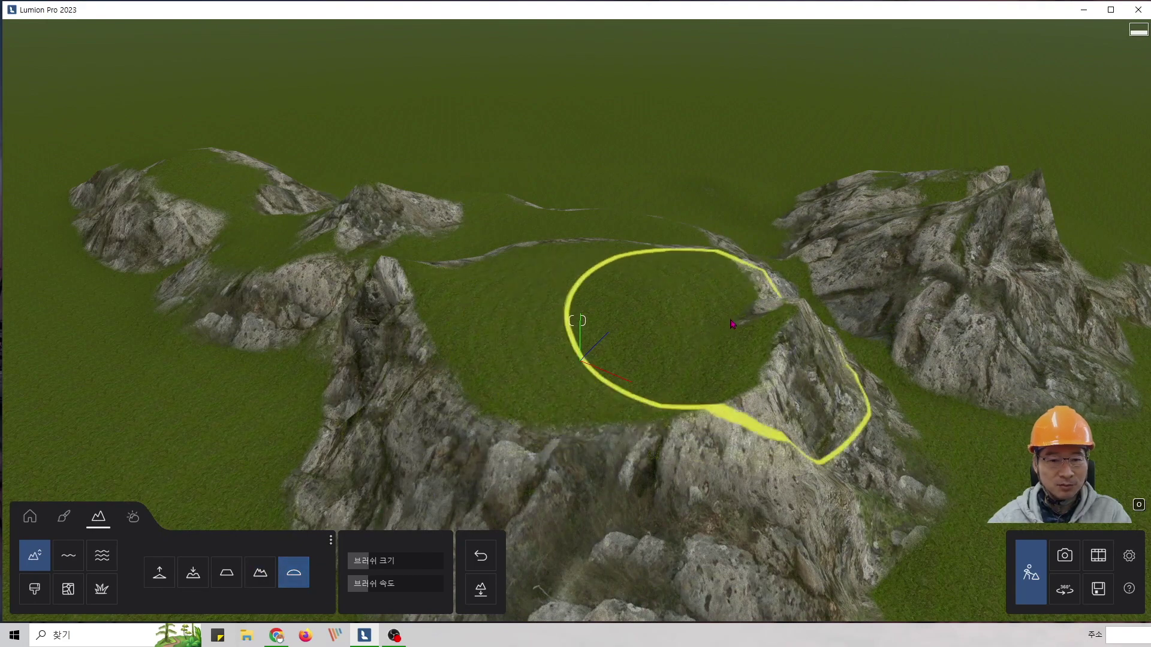
mouse_move(1007, 220)
left_mouse_down()
mouse_move(914, 225)
mouse_move(929, 282)
mouse_move(612, 473)
mouse_move(443, 224)
mouse_move(304, 239)
mouse_move(184, 167)
mouse_move(945, 159)
mouse_move(815, 179)
left_mouse_up()
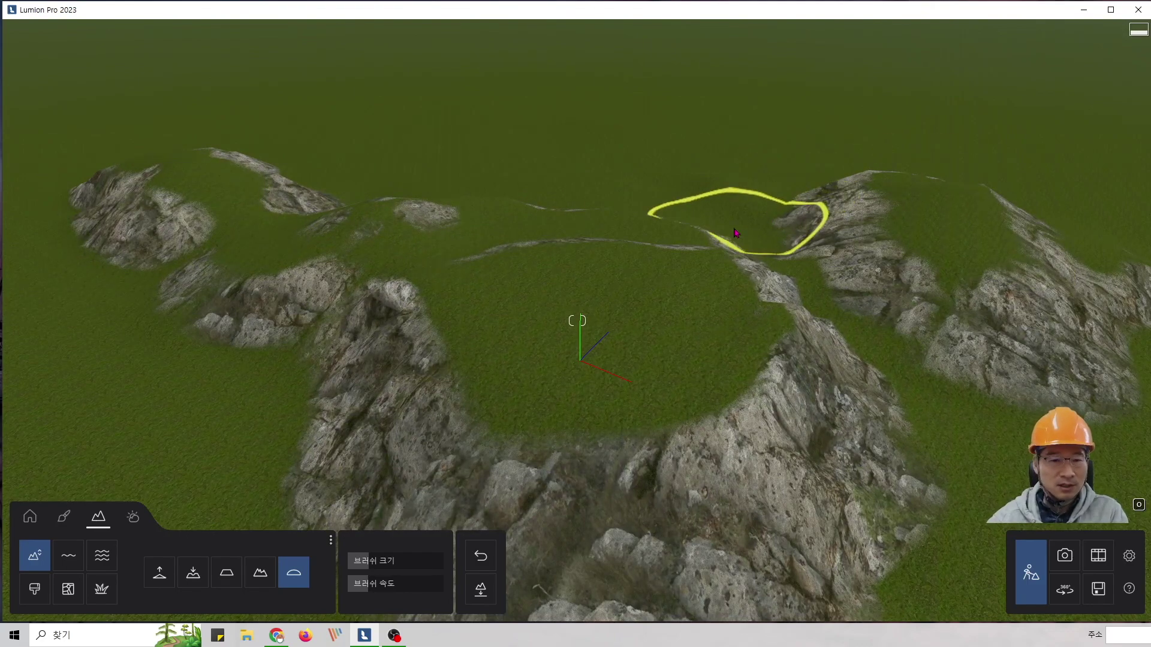
mouse_move(462, 340)
left_mouse_down()
mouse_move(398, 334)
mouse_move(442, 445)
mouse_move(838, 406)
left_mouse_up()
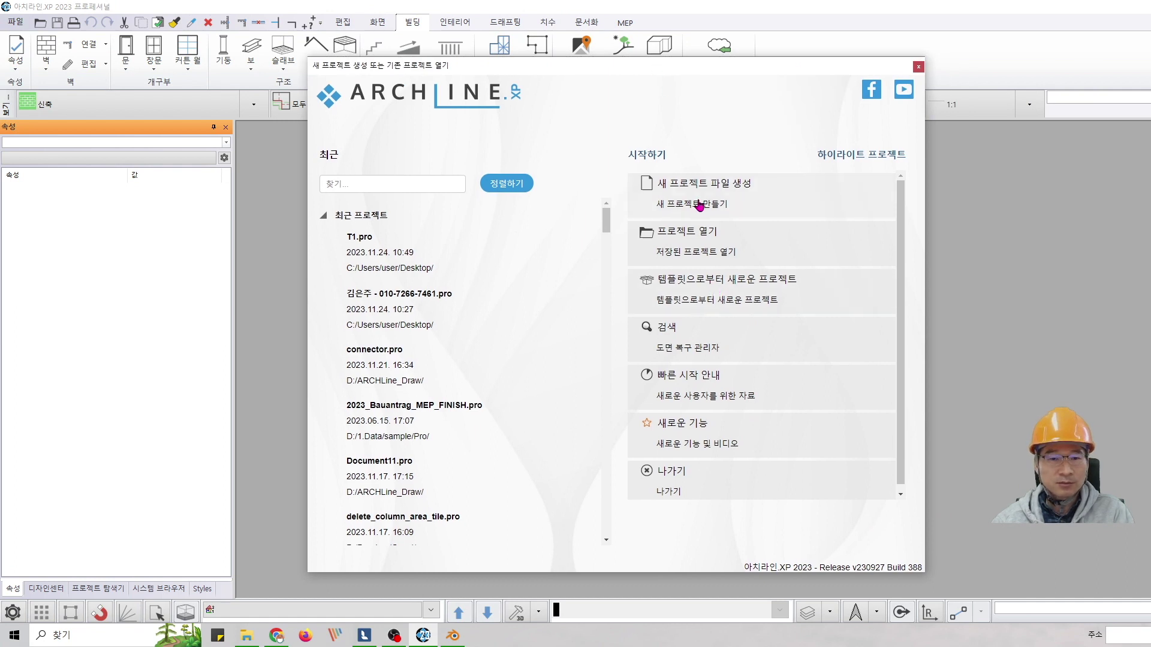
Switch to ARCHLine.XP and create a new project file with the default project properties.
left_click(700, 206)
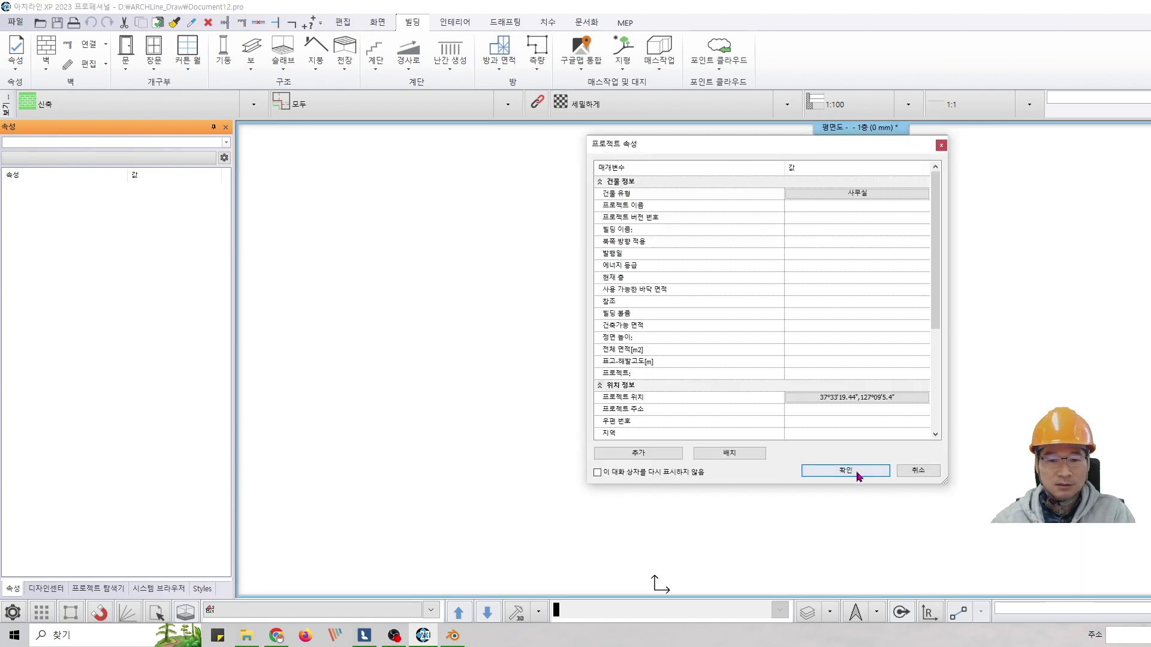
left_click(856, 470)
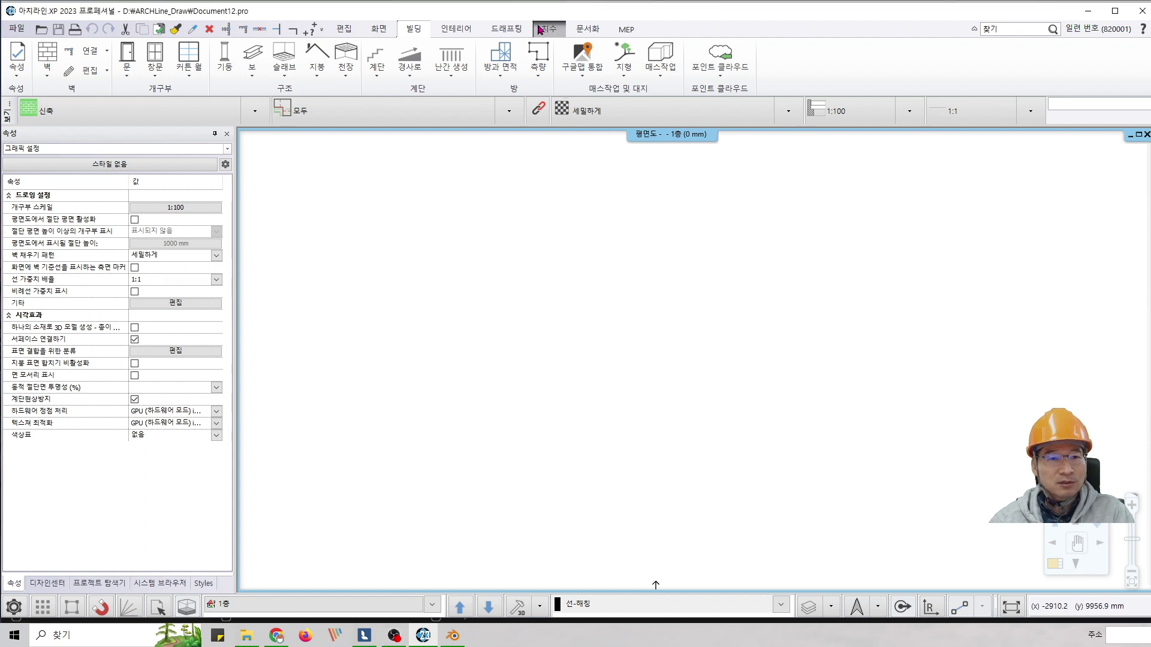
Examine the available methods for creating terrain and excavations, including terrain from a file, points or contour lines.
left_click(627, 74)
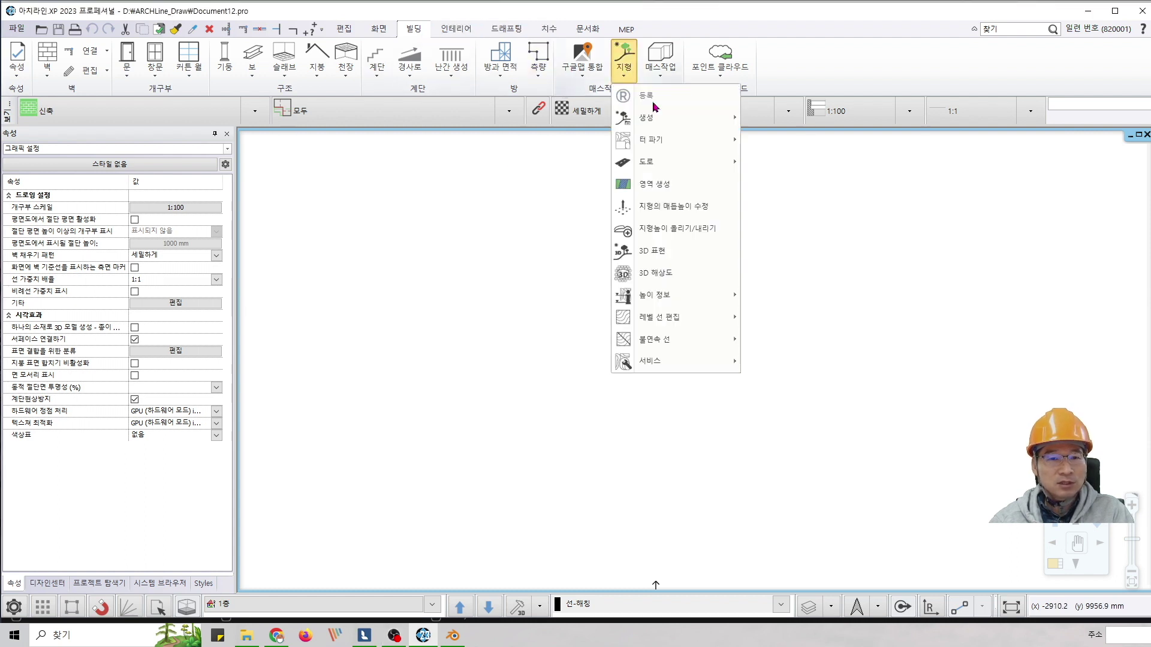
mouse_move(659, 128)
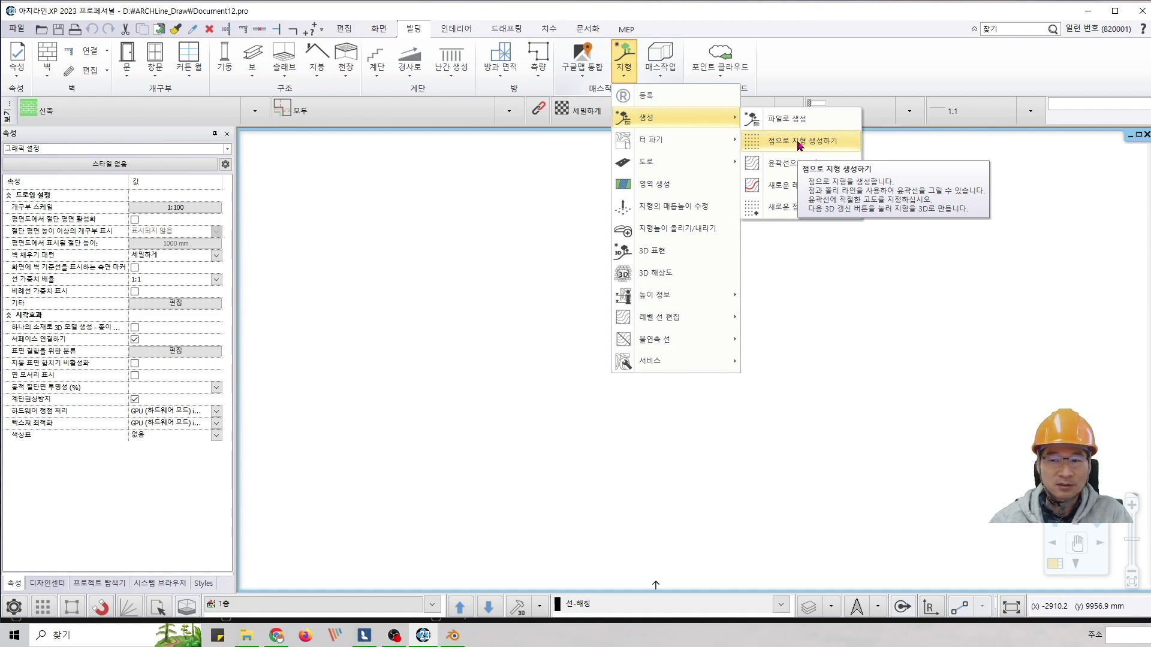
left_click(1082, 12)
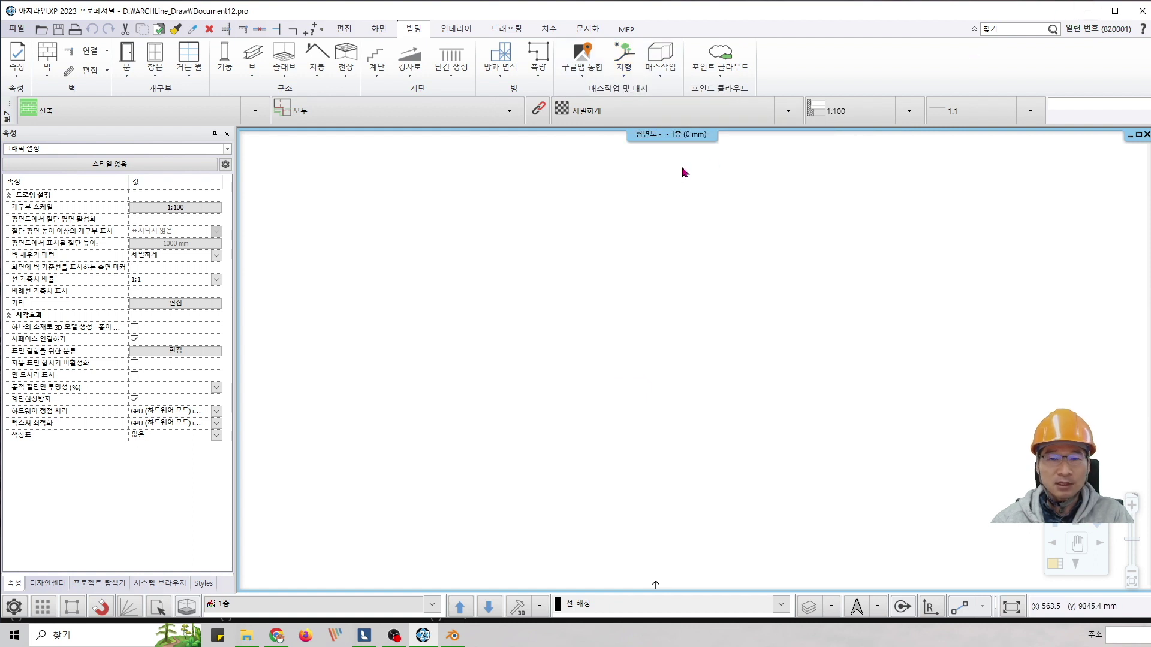
left_click(624, 58)
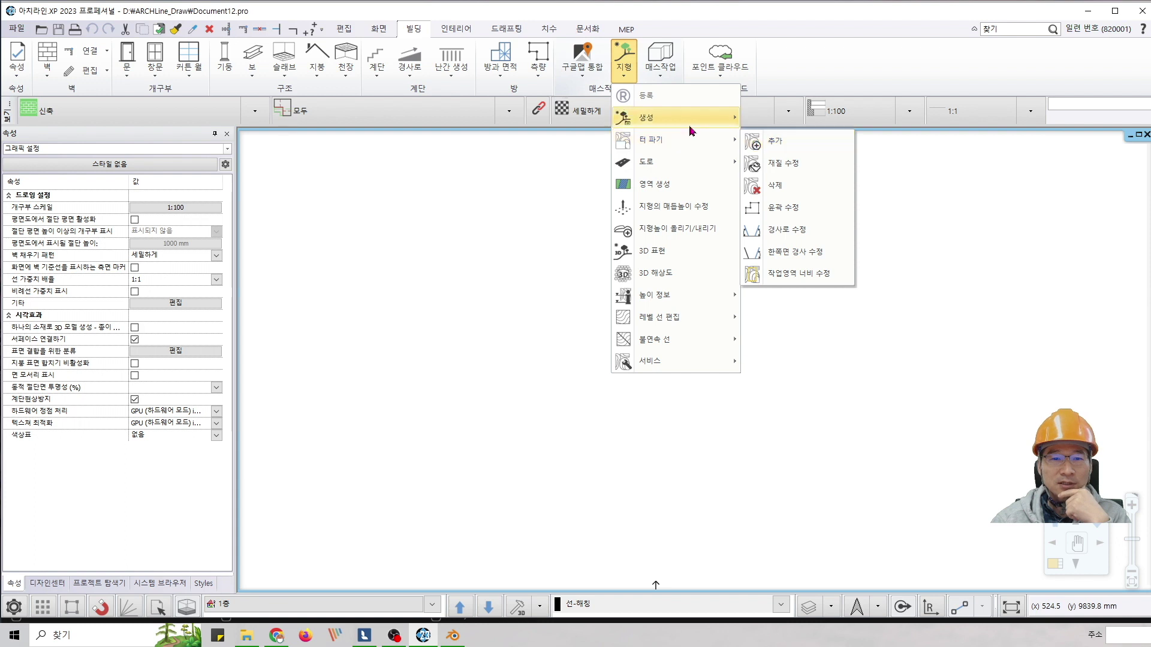
mouse_move(690, 120)
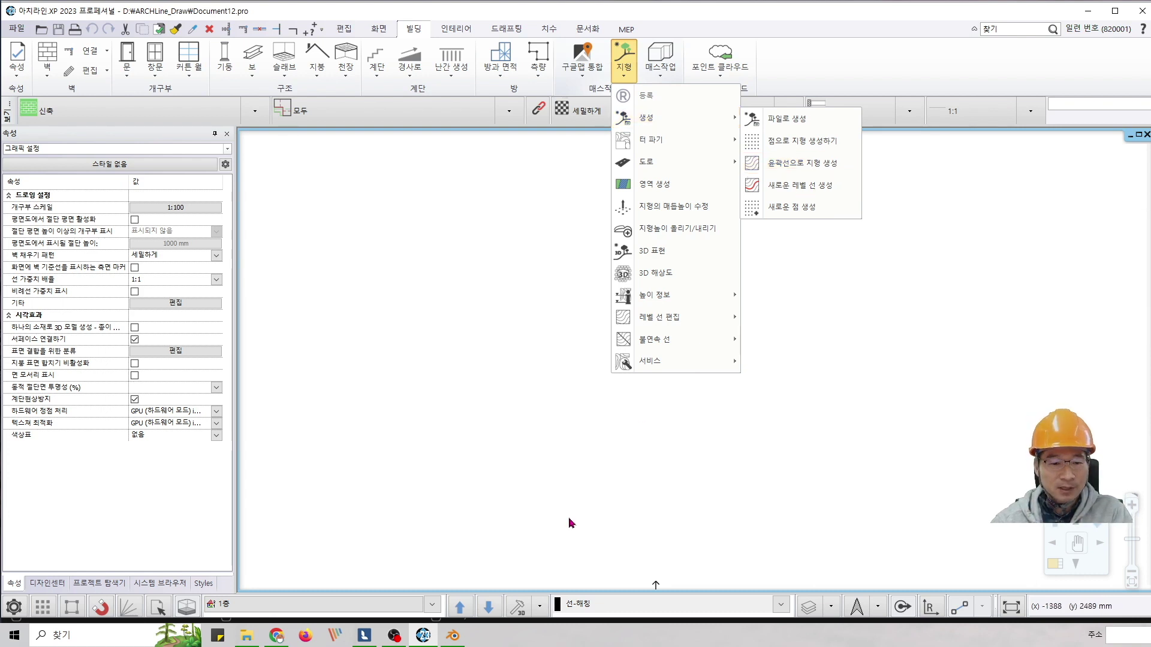
Switch to Blender, start with a new General file and delete the default cube.
left_click(452, 636)
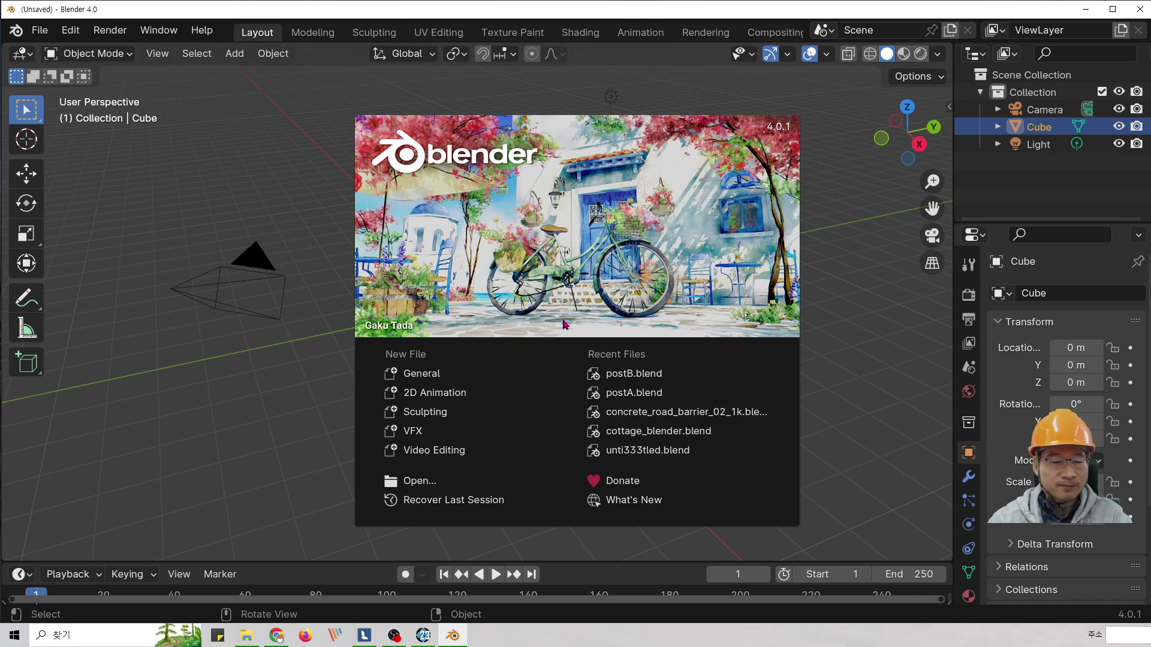
left_click(440, 374)
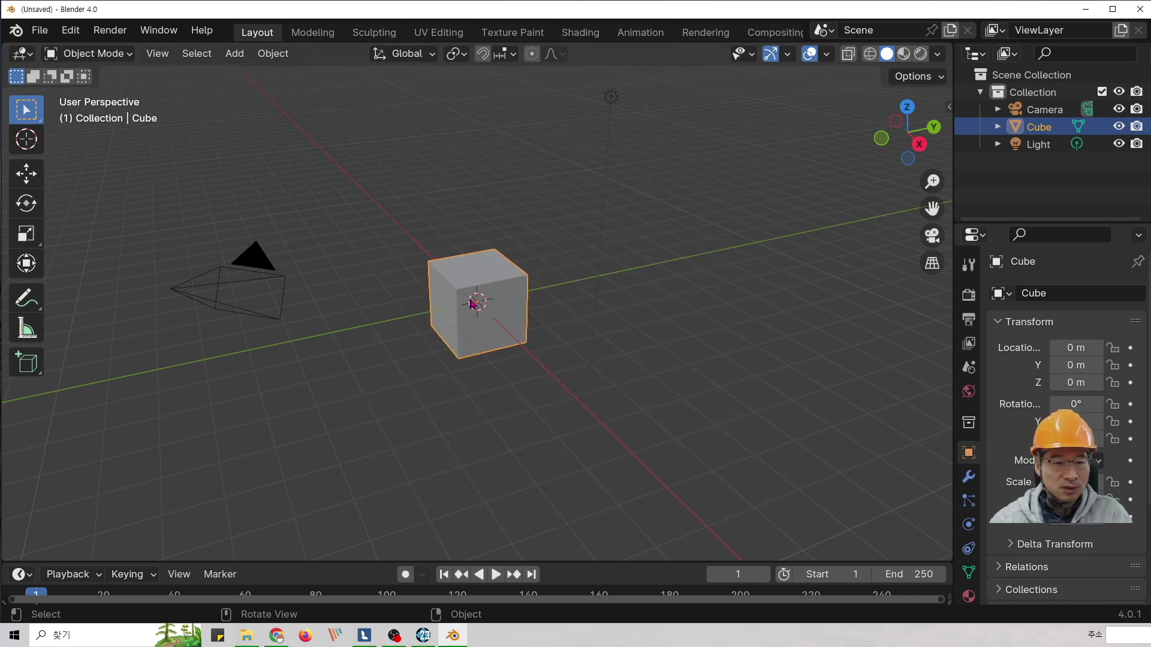
left_click(470, 300)
key("x")
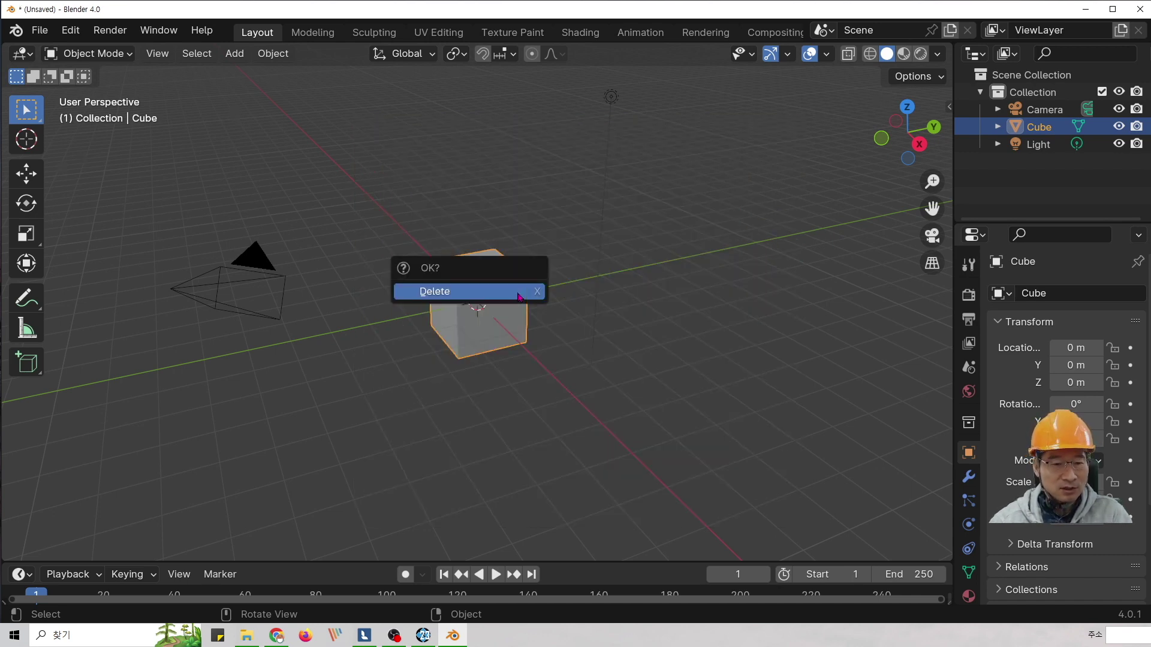
left_click(519, 294)
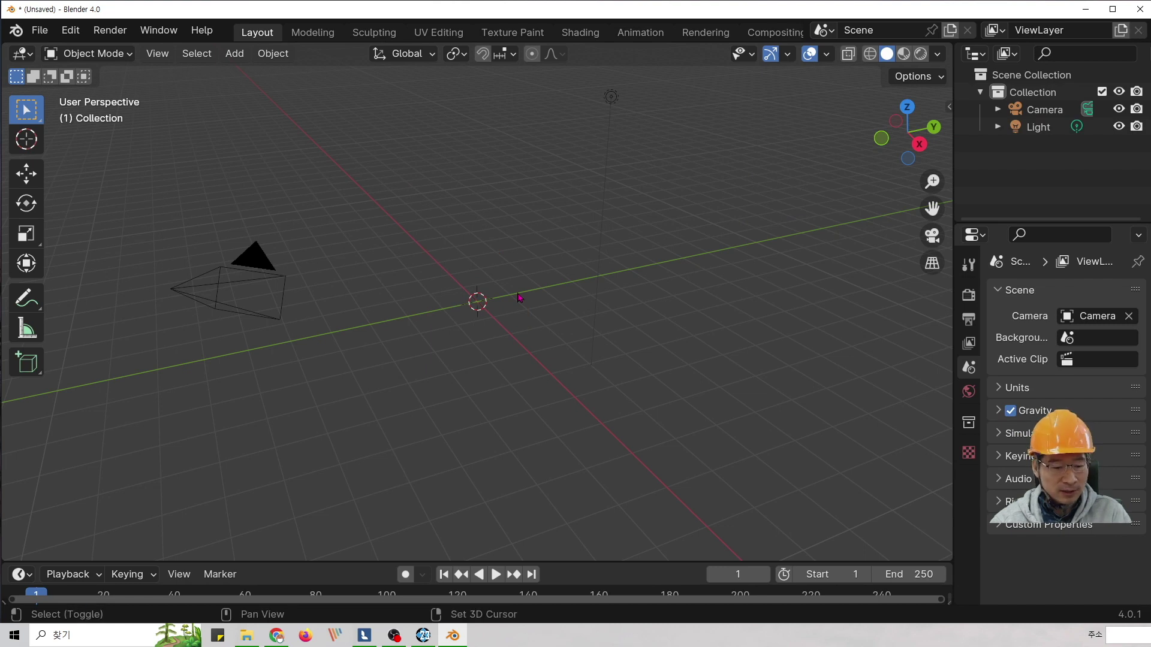
Add a plane mesh at the origin and scale it up uniformly to several times its size.
key("shift+a")
left_click(574, 286)
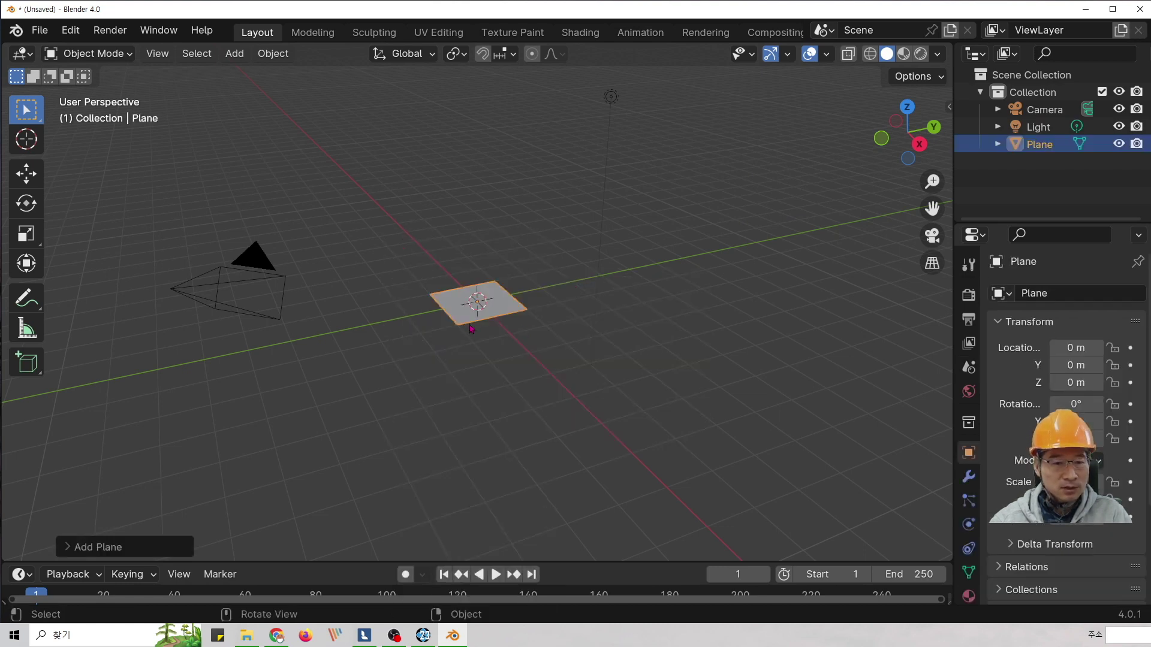
key("s")
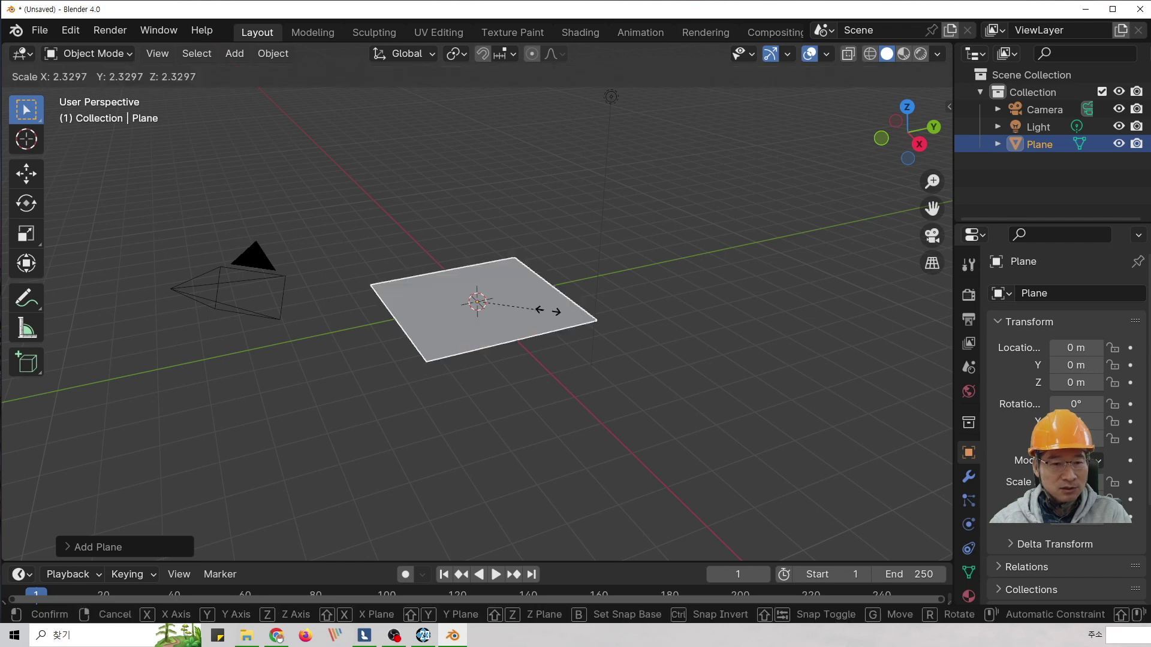
left_click(632, 280)
scroll(579, 346, "down", 15)
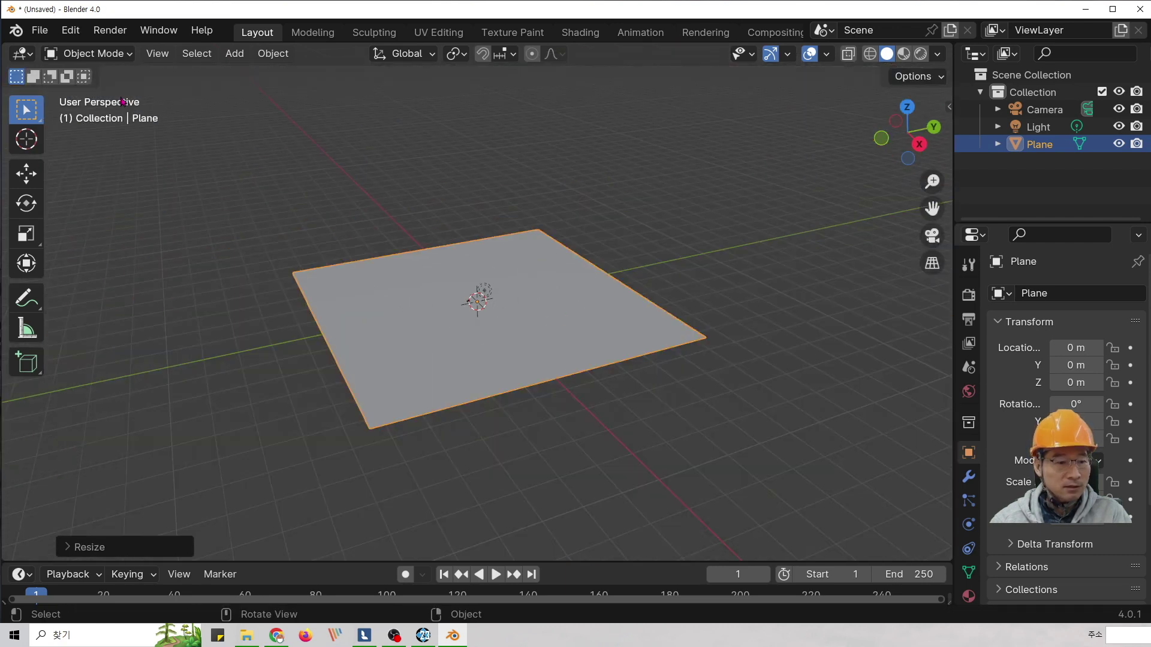
Put the plane in Edit Mode with face selection and subdivide its face twice into a four-by-four grid.
key("Tab")
left_click(87, 53)
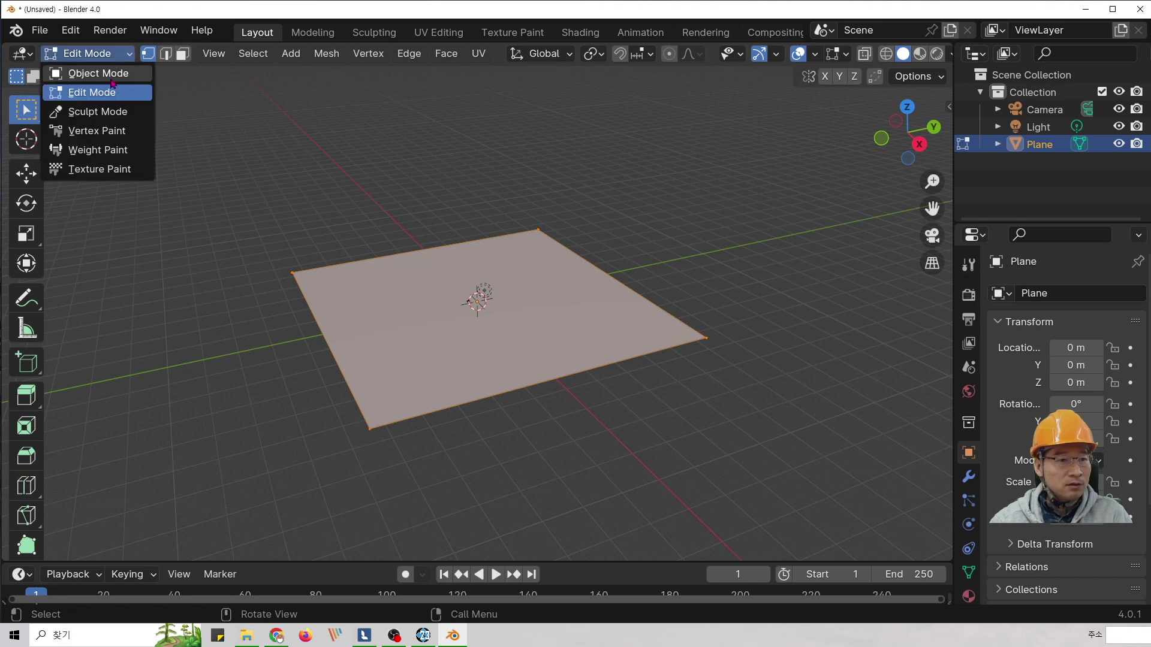
left_click(110, 91)
left_click(183, 54)
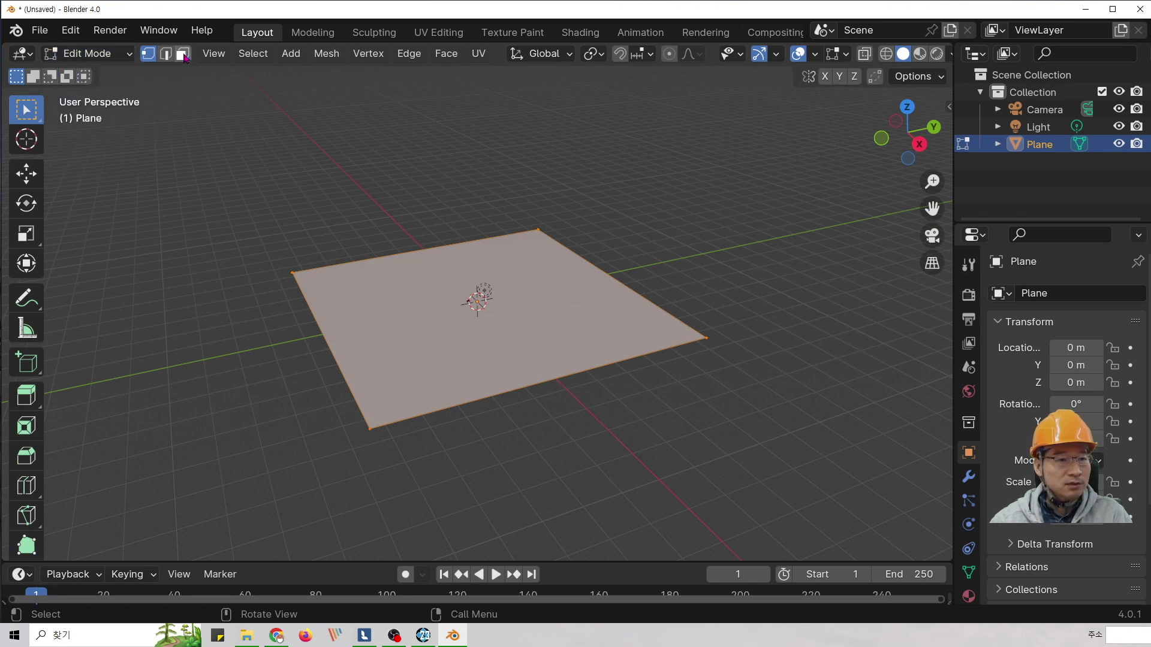
key("ctrl+f")
left_click(427, 266)
key("ctrl+f")
left_click(455, 267)
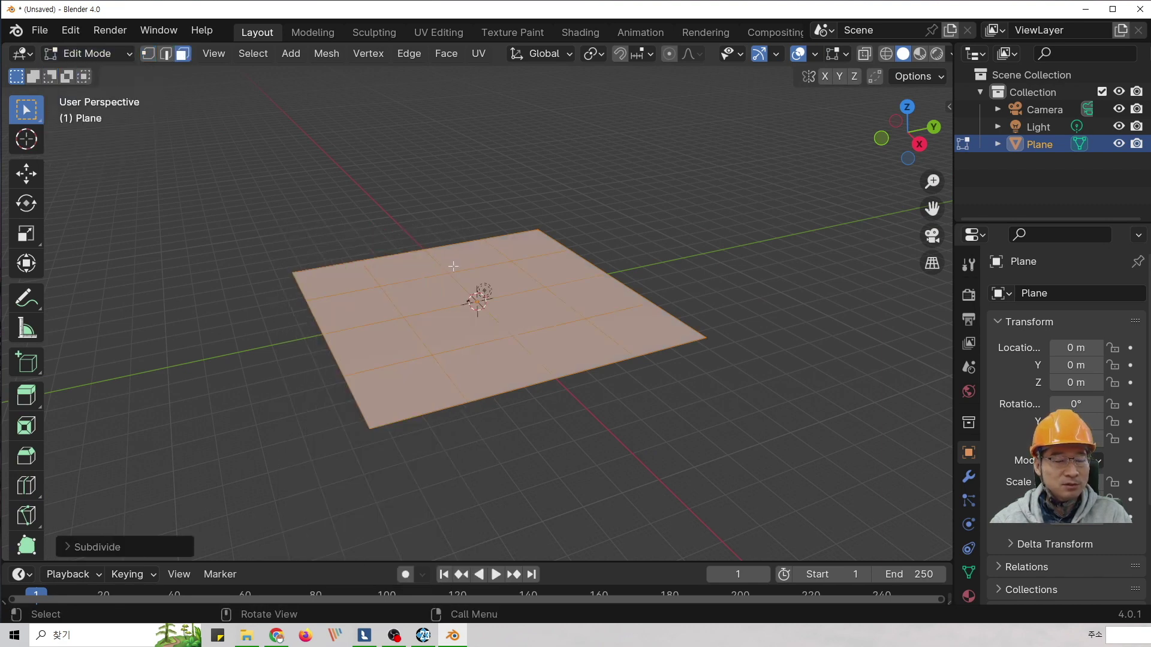
Subdivide all faces of the plane several more times until it forms a very dense grid.
key("ctrl+f")
right_click(455, 271)
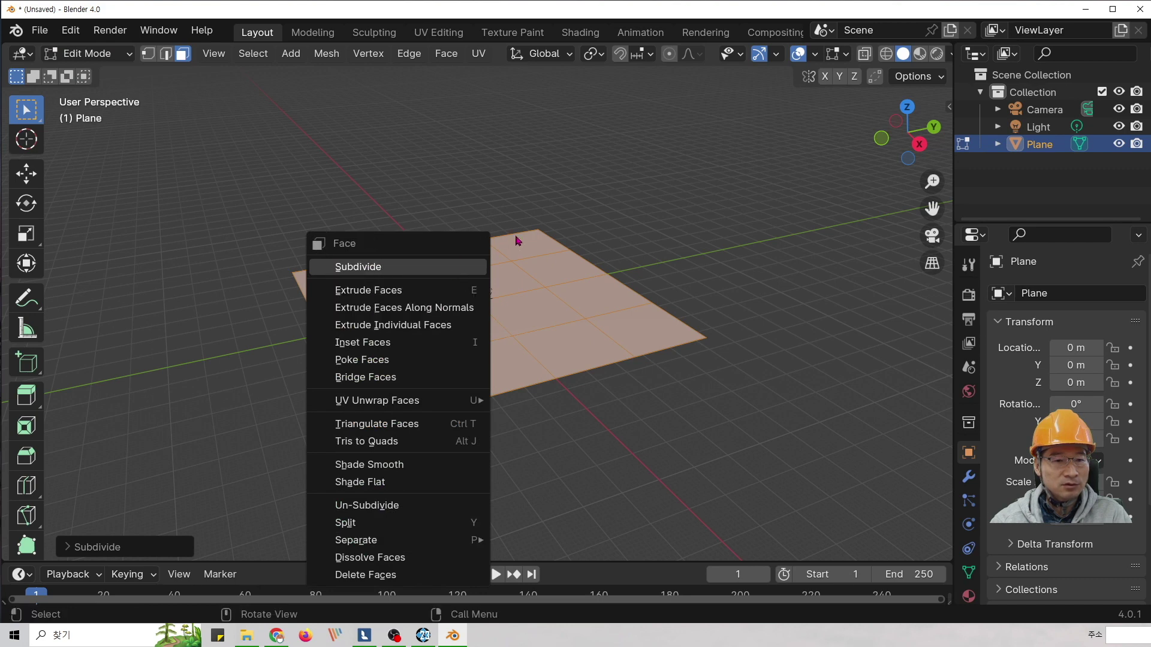
left_click(477, 265)
right_click(505, 254)
left_click(505, 255)
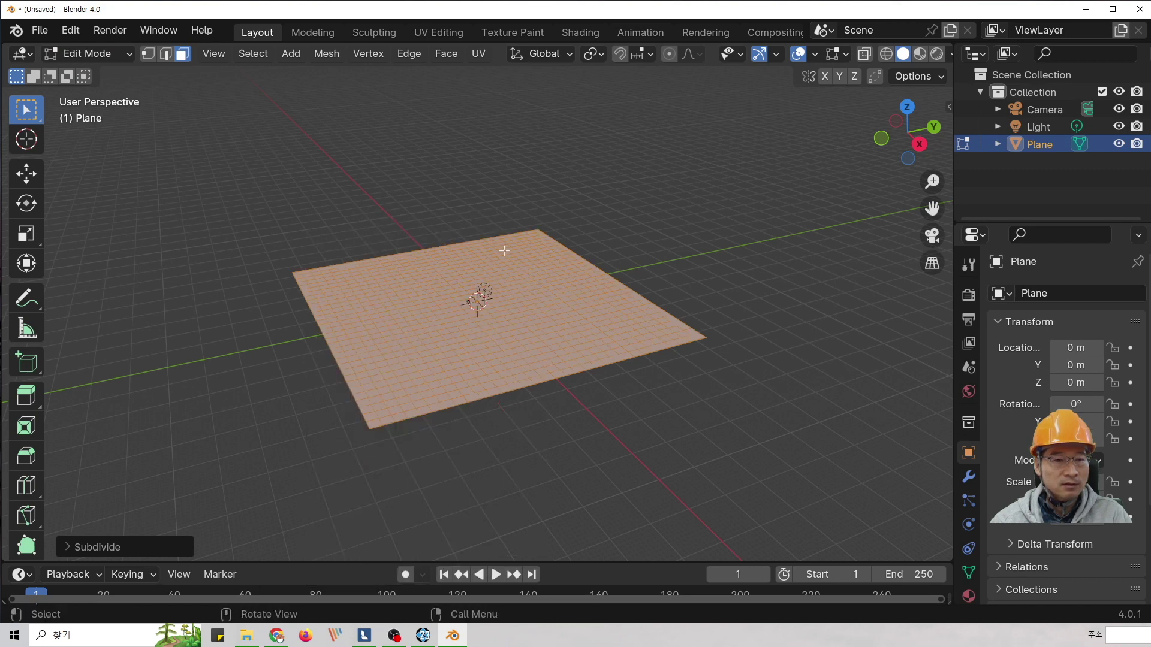
key("ctrl+f")
left_click(504, 251)
right_click(504, 250)
left_click(504, 250)
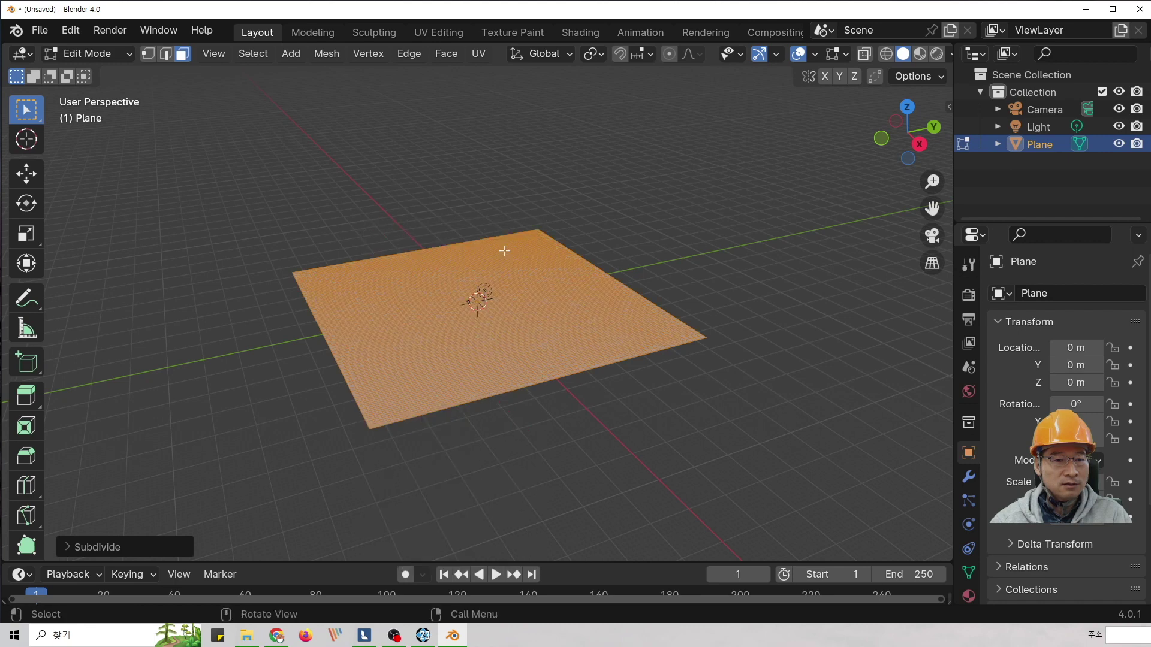
Switch the densely subdivided plane to Sculpt Mode.
left_click(87, 54)
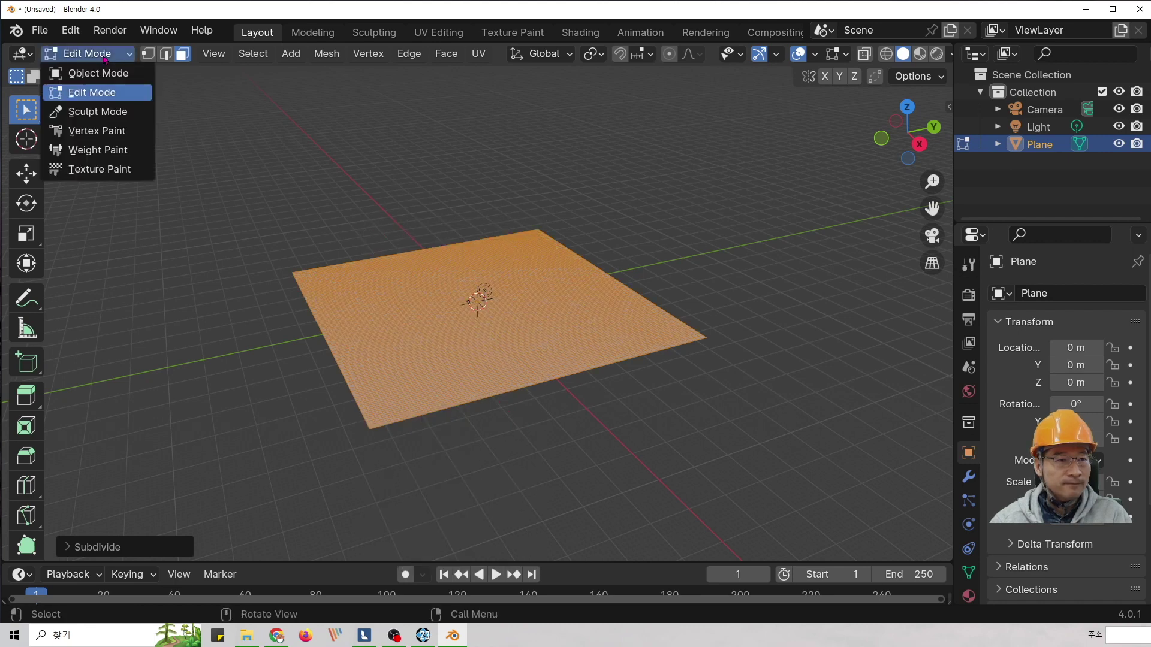
left_click(96, 111)
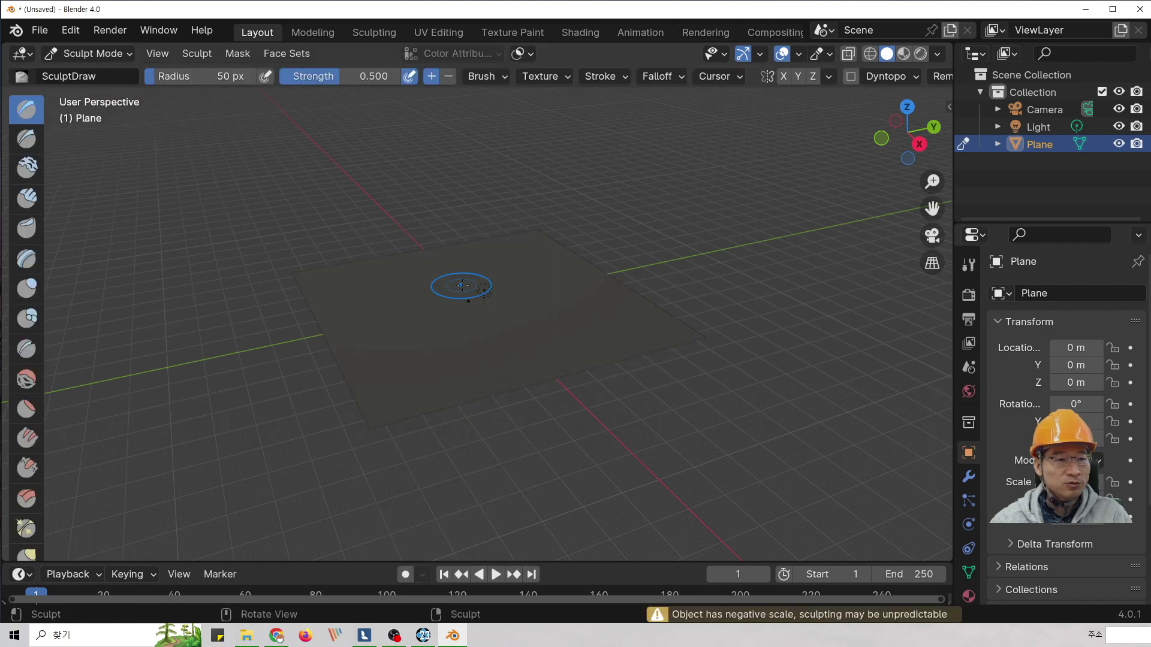
scroll(436, 296, "up", 3)
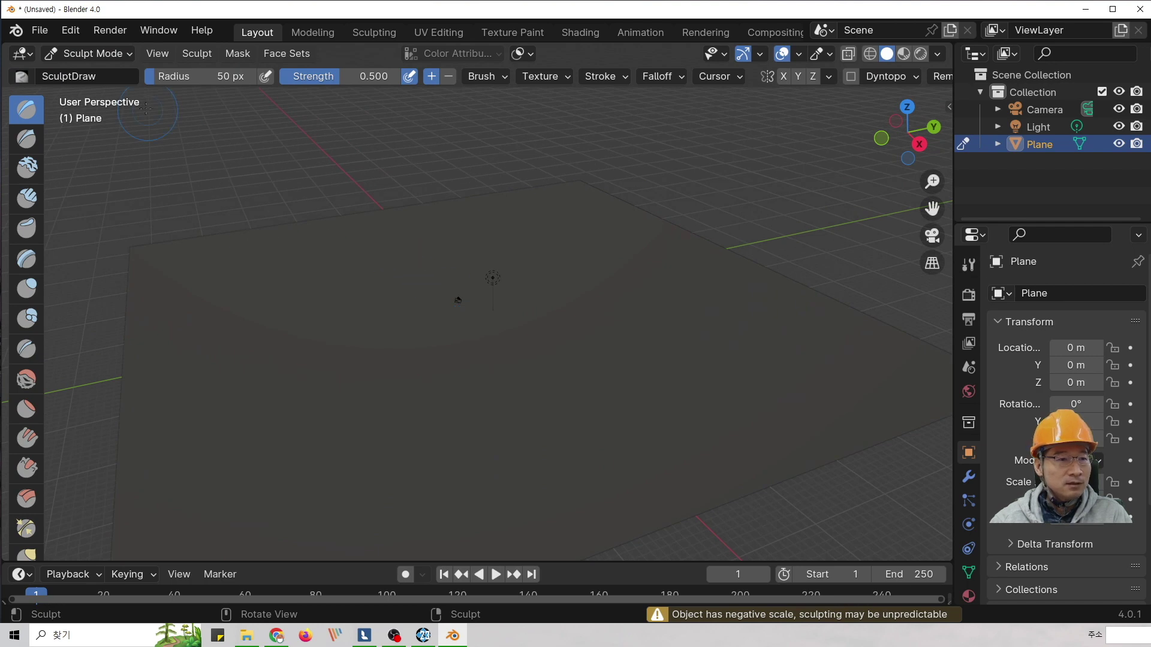
middle_click_drag(389, 265, 389, 298)
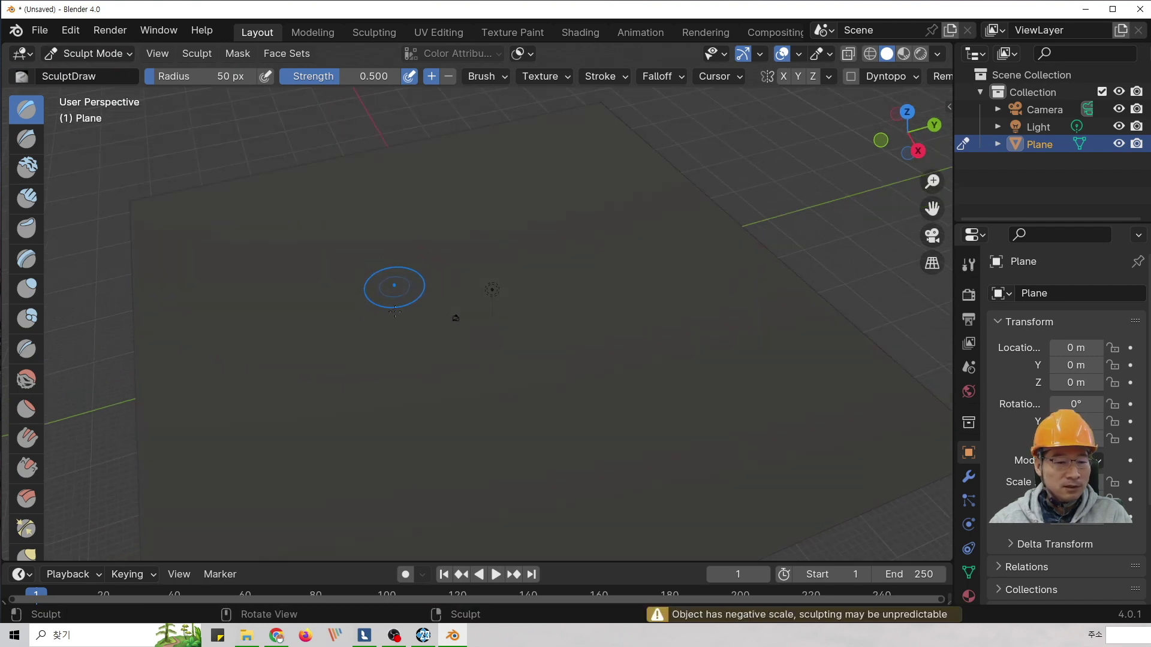
Compare Lumion's terrain brushes with the sculpting brushes available in Blender.
left_click(364, 635)
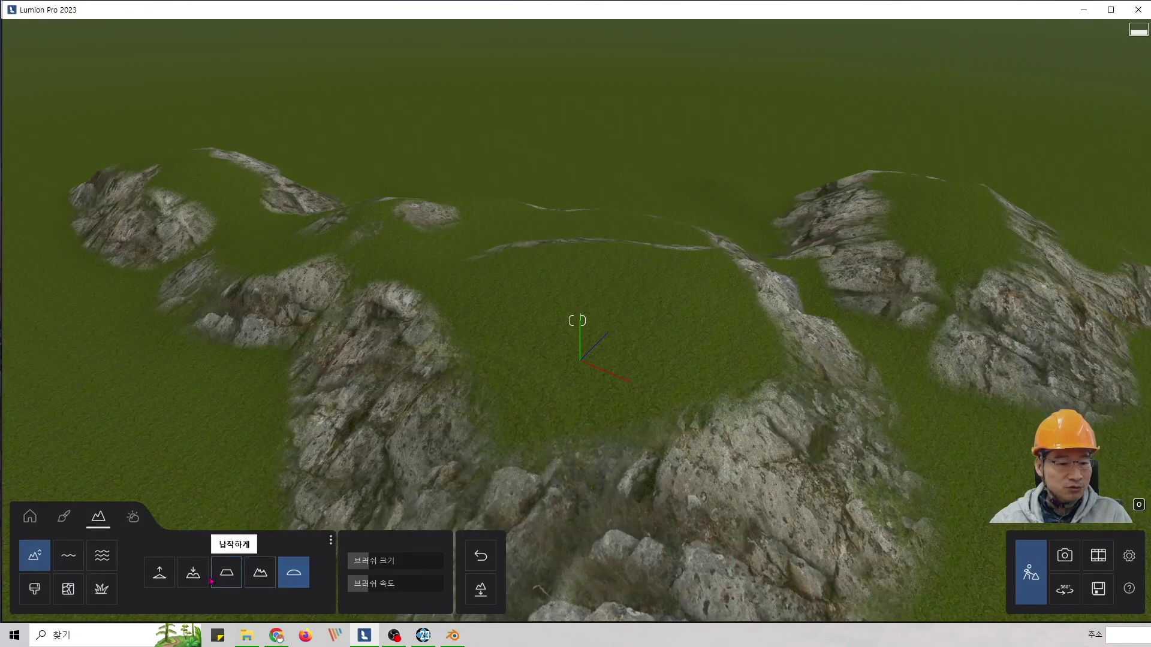
left_click(453, 636)
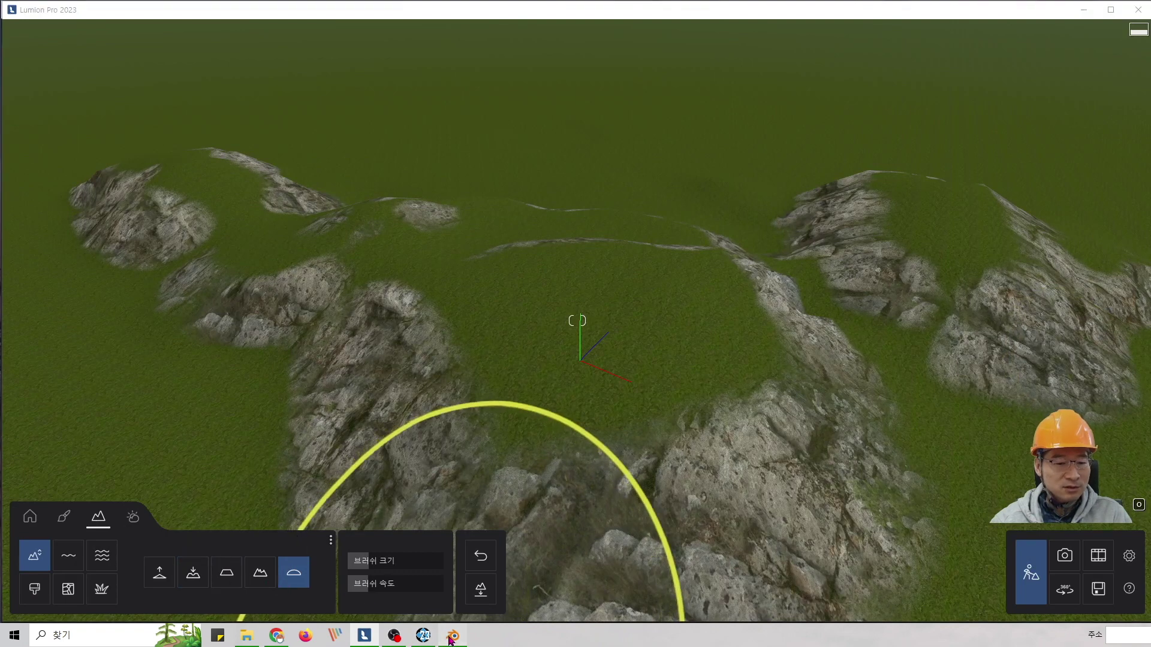
scroll(32, 251, "down", 15)
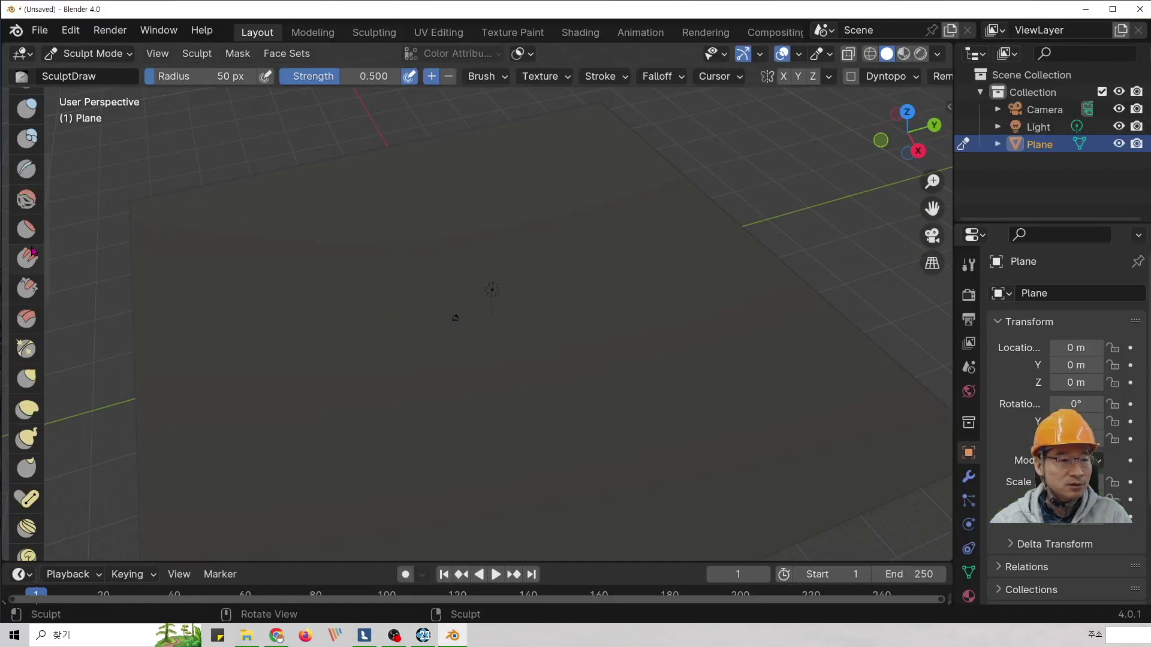
scroll(33, 251, "up", 15)
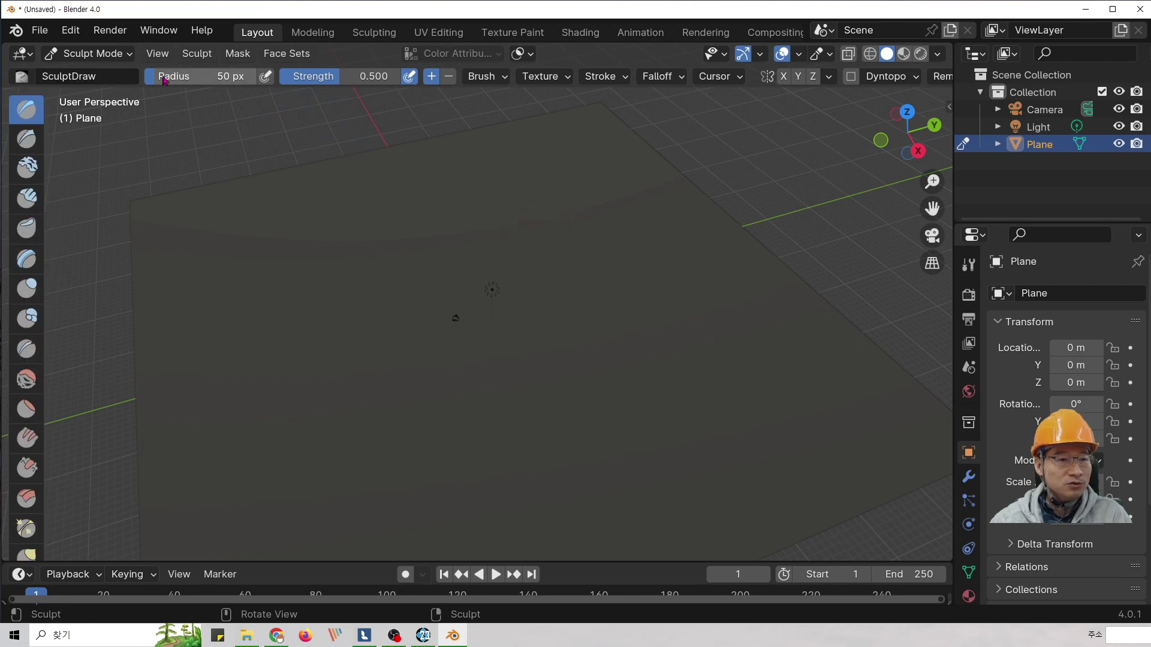
Set the Draw brush radius to 169 px and sculpt a low curved ridge near the plane's far edge, keeping solid shading.
left_click_drag(163, 77, 180, 78)
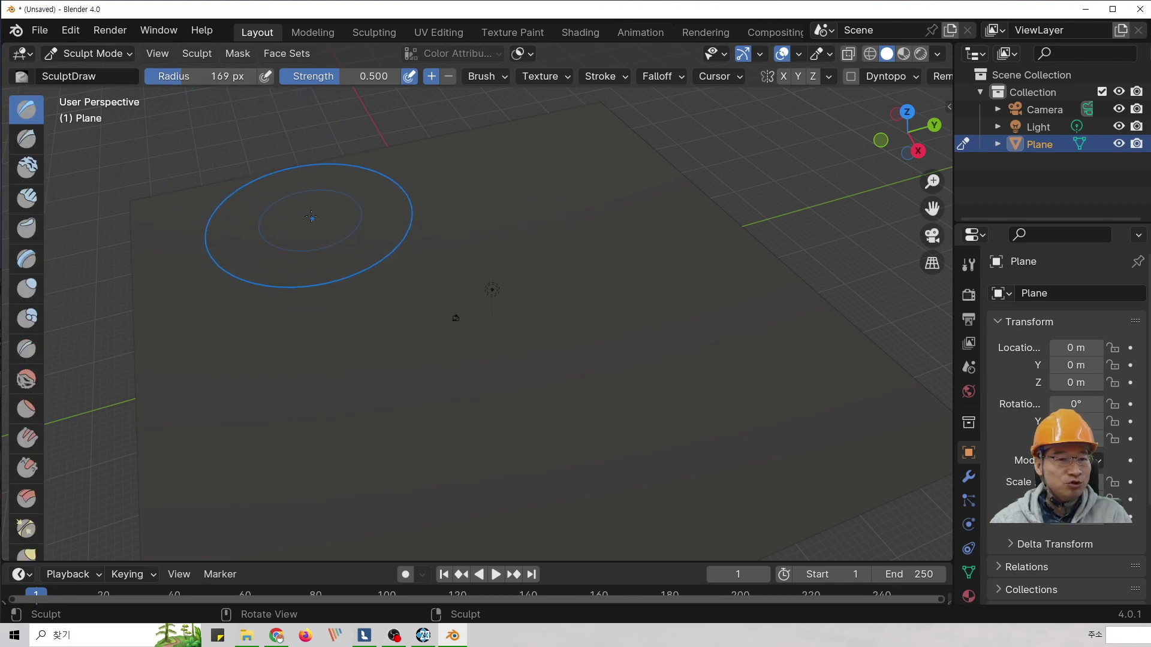
left_click_drag(280, 271, 262, 271)
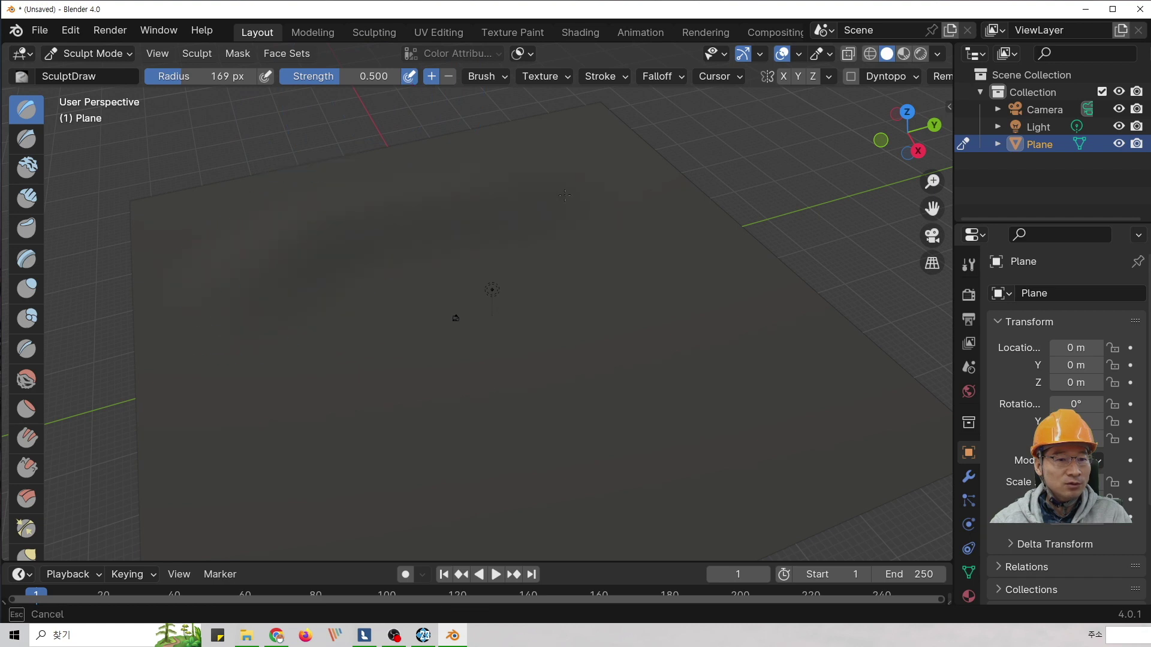
left_click_drag(323, 233, 342, 197)
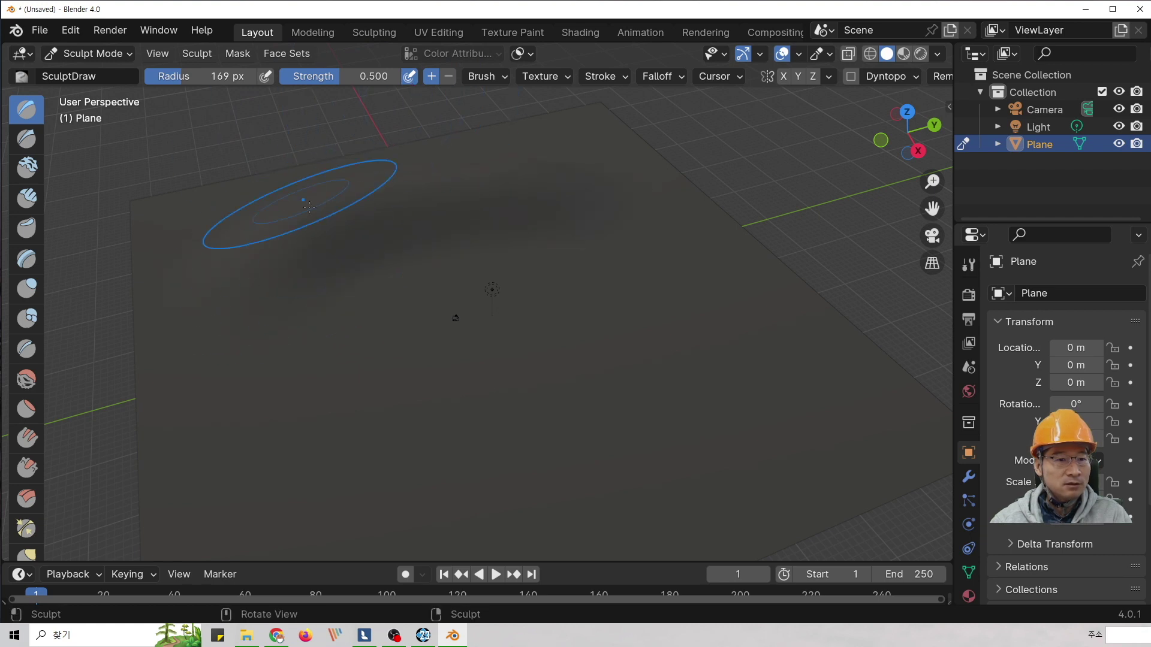
mouse_move(508, 339)
middle_mouse_down()
mouse_move(479, 353)
mouse_move(728, 194)
middle_mouse_up()
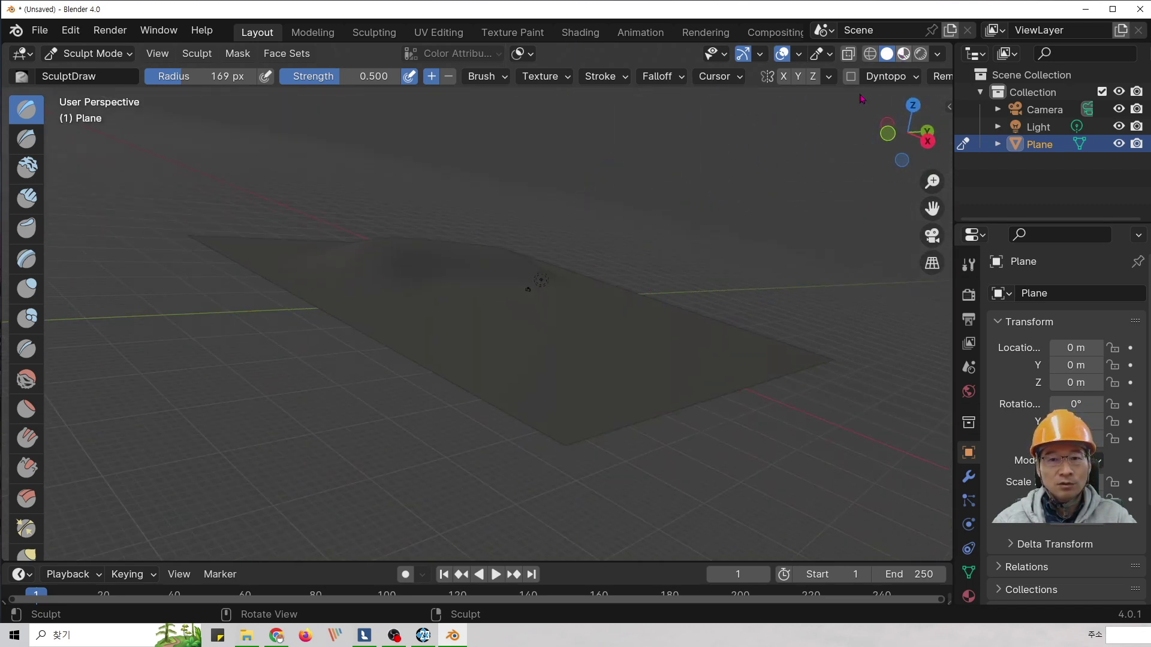
mouse_move(593, 281)
middle_mouse_down()
mouse_move(493, 341)
mouse_move(496, 365)
middle_mouse_up()
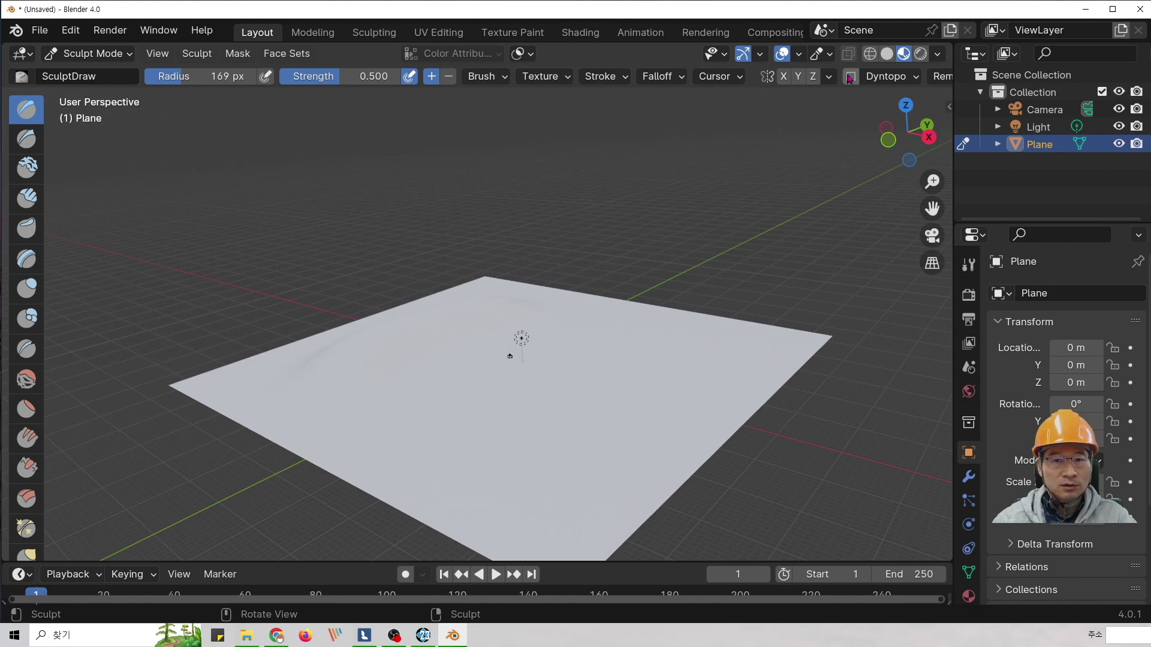
left_click(872, 55)
left_click(886, 55)
Build the ridge up into a hill with the Draw brush at 253 px radius, raising the strength to 0.637 for the last stroke.
scroll(556, 272, "up", 3)
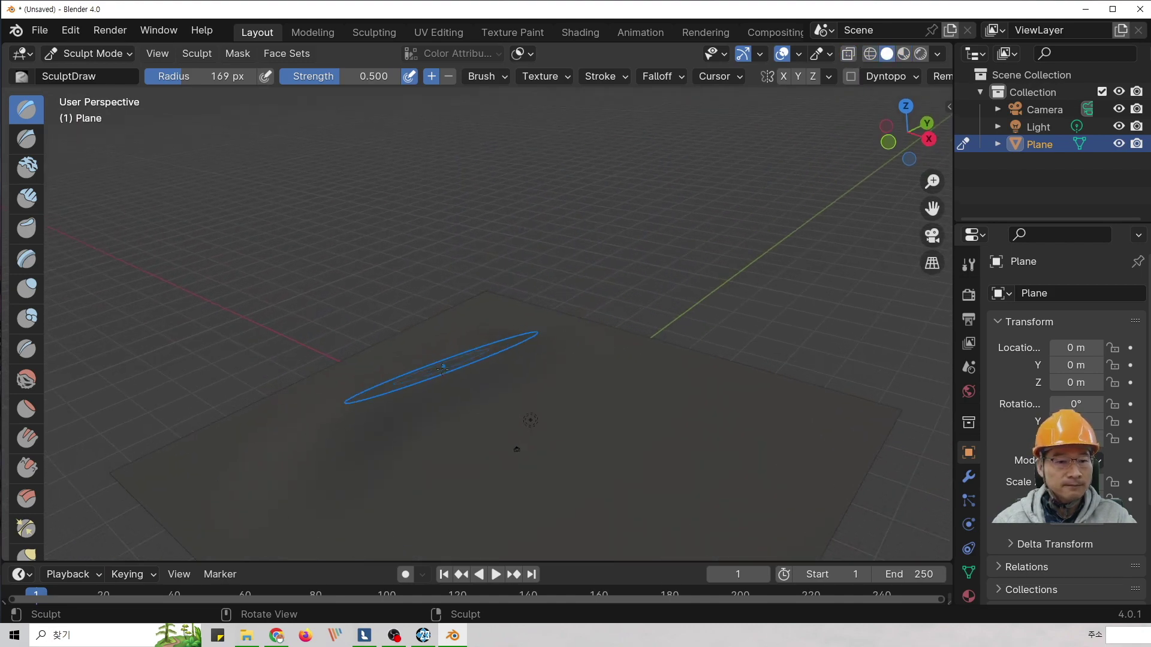
middle_click_drag(443, 363, 437, 413)
left_click_drag(195, 79, 214, 79)
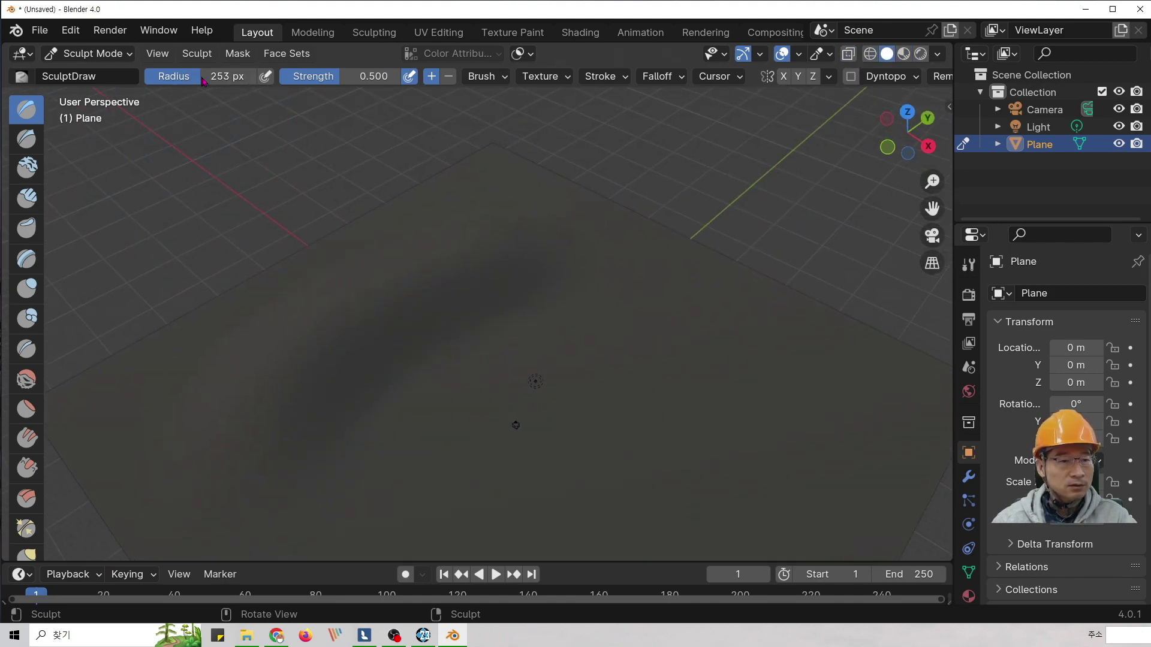
left_click_drag(233, 395, 421, 279)
left_click_drag(331, 330, 280, 385)
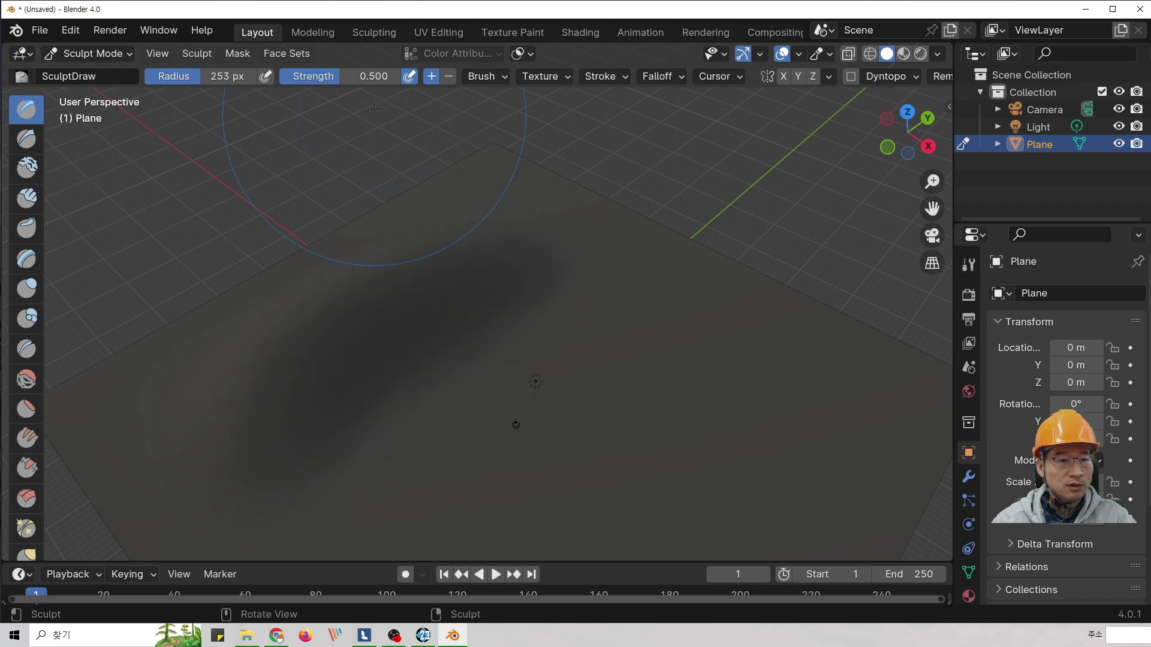
left_click_drag(350, 80, 367, 80)
mouse_move(516, 222)
left_mouse_down()
mouse_move(396, 263)
mouse_move(314, 318)
left_mouse_up()
middle_click_drag(386, 301, 444, 264)
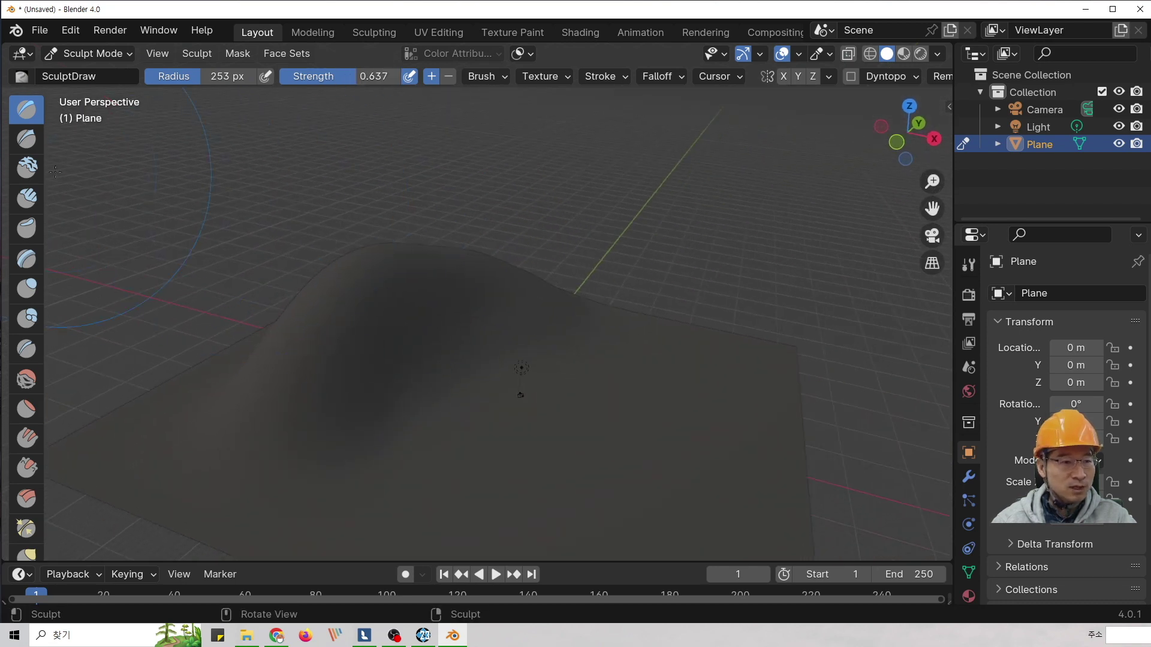
Sculpt sharp raised ridges on the hill's slopes with the Draw Sharp brush in the additive direction.
left_click(26, 139)
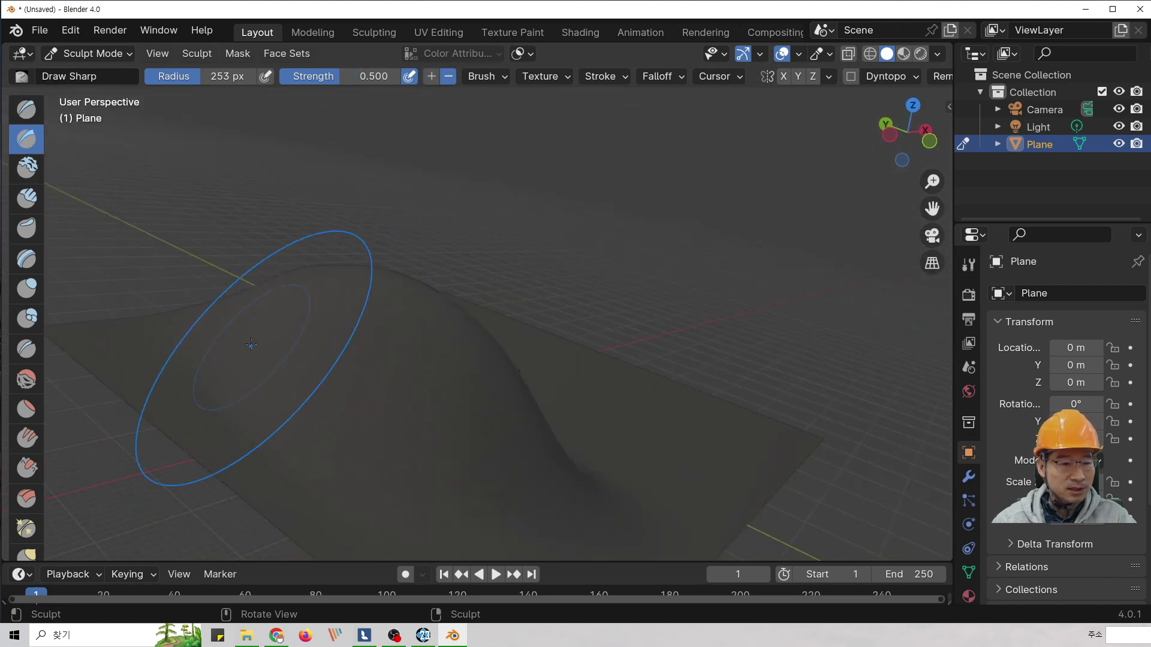
middle_click_drag(264, 355, 370, 452)
left_click_drag(312, 397, 316, 408)
middle_click_drag(317, 409, 186, 384)
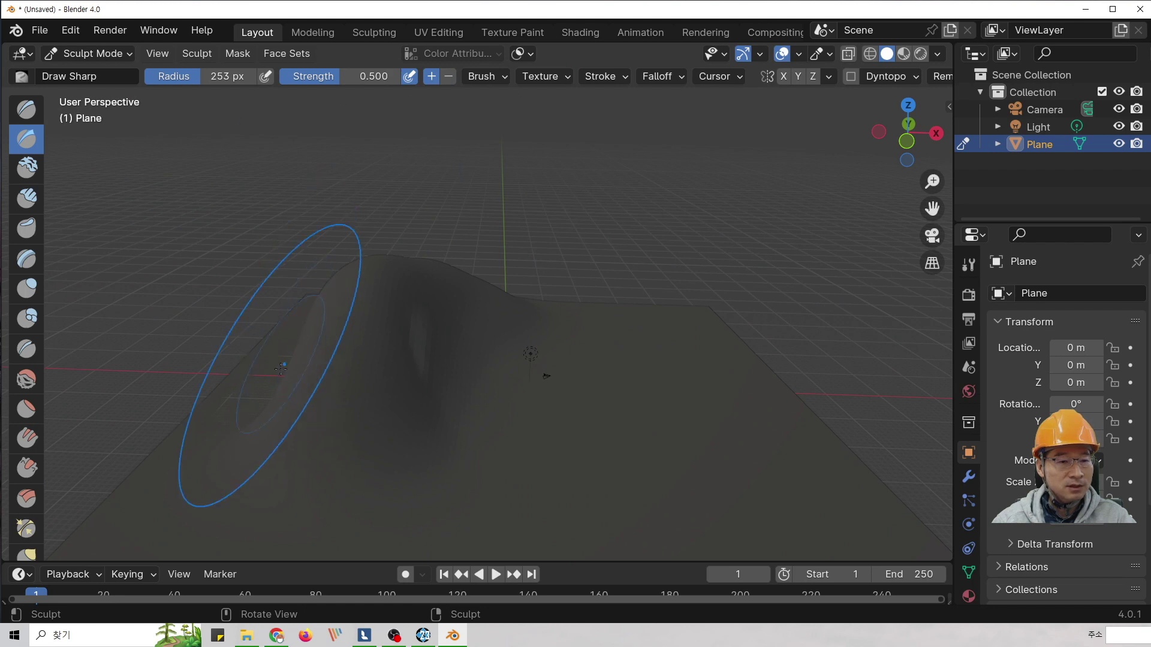
middle_click_drag(270, 359, 460, 500)
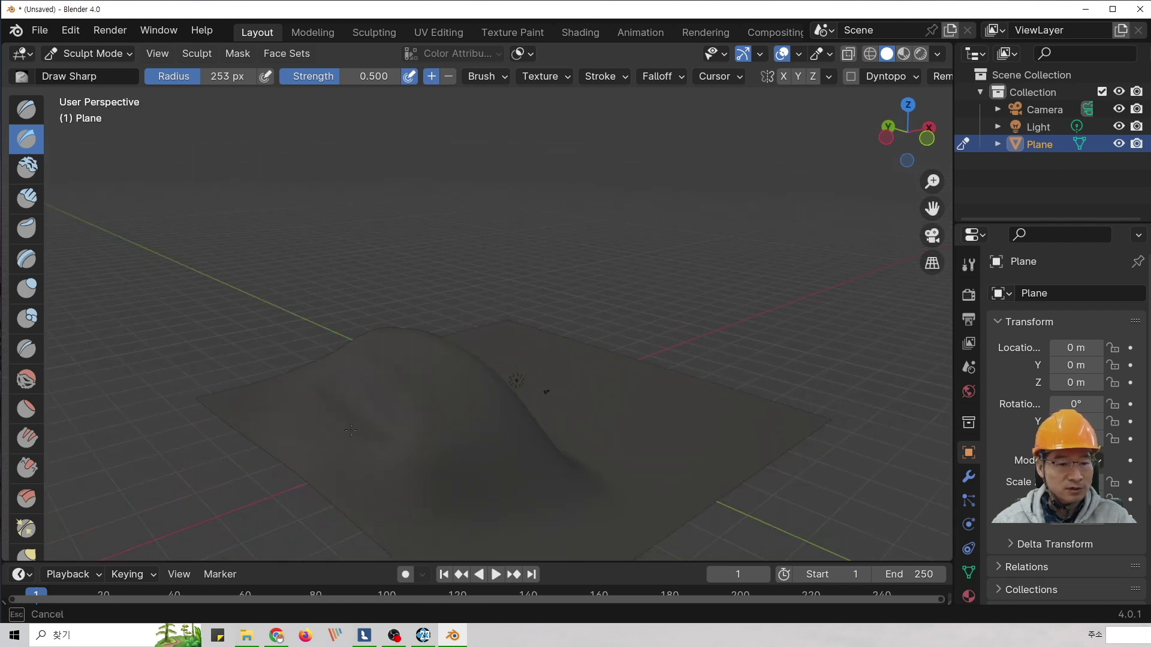
left_click_drag(351, 430, 336, 435)
middle_click_drag(337, 435, 270, 430)
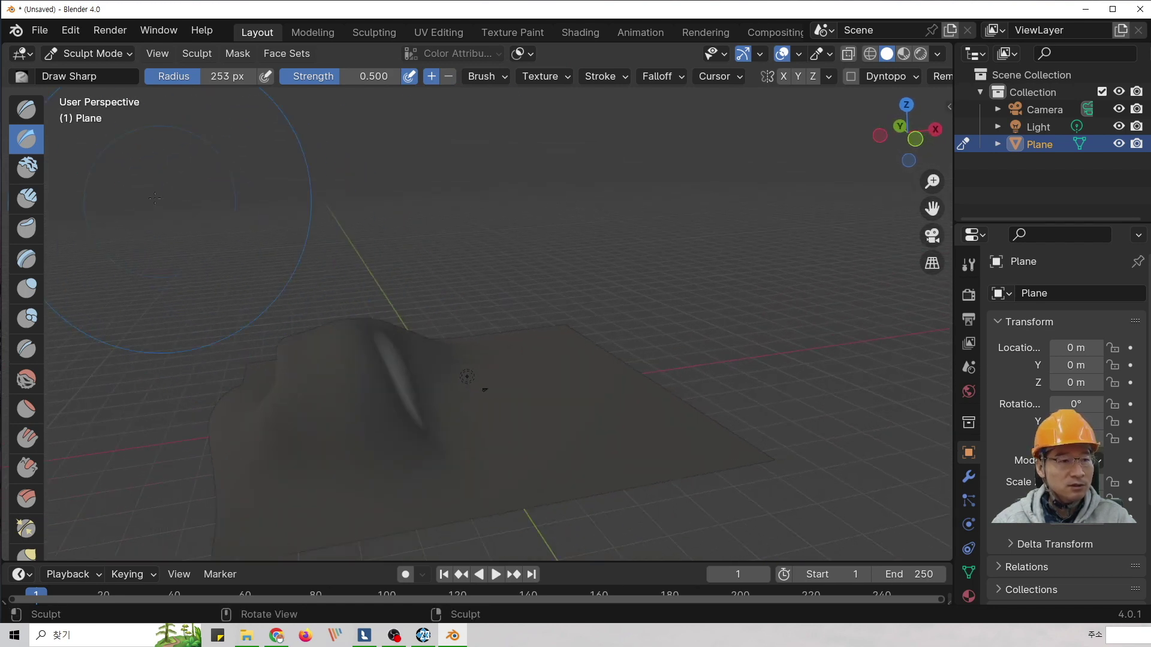
Smear the hill's slope with the Clay Thumb brush and sculpt beside the hill with the Blob brush.
left_click(31, 232)
left_click_drag(293, 374, 414, 376)
left_click(26, 318)
middle_click_drag(509, 372, 433, 387)
left_click_drag(467, 355, 471, 355)
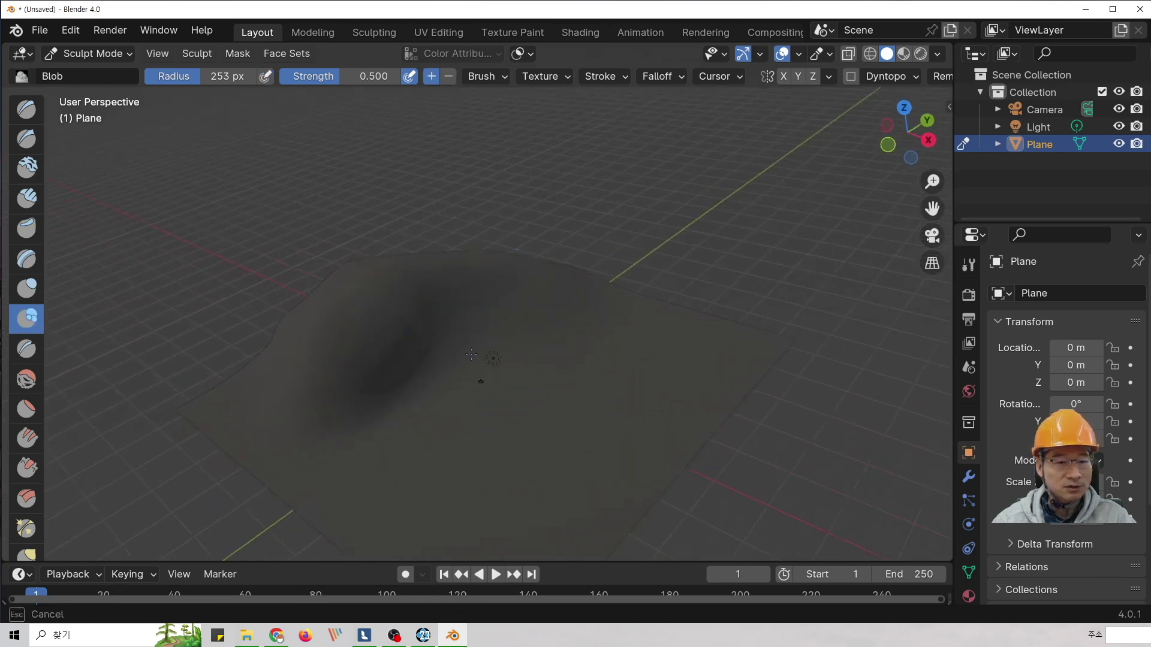
middle_click_drag(471, 355, 465, 350)
Return the sculpted terrain to Object Mode and apply Shade Smooth to it.
left_click(90, 53)
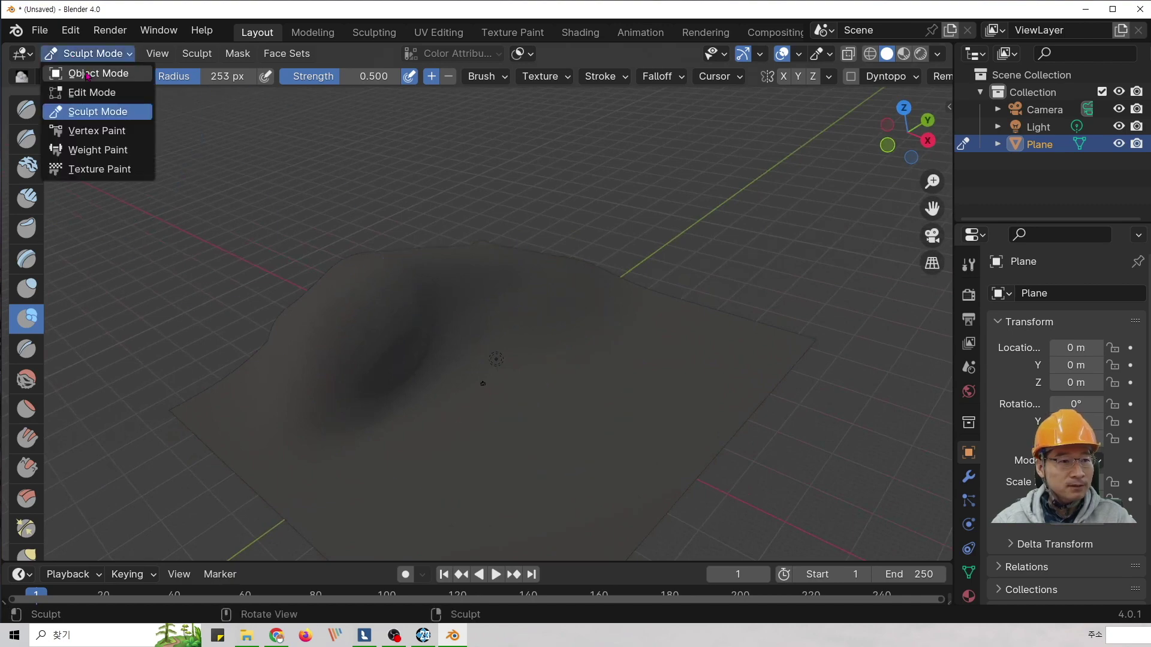
left_click(90, 73)
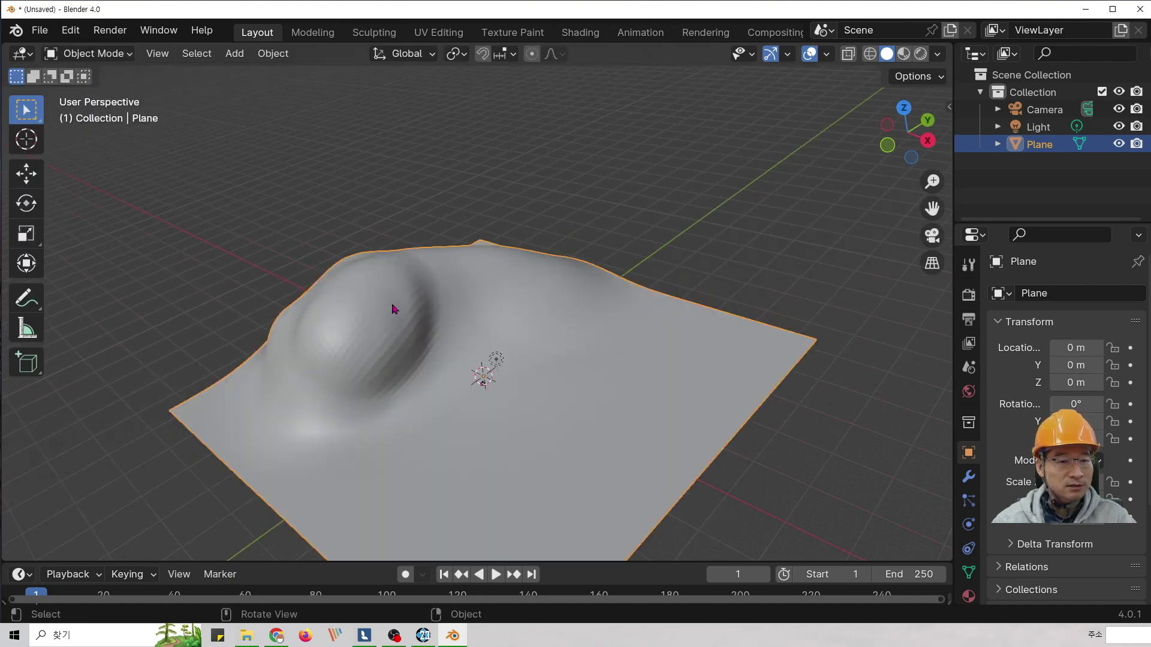
middle_click_drag(394, 308, 488, 318)
right_click(488, 318)
left_click(480, 301)
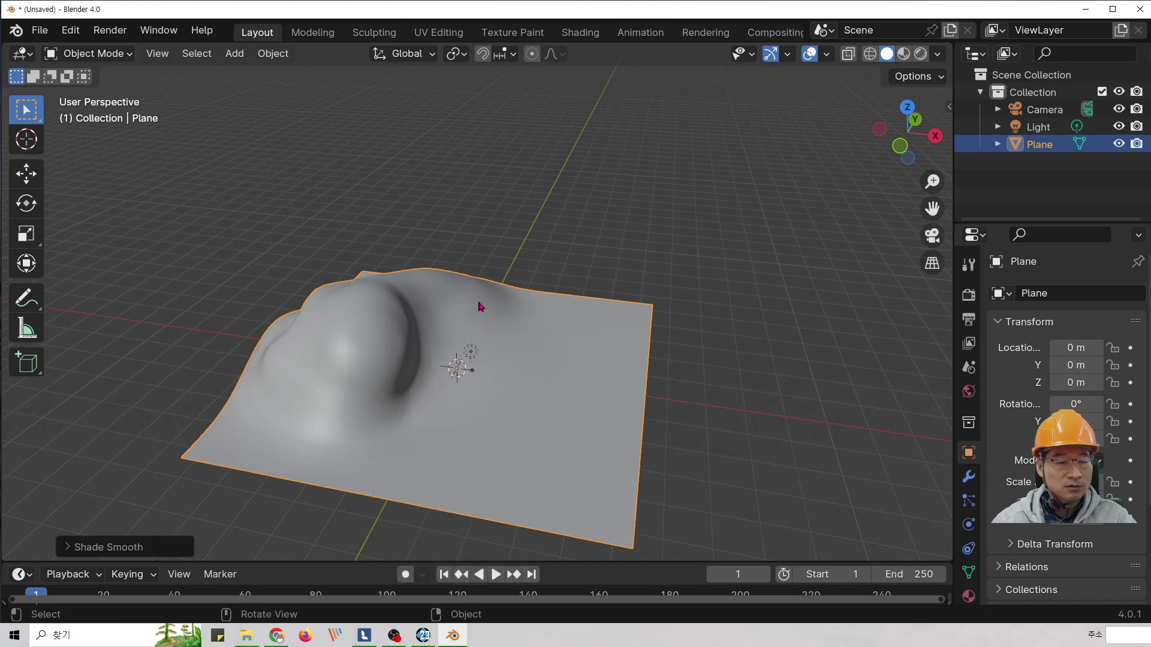
scroll(498, 275, "up", 4)
middle_click_drag(498, 274, 474, 270)
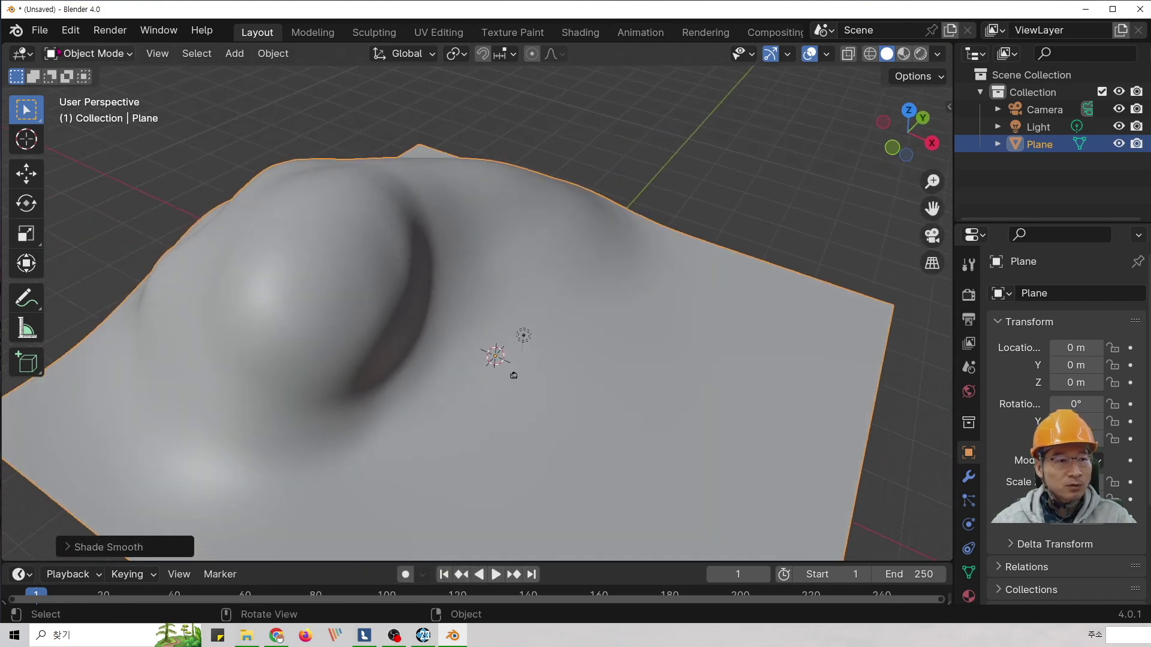
Start an FBX export of the terrain to the Desktop folder with the file name te.fbx.
left_click(40, 30)
mouse_move(79, 297)
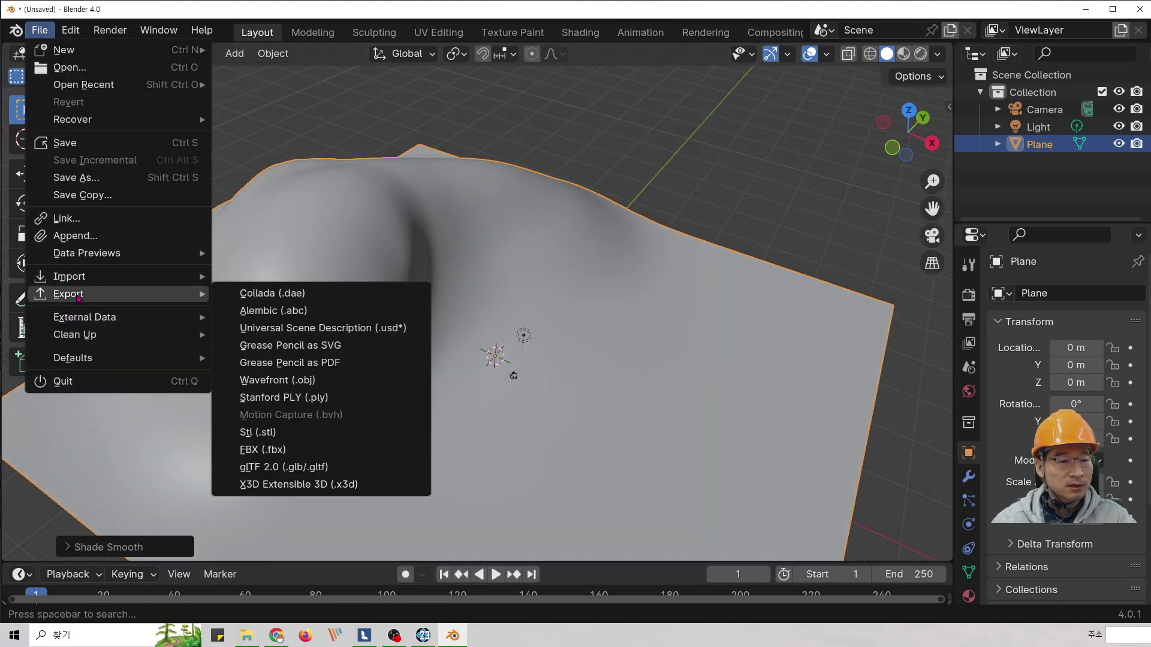
left_click(262, 449)
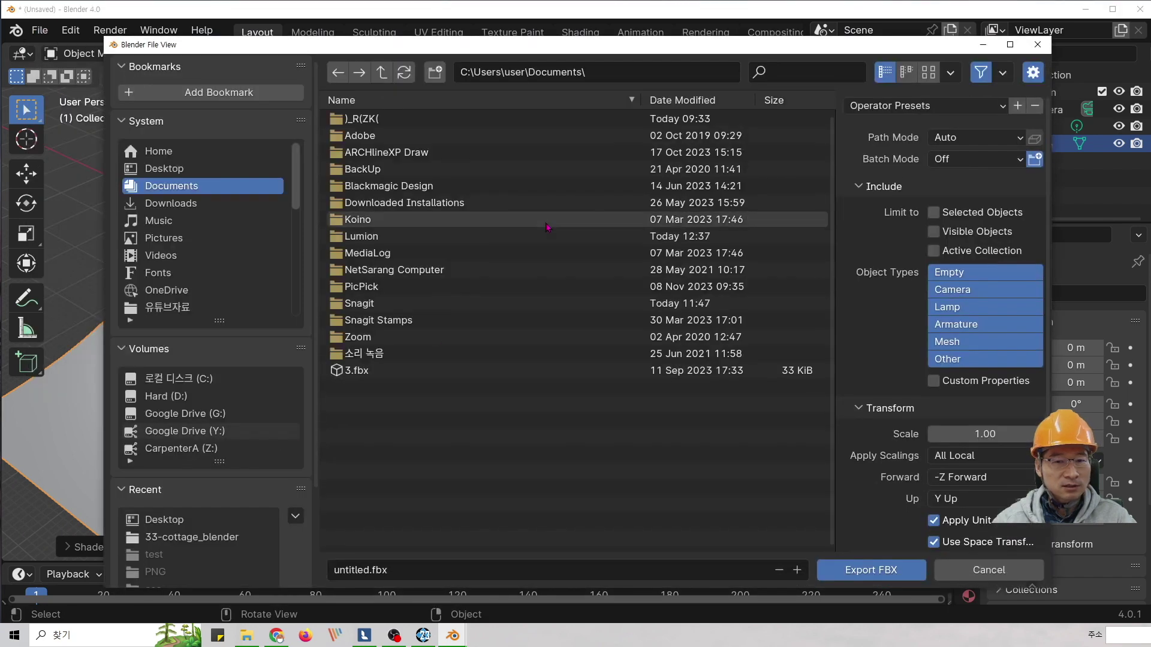
left_click(180, 170)
left_click(345, 567)
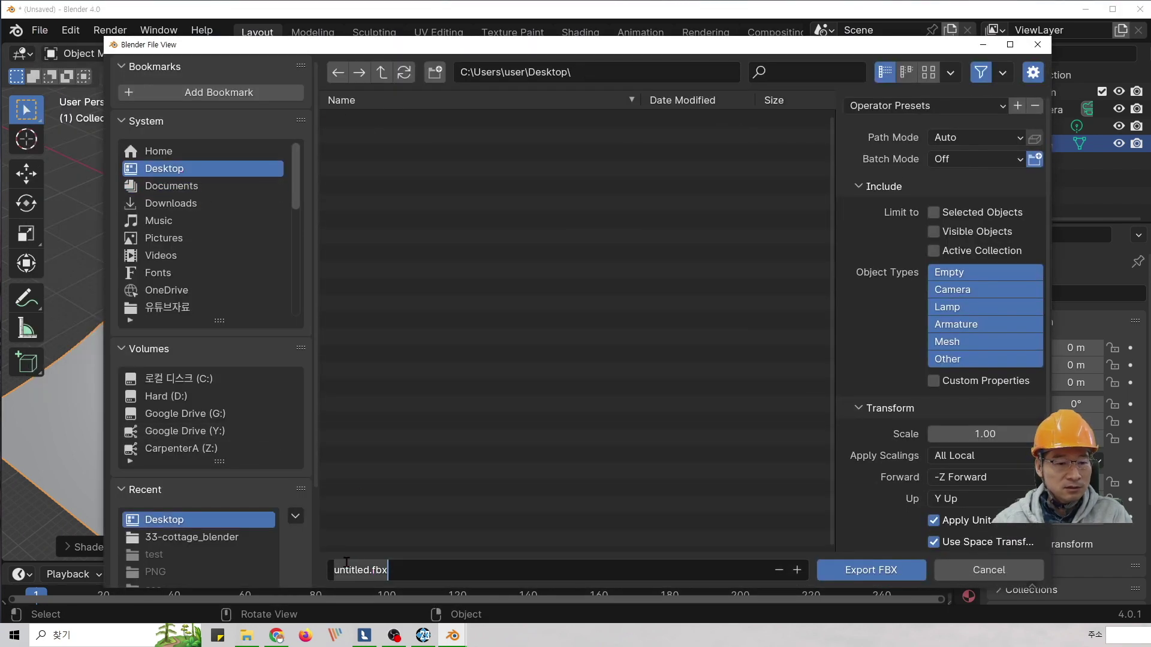
left_click(363, 570)
double_click(363, 569)
type("te")
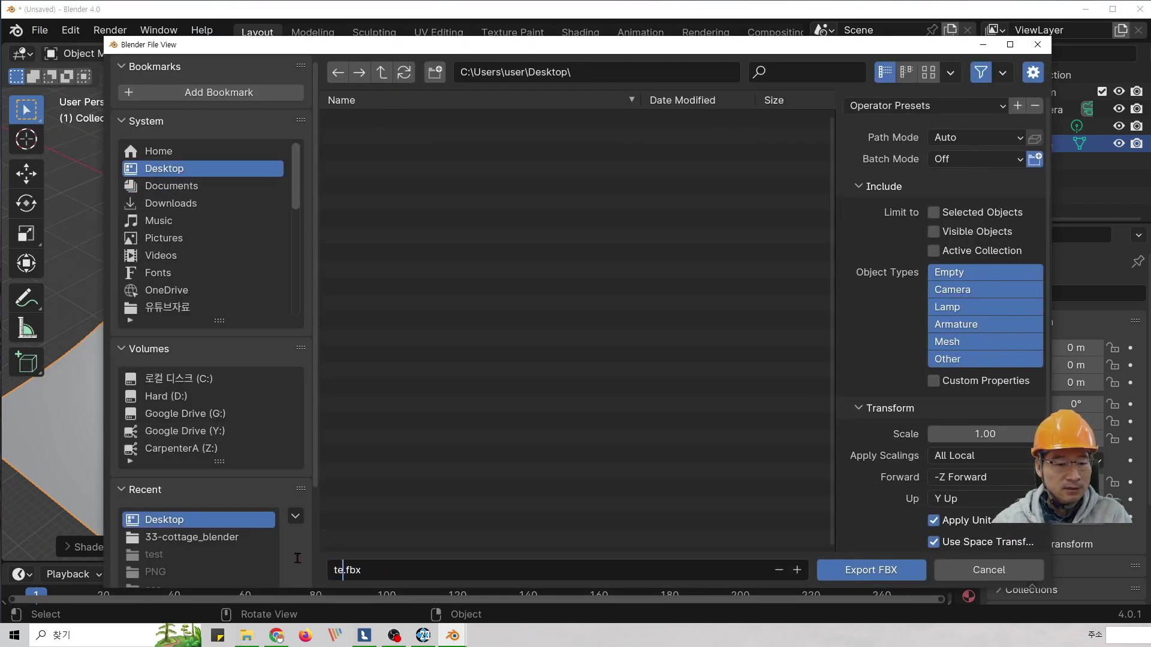
left_click(685, 435)
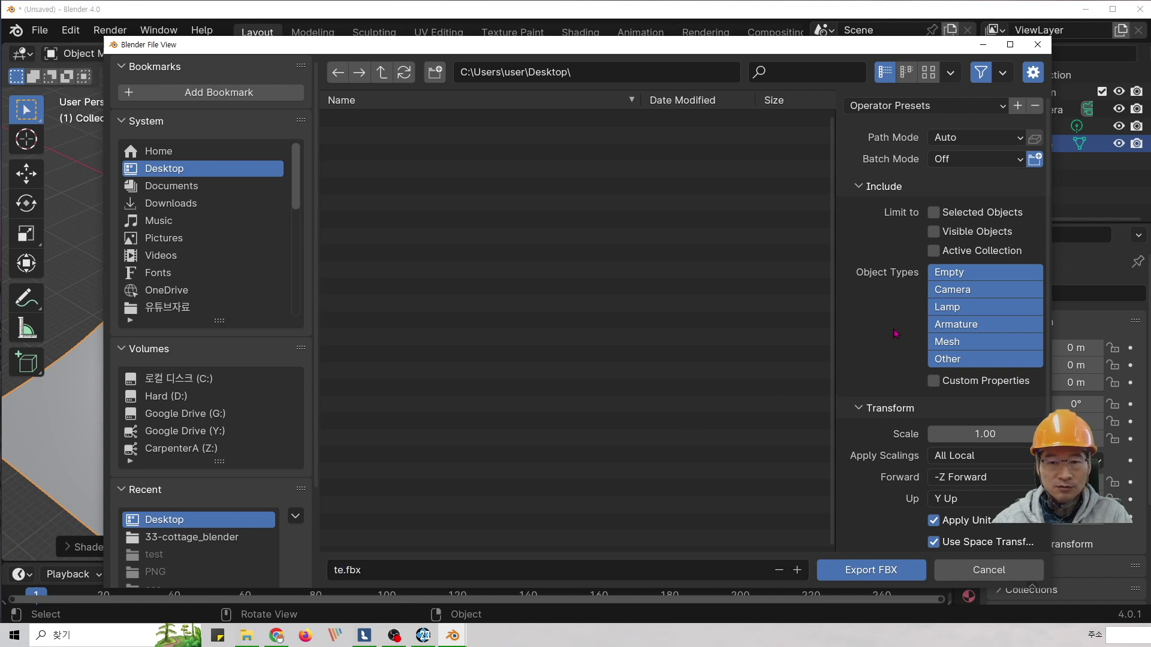
Limit the export to Mesh objects, set Path Mode to Copy with embedded textures, and export te.fbx.
left_click(954, 342)
left_click_drag(840, 45, 818, 130)
left_click(950, 220)
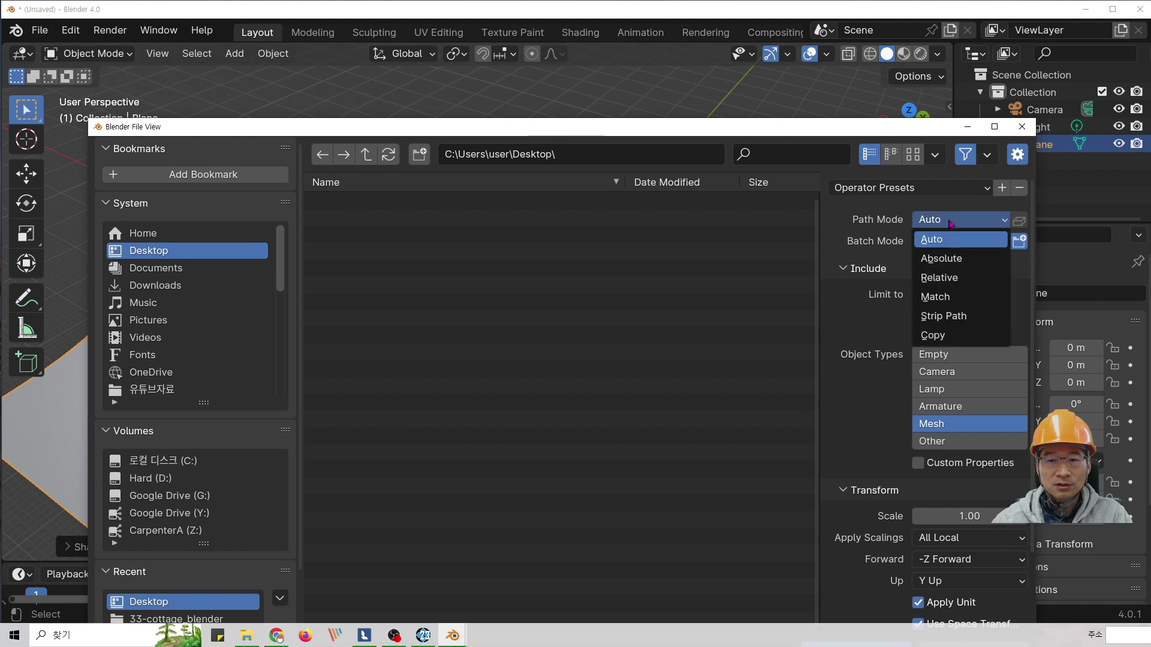
left_click(934, 336)
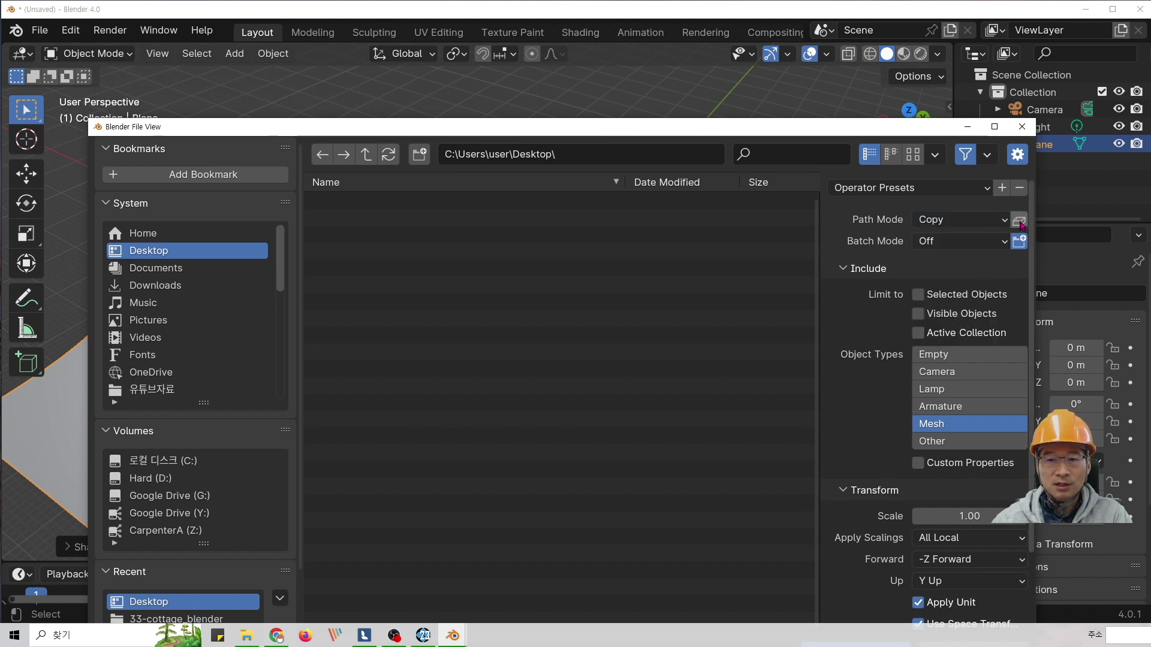
left_click(1021, 225)
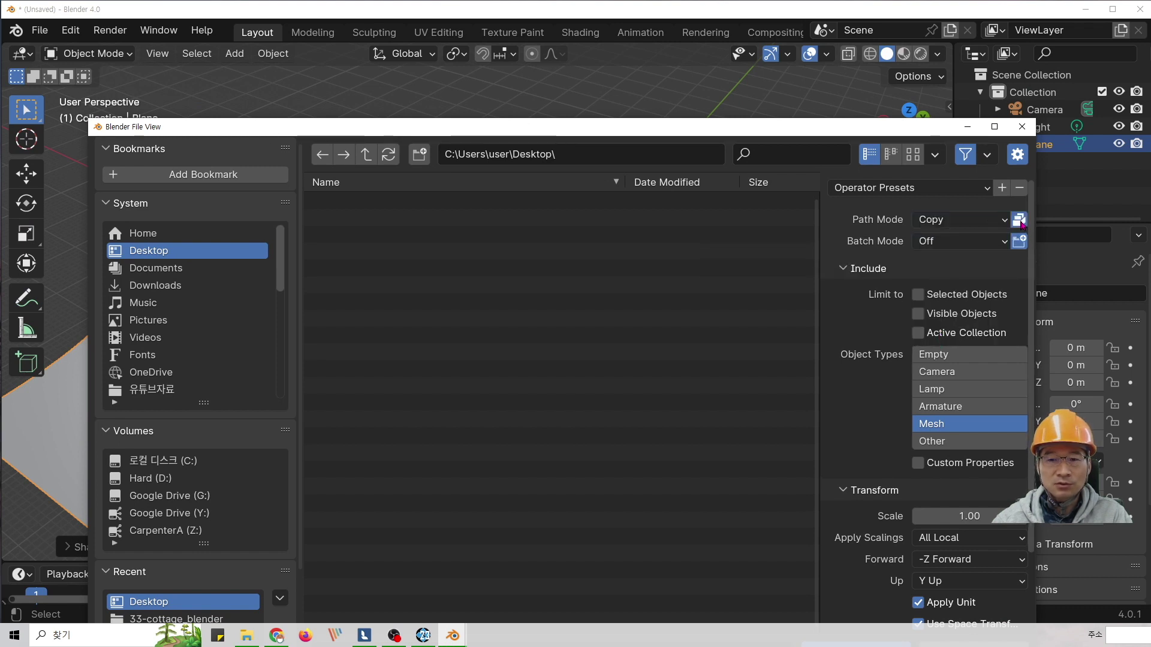
left_click_drag(910, 129, 837, 63)
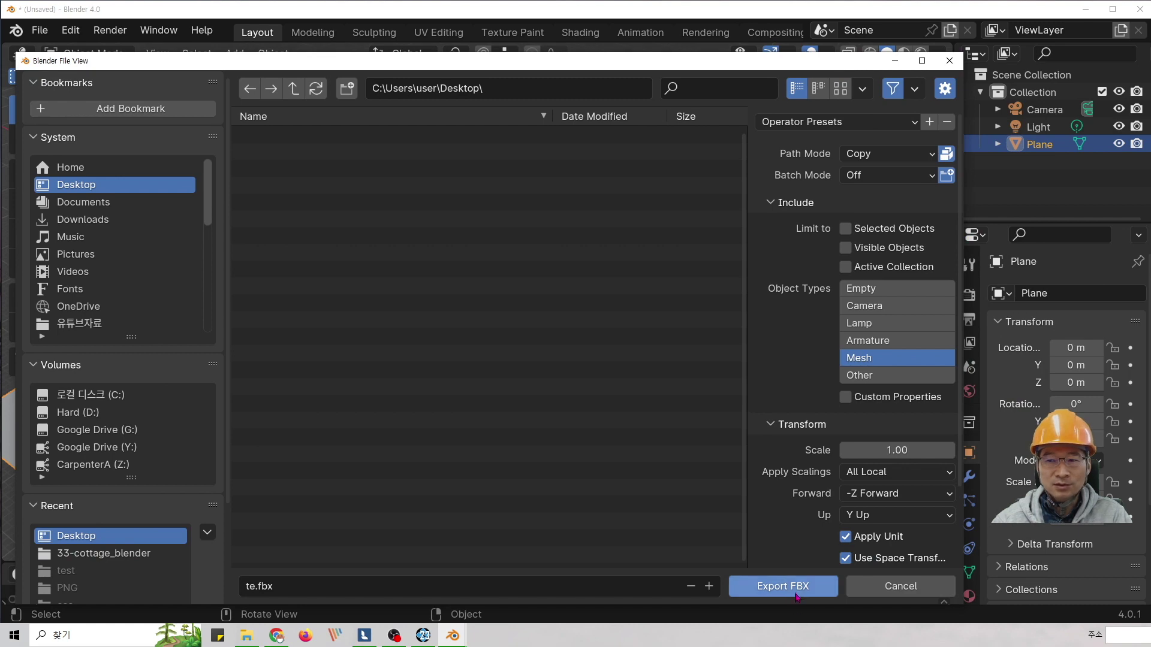
left_click(836, 592)
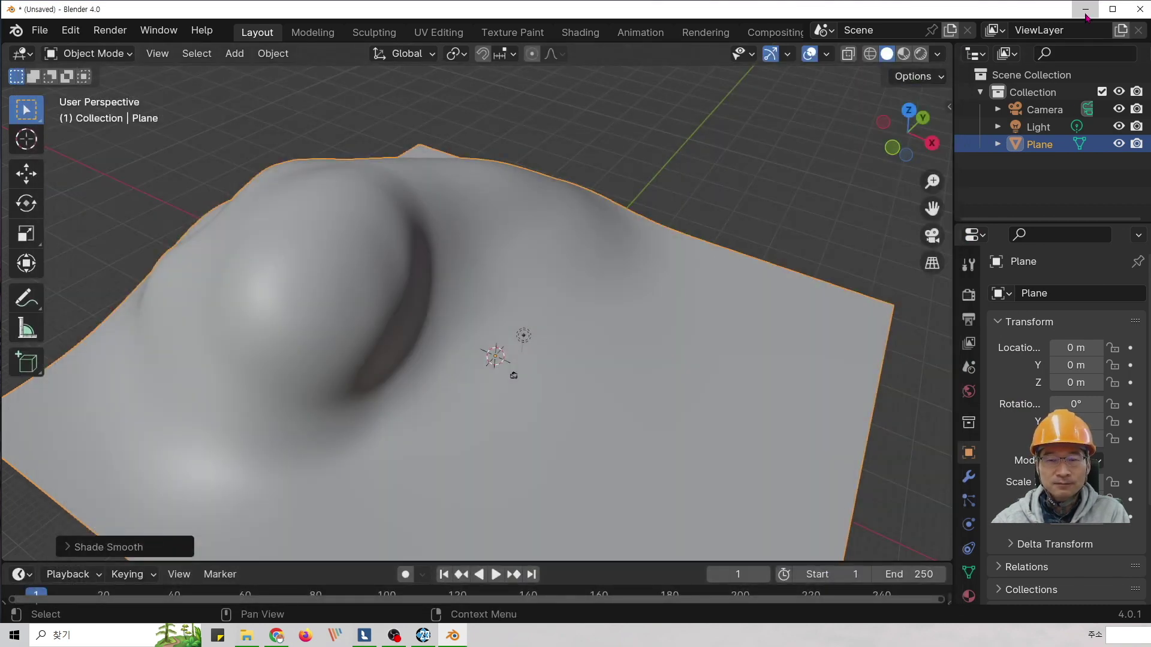
Switch to Lumion and smooth the small rocky mound and the slopes beside the central hill with the Smooth brush.
left_click(1086, 14)
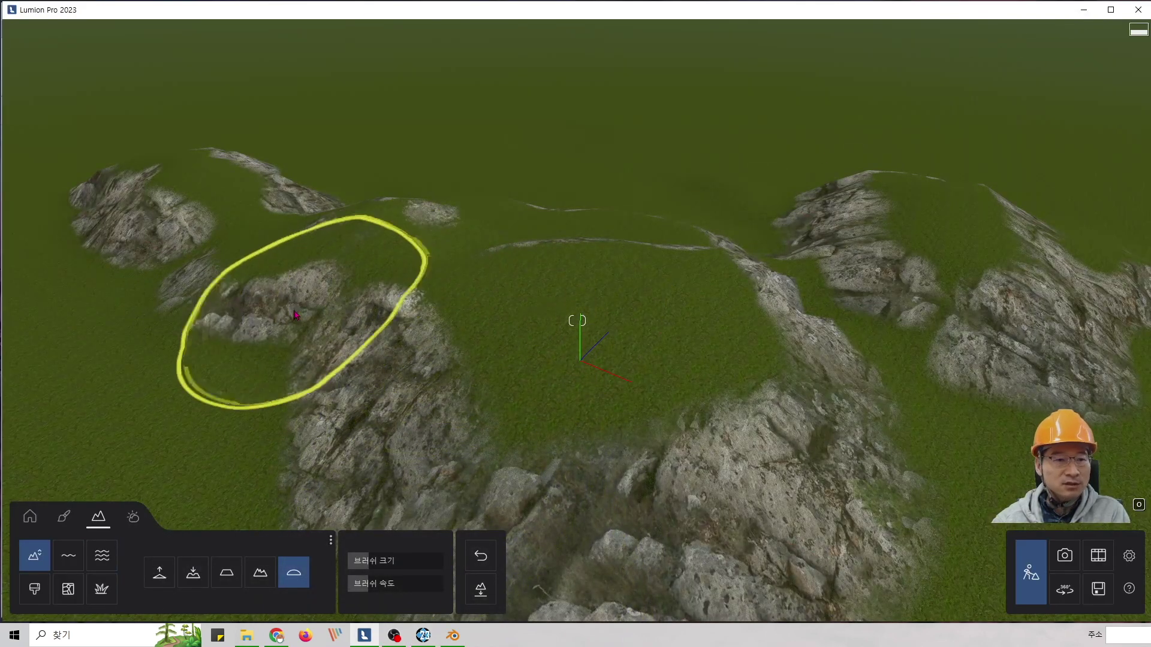
mouse_move(294, 315)
left_mouse_down()
mouse_move(347, 257)
mouse_move(822, 193)
mouse_move(938, 226)
mouse_move(851, 246)
mouse_move(294, 288)
mouse_move(334, 429)
mouse_move(540, 354)
mouse_move(410, 429)
left_mouse_up()
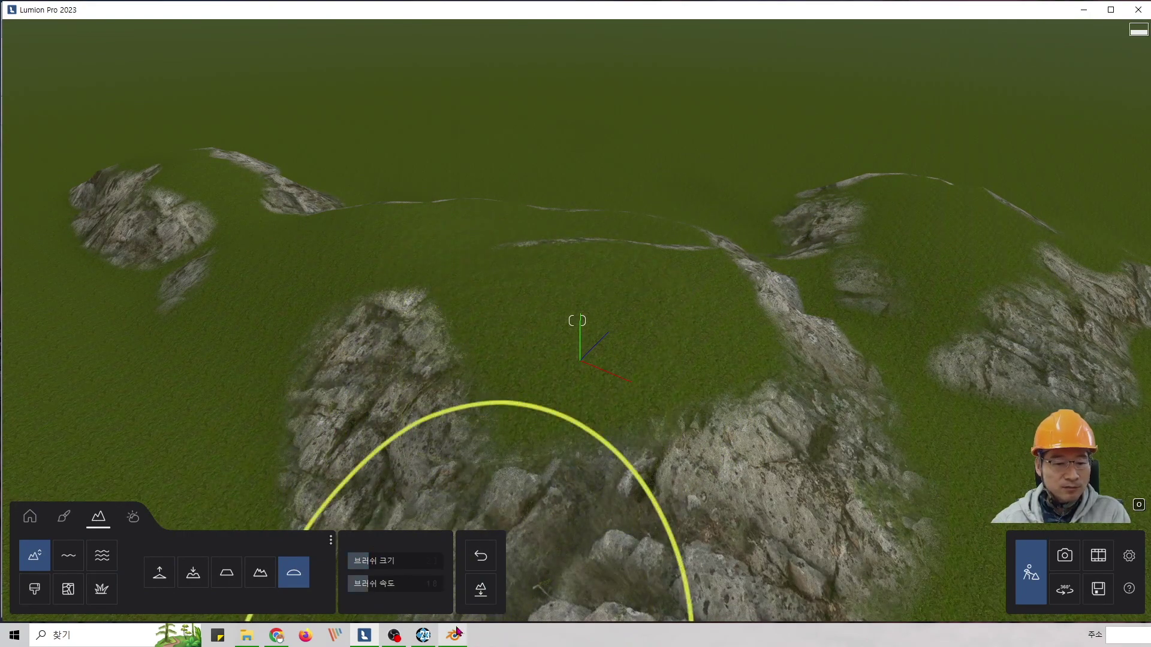
View the empty floor plan in ARCHLine.XP, and return to Blender to examine the sculpted terrain from several sides.
left_click(423, 634)
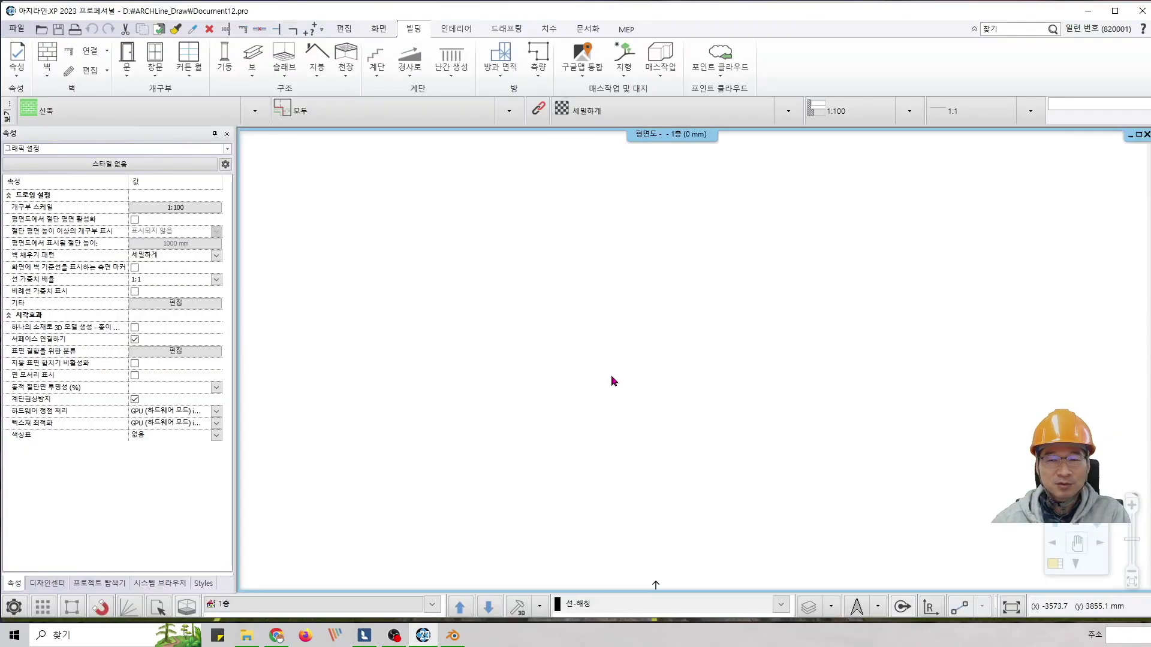
left_click(1087, 11)
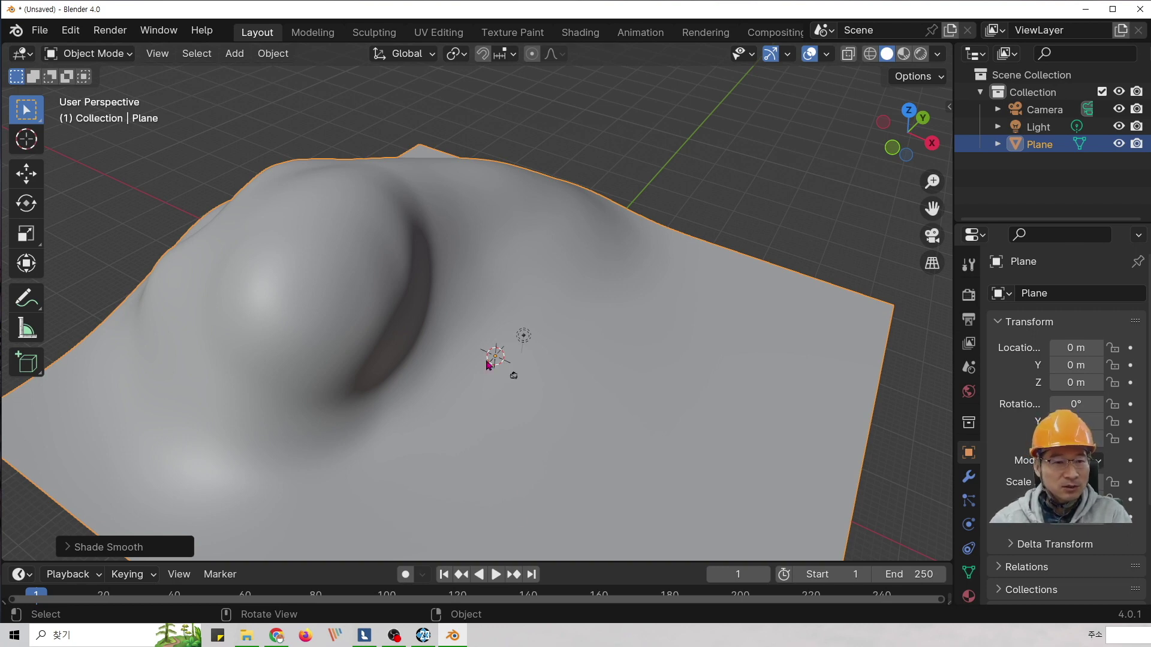
middle_click_drag(488, 364, 488, 309)
scroll(488, 308, "down", 4)
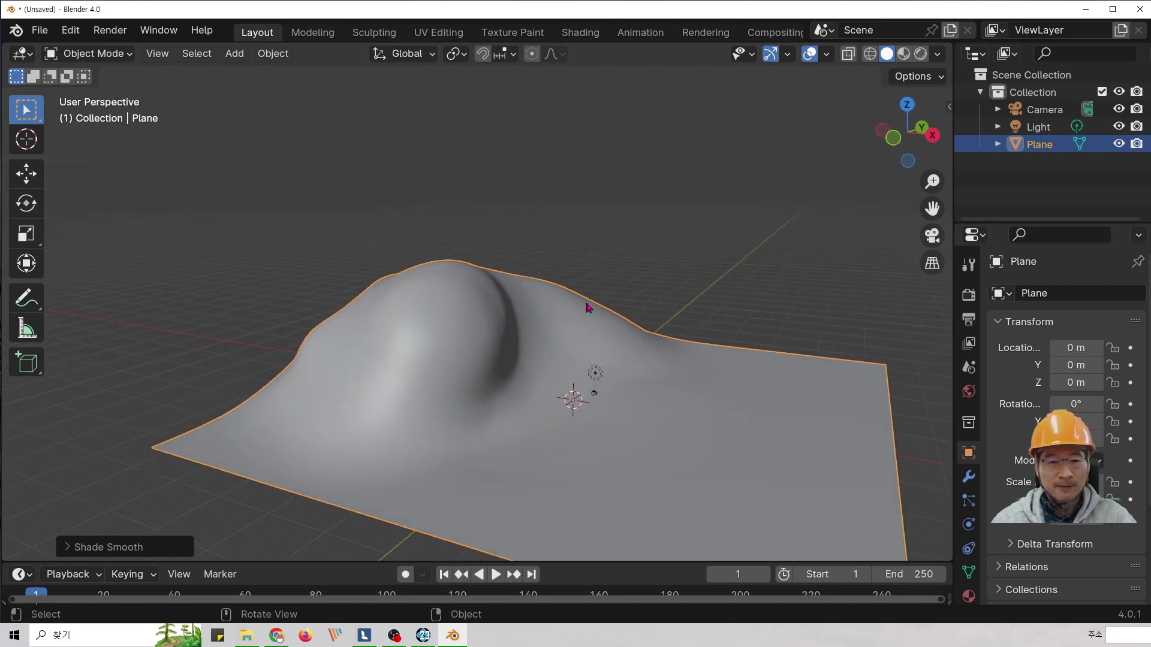
middle_click_drag(587, 307, 588, 308)
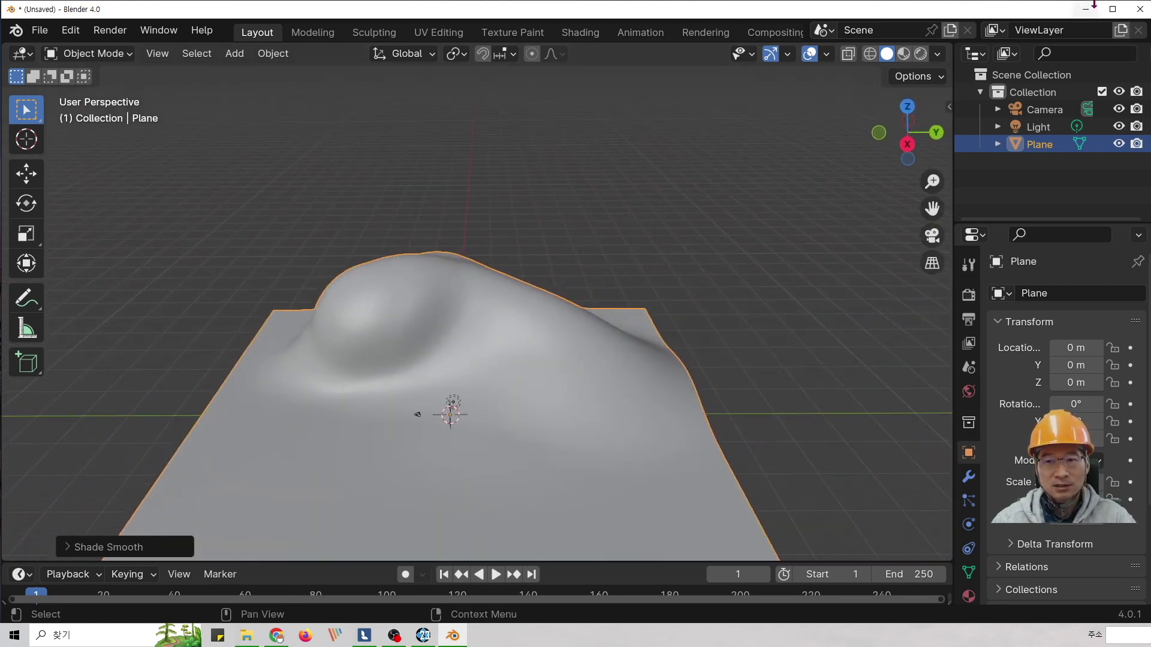
scroll(487, 295, "down", 2)
left_click(602, 262)
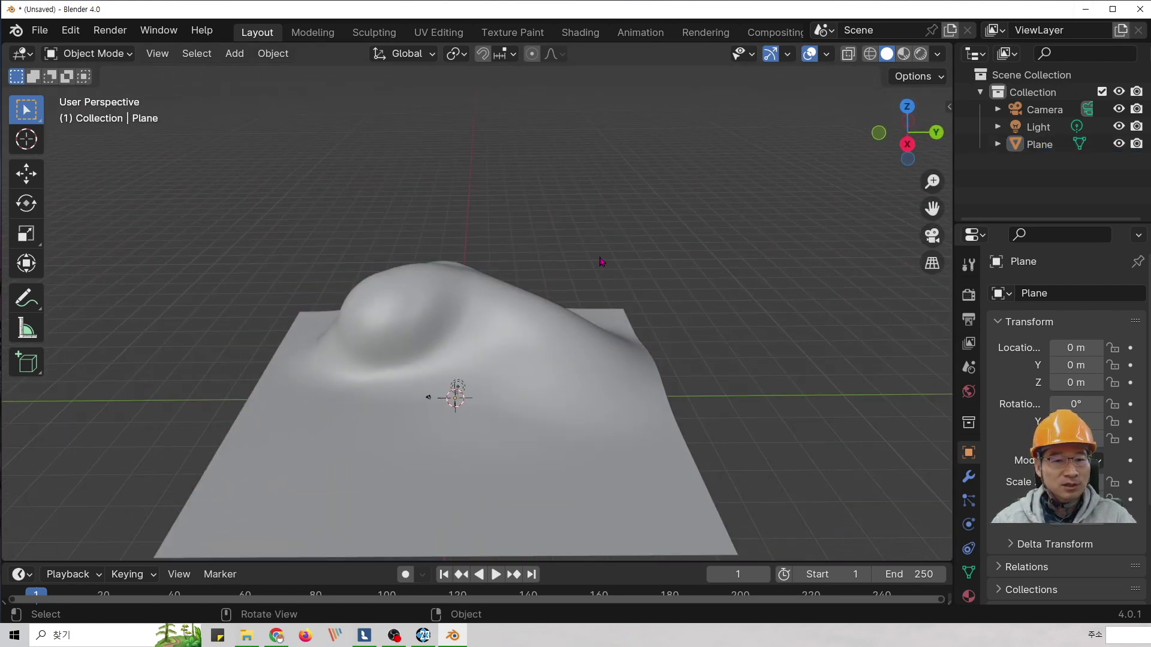
middle_click_drag(602, 262, 554, 338)
left_click(547, 342)
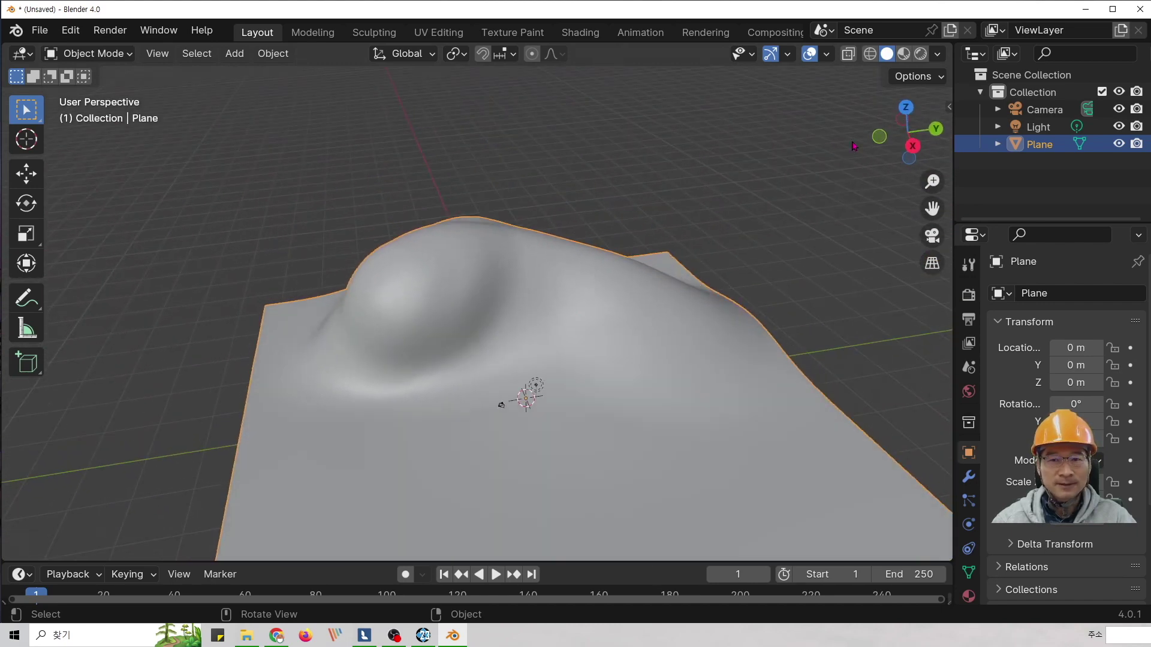
Switch back to Lumion and smooth the rocky slopes around the central hill with the Smooth brush.
left_click(1086, 10)
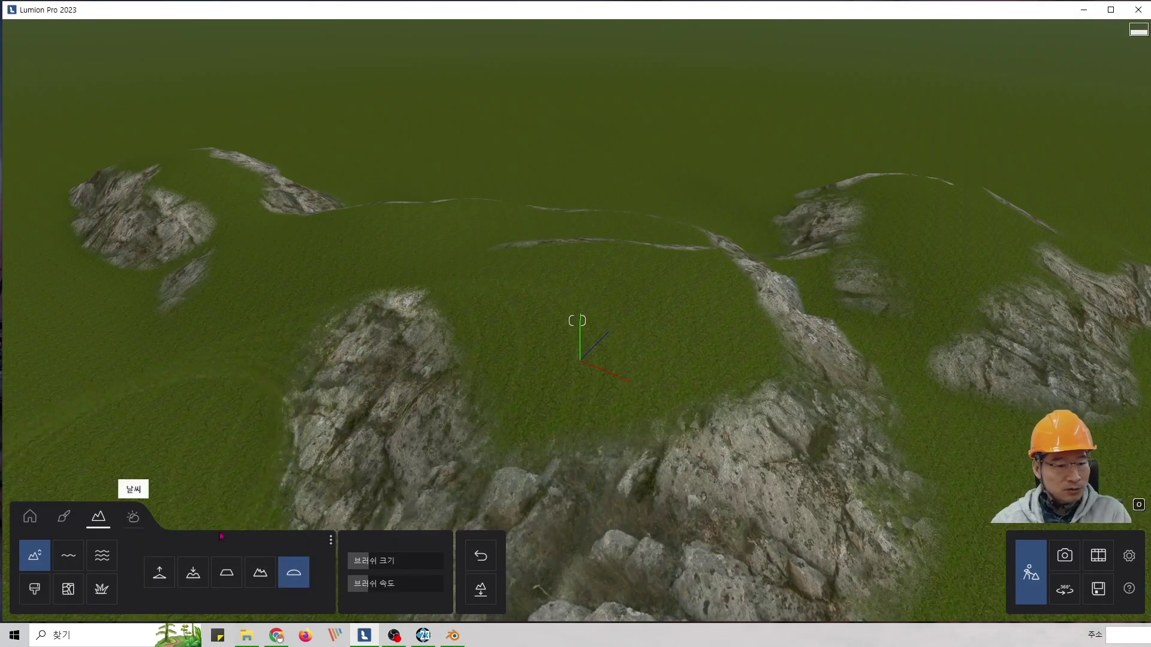
mouse_move(385, 317)
left_mouse_down()
mouse_move(360, 381)
mouse_move(254, 444)
mouse_move(801, 480)
mouse_move(875, 265)
mouse_move(810, 217)
mouse_move(411, 363)
left_mouse_up()
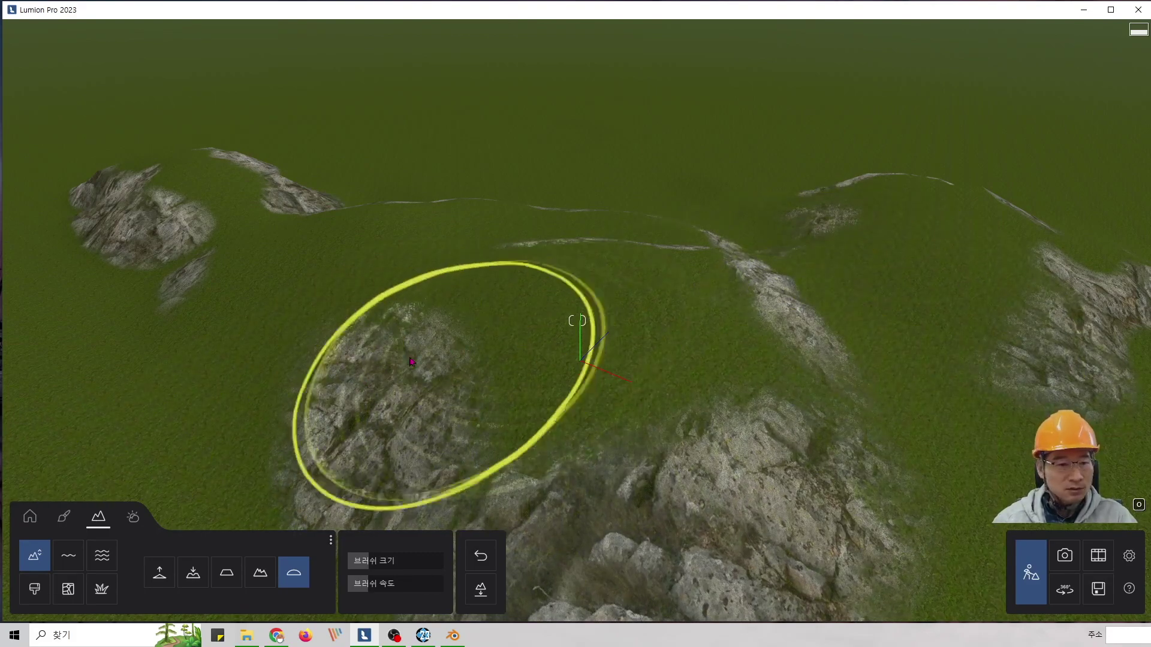
scroll(544, 339, "up", 3)
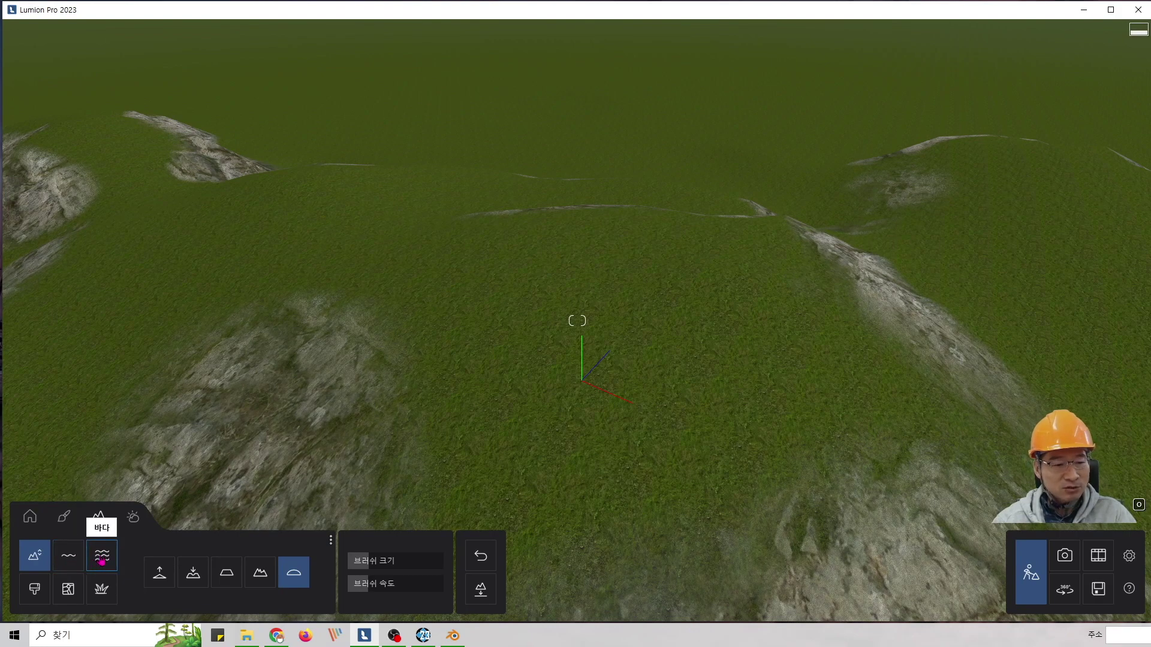
Turn on the ocean around the terrain and look out over the water towards the horizon.
left_click(103, 558)
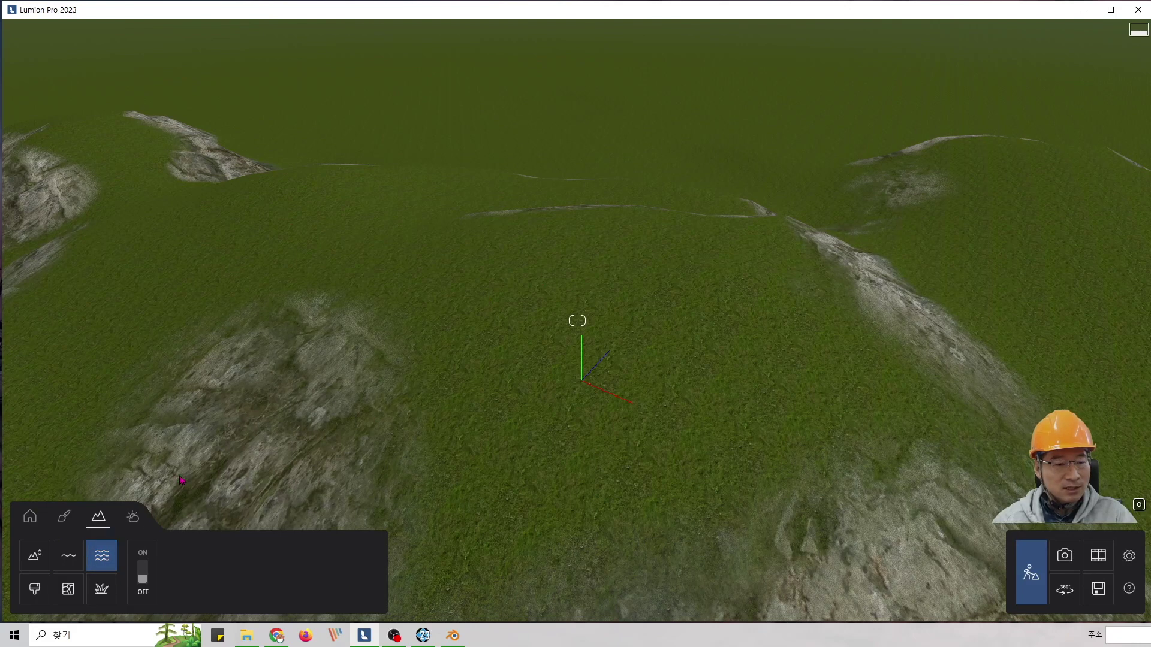
left_click(144, 572)
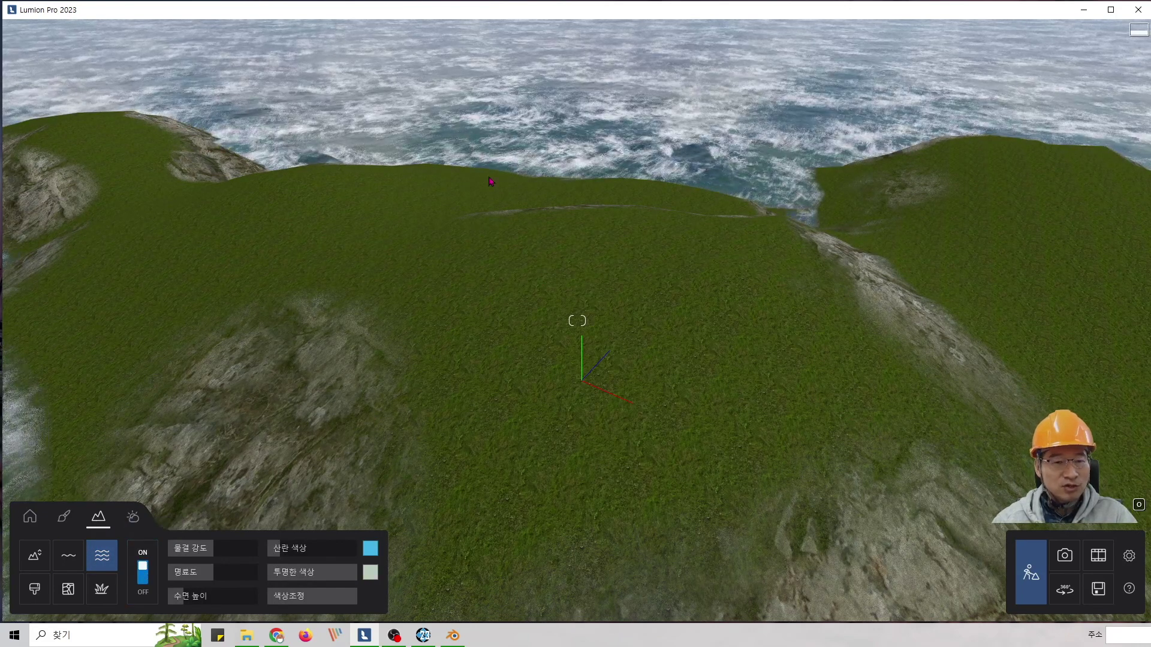
scroll(510, 149, "up", 3)
scroll(522, 195, "down", 4)
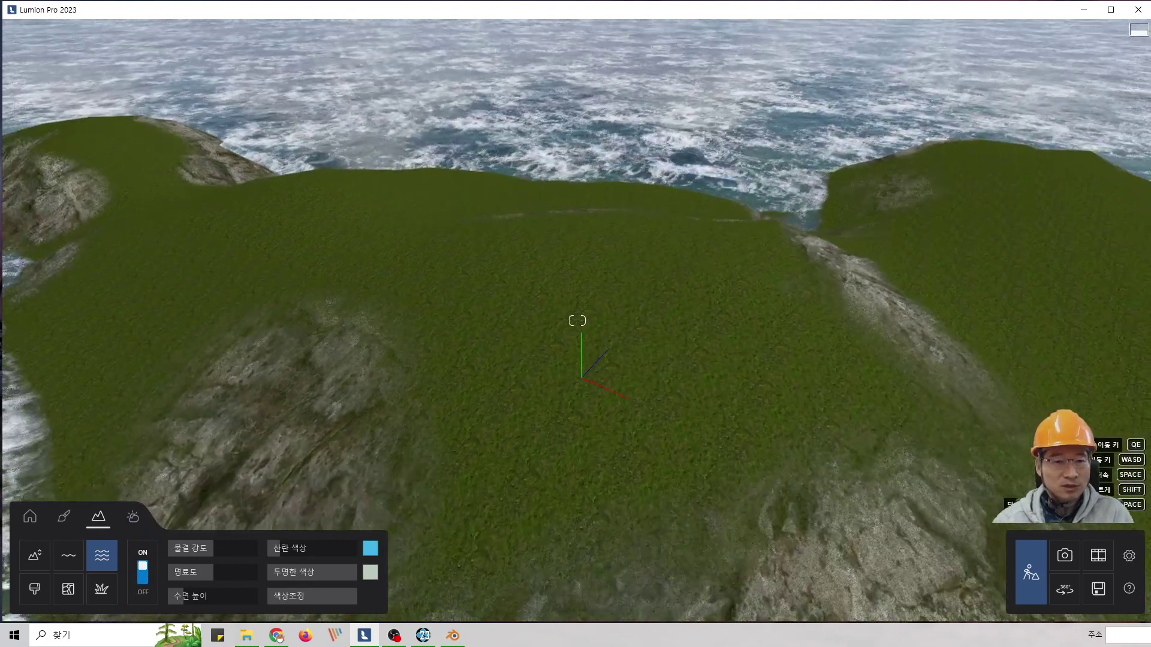
right_click_drag(526, 264, 544, 139)
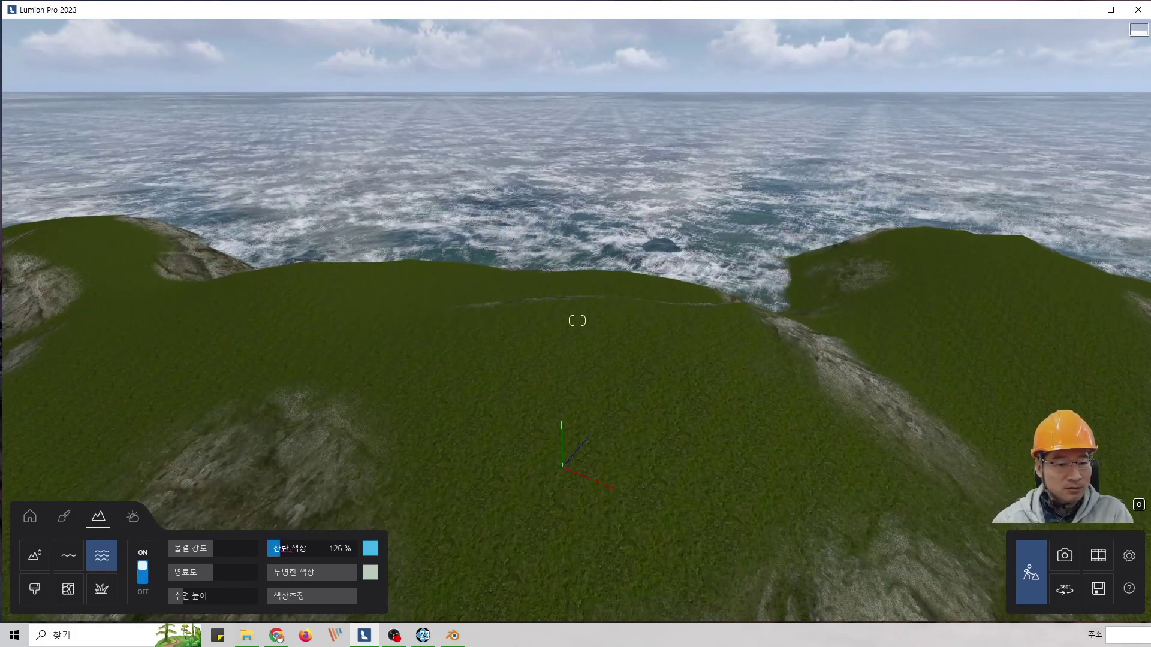
Set the ocean's scattering colour to 1195 %, its clarity to 40 % and its water height to 2.4 m.
left_click_drag(287, 551, 310, 550)
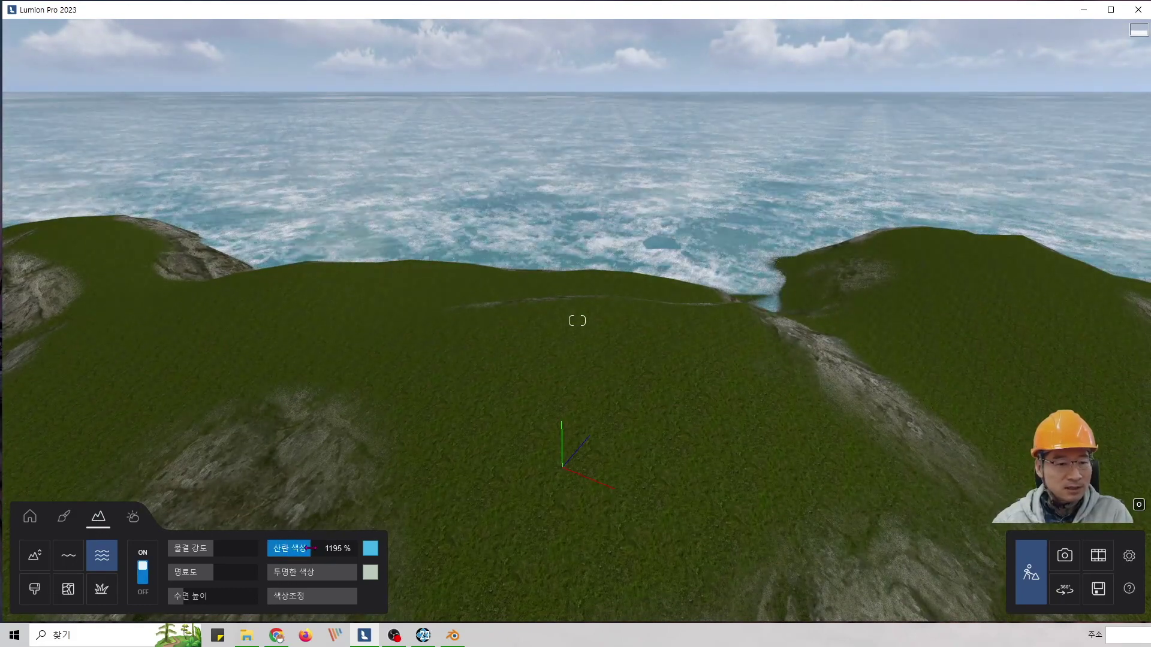
left_click(205, 571)
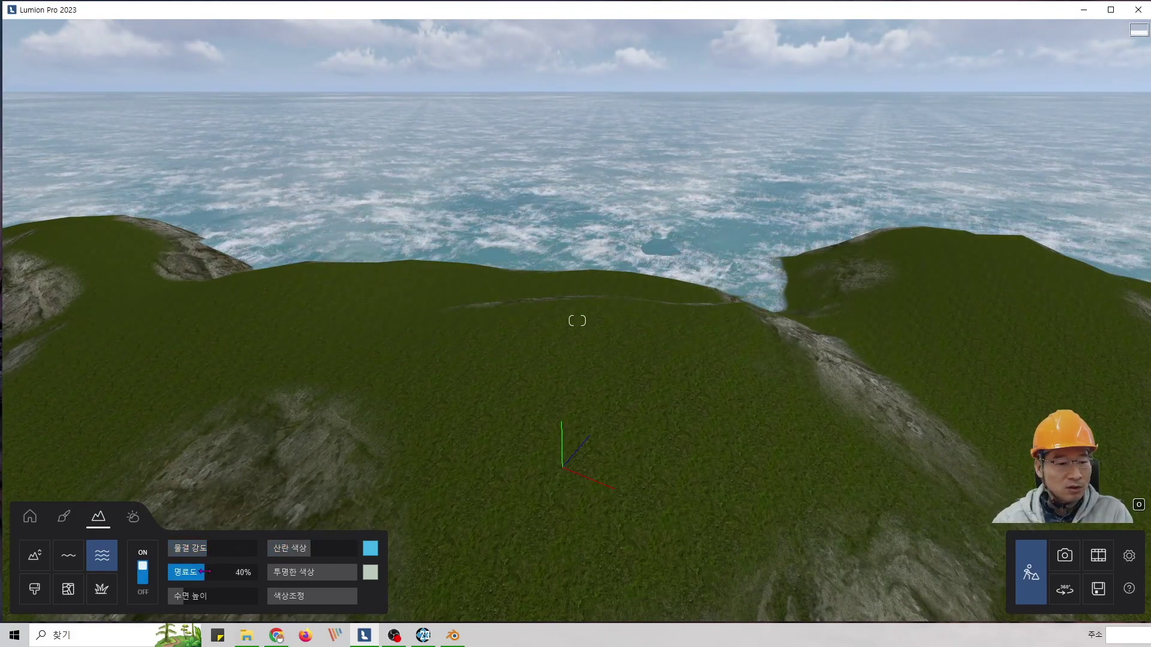
left_click(193, 596)
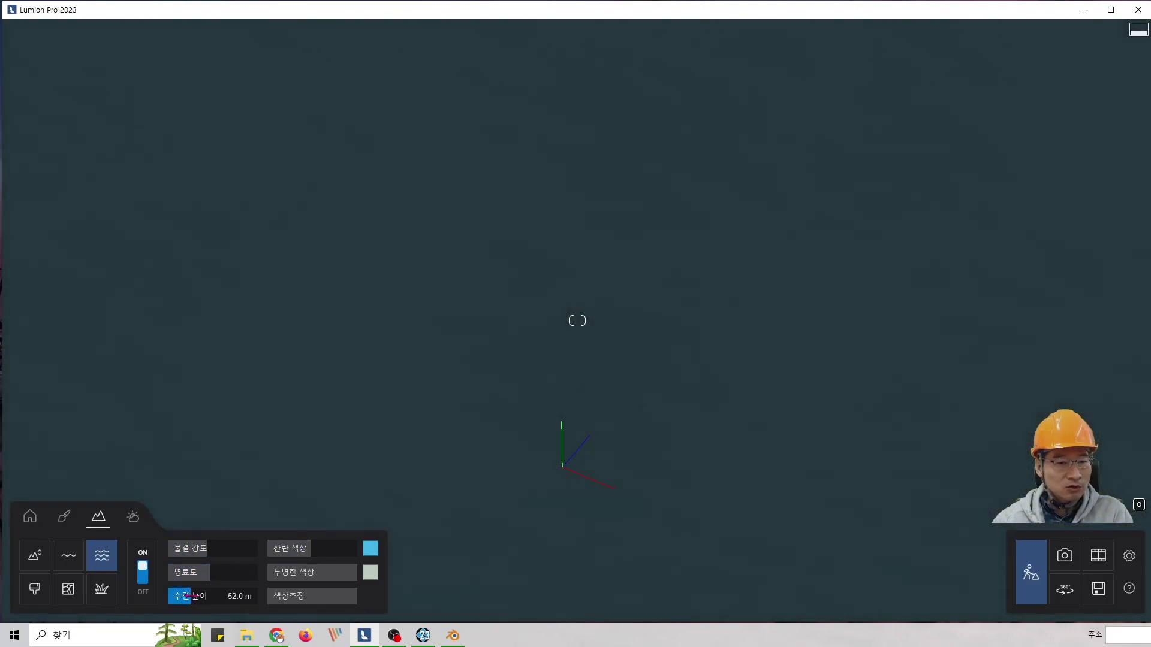
left_click_drag(183, 596, 180, 595)
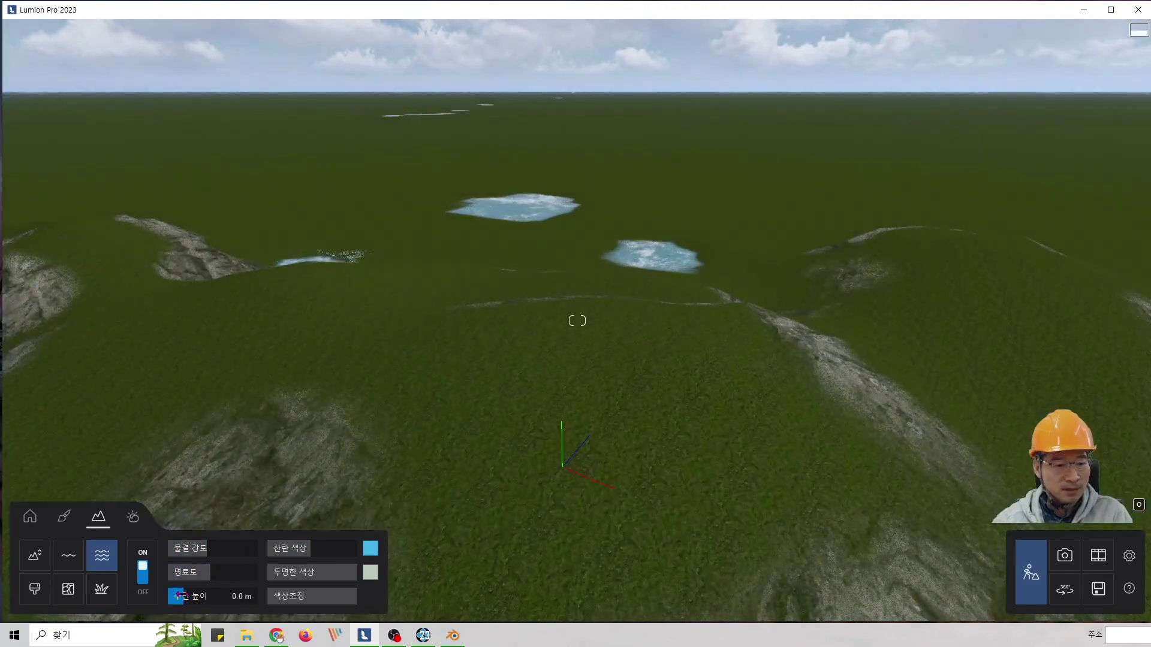
mouse_move(192, 597)
left_mouse_down("shift")
mouse_move(207, 597)
mouse_move(192, 596)
left_mouse_up("shift")
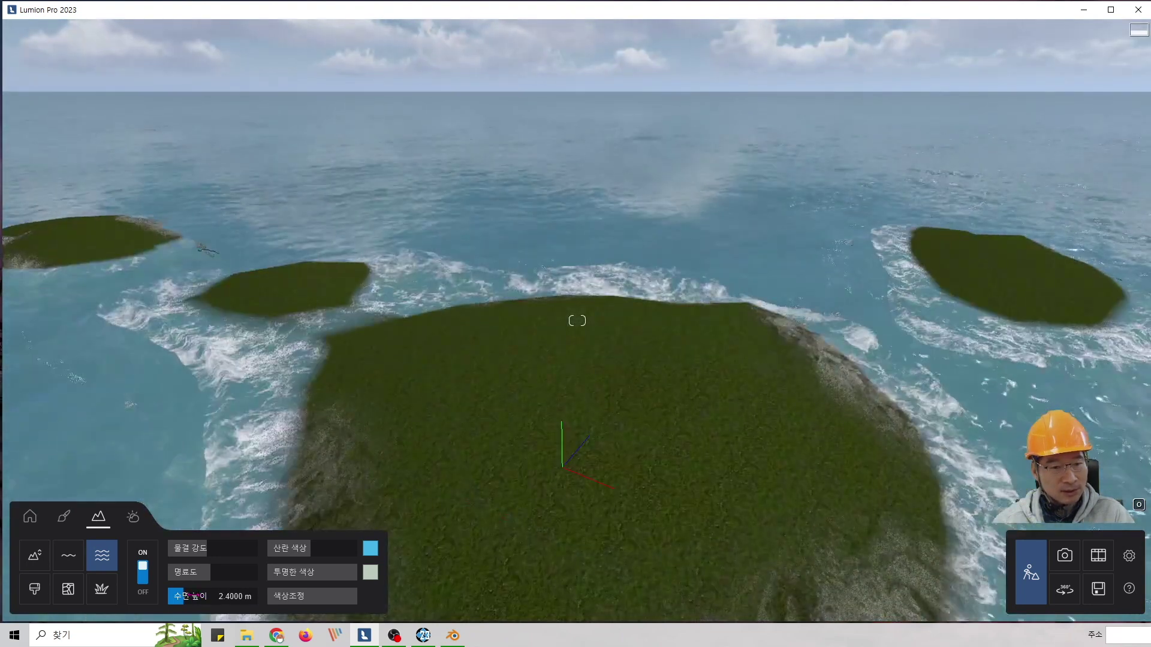
Set the ocean's scattering colour to about 133 % and its colour adjustment to just under half.
left_click(305, 596)
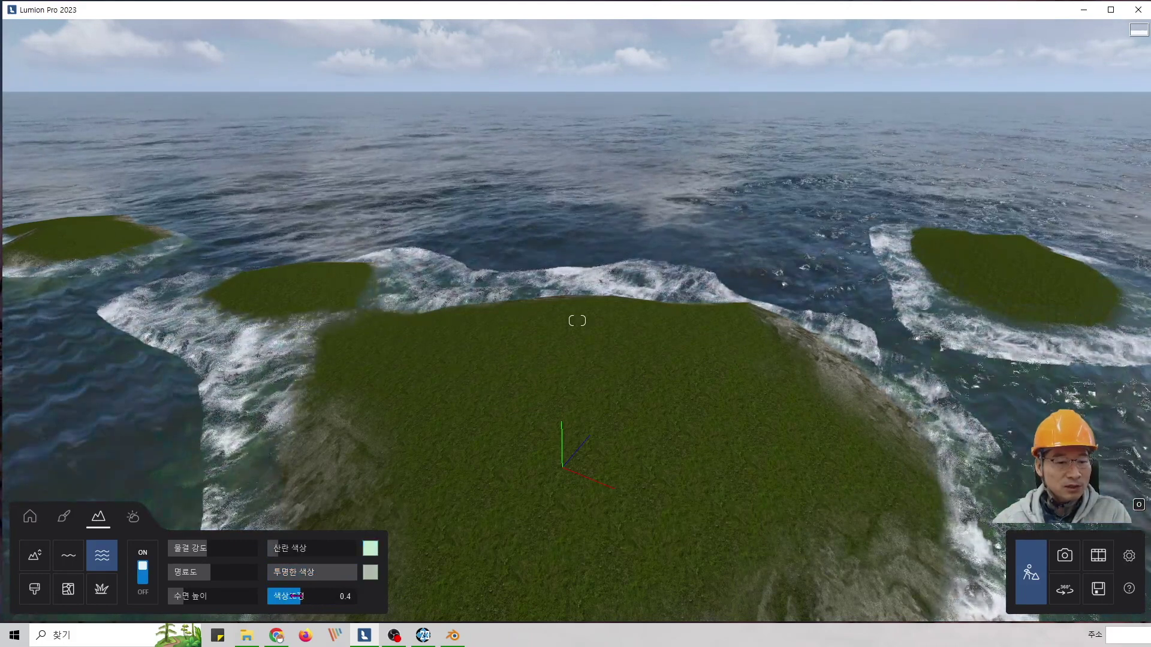
left_click(344, 594)
left_click_drag(345, 594, 324, 594)
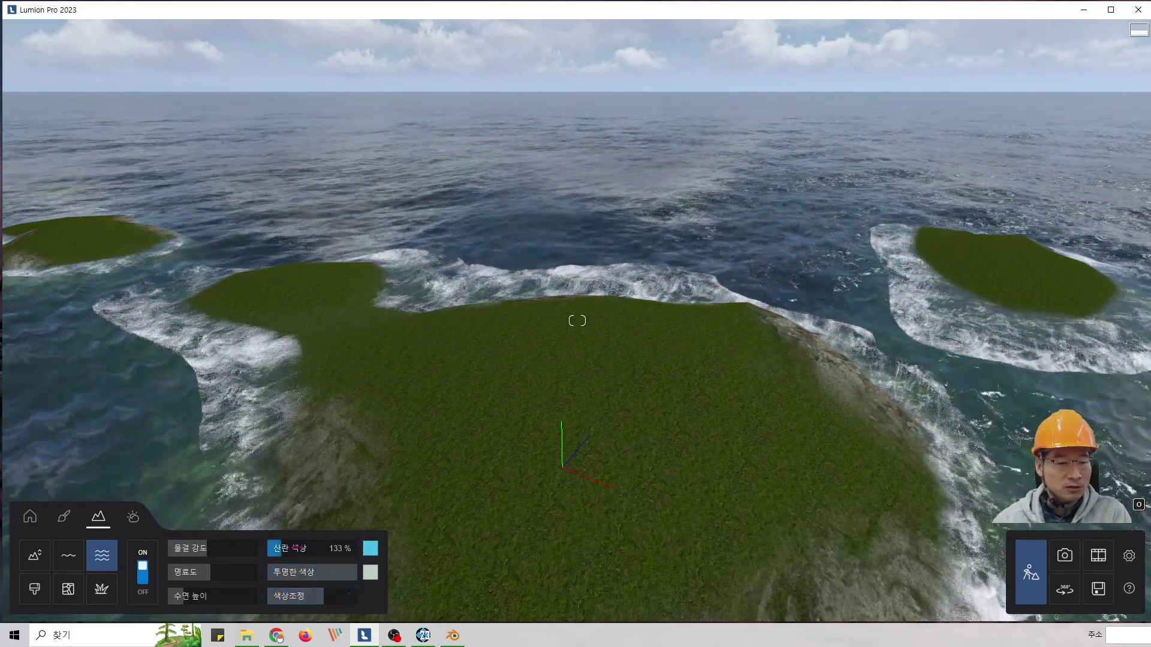
left_click(305, 549)
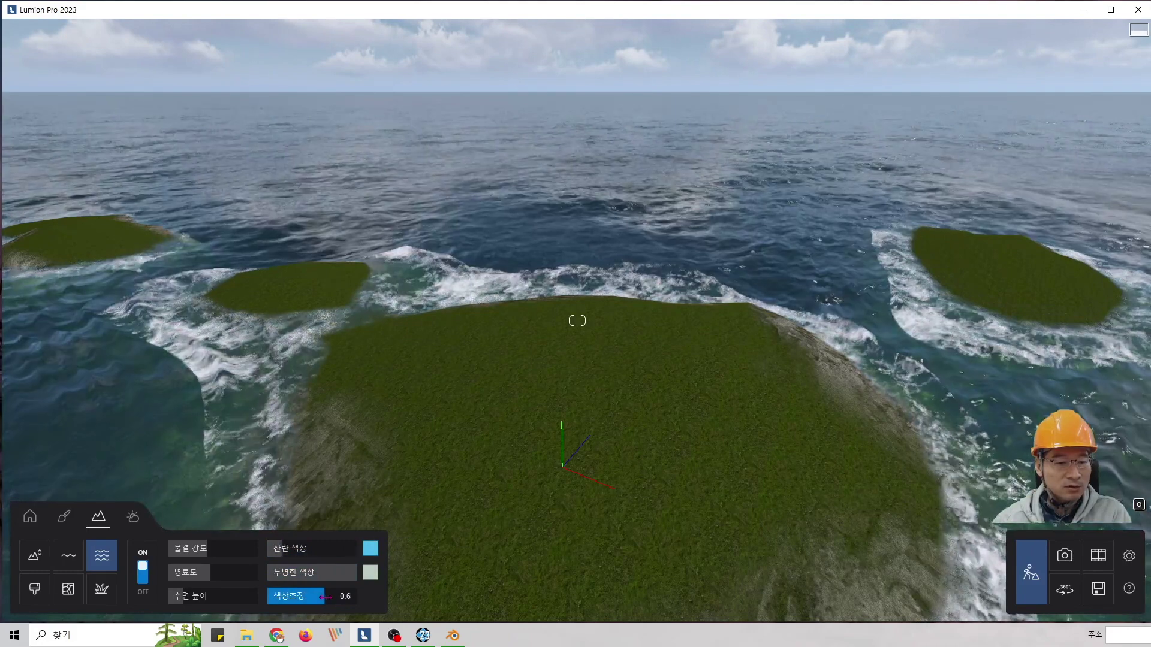
mouse_move(324, 600)
left_mouse_down()
mouse_move(358, 600)
mouse_move(226, 599)
mouse_move(308, 601)
left_mouse_up()
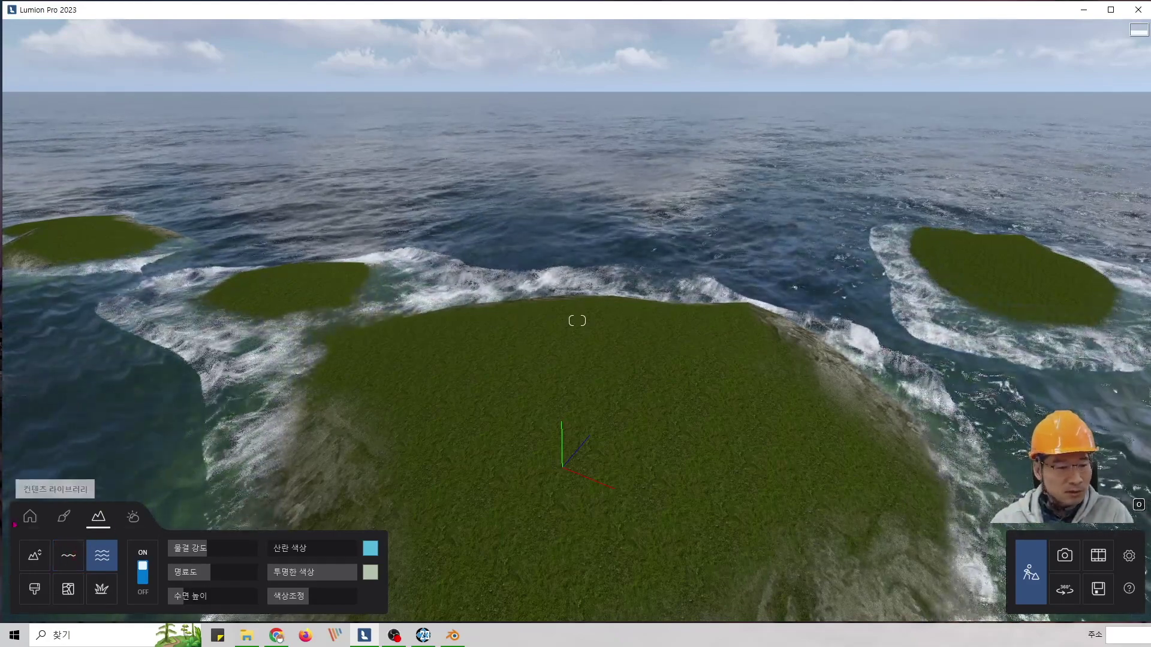
Return to the landscape's ocean settings and turn off the ocean.
left_click(64, 516)
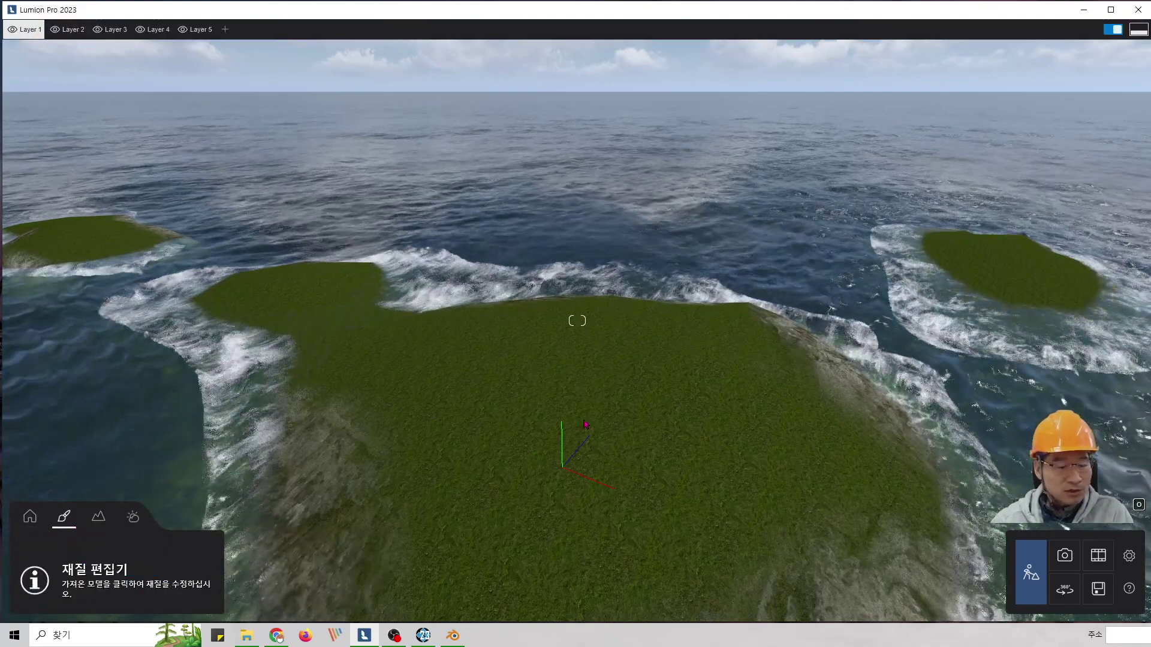
left_click(30, 516)
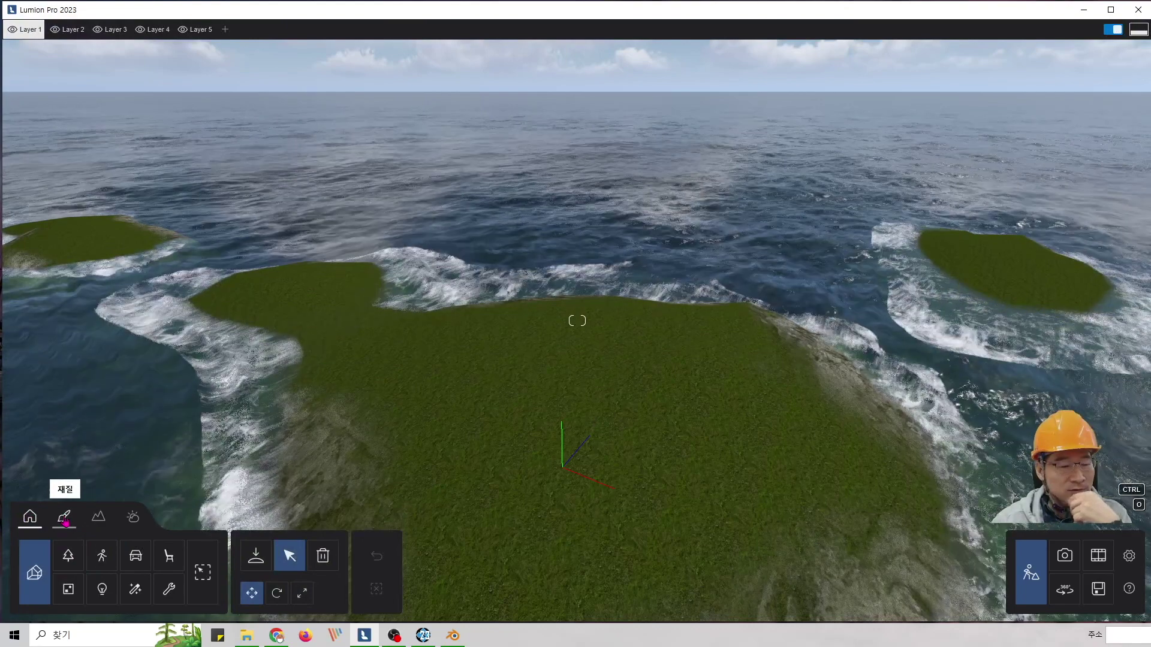
left_click(98, 516)
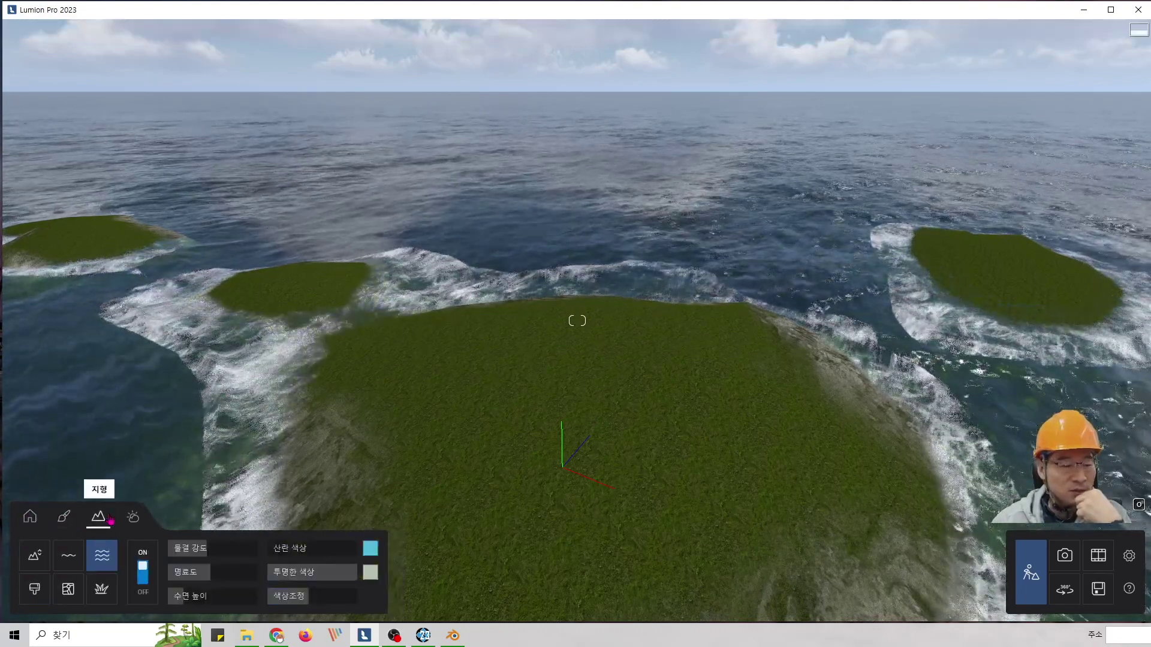
left_click(142, 572)
Choose the water body placement tool and examine the available water types.
left_click(76, 563)
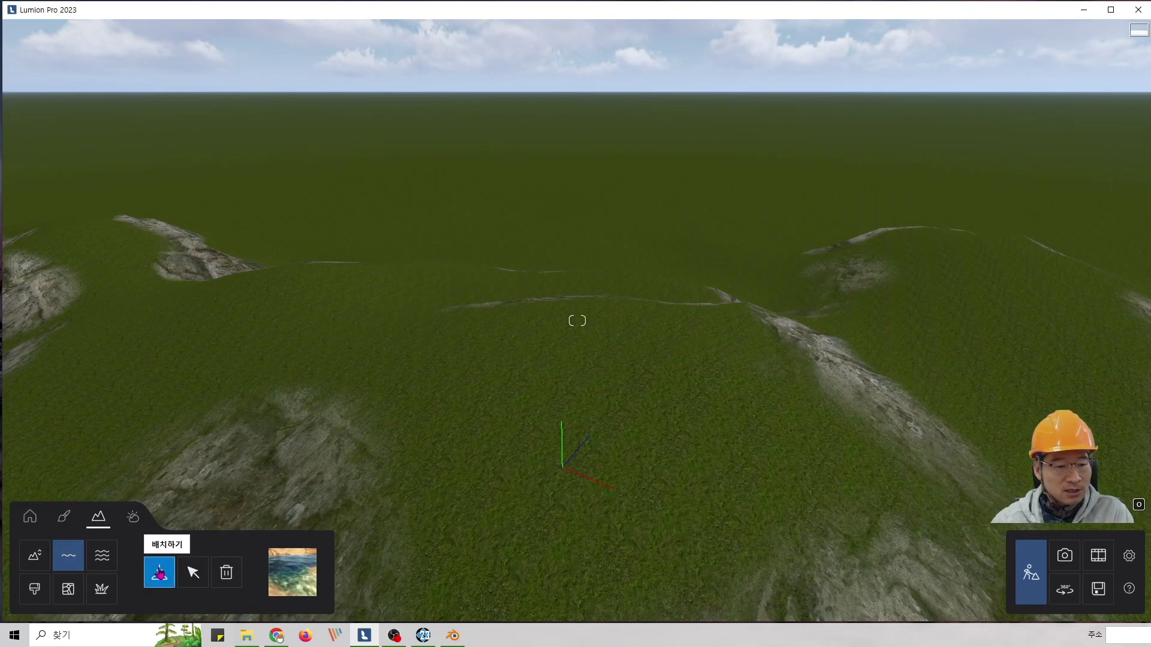
left_click(292, 569)
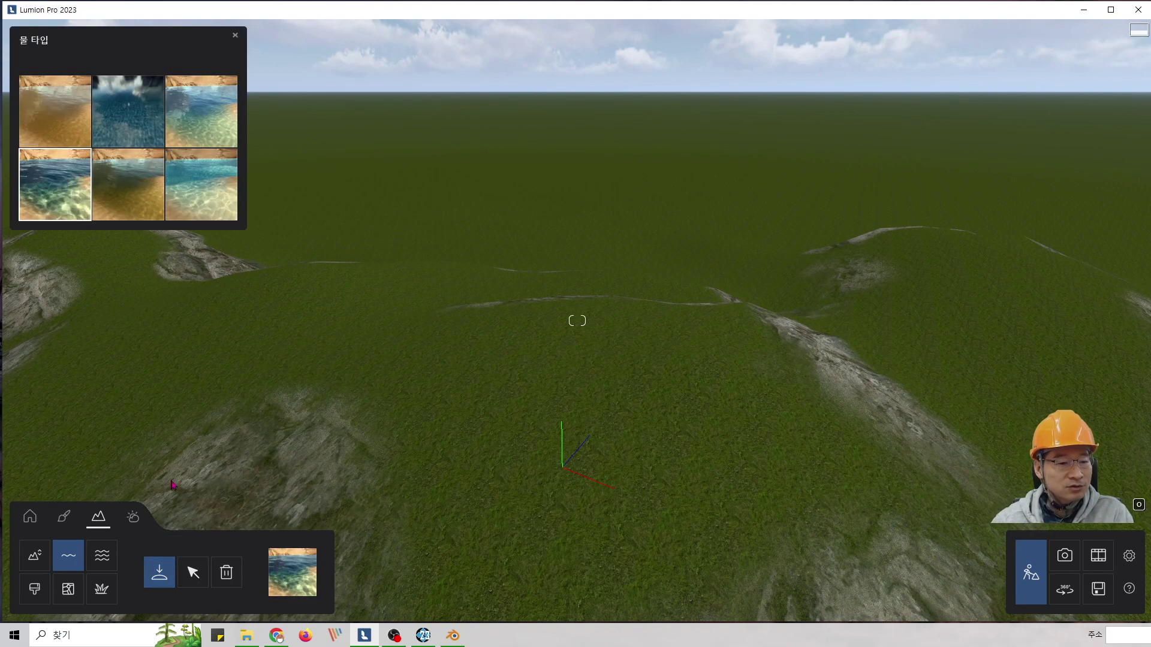
left_click(235, 35)
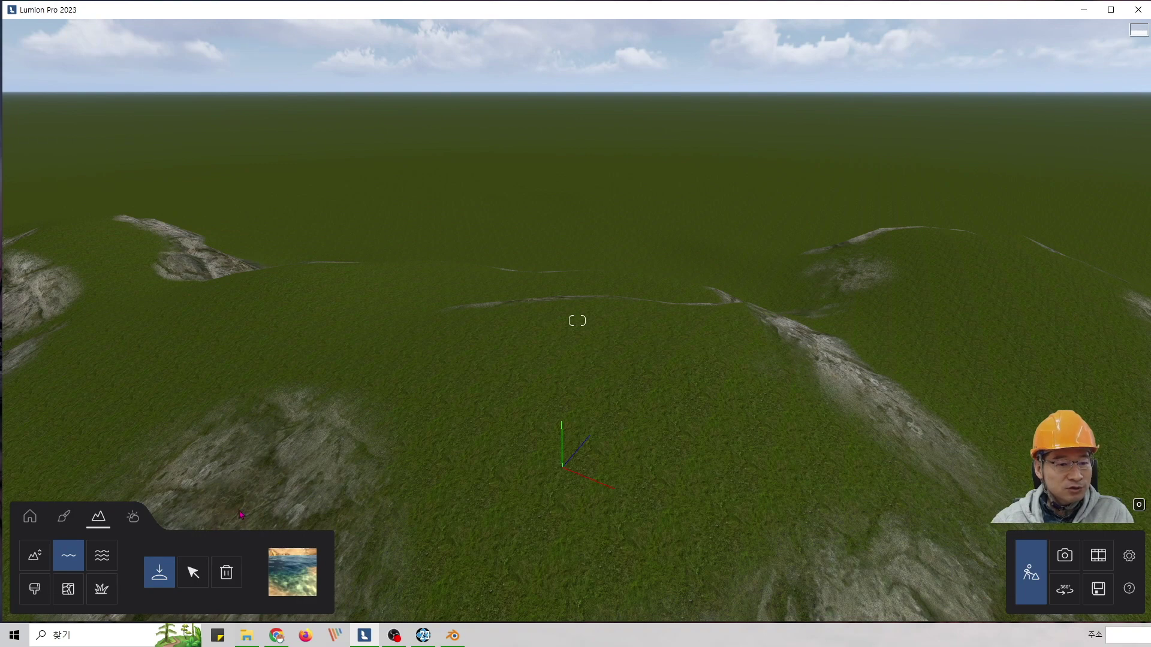
Place a water body beside the rocky slope and change its type to the clear turquoise water.
left_click(166, 573)
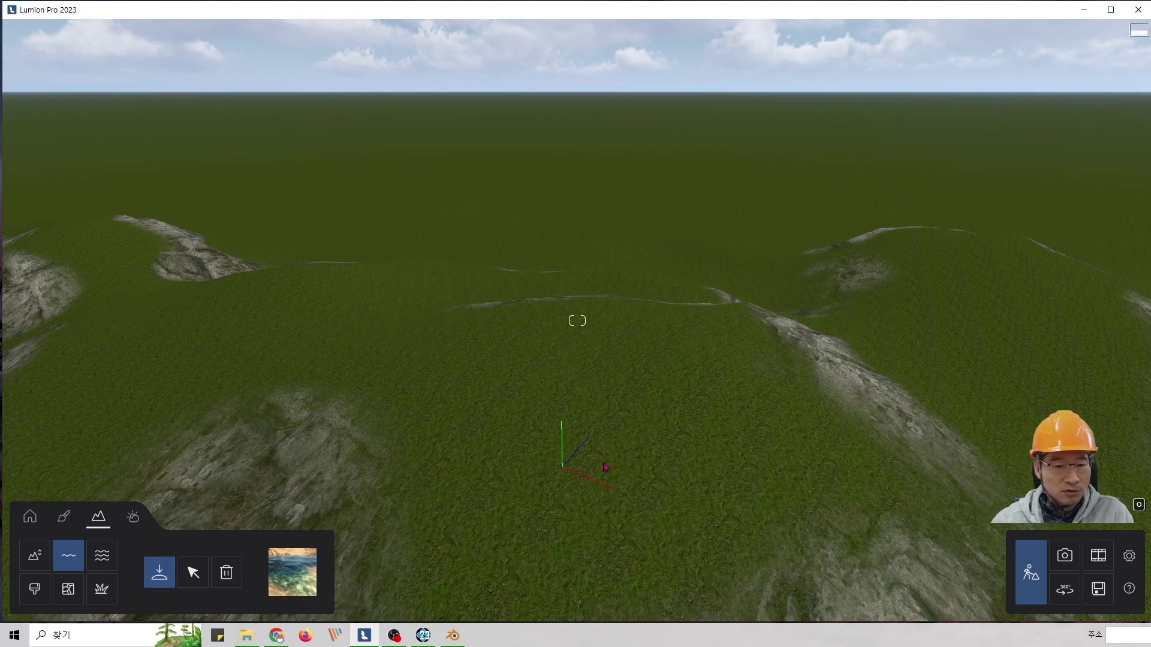
right_click_drag(583, 448, 684, 264)
scroll(568, 413, "down", 4)
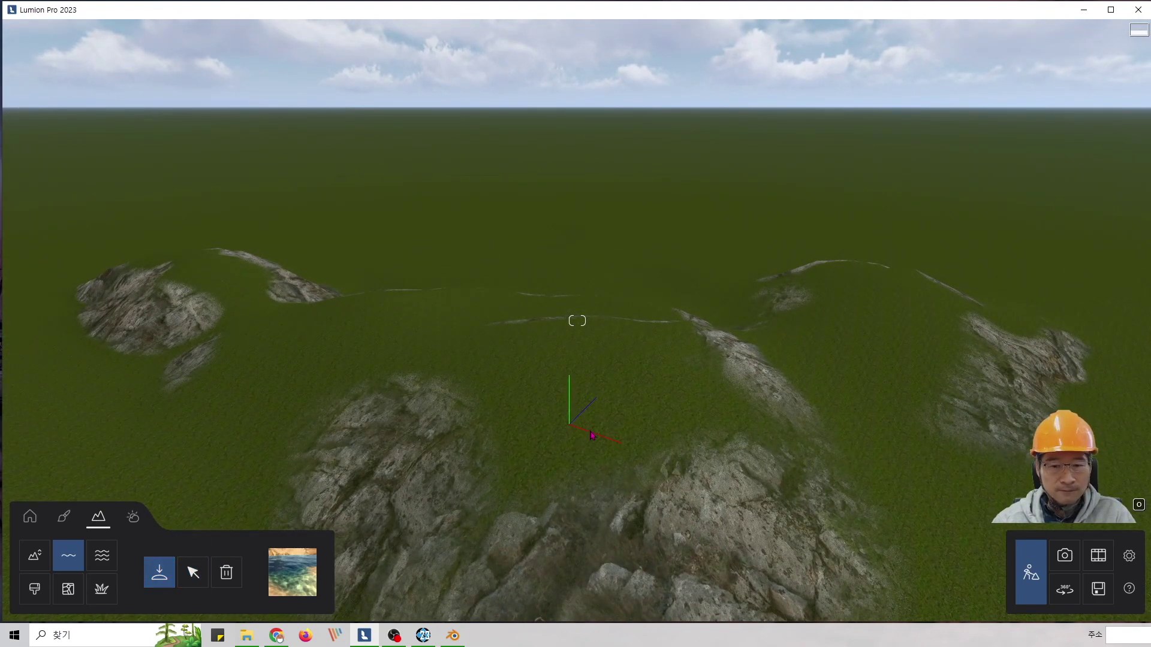
scroll(592, 436, "down", 3)
key("e")
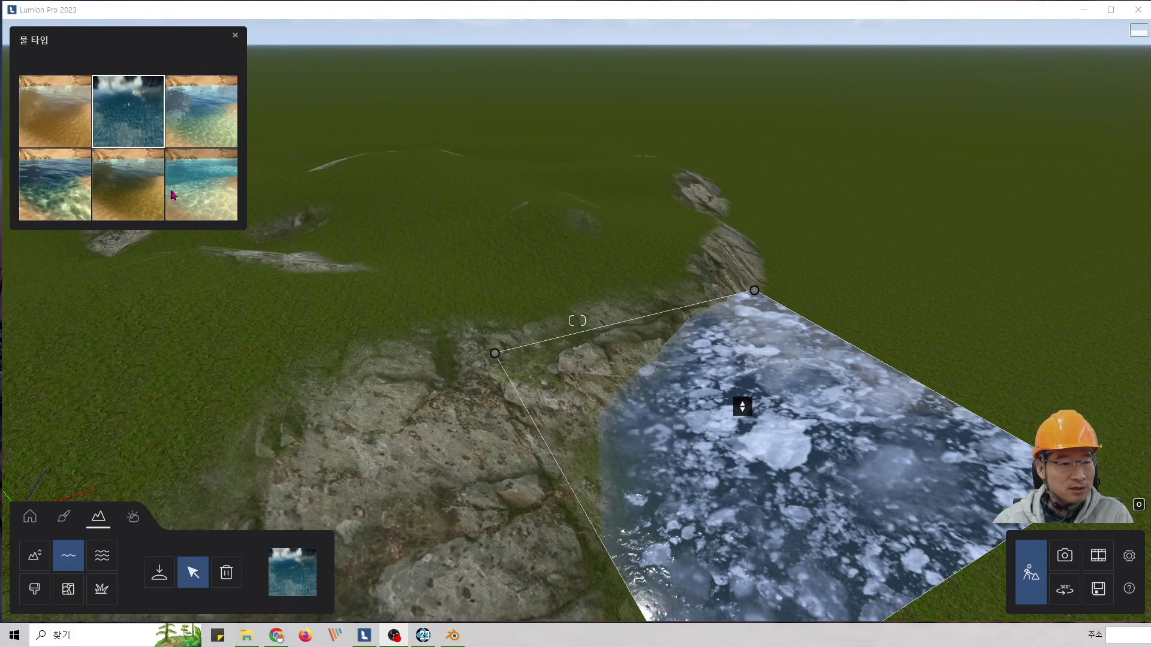
left_click(188, 182)
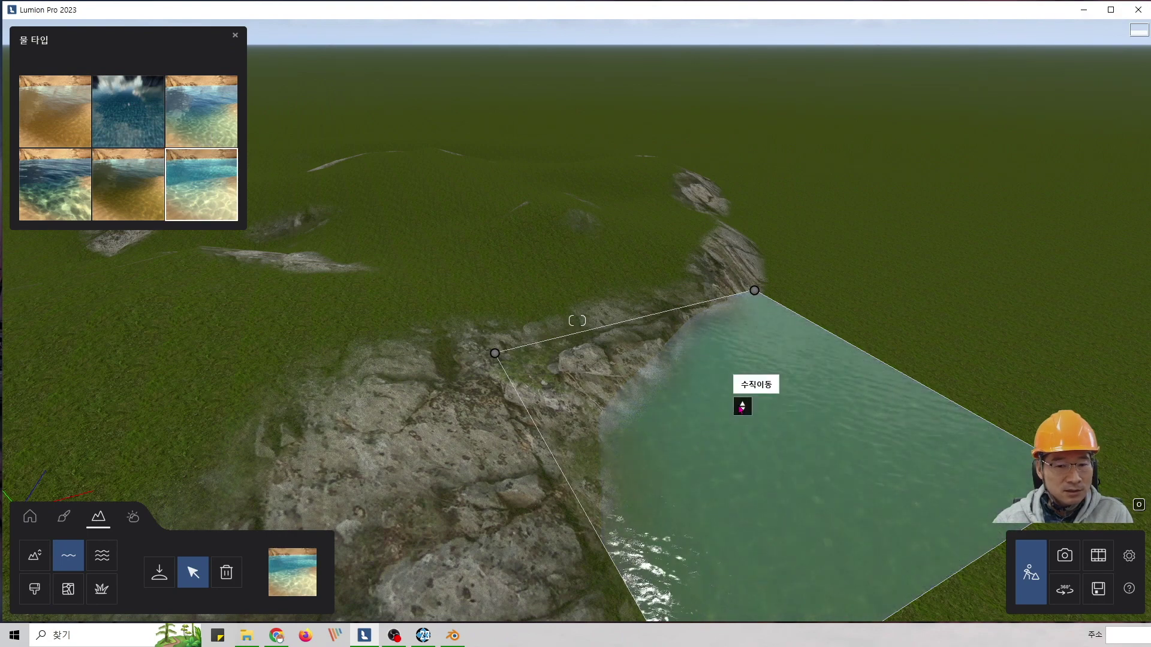
Delete the turquoise water body beside the rocky slope and return to water selection.
left_click(226, 573)
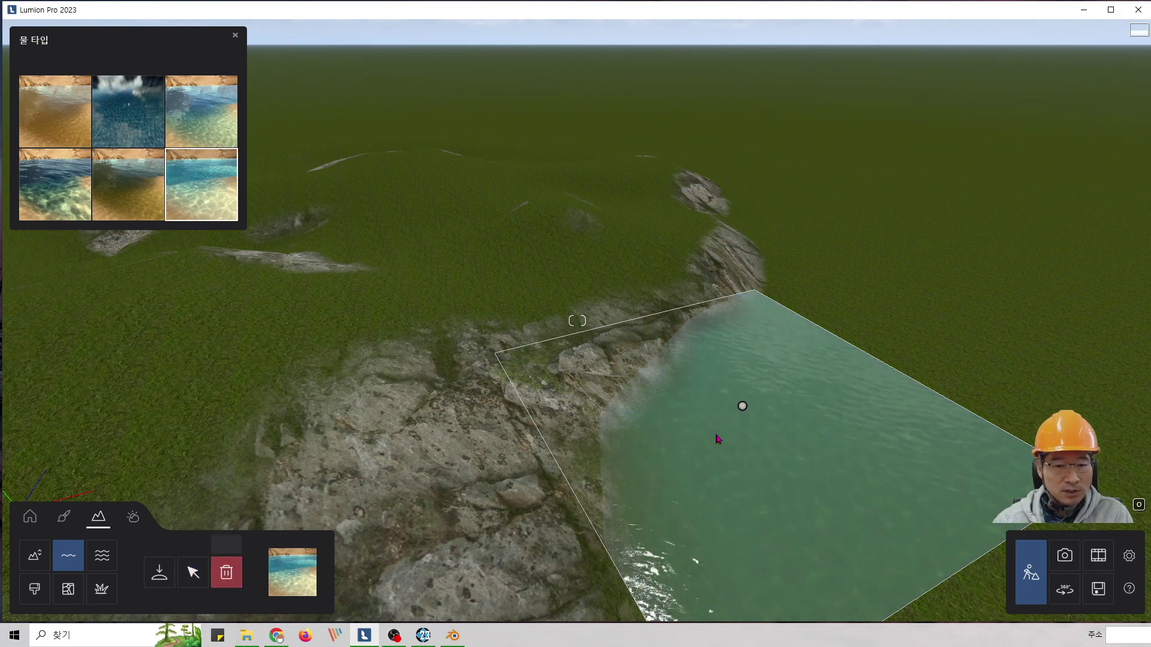
left_click(743, 407)
left_click(193, 572)
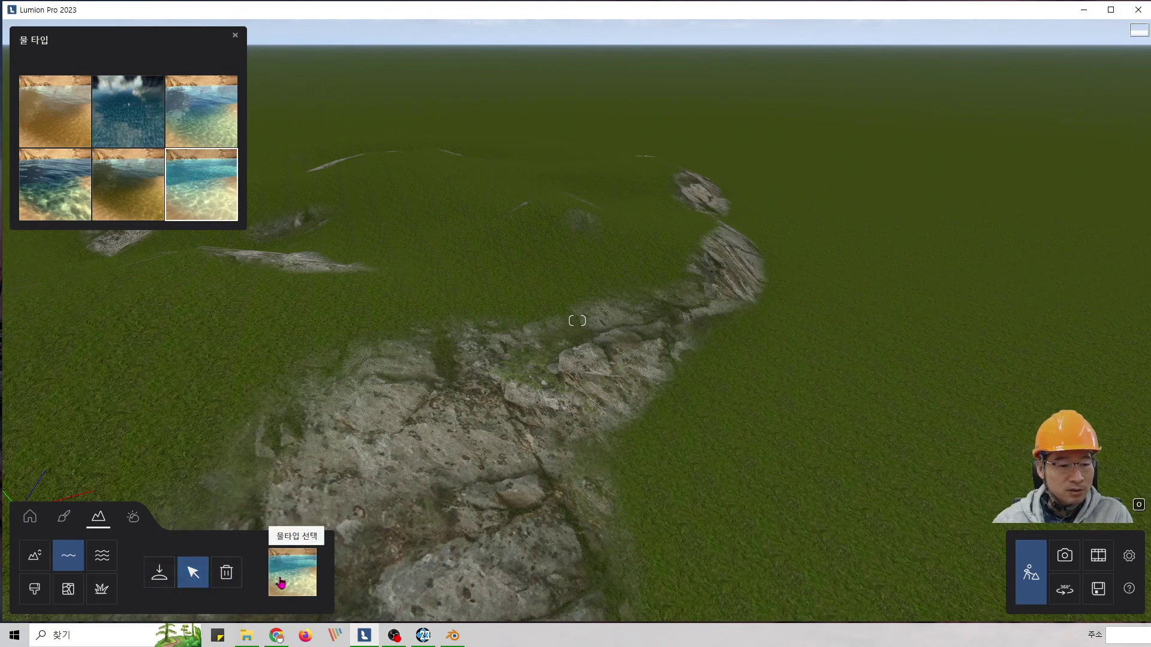
Place an ice-type water body on the grass just beyond the rocks.
left_click(129, 120)
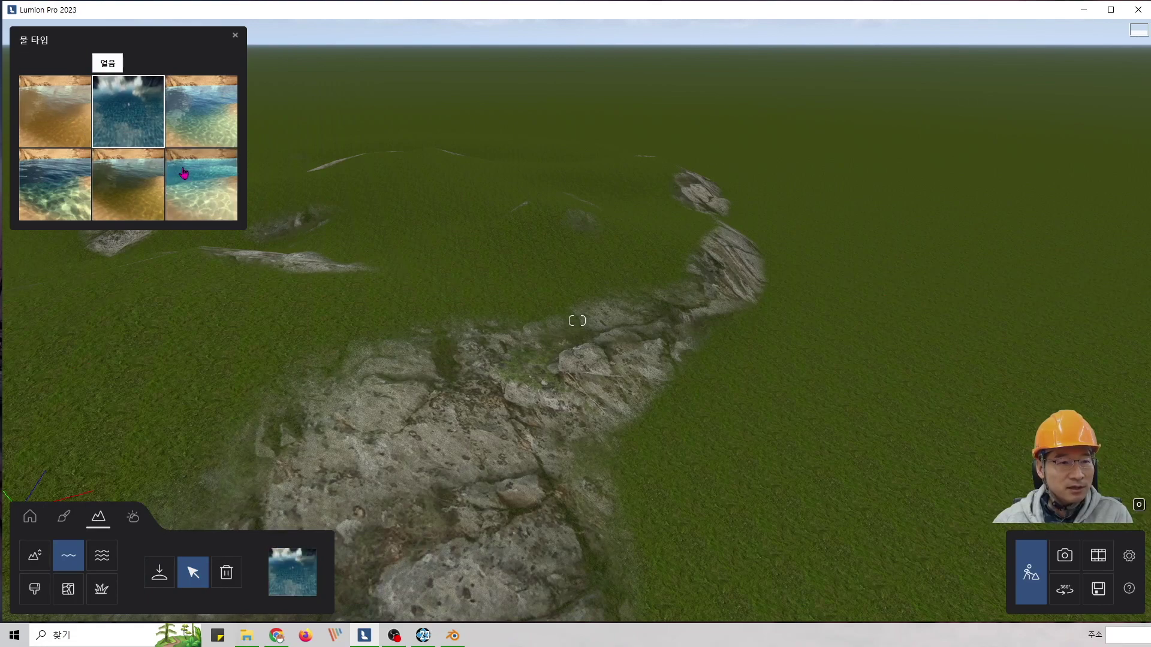
left_click(159, 573)
left_click_drag(686, 388, 996, 381)
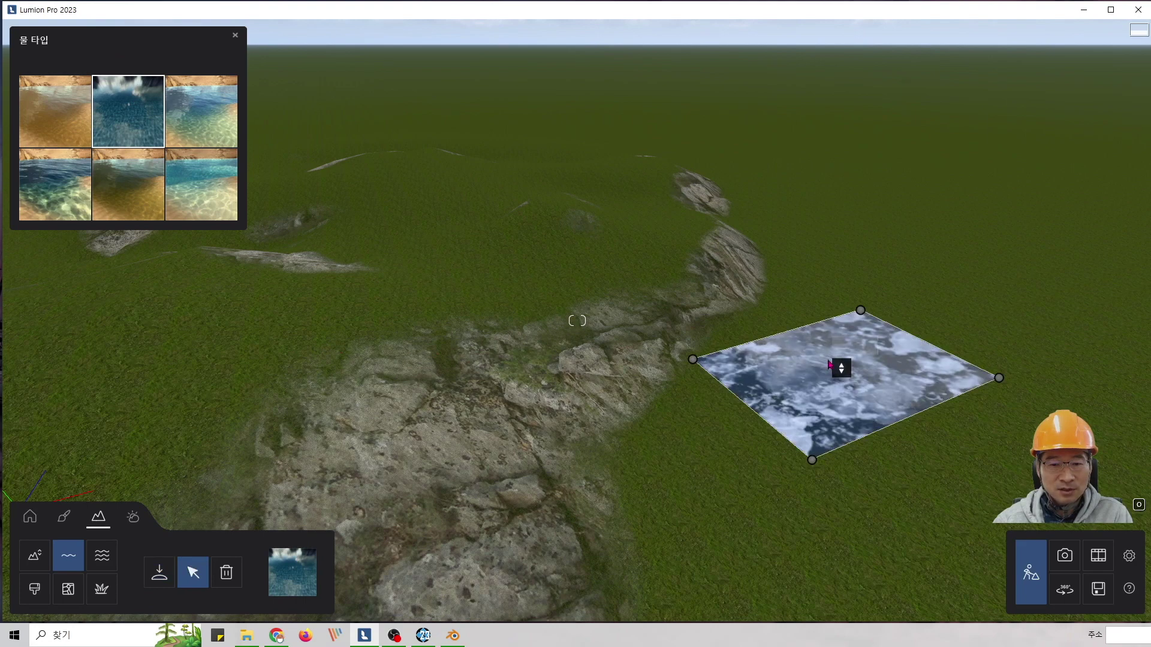
Reshape the ice water body by moving its corners and adjust its height, leaving it on the grass clear of the rocks.
left_click_drag(861, 311, 726, 276)
left_click_drag(757, 340, 747, 364)
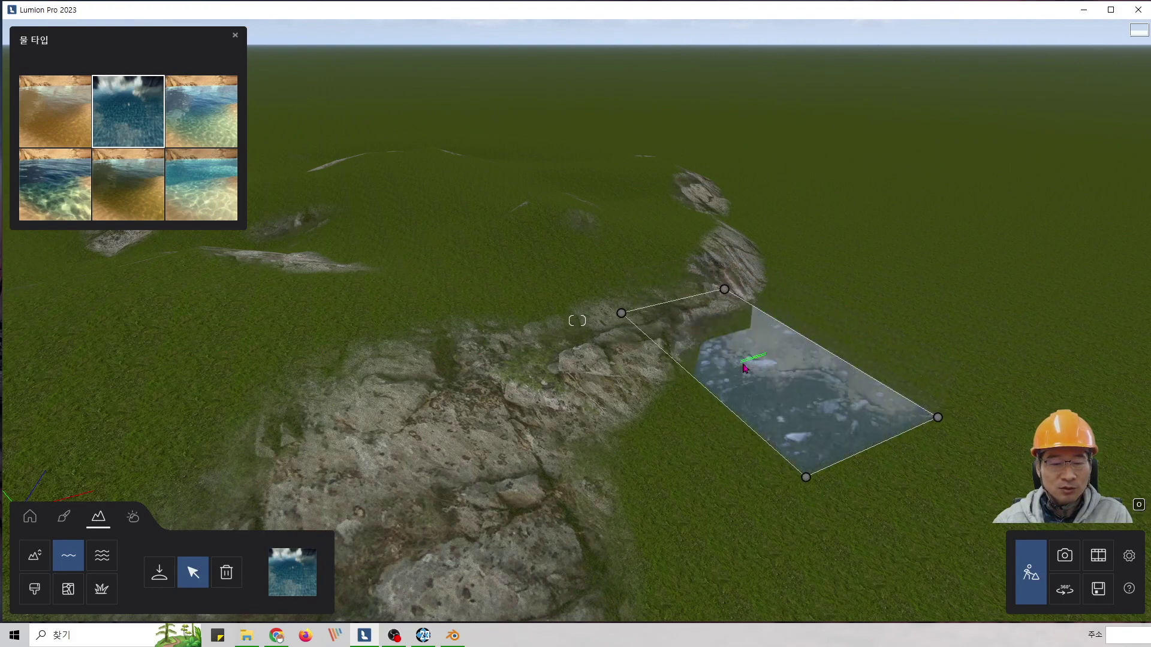
key("w")
key("w")
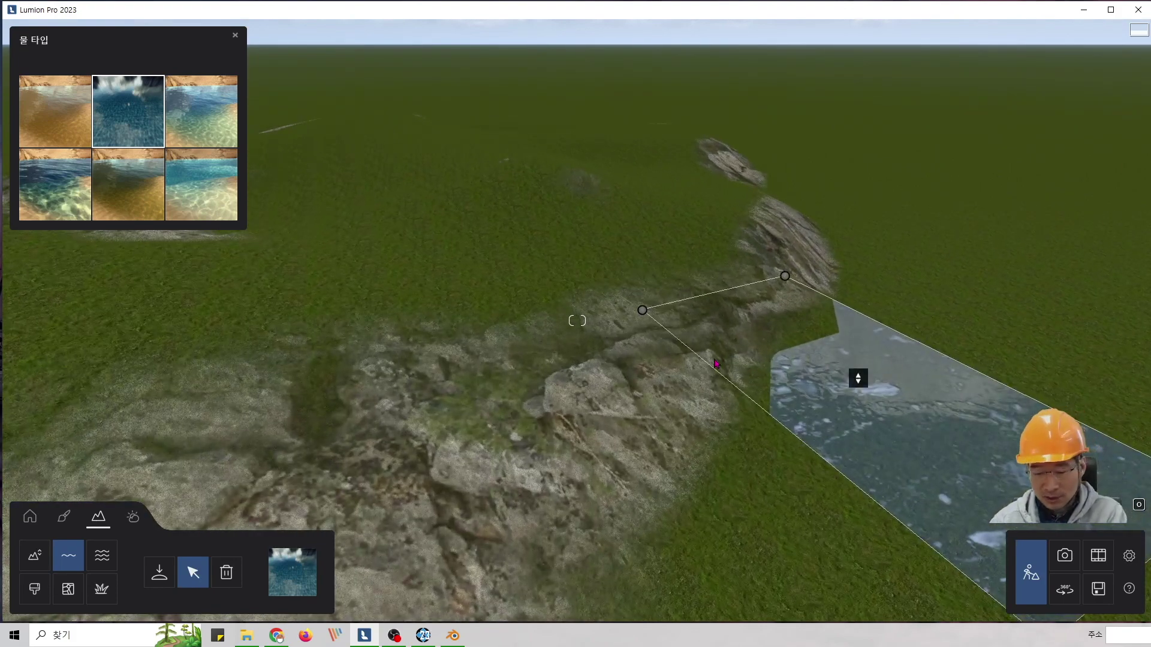
key("d")
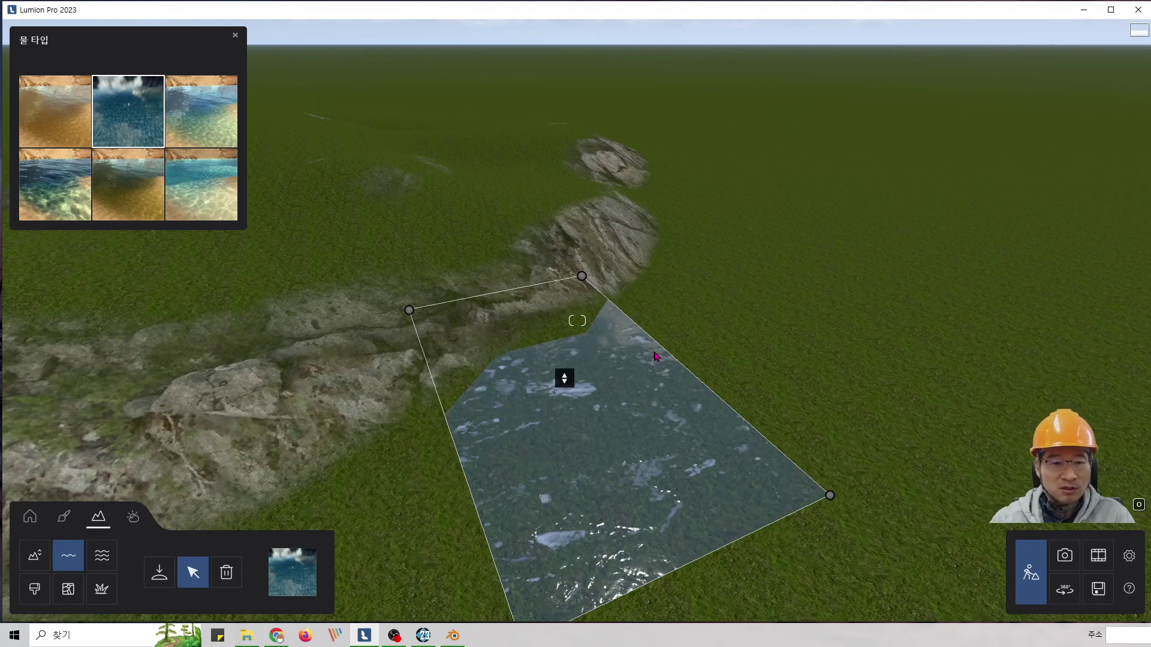
right_click_drag(684, 316, 681, 256)
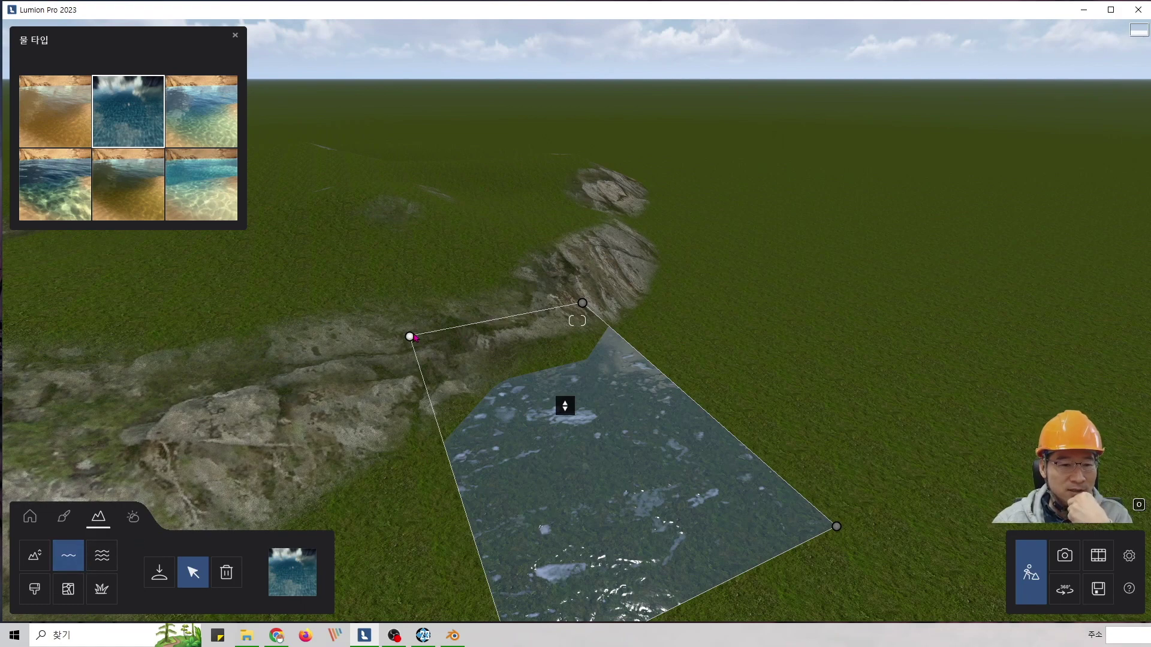
left_click_drag(410, 336, 508, 390)
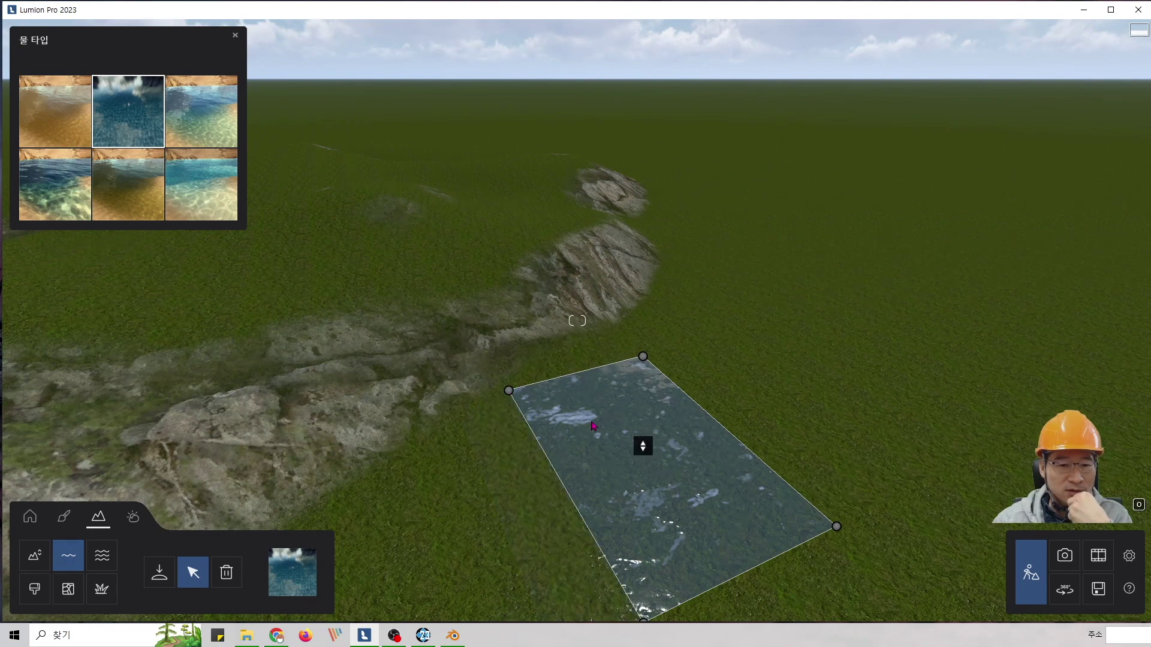
Place a Landscape cutter utility object over the ice water body.
scroll(592, 426, "up", 2)
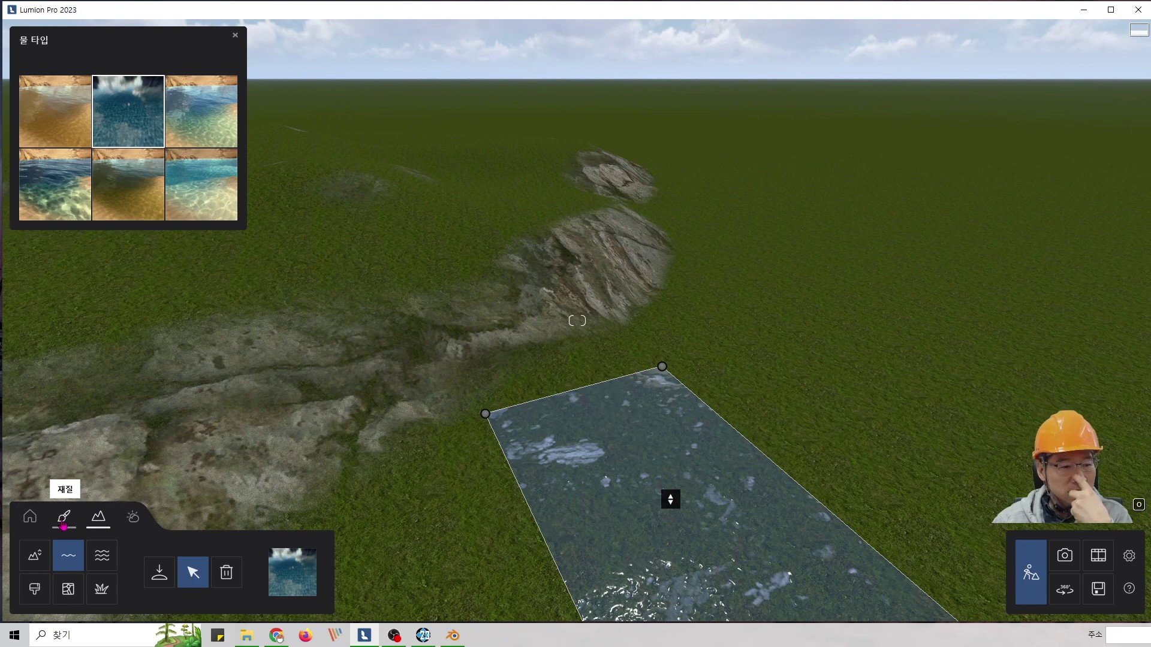
left_click(30, 519)
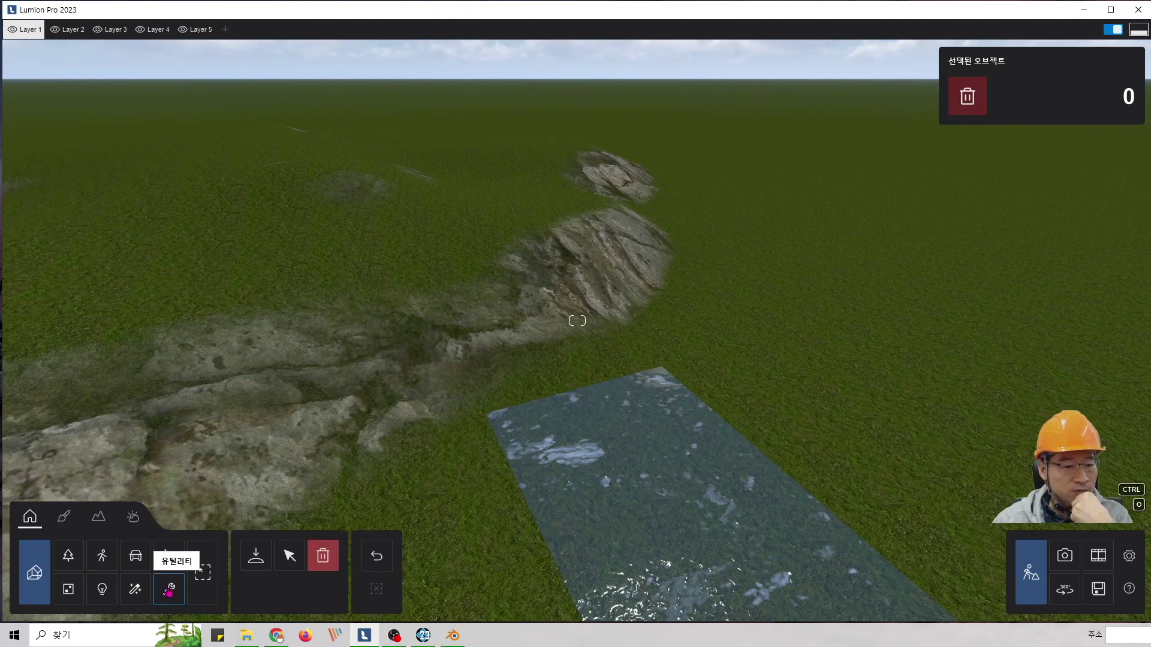
left_click(168, 591)
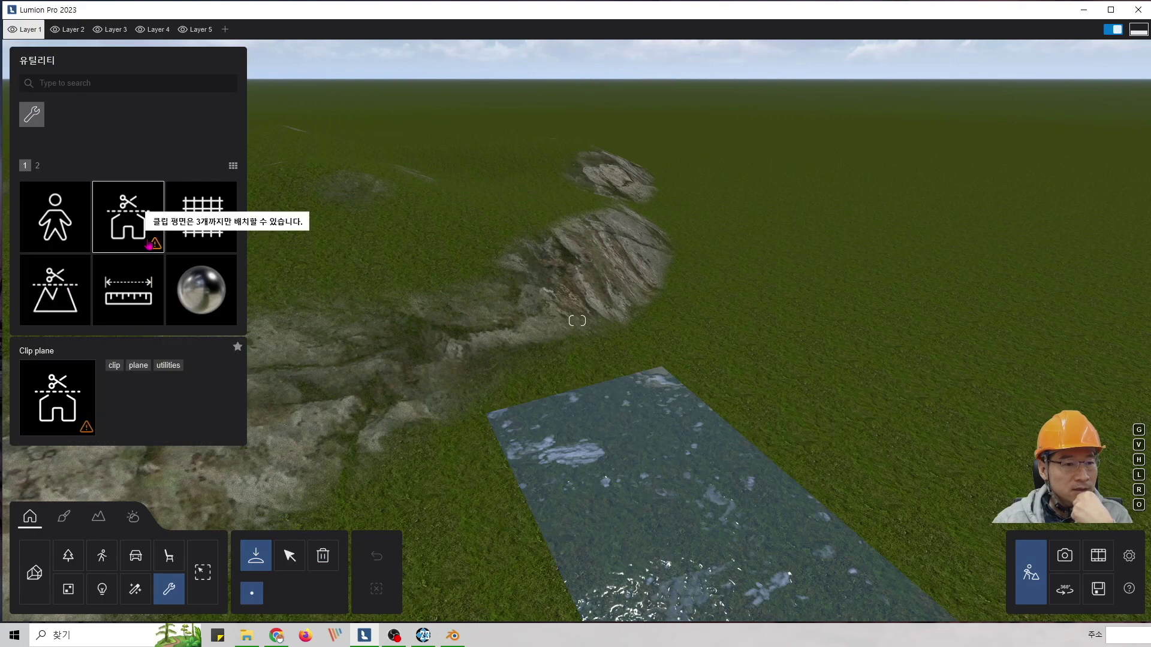
left_click(135, 592)
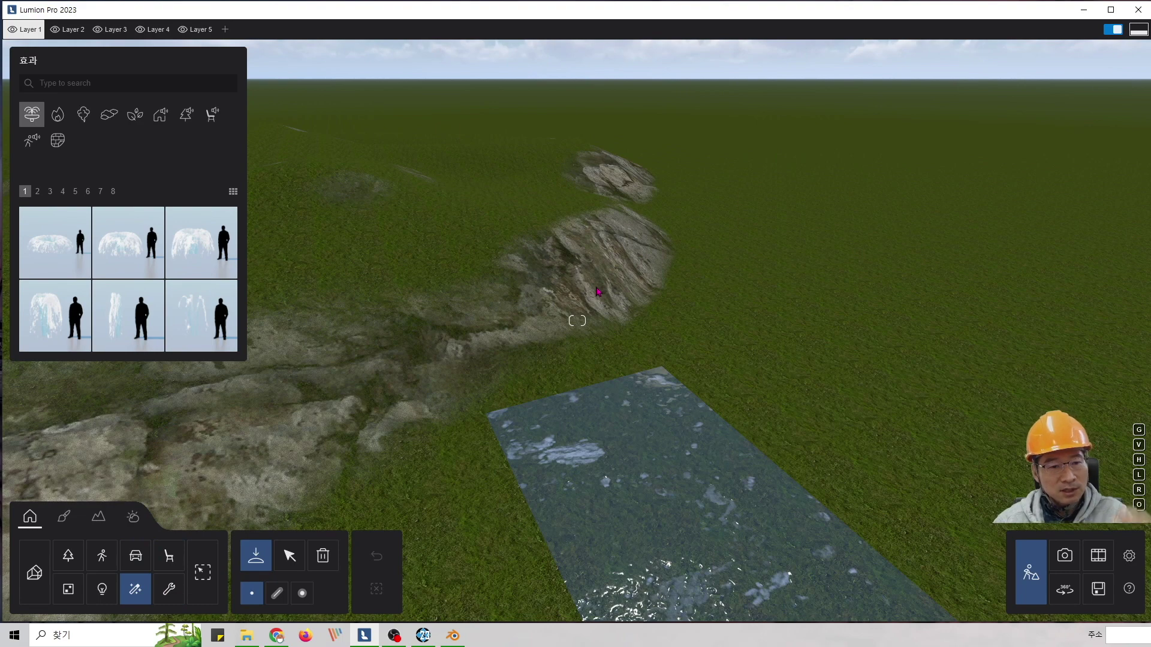
left_click(170, 593)
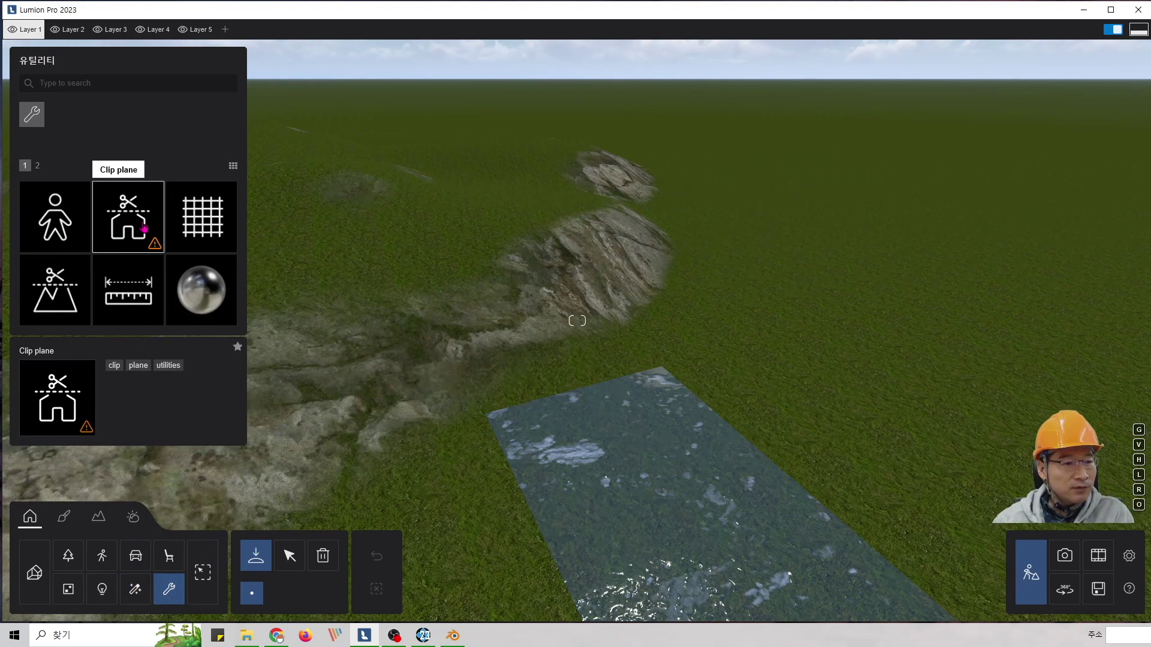
left_click(60, 291)
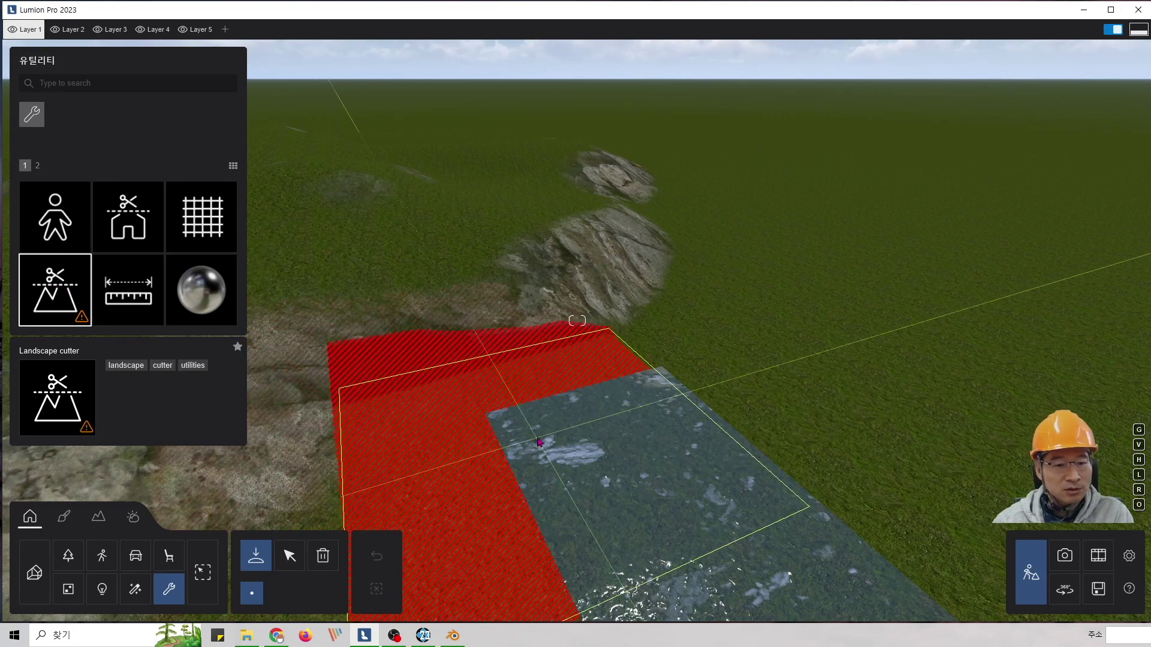
left_click(679, 421)
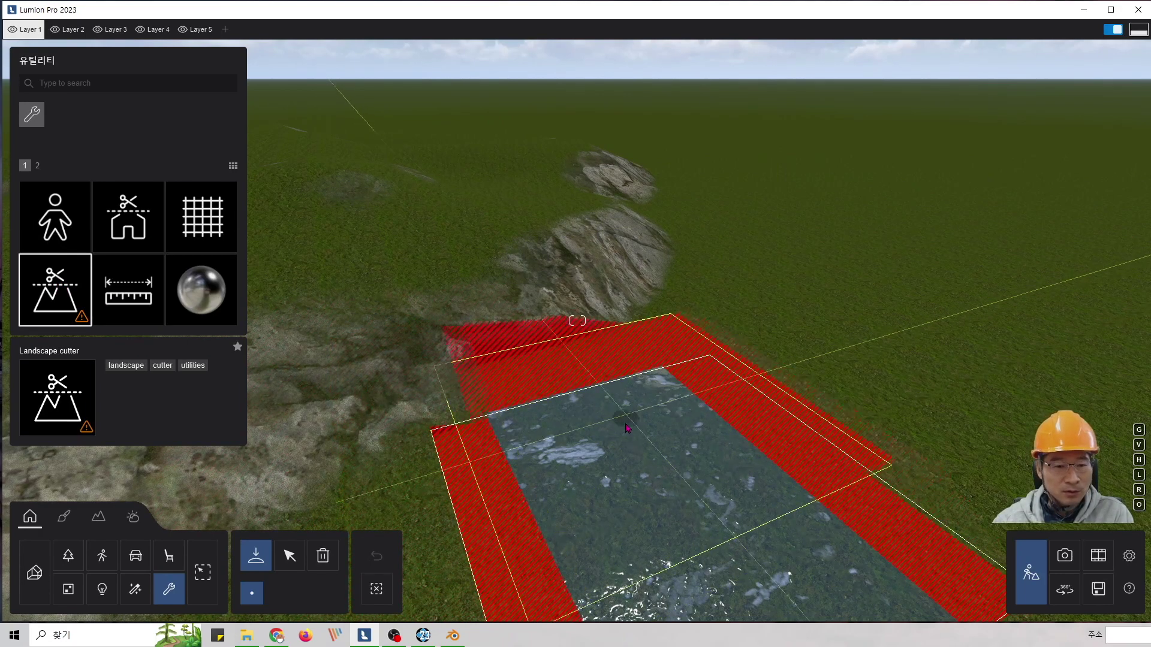
Raise the landscape cutter to a Y position of 0.35 m and raise the ice water body slightly.
left_click(290, 555)
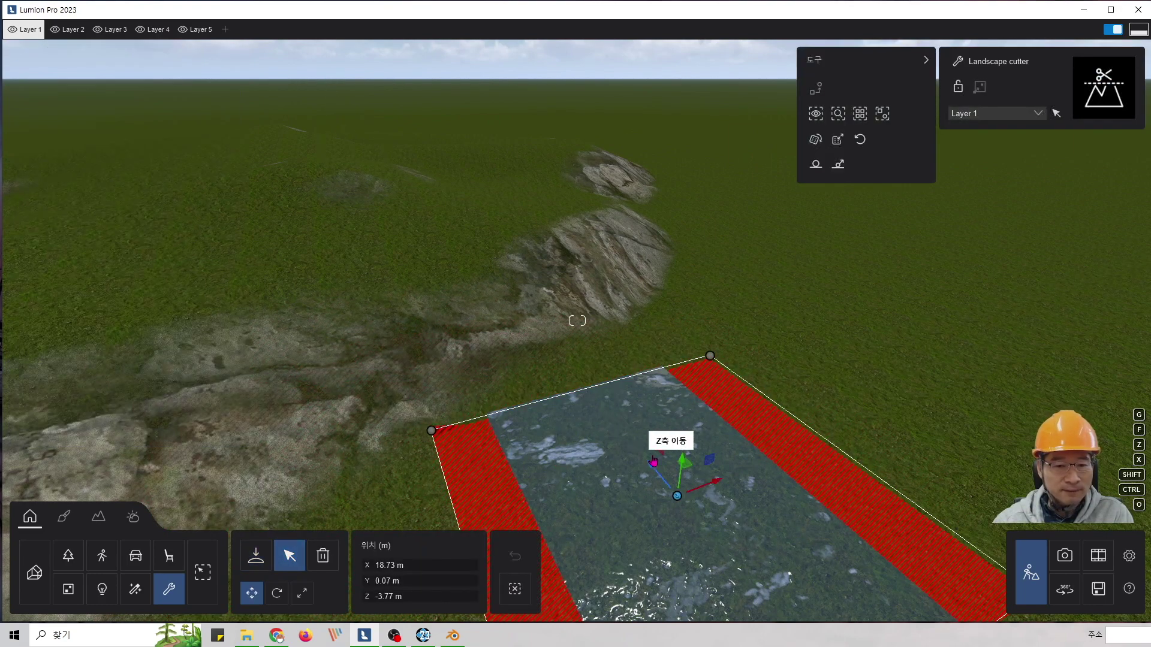
left_click_drag(684, 467, 683, 454)
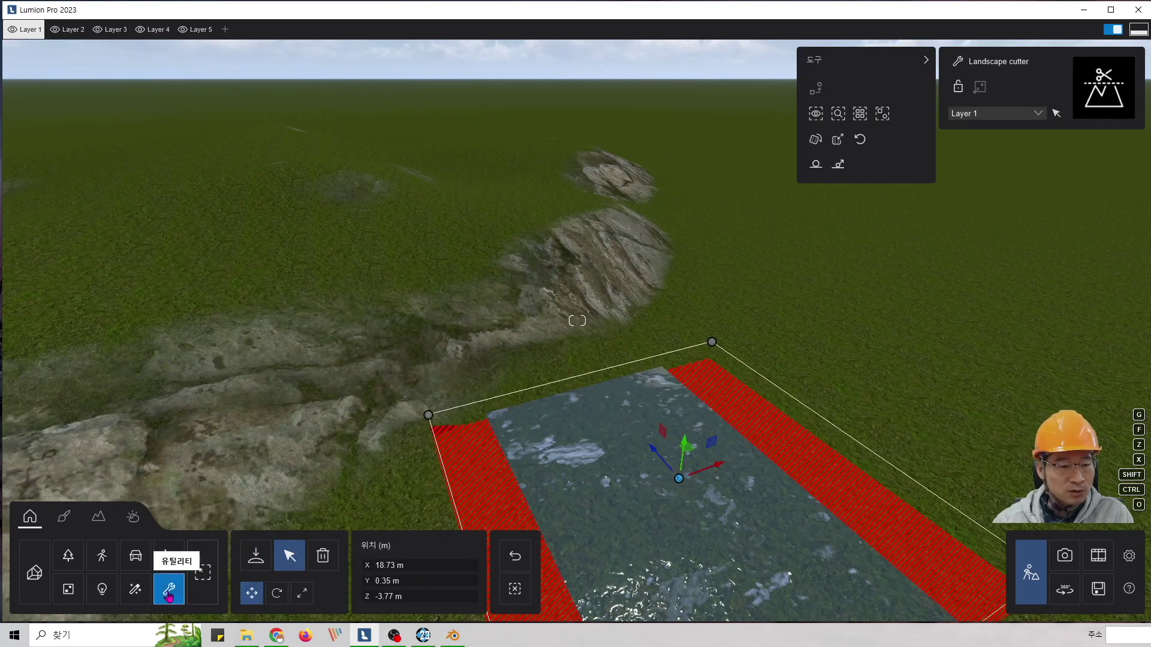
left_click(98, 516)
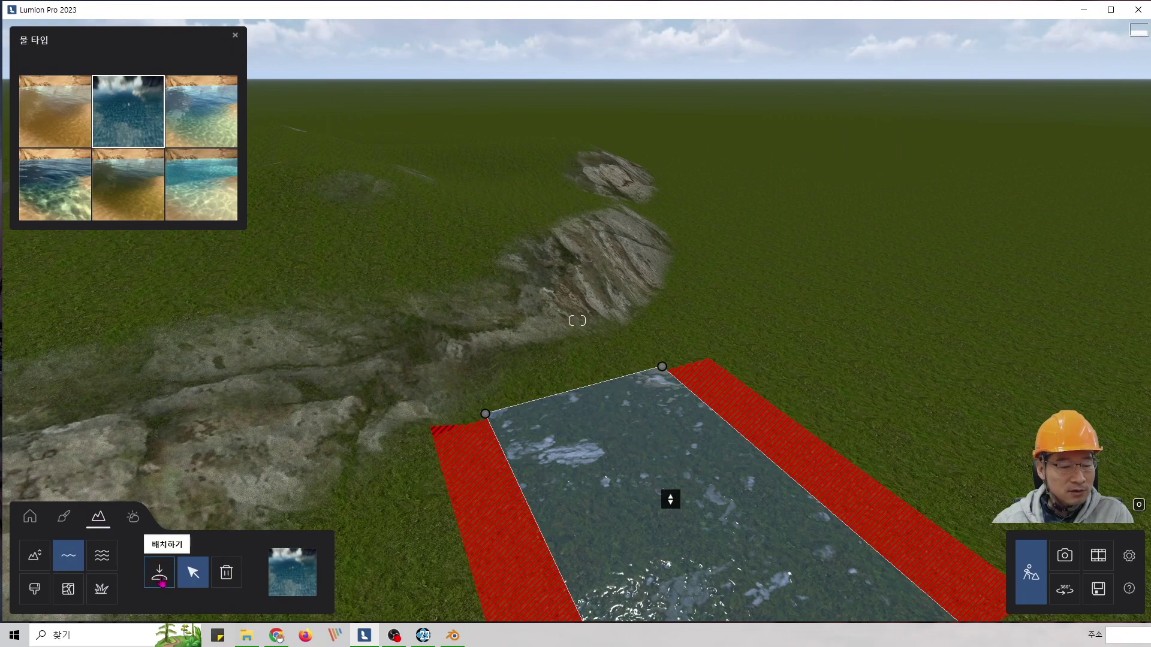
mouse_move(671, 498)
left_mouse_down()
mouse_move(674, 471)
mouse_move(674, 527)
mouse_move(670, 493)
left_mouse_up()
scroll(621, 438, "down", 4)
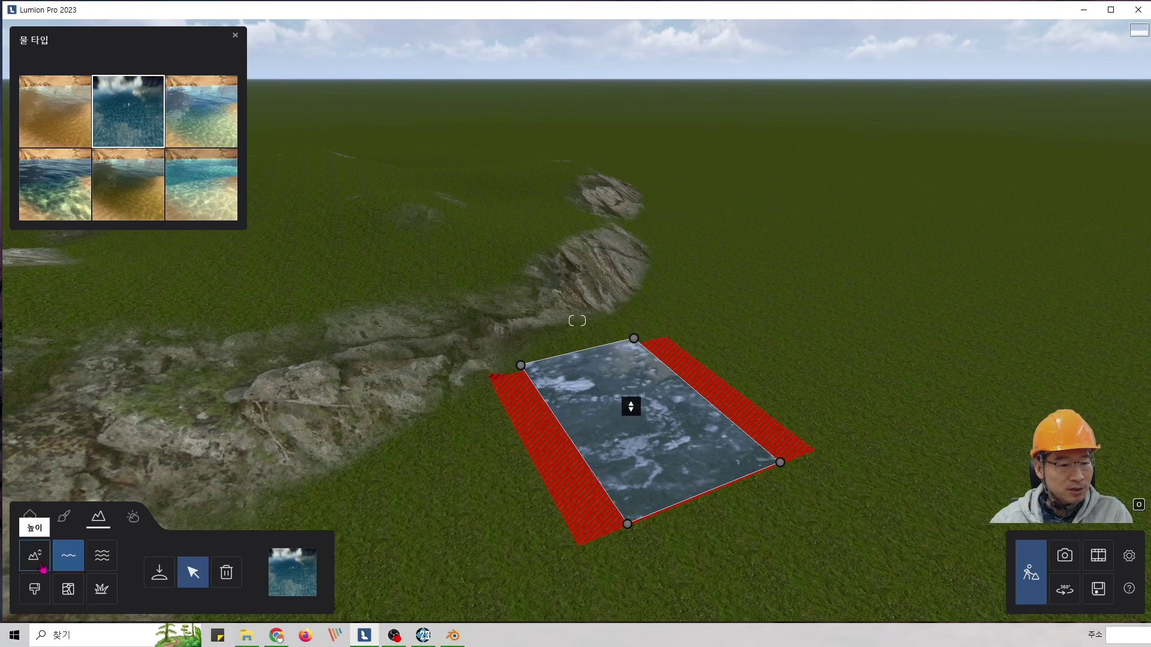
Open the landscape paint presets and apply the pale sandy desert preset.
left_click(34, 592)
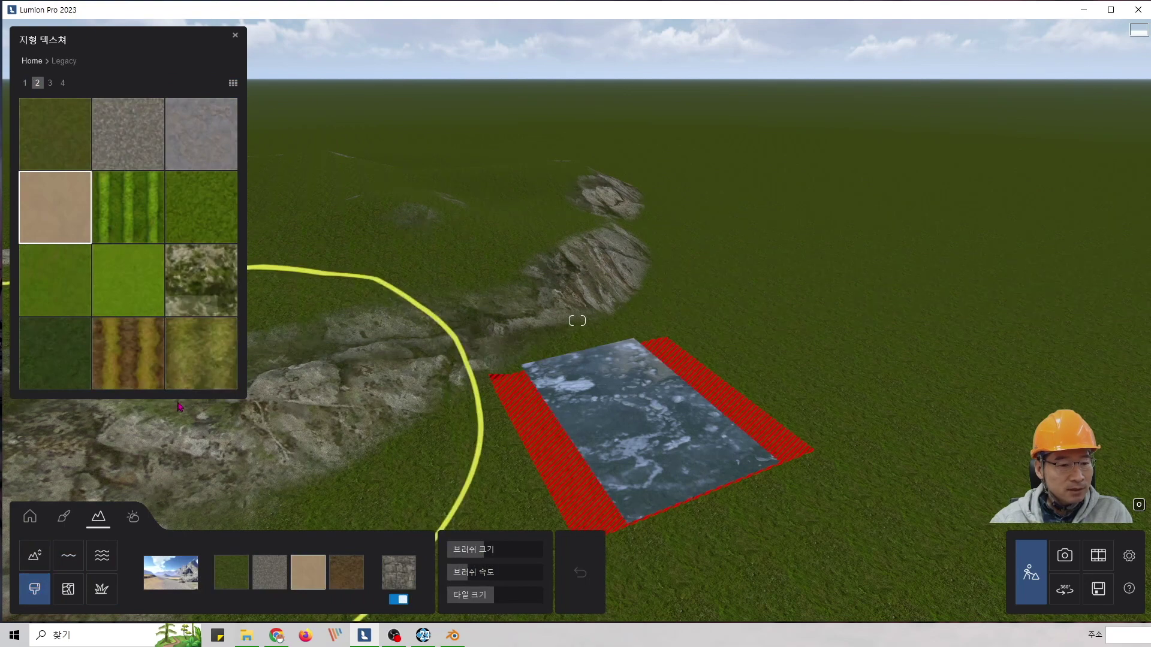
left_click(166, 574)
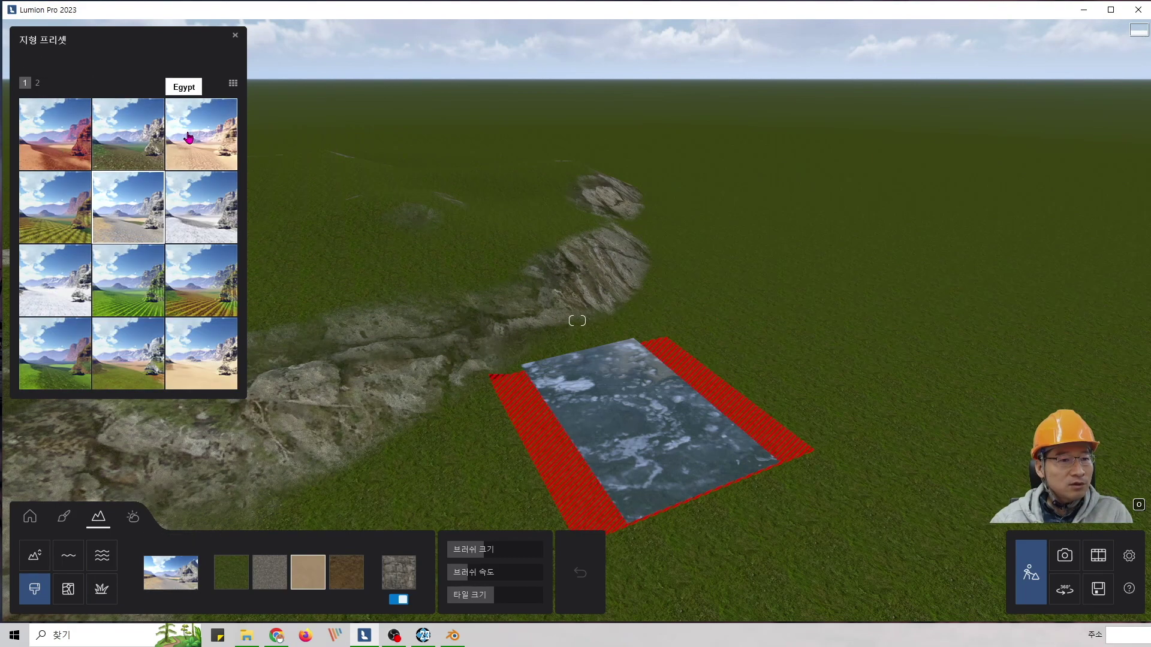
left_click(198, 341)
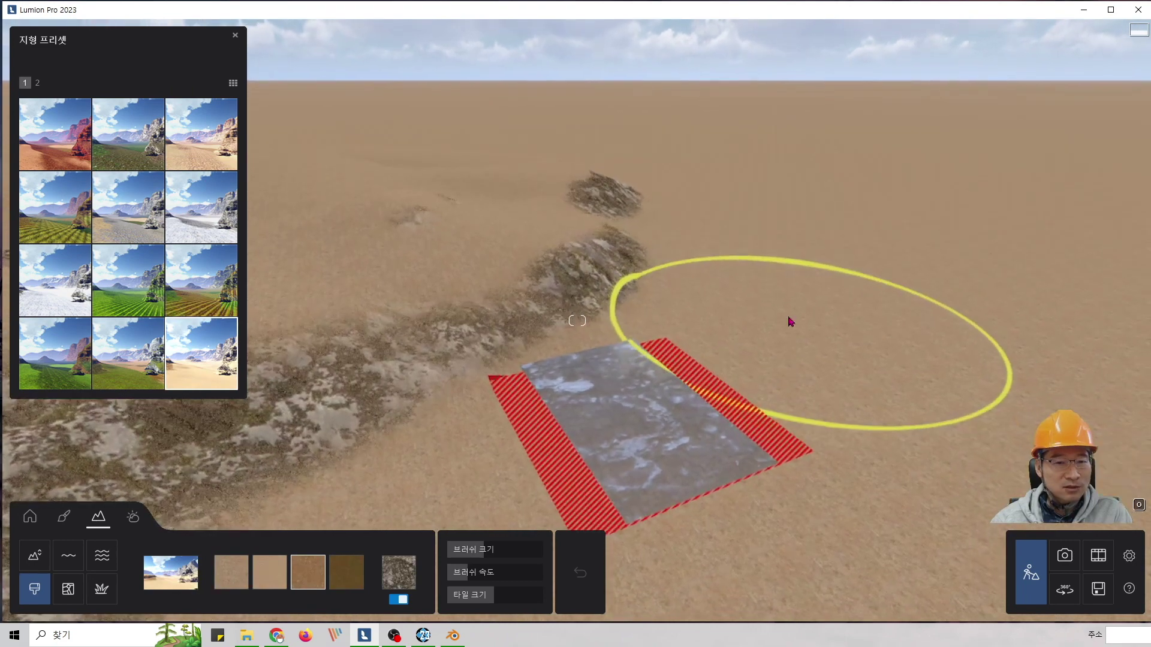
Apply the red rock desert preset and inspect the terrain around the water body.
key("a")
key("d")
key("d")
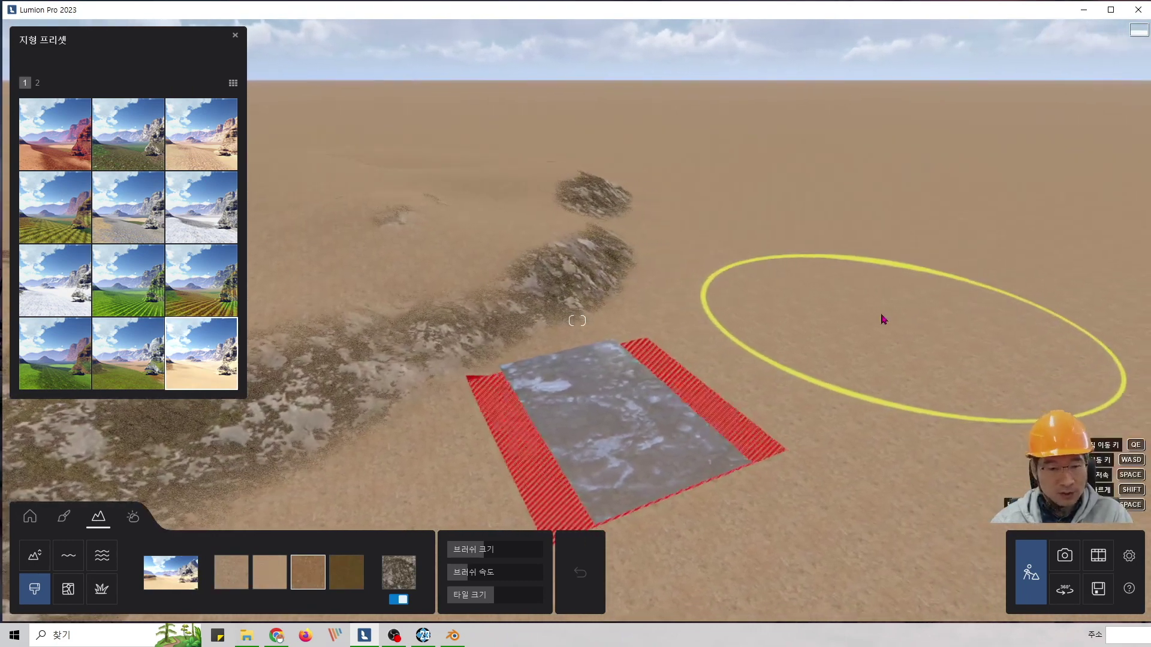
key("d")
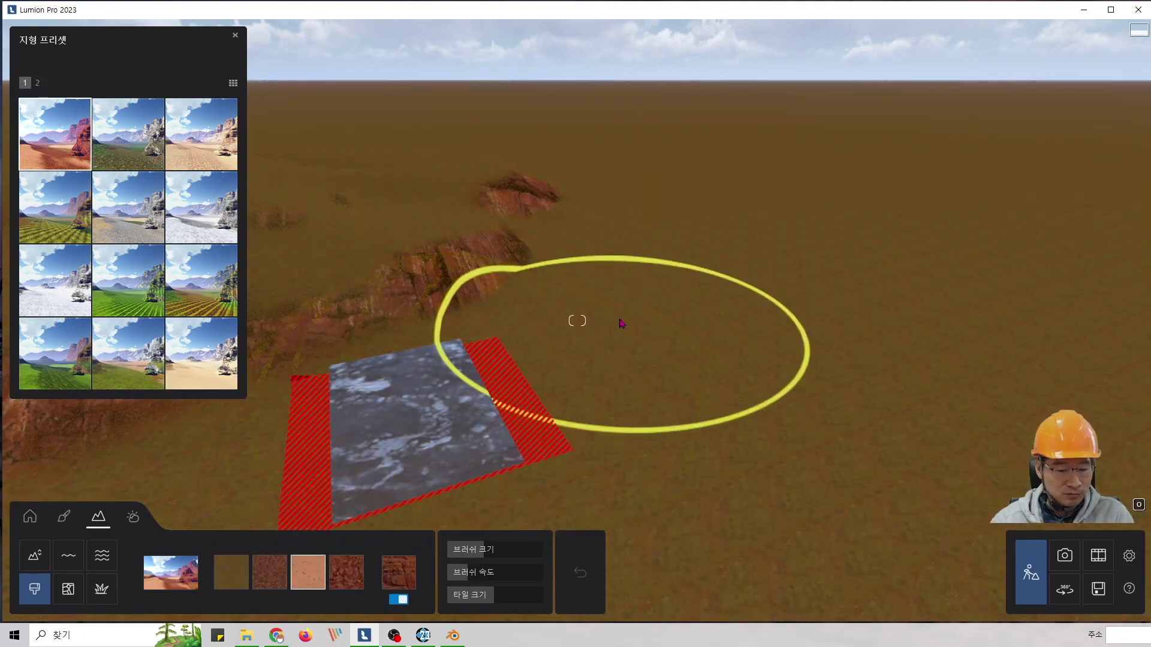
key("a")
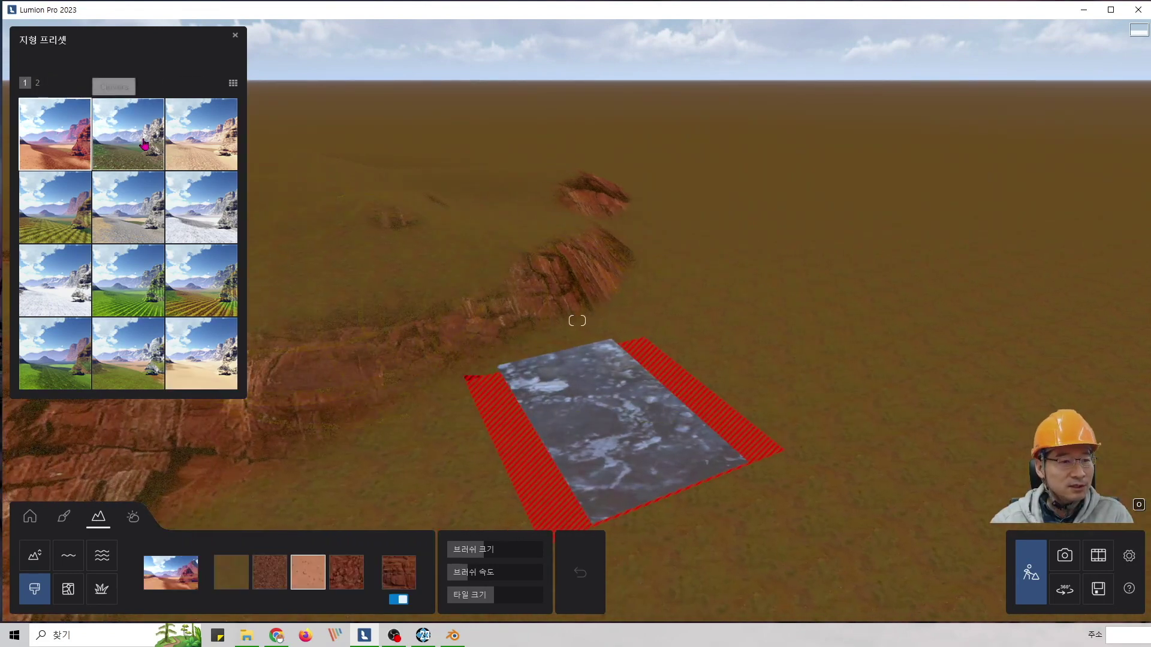
Try the green rocky, snowy and Europe landscape presets on the terrain.
left_click(128, 134)
key("w")
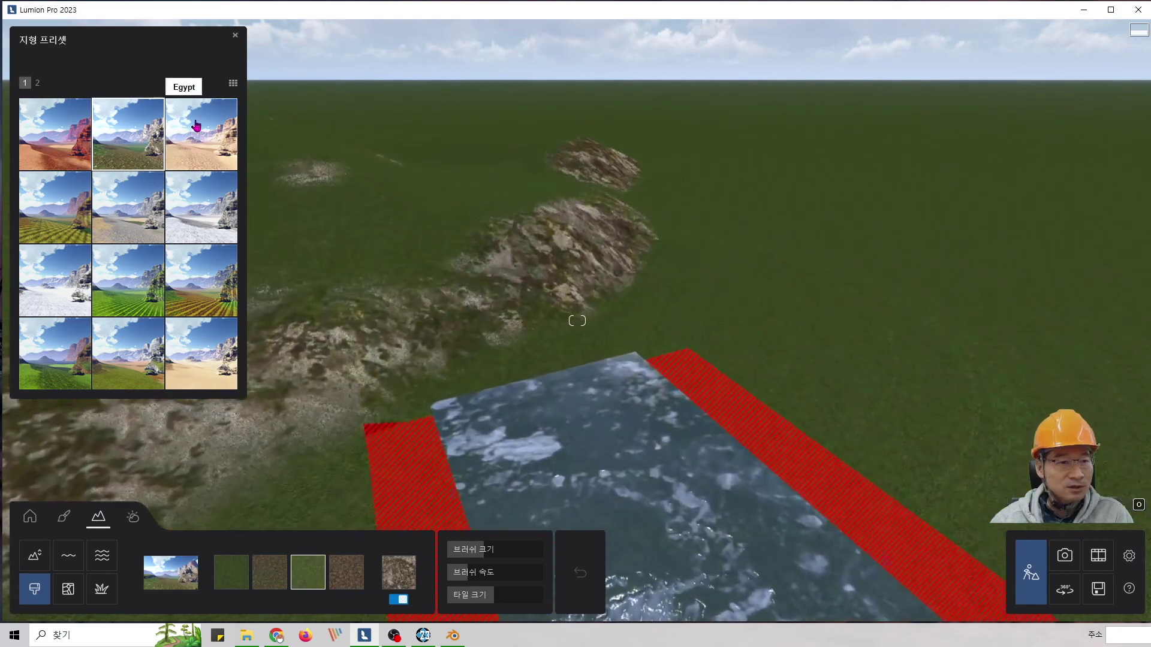
left_click(42, 261)
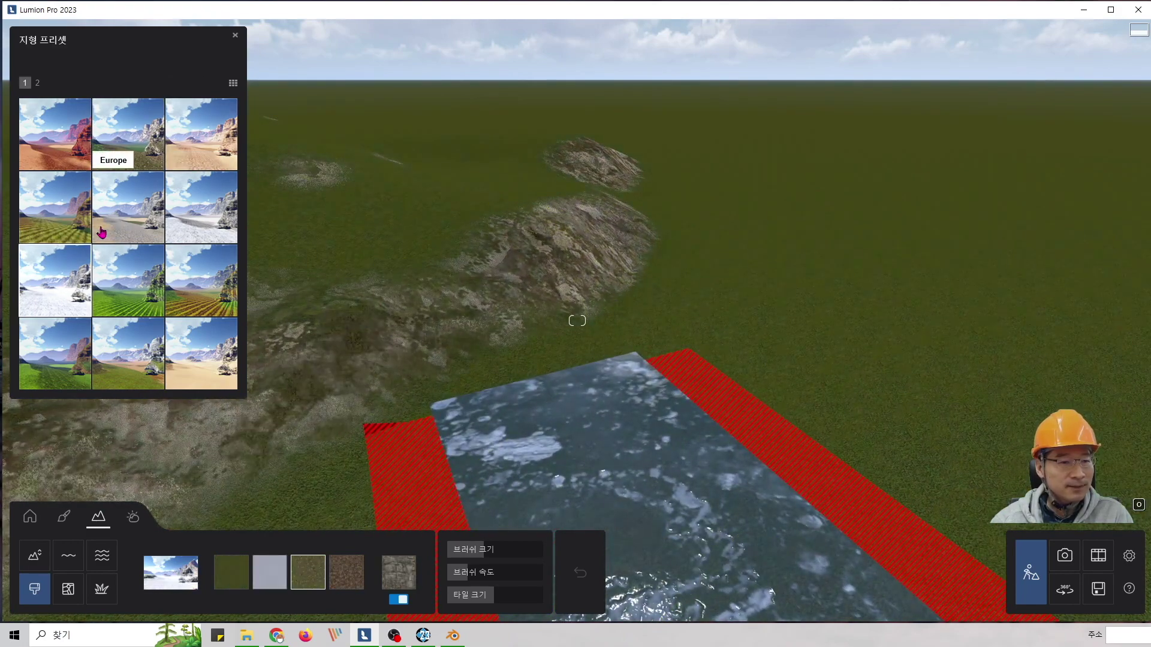
left_click(121, 213)
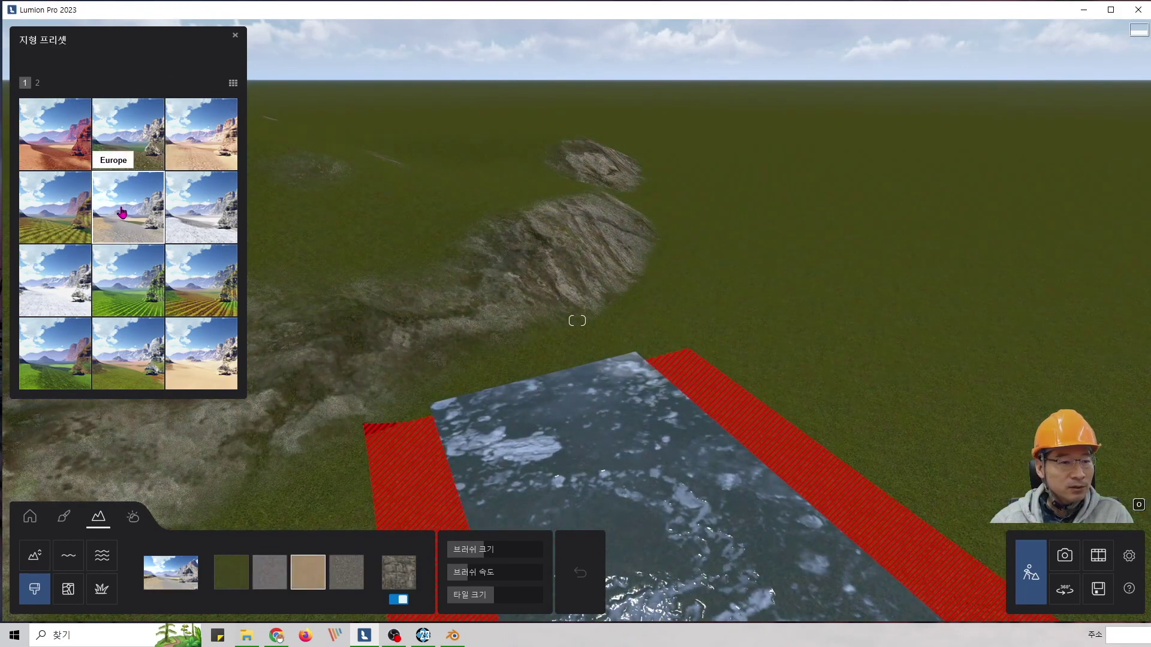
Apply the landscape preset with brown soil and grey rock, and open the texture choices for its first paint slot.
left_click(147, 329)
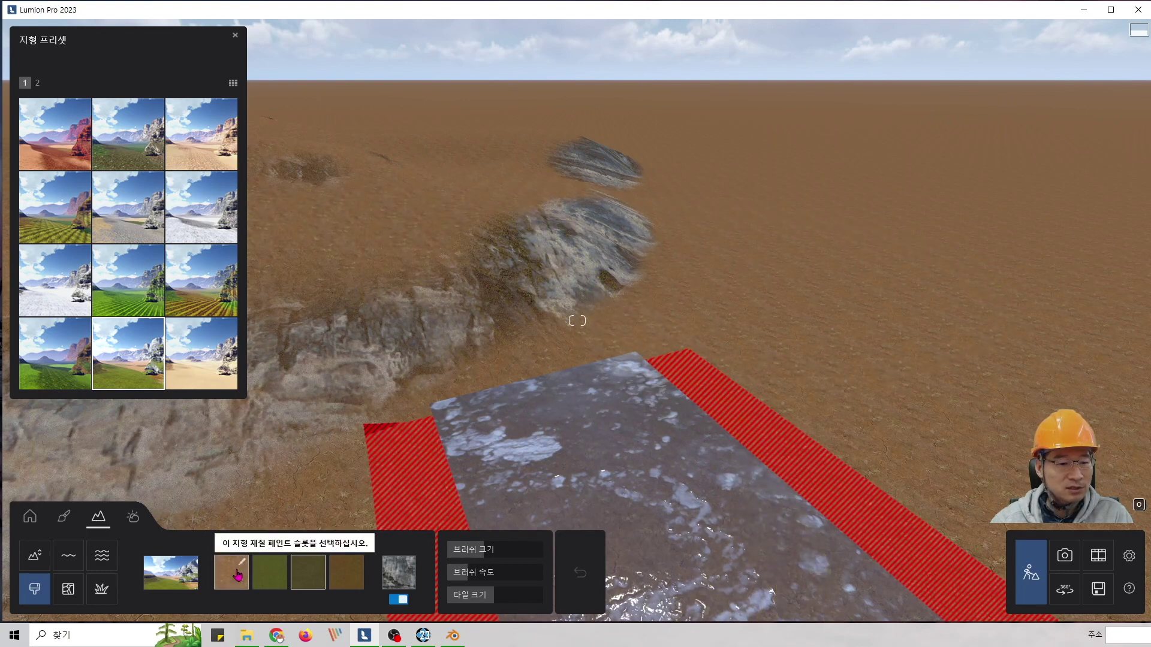
left_click(238, 574)
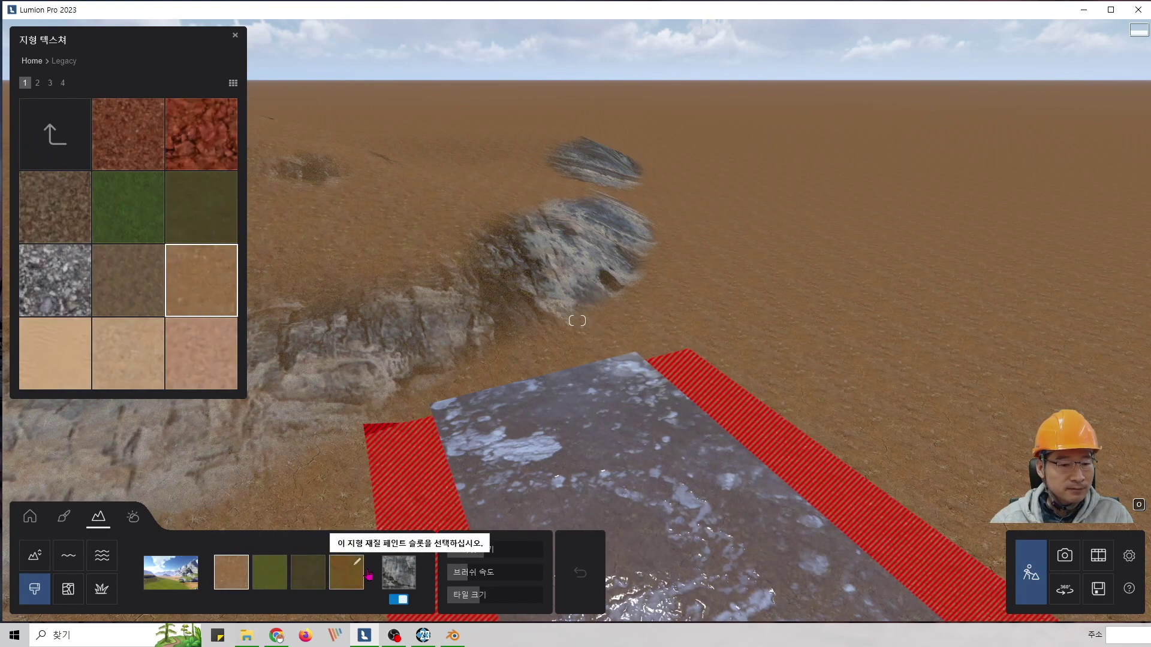
Turn the side rock texture on the slopes off and back on, and select the second paint slot.
left_click(397, 600)
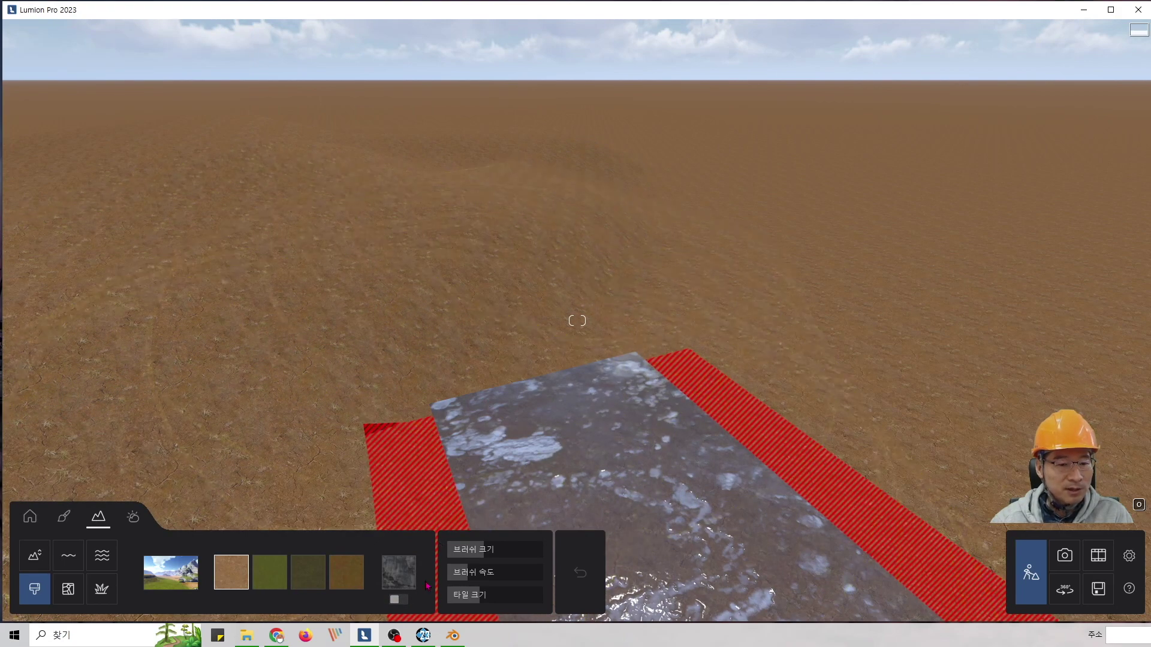
left_click(397, 599)
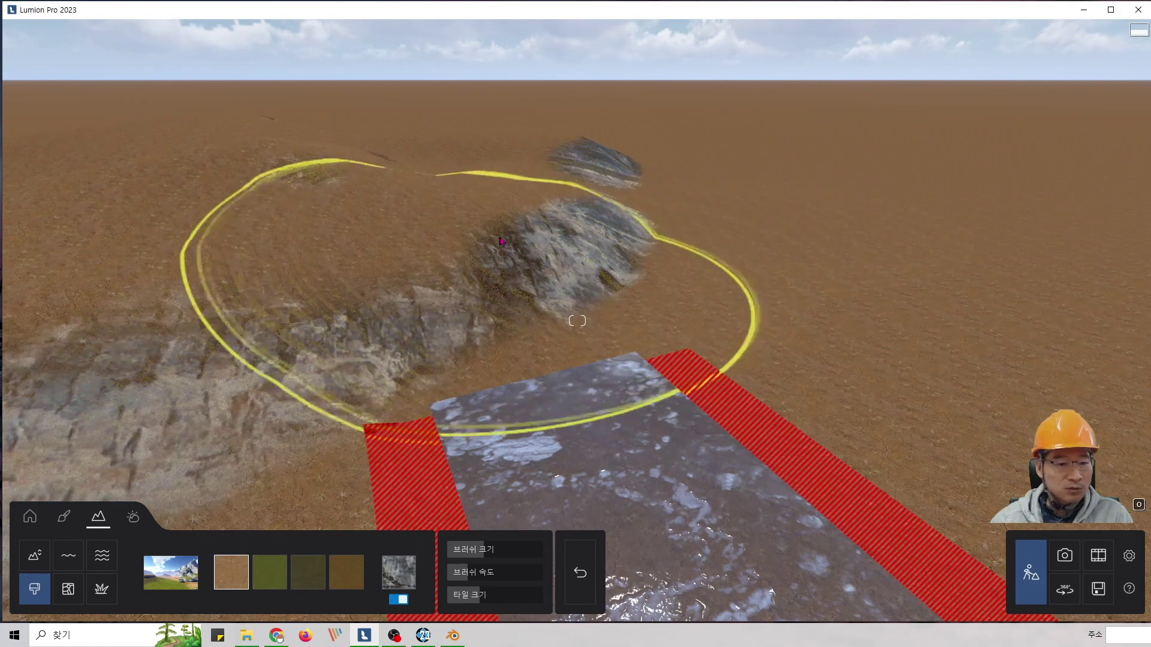
left_click(271, 567)
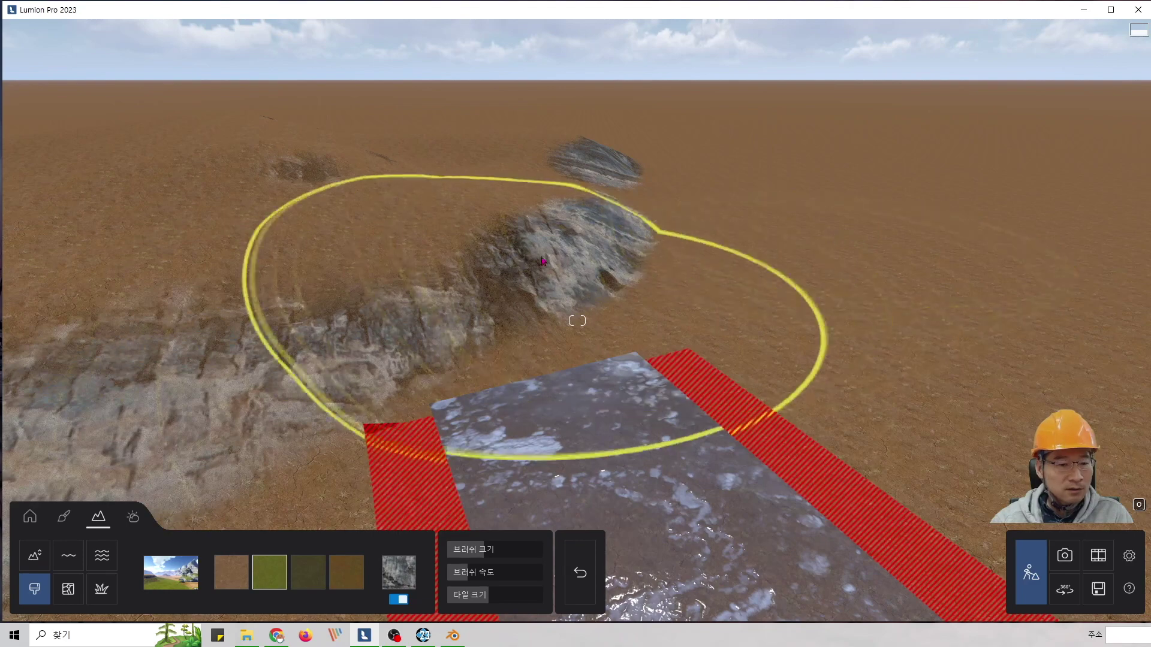
Apply the landscape preset with green grass and grey rock, and set its first paint slot to the grey gravel texture.
left_click(171, 572)
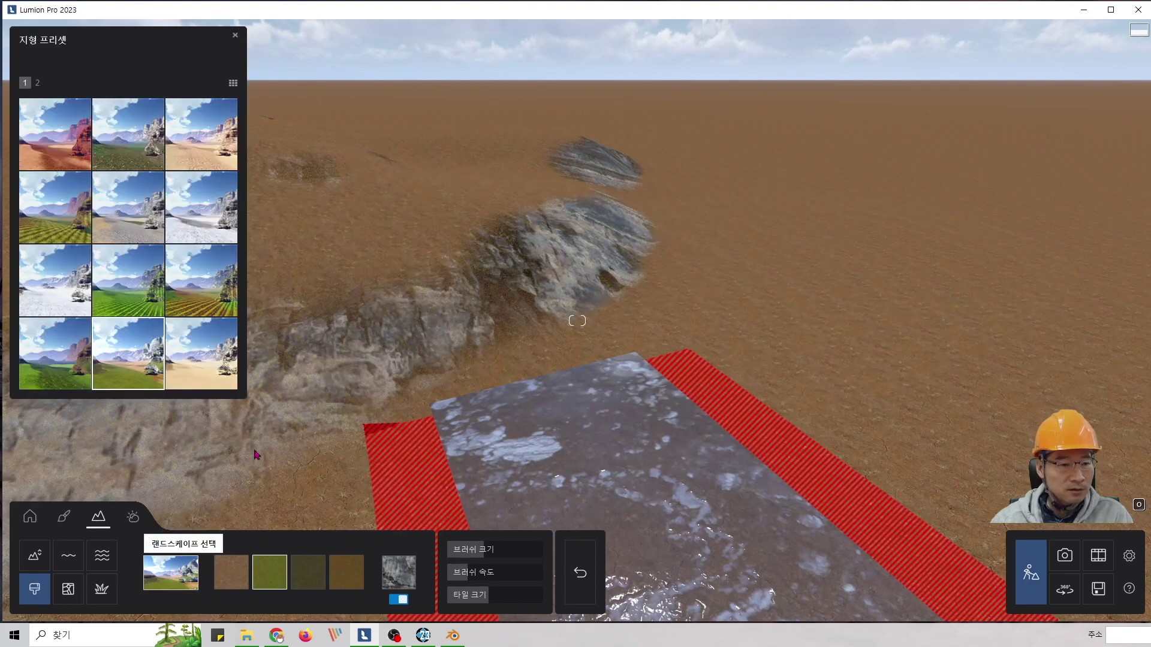
left_click(116, 150)
left_click(231, 574)
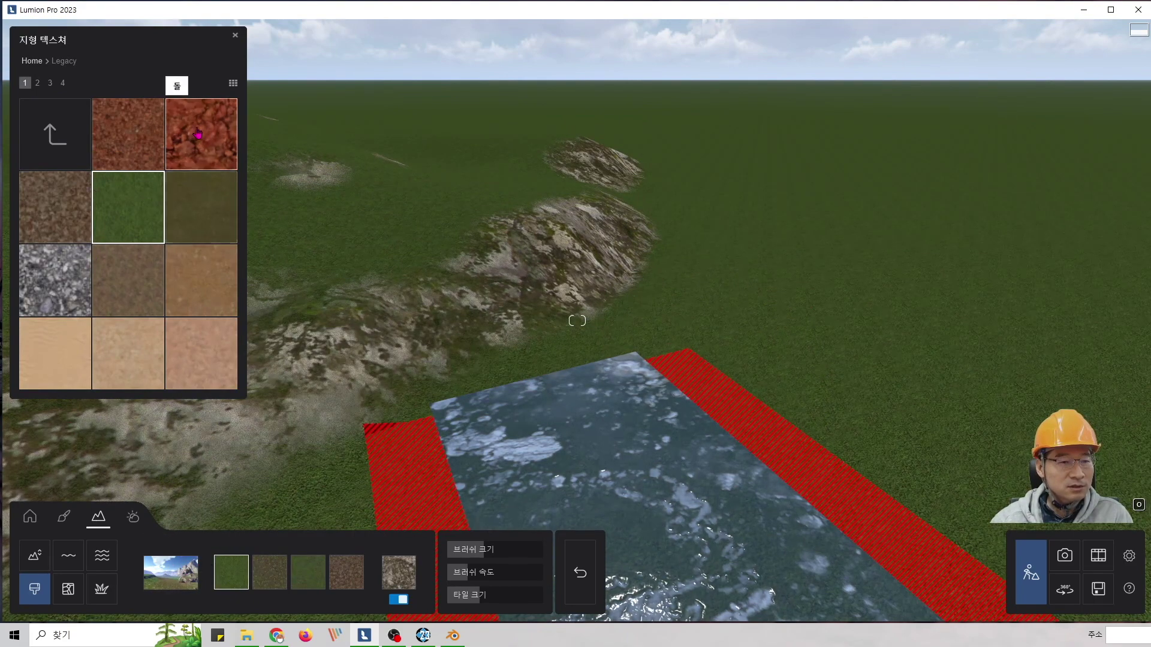
left_click(66, 288)
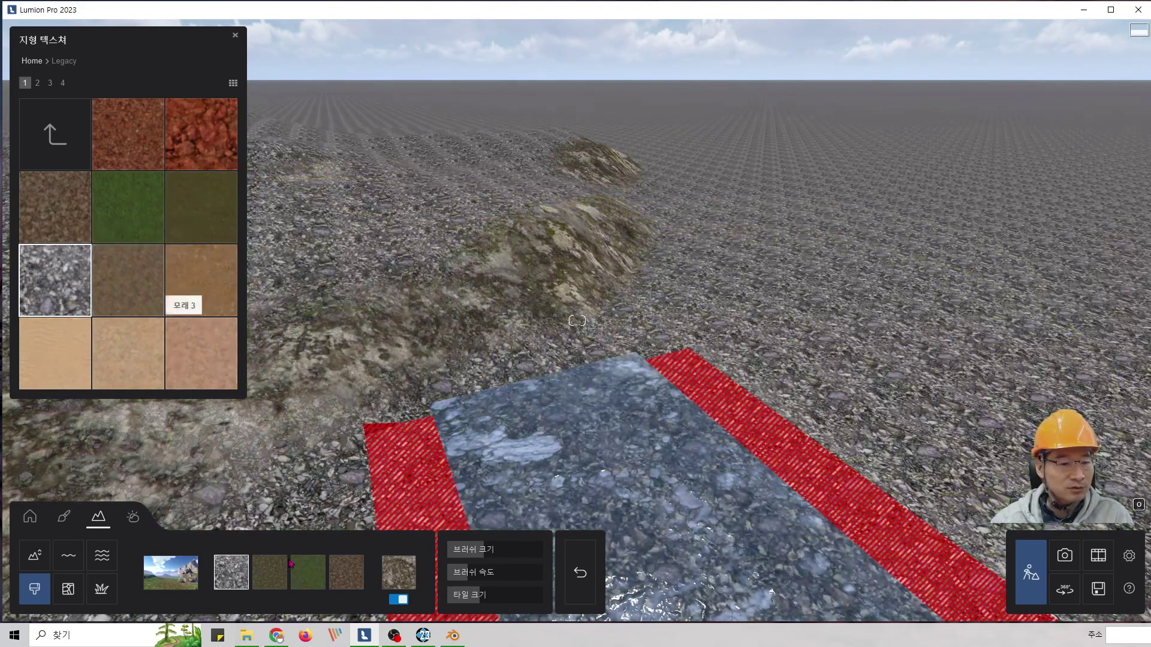
Paint the third slot's green grass texture over a broad area of gravel beside the water body, adjusting the brush size between strokes.
left_click(268, 573)
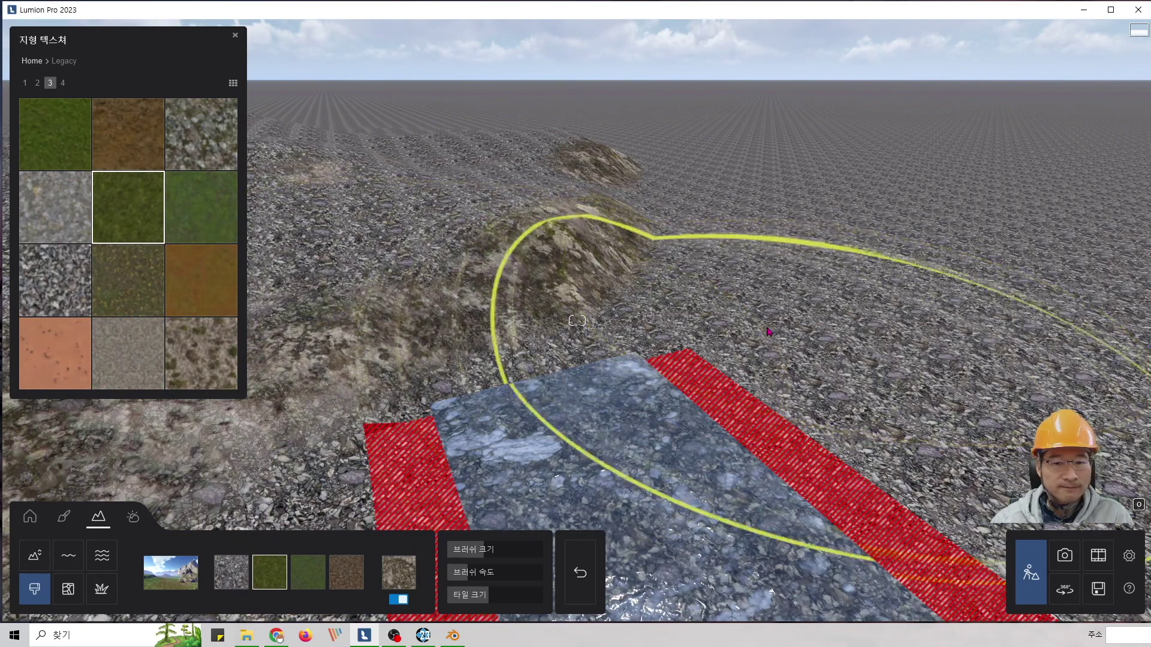
key("s")
left_click(307, 572)
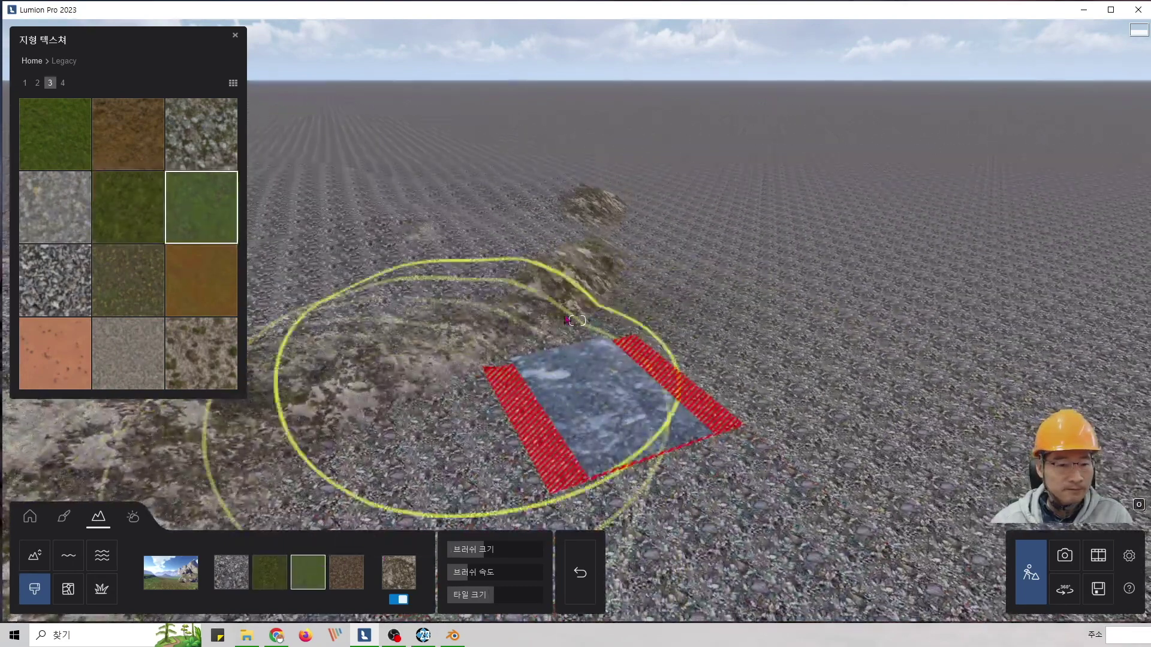
mouse_move(771, 362)
left_mouse_down()
mouse_move(686, 263)
mouse_move(776, 378)
mouse_move(671, 290)
mouse_move(578, 245)
mouse_move(602, 438)
mouse_move(591, 473)
mouse_move(791, 360)
mouse_move(707, 290)
mouse_move(783, 275)
mouse_move(782, 299)
left_mouse_up()
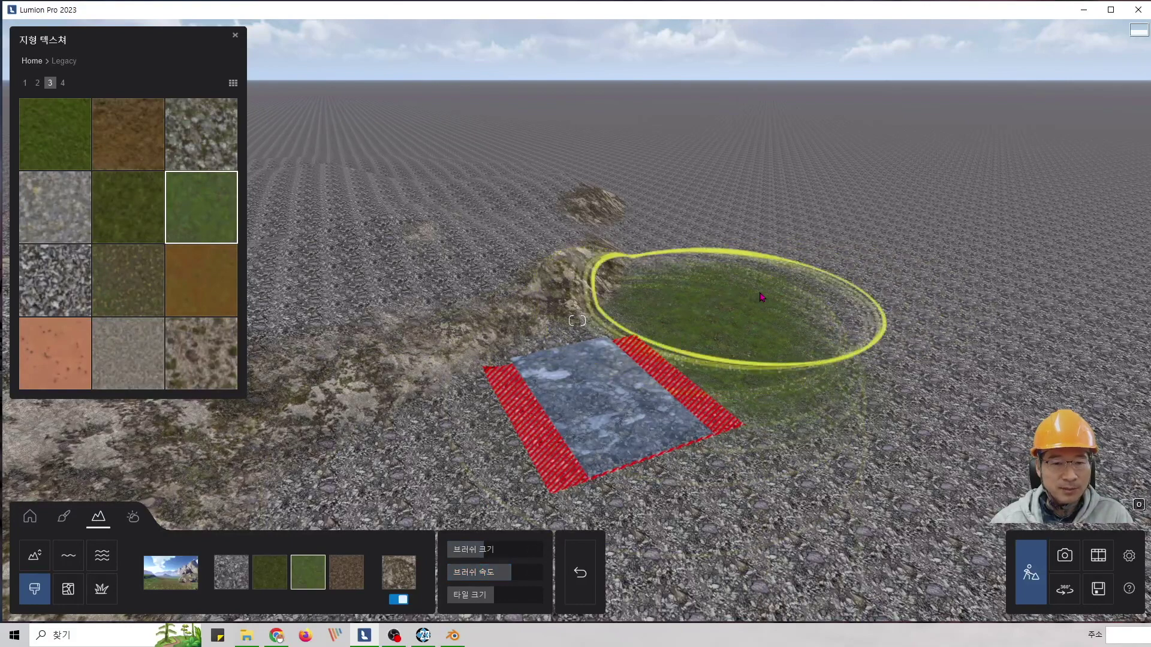
mouse_move(851, 296)
left_mouse_down()
mouse_move(824, 301)
mouse_move(806, 336)
mouse_move(856, 264)
mouse_move(709, 221)
mouse_move(631, 245)
left_mouse_up()
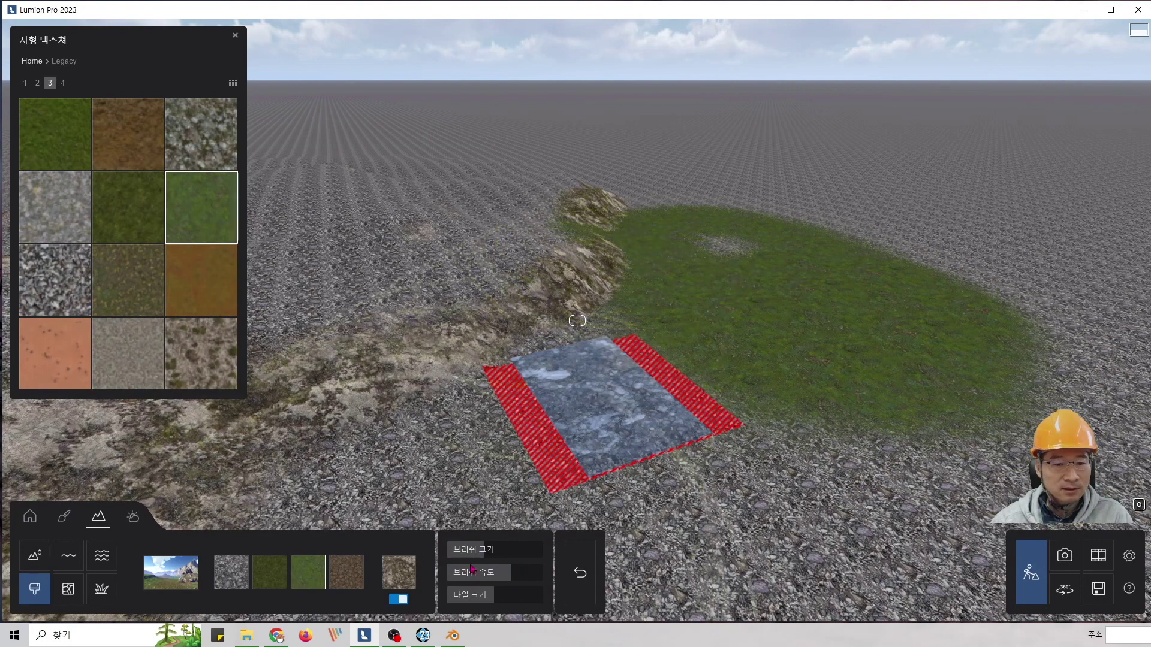
left_click_drag(486, 549, 483, 550)
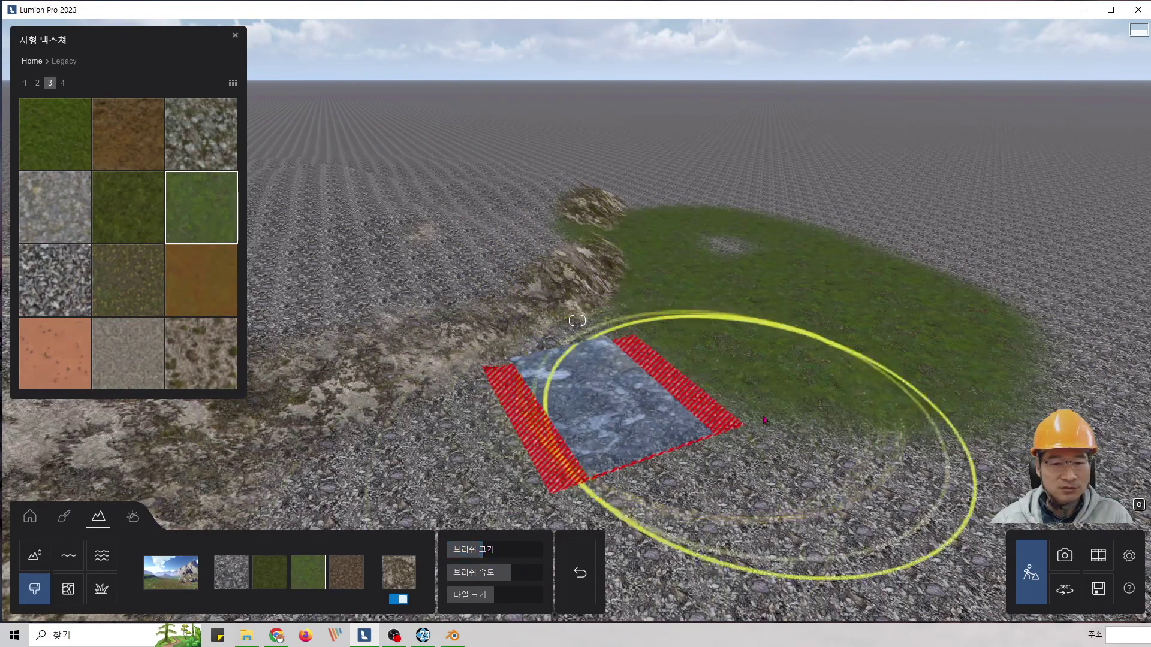
mouse_move(833, 465)
left_mouse_down()
mouse_move(848, 473)
mouse_move(818, 476)
mouse_move(821, 359)
left_mouse_up()
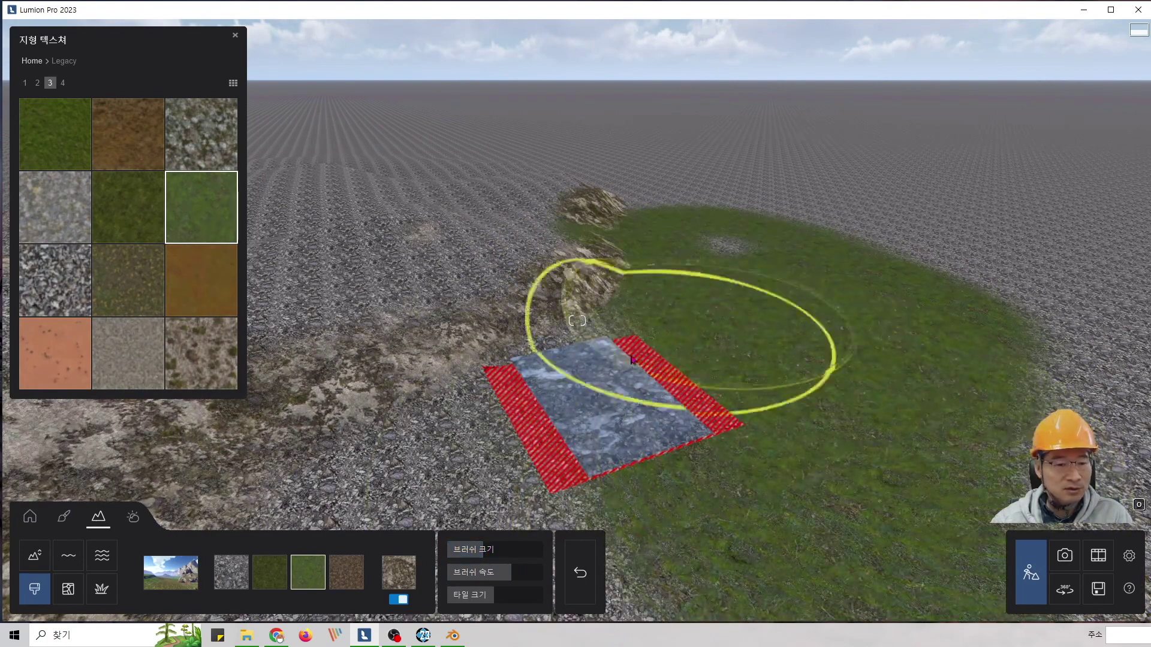
Try the striped crop and pale grey rock textures on the slopes, and settle on the grey pebble texture as side rock.
left_click(398, 574)
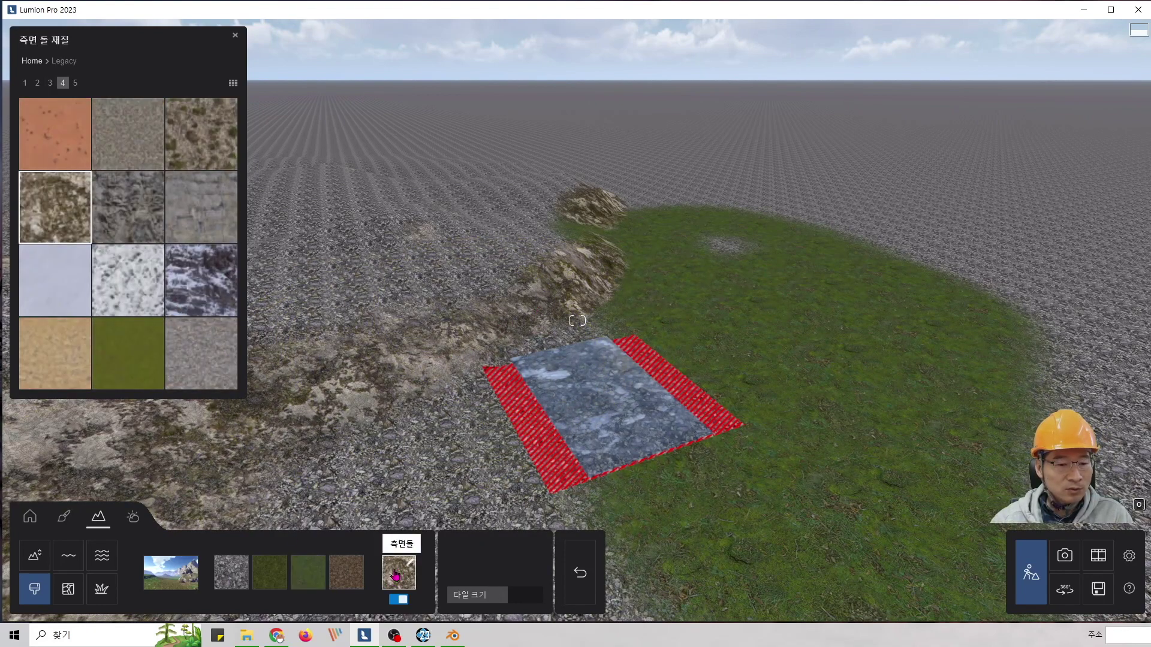
left_click(49, 84)
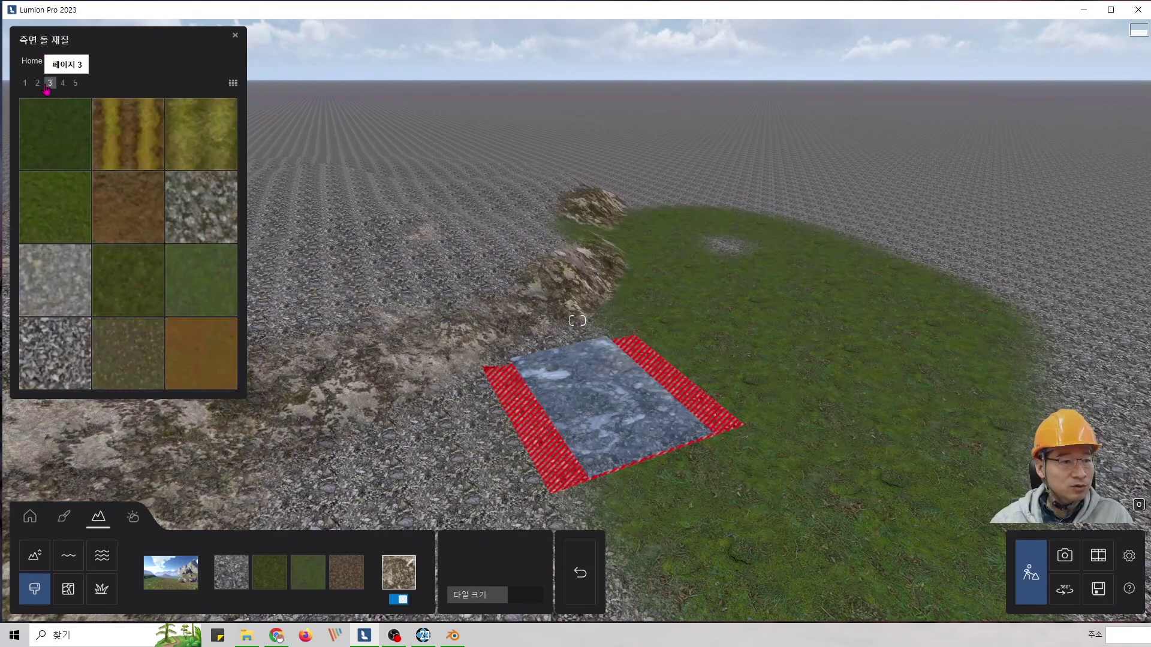
left_click(127, 148)
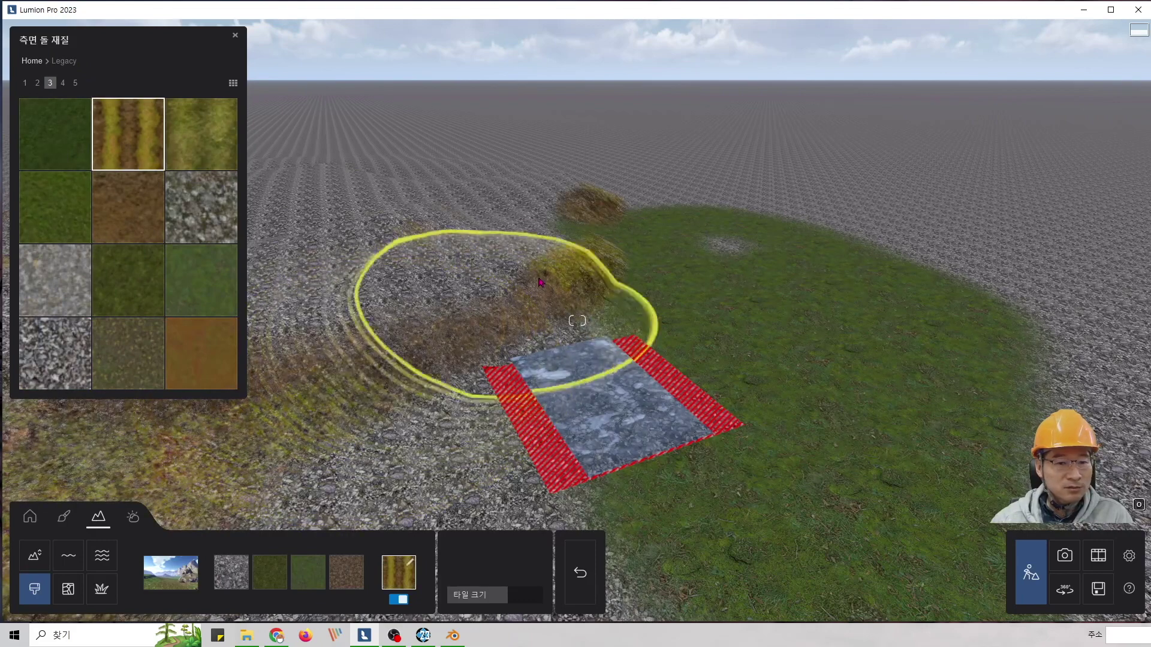
left_click(51, 288)
left_click(117, 357)
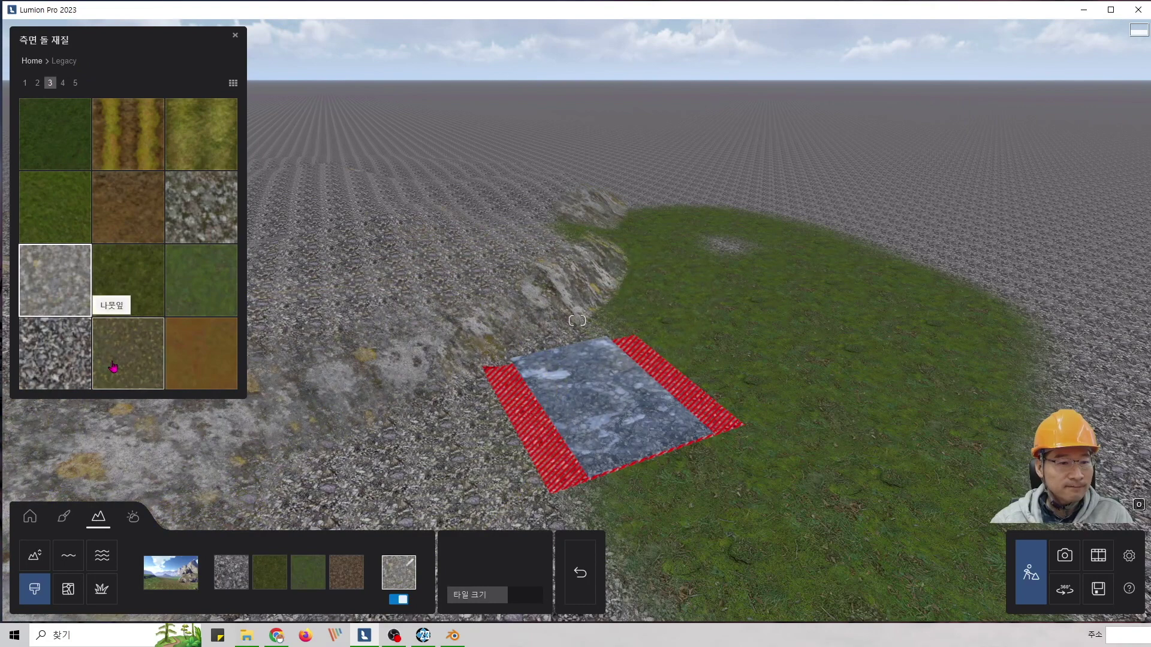
left_click(55, 353)
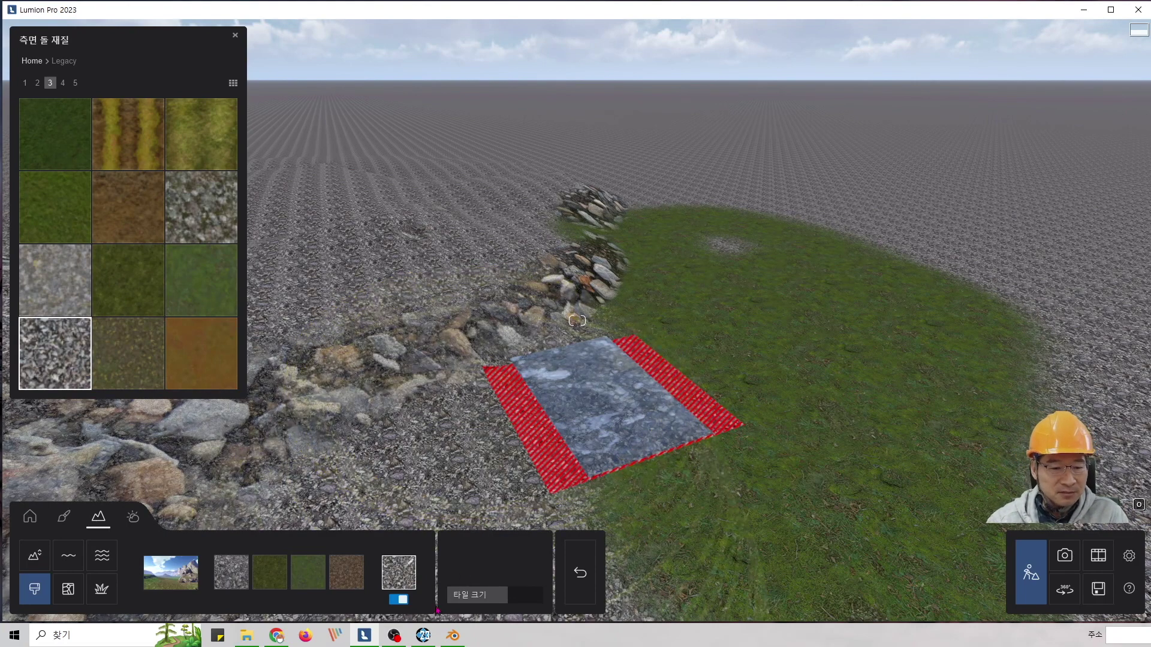
Switch to Blender and duplicate the sculpted terrain plane, moving the copy 77.55 m along the Y axis so the two overlap.
left_click(452, 635)
middle_click_drag(496, 334, 502, 308)
scroll(542, 340, "down", 3)
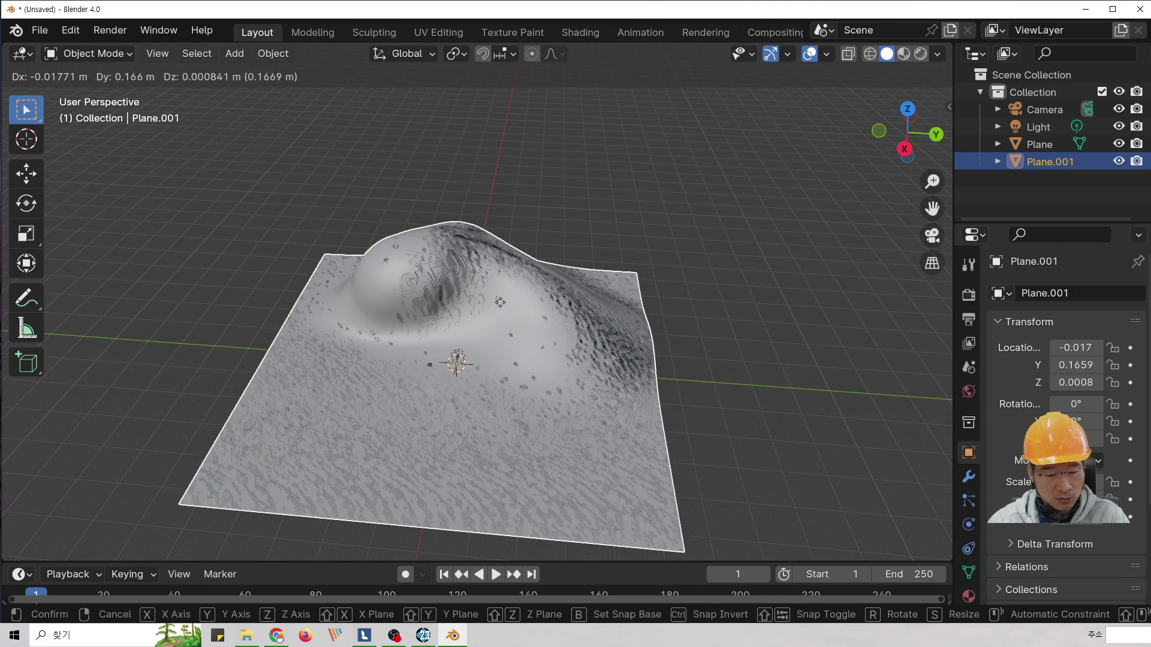
key("y")
left_click(759, 325)
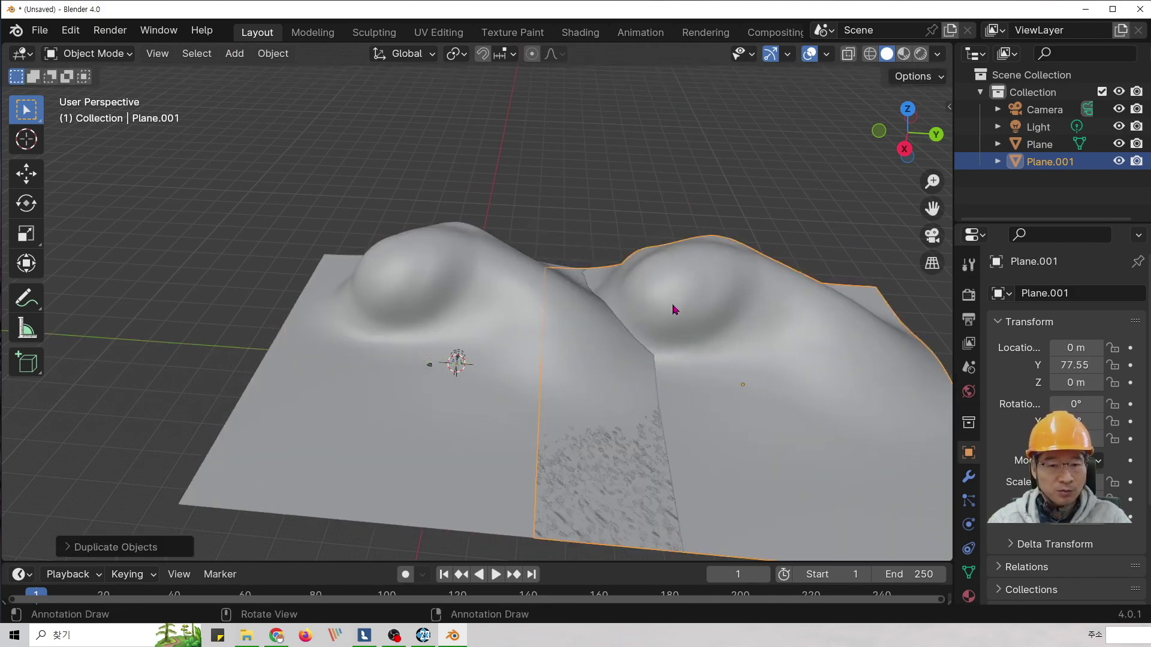
Examine how the two overlapping terrain planes intersect, selecting each in turn, and switch back to Lumion.
middle_click_drag(674, 310, 395, 259)
left_click(596, 264)
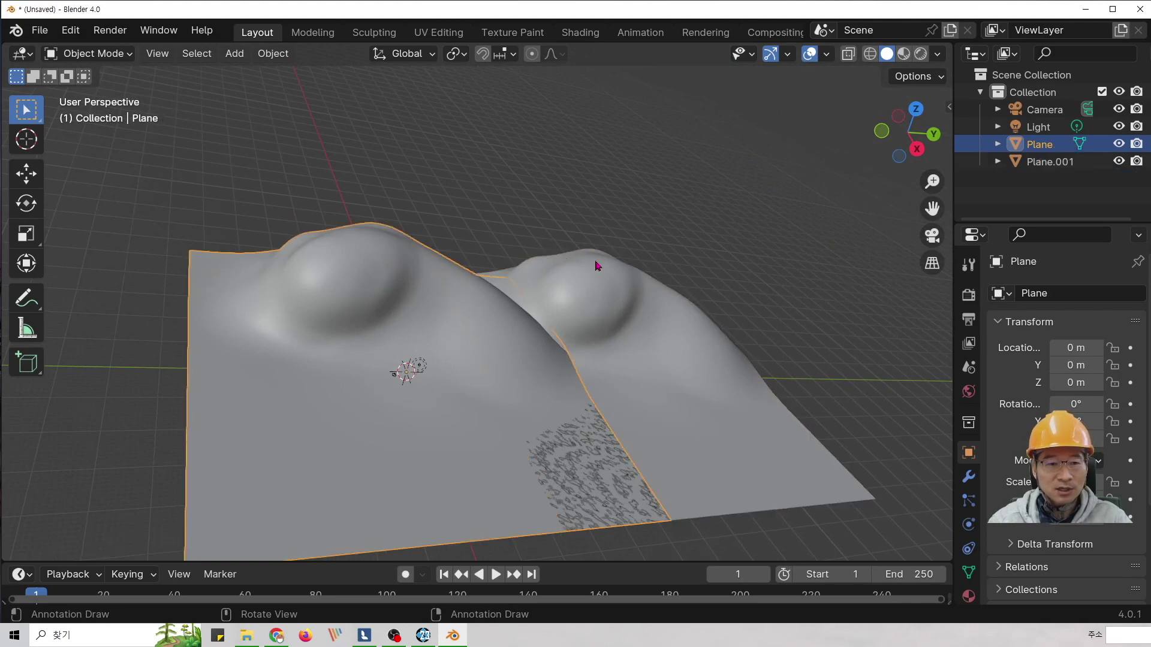
left_click(595, 264)
middle_click_drag(398, 214, 450, 216)
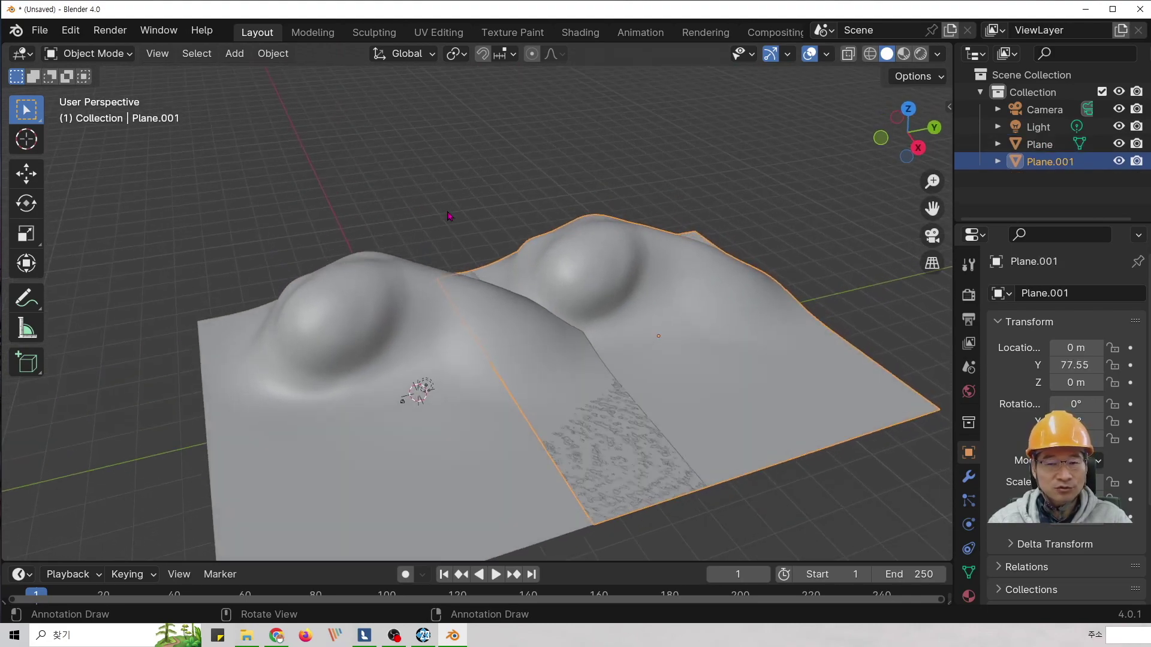
left_click(1084, 9)
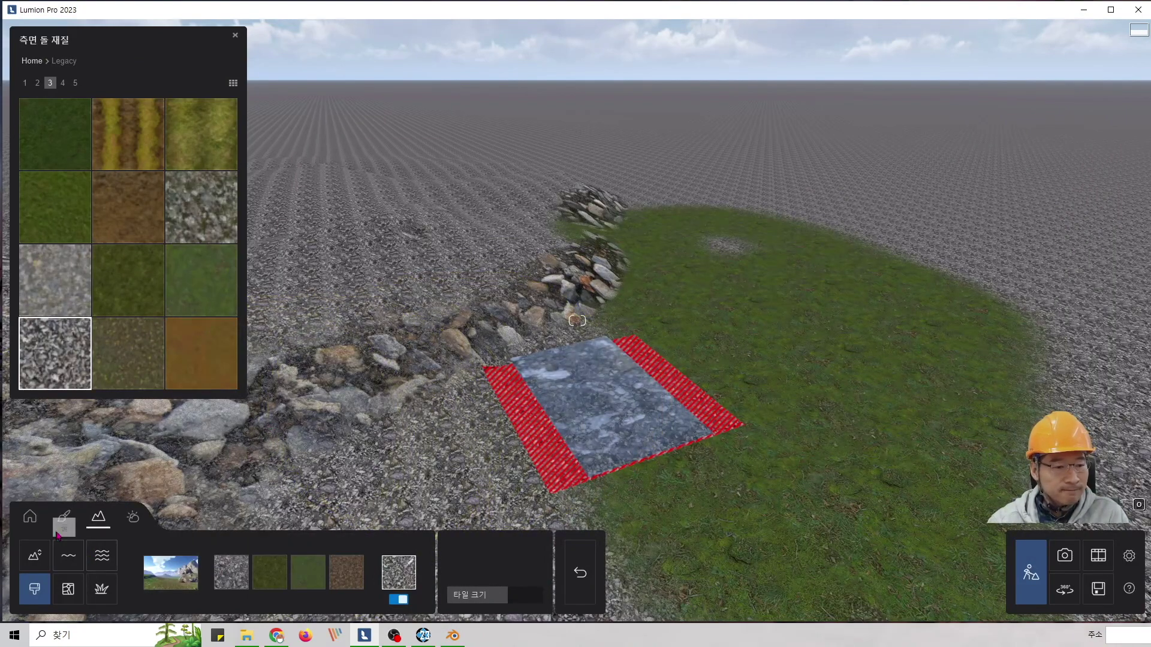
Flatten the whole sculpted landscape and choose the raise terrain brush.
left_click(35, 555)
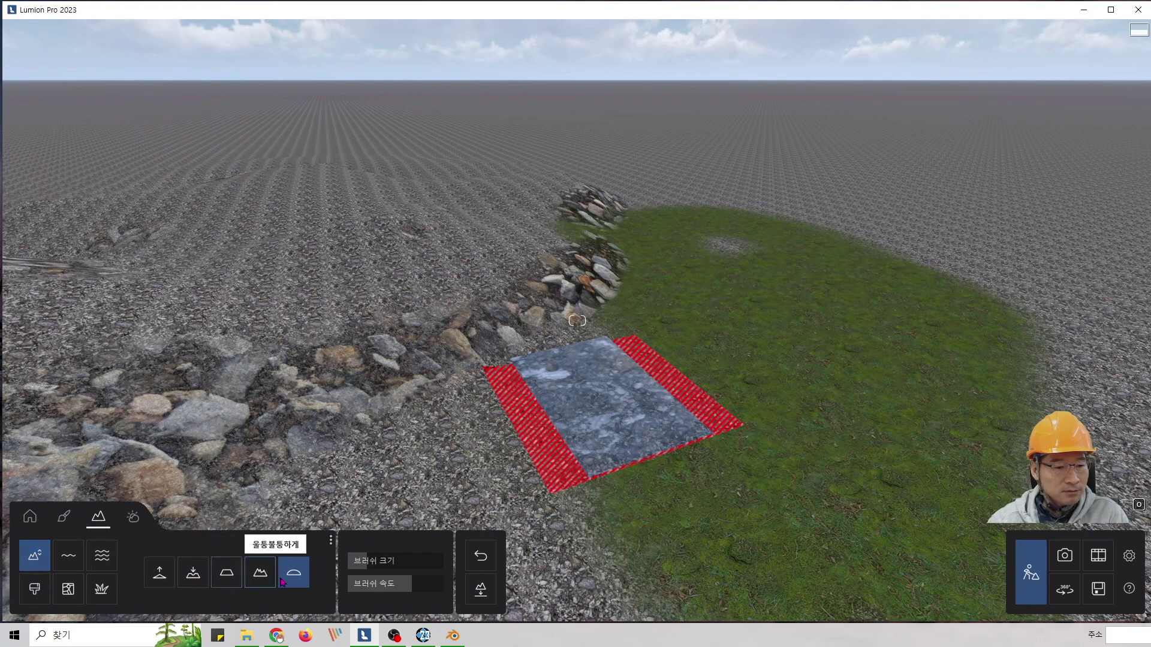
left_click(482, 593)
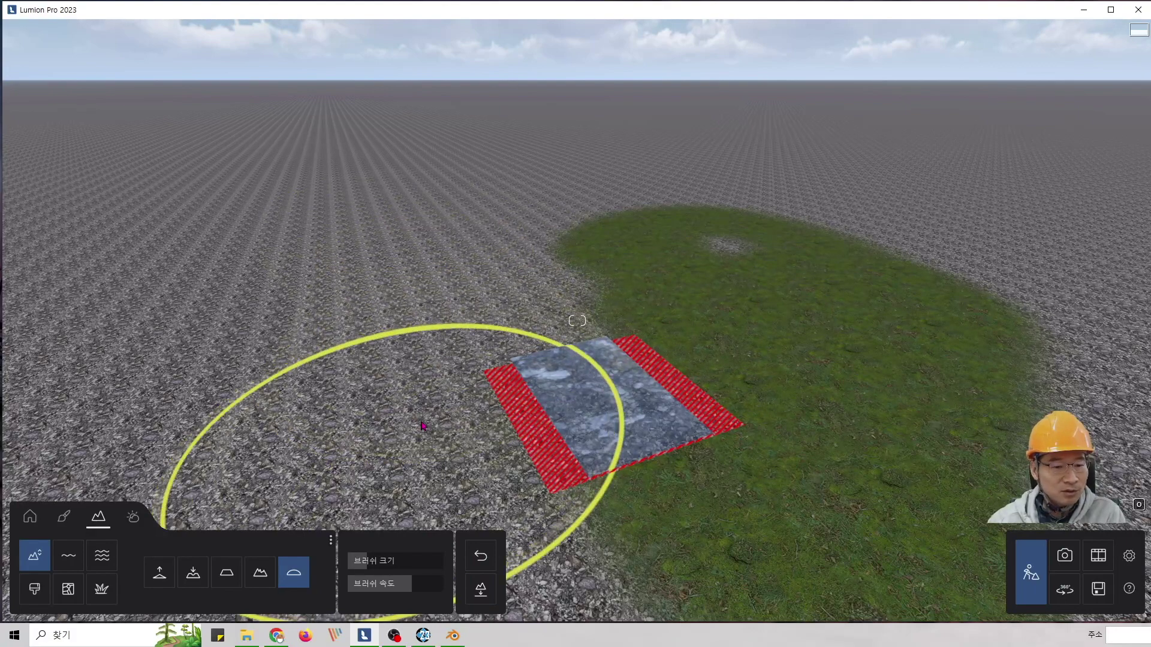
left_click(158, 572)
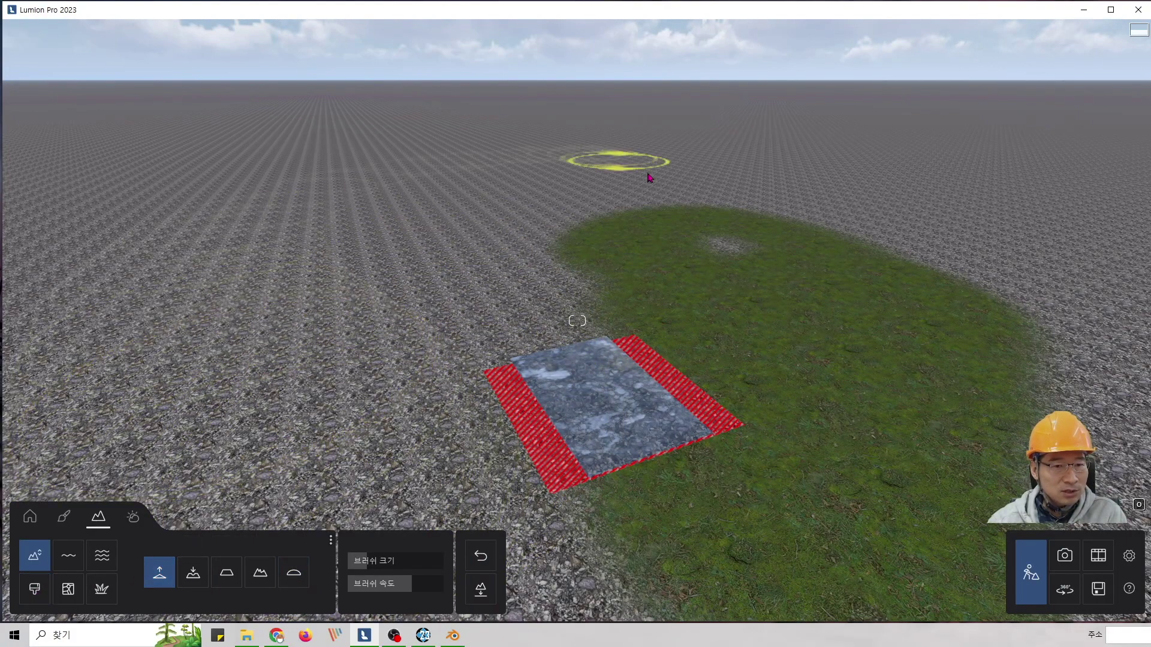
Turn on landscape grass for the terrain.
left_click(35, 588)
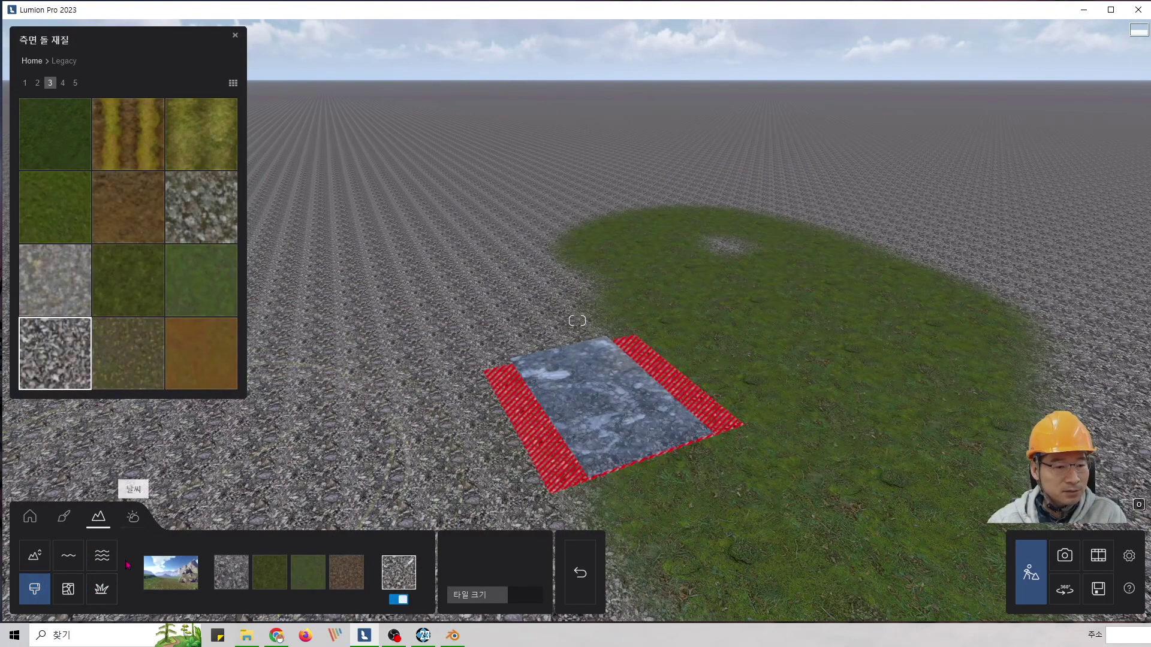
left_click(101, 590)
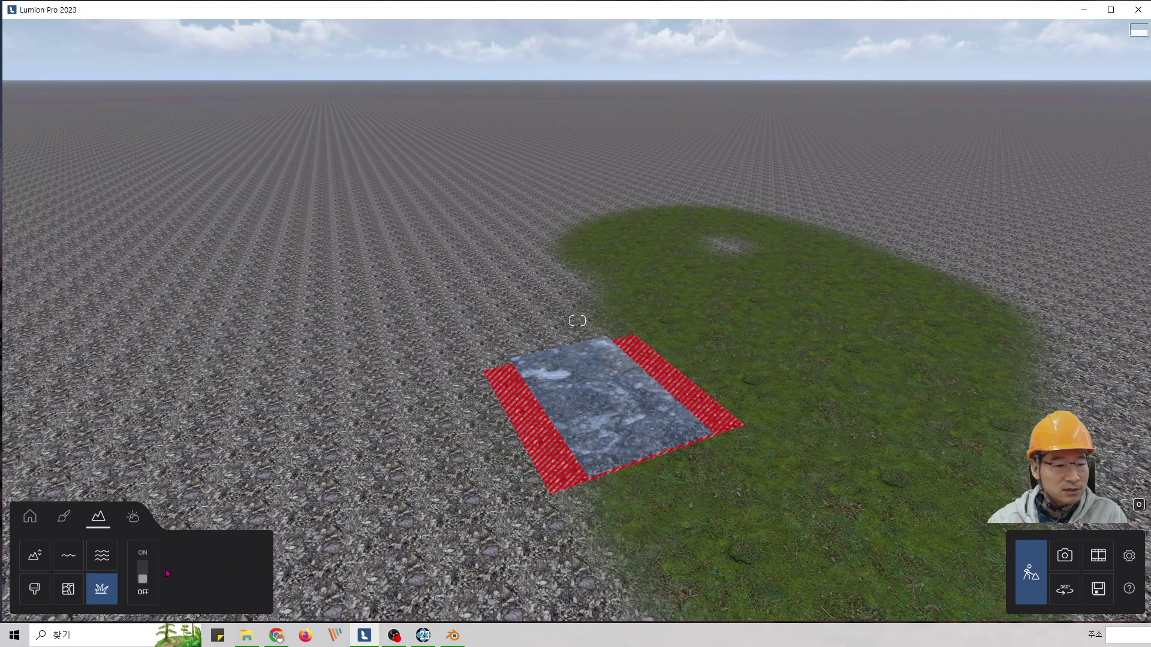
left_click(142, 574)
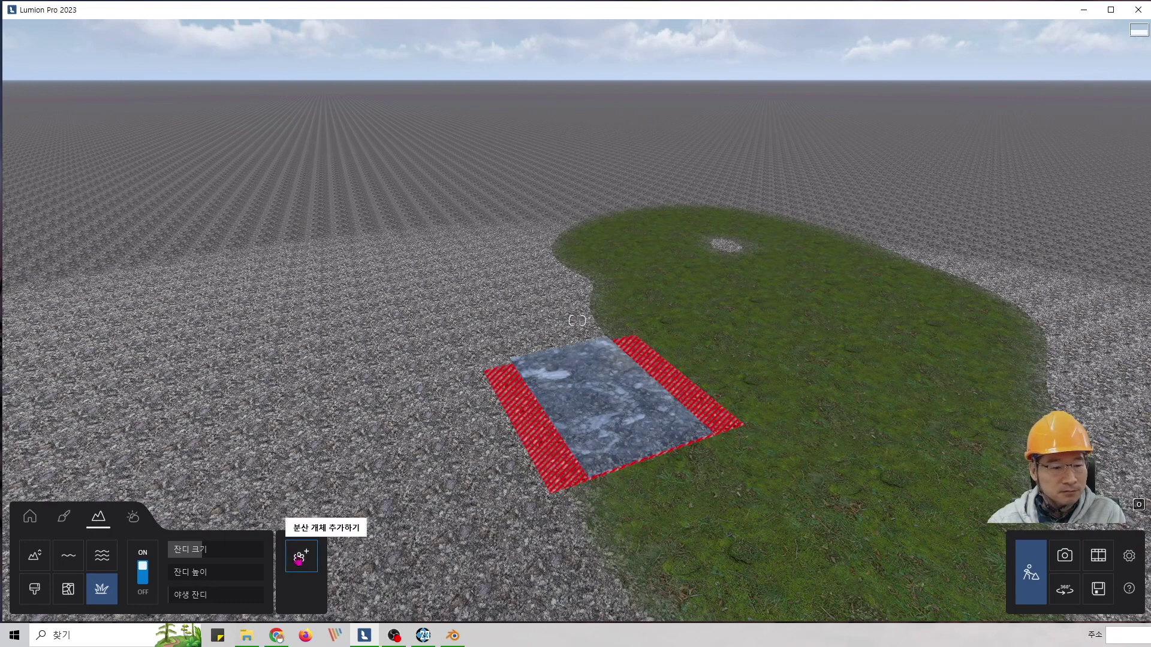
Add Chamomile 1 and the yellow-flowered cluster from the Dandelion category as scatter objects for the landscape grass.
left_click(302, 556)
left_click(141, 166)
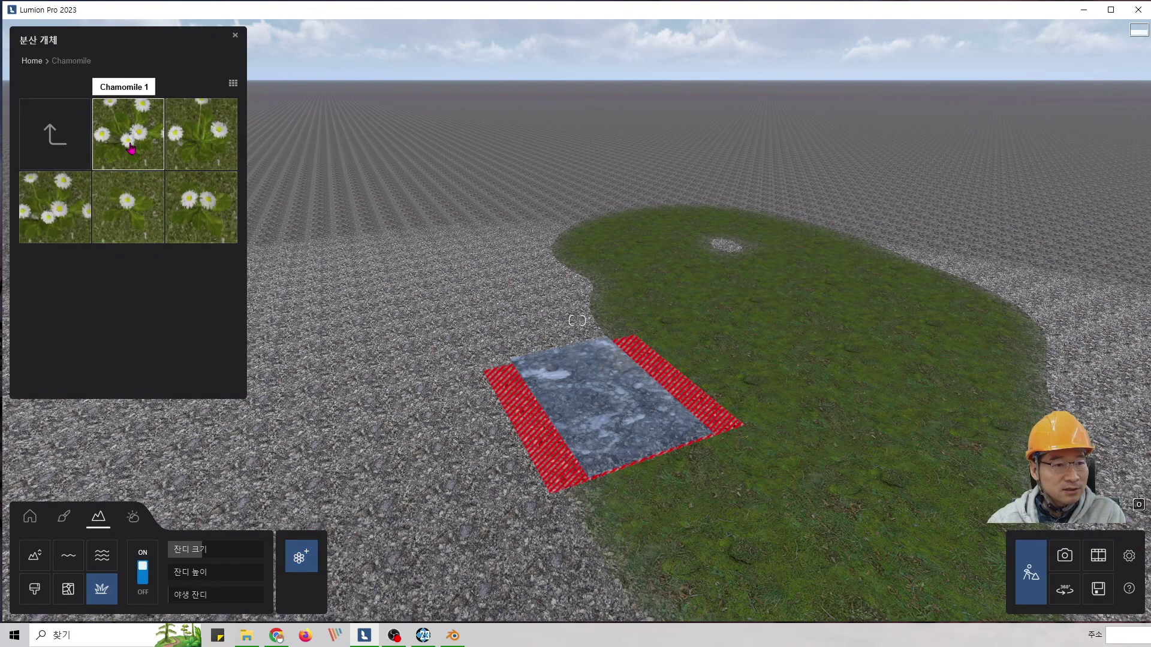
left_click(142, 156)
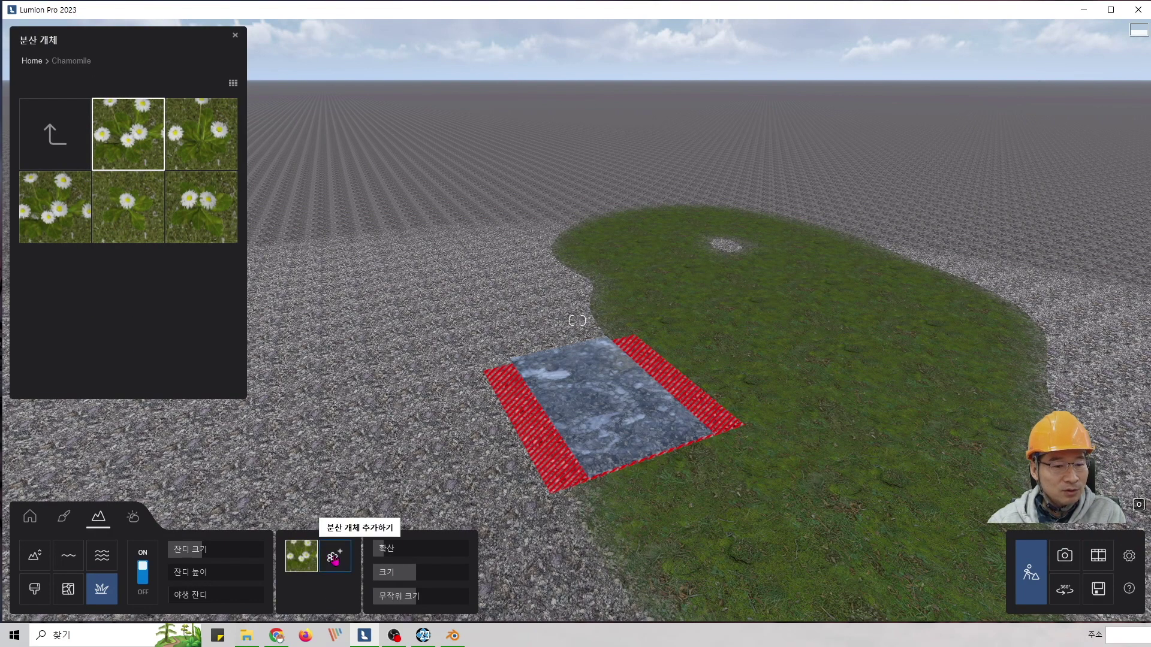
left_click(334, 557)
left_click(63, 151)
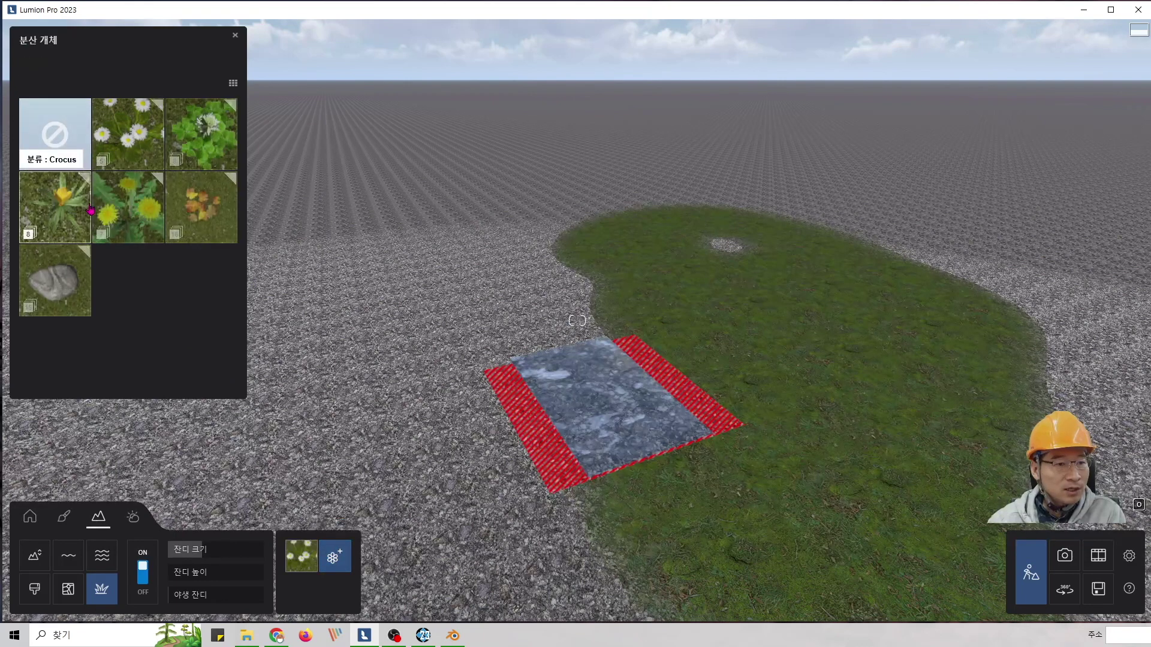
left_click(126, 200)
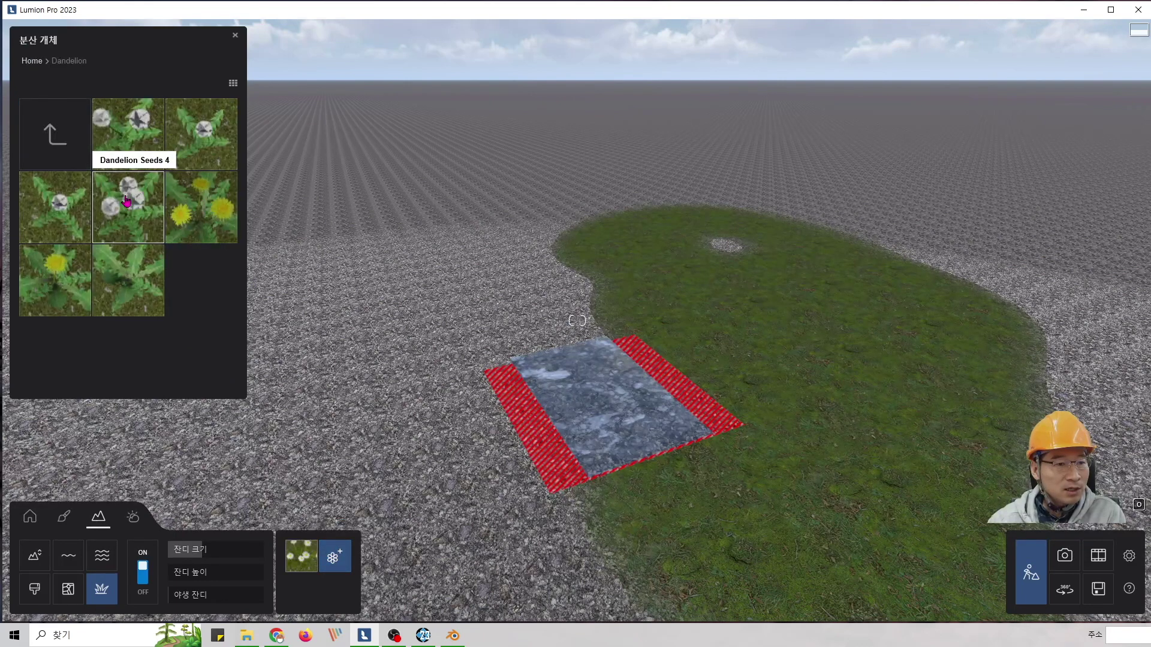
left_click(207, 207)
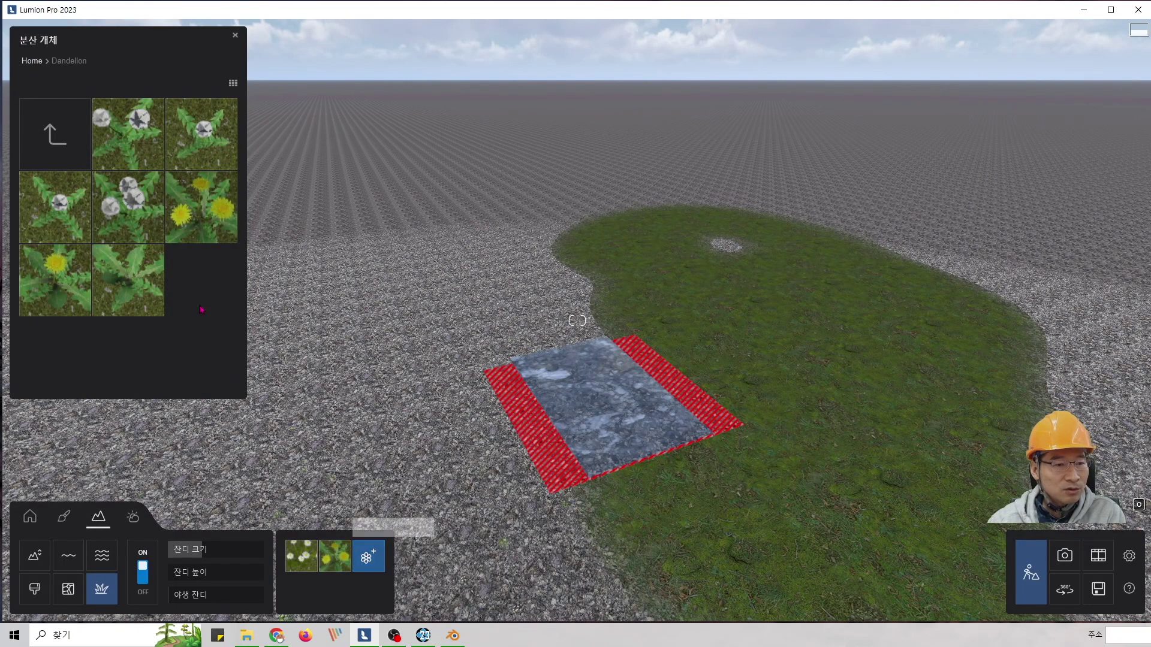
Add a beige stone from the stone category as a third scatter object for the landscape grass.
left_click(55, 135)
left_click(48, 213)
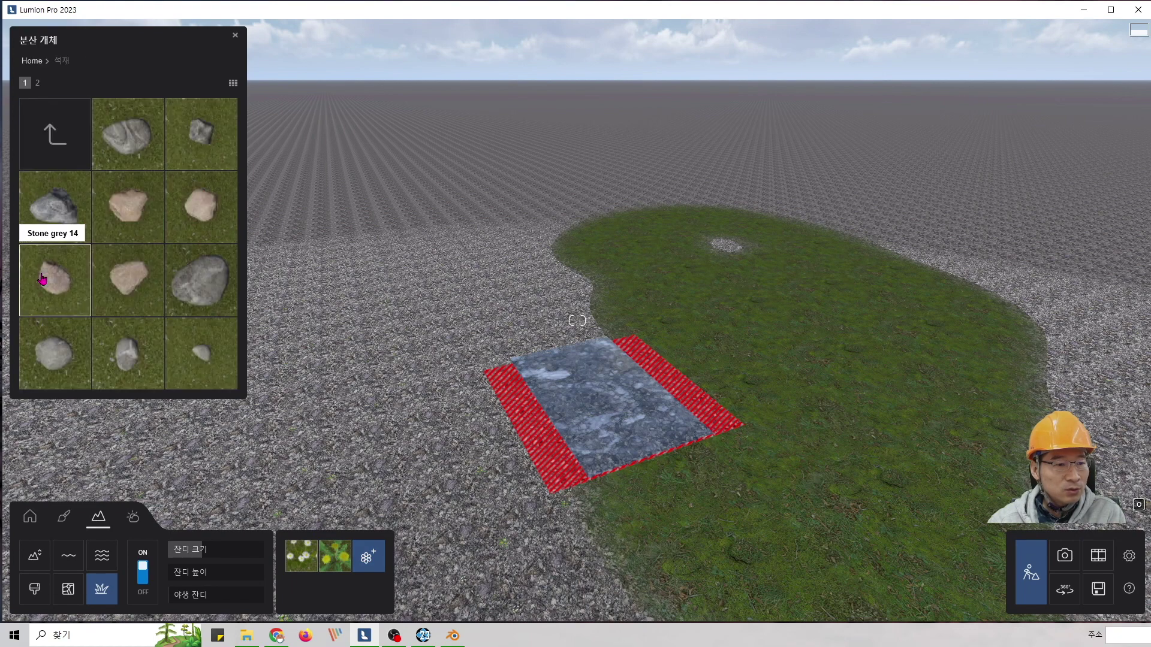
left_click(125, 211)
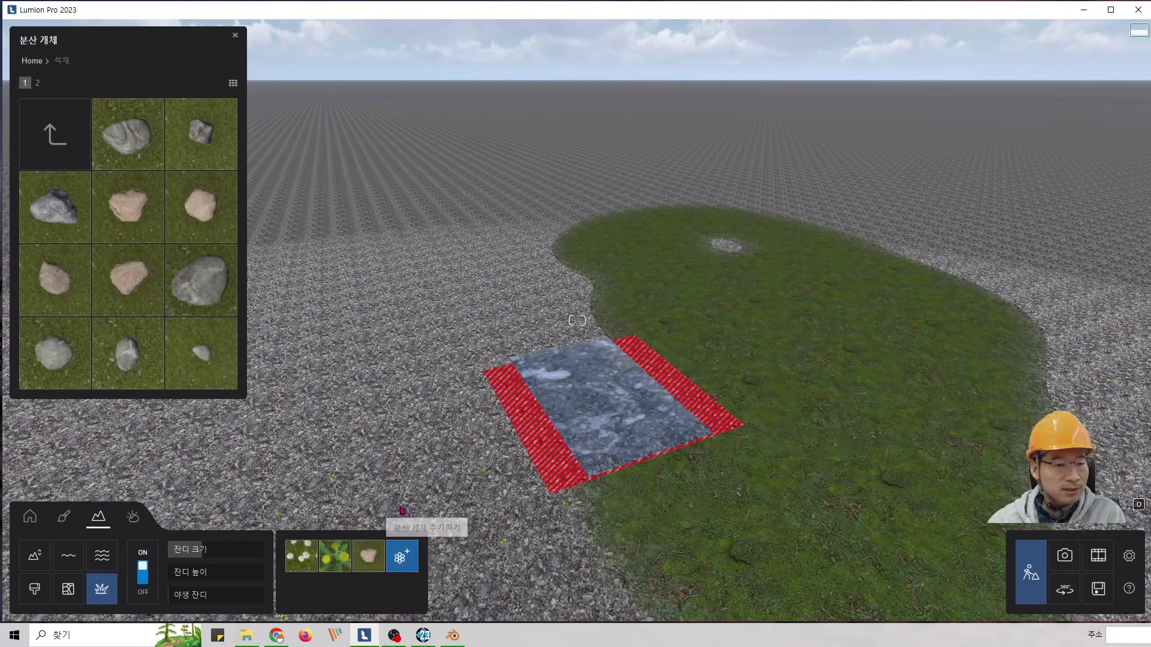
Add the scattered orange leaves from the fallen-leaves category as a fourth scatter object and increase their spread.
left_click(56, 134)
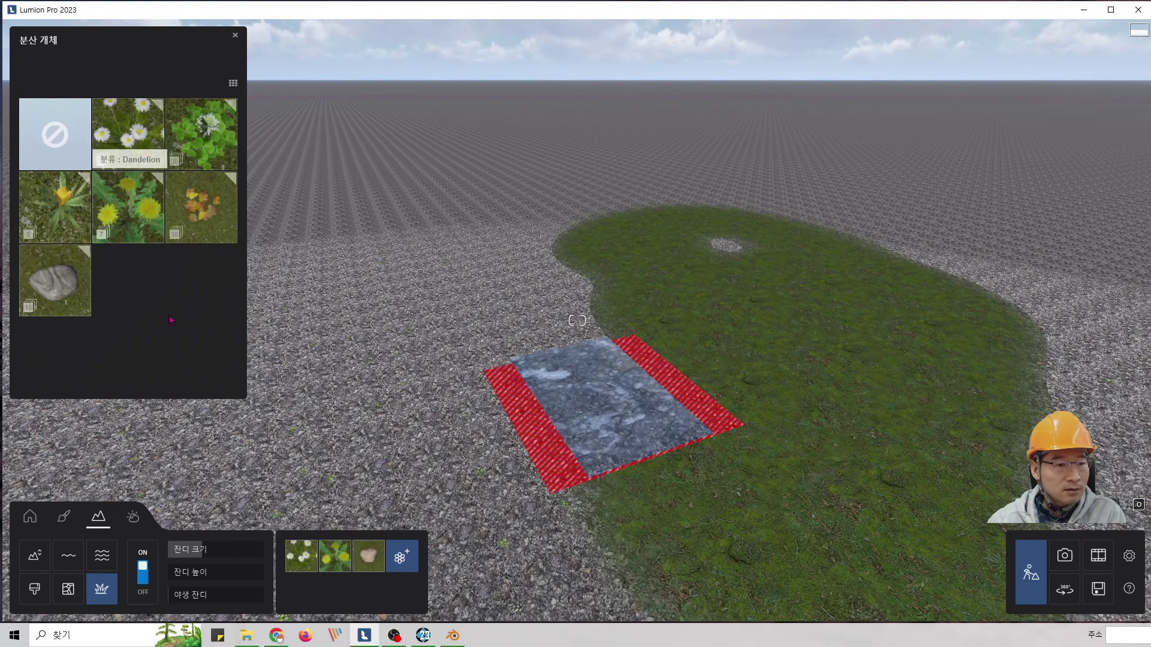
left_click(204, 225)
left_click(203, 225)
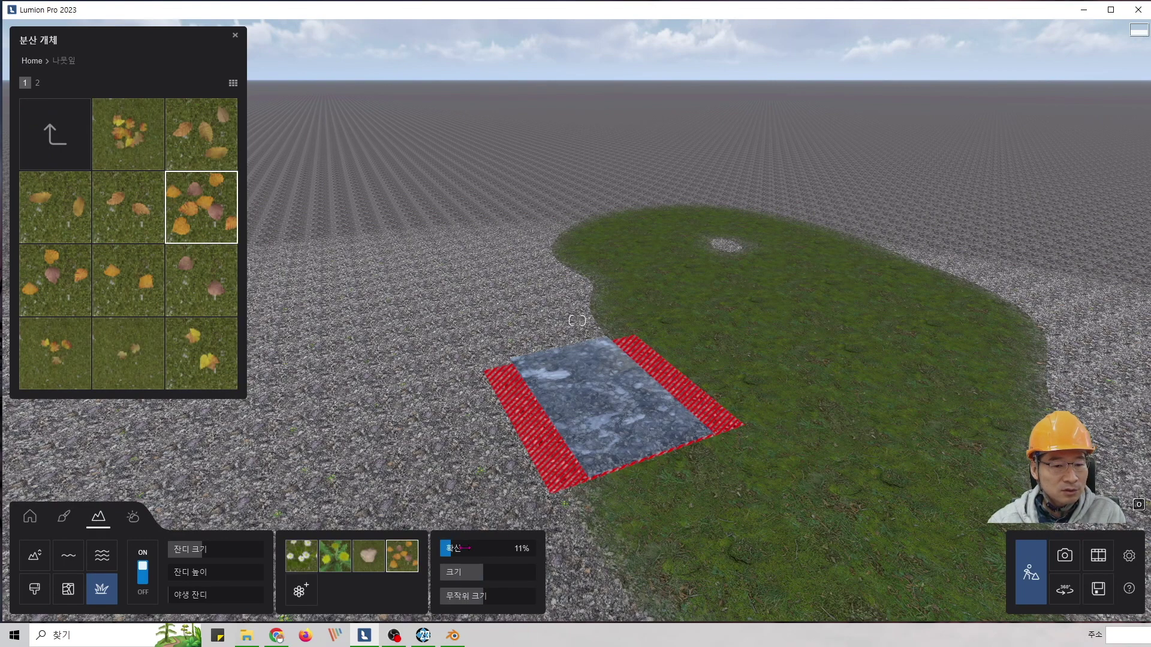
left_click_drag(464, 547, 484, 548)
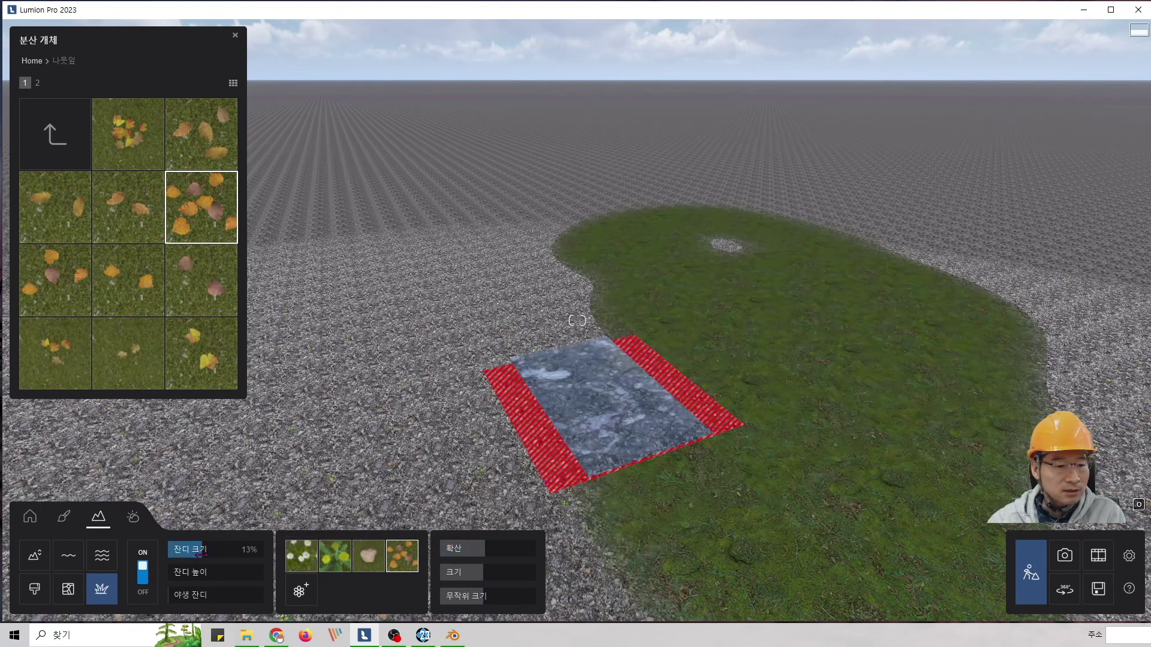
Adjust the landscape grass height and wildness.
left_click_drag(191, 572, 196, 572)
left_click(197, 597)
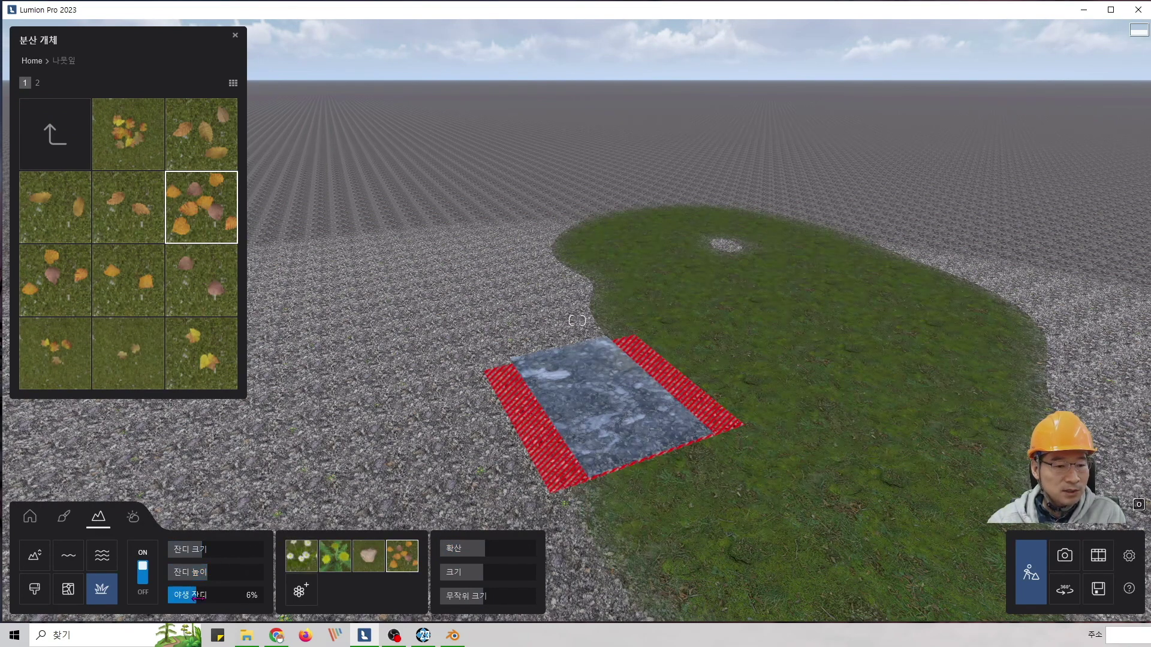
right_click_drag(800, 349, 796, 344)
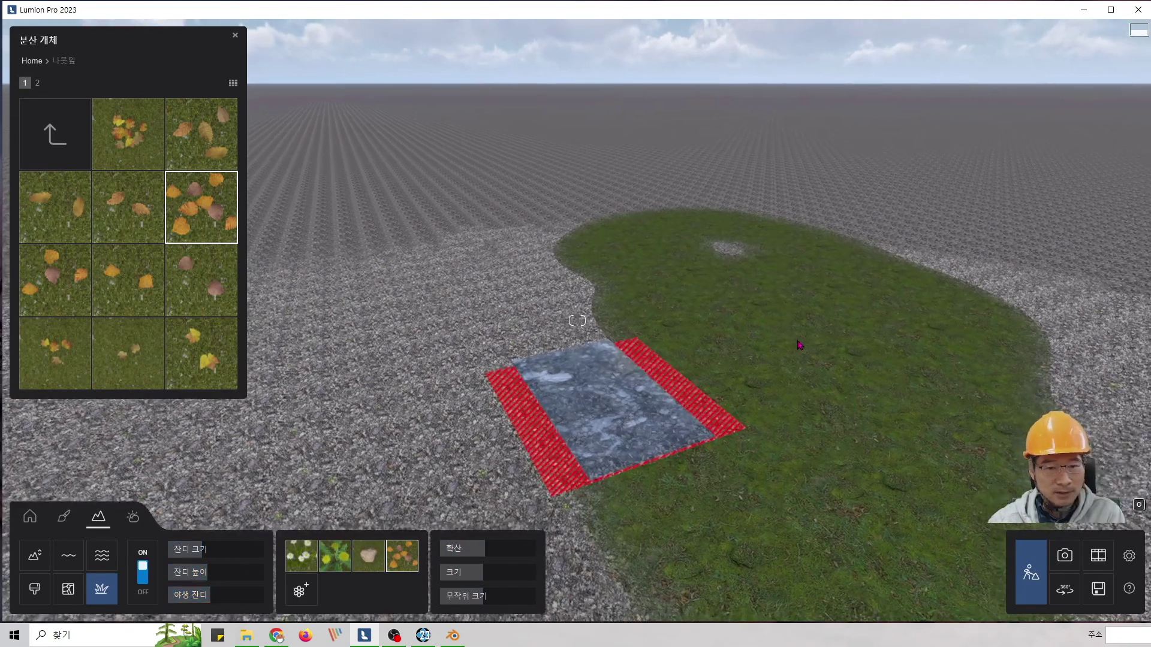
Raise the spread, size and random size of the orange leaves close to their maximum.
key("e")
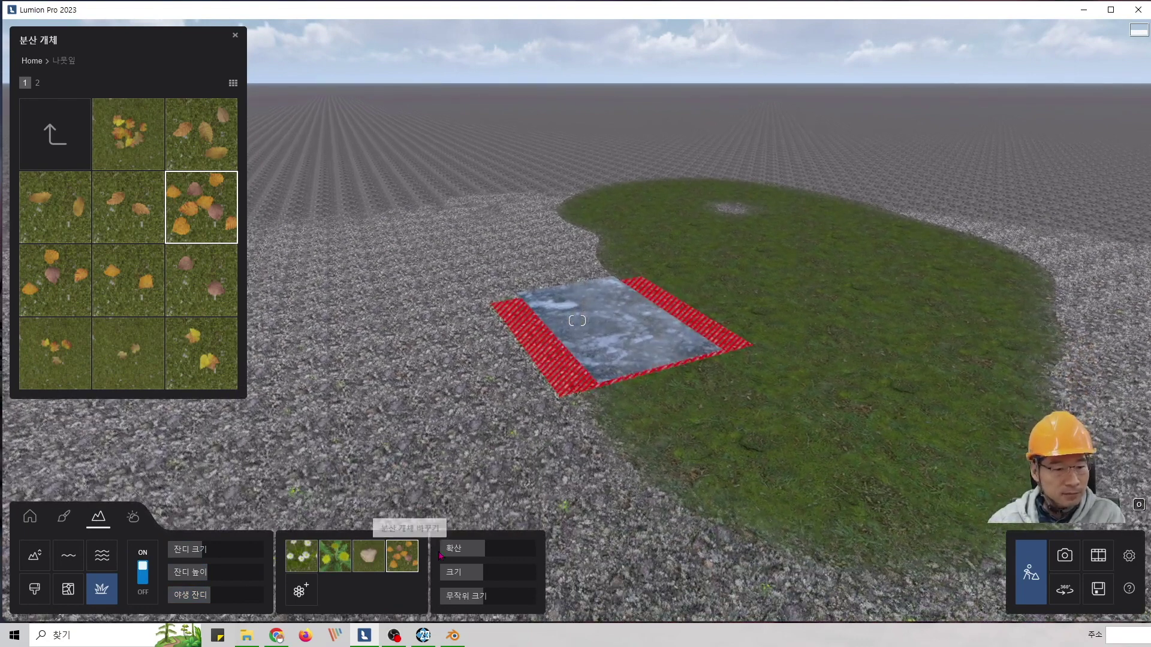
left_click(516, 548)
left_click(517, 572)
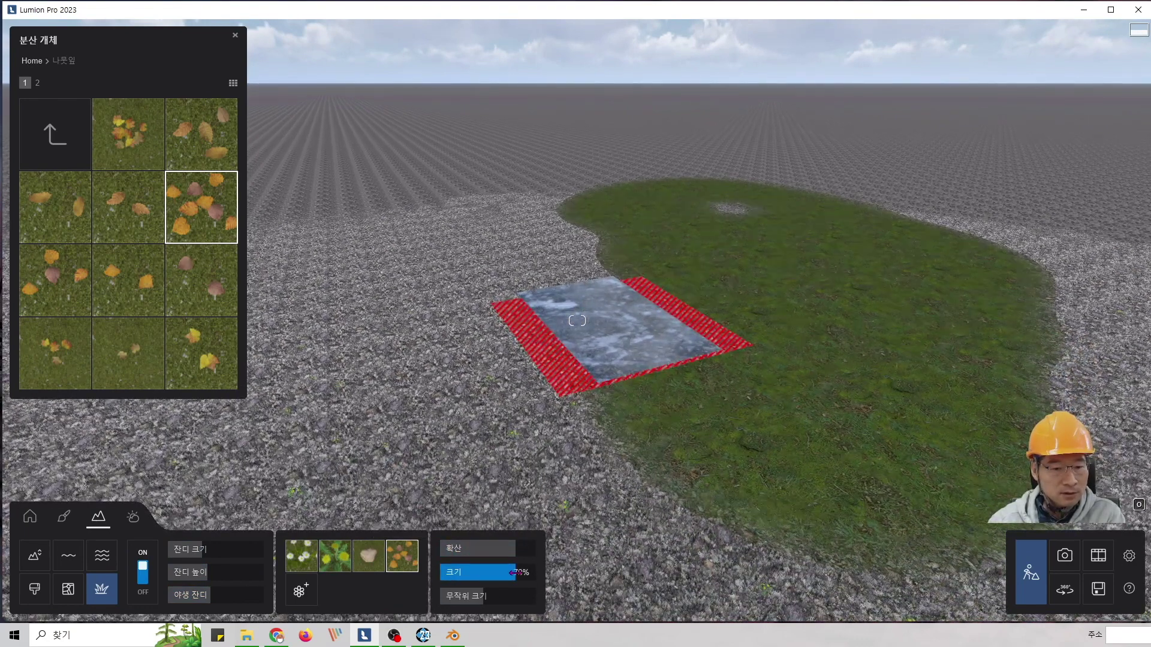
left_click(516, 596)
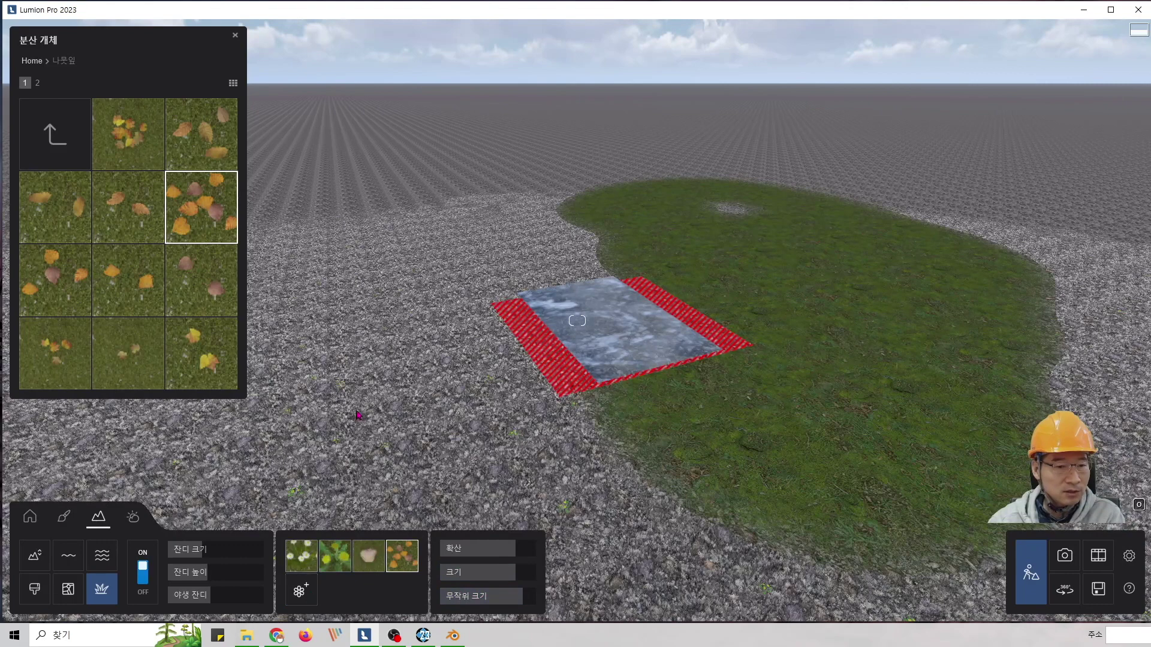
Turn the landscape grass off and on again to compare, and close the scatter object library.
left_click(143, 573)
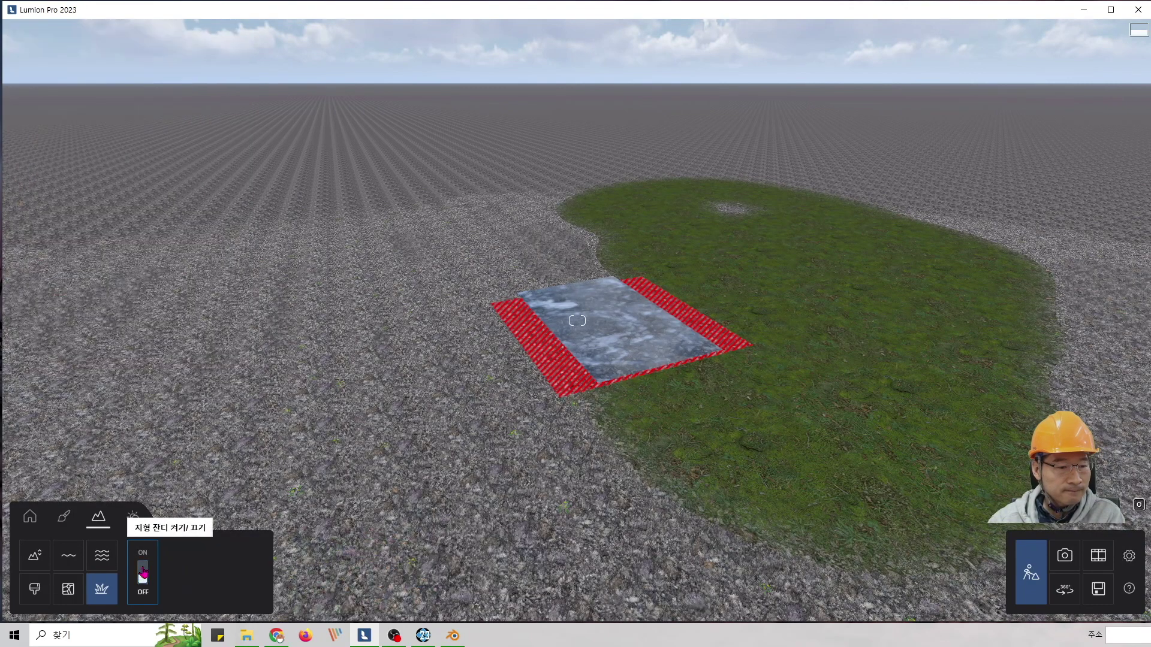
left_click(143, 572)
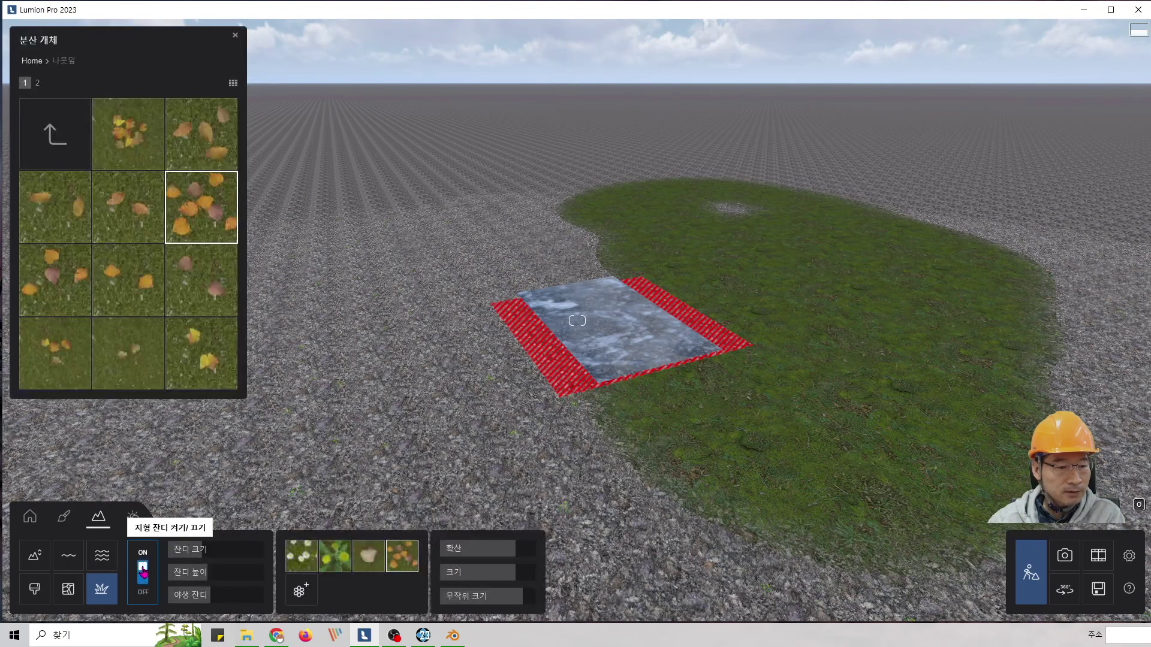
left_click(48, 135)
left_click(235, 35)
right_click_drag(431, 185, 430, 185)
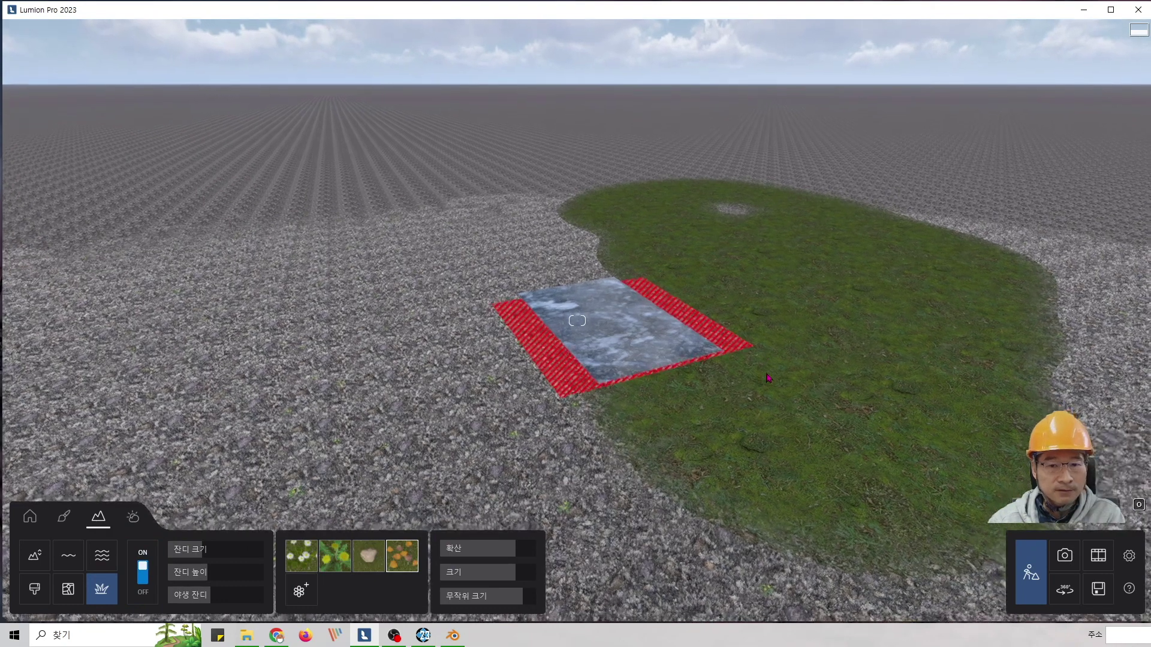
Lower the grass height, raise the grass size close to its maximum and set the grass wildness to 100%.
key("d")
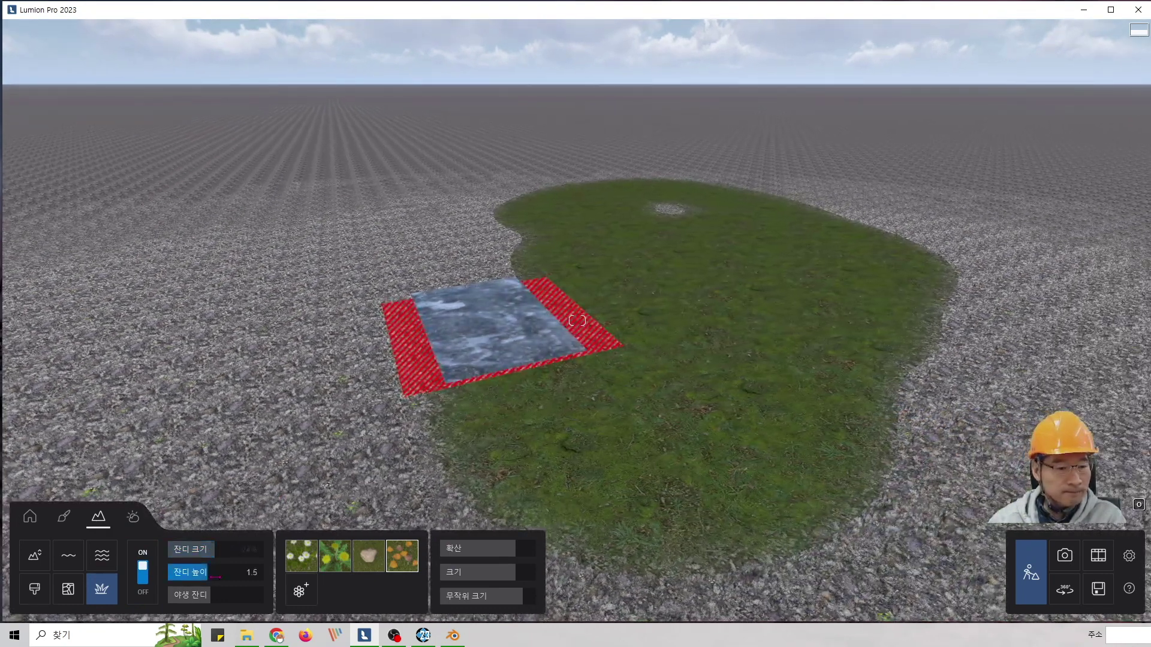
left_click_drag(222, 577, 187, 571)
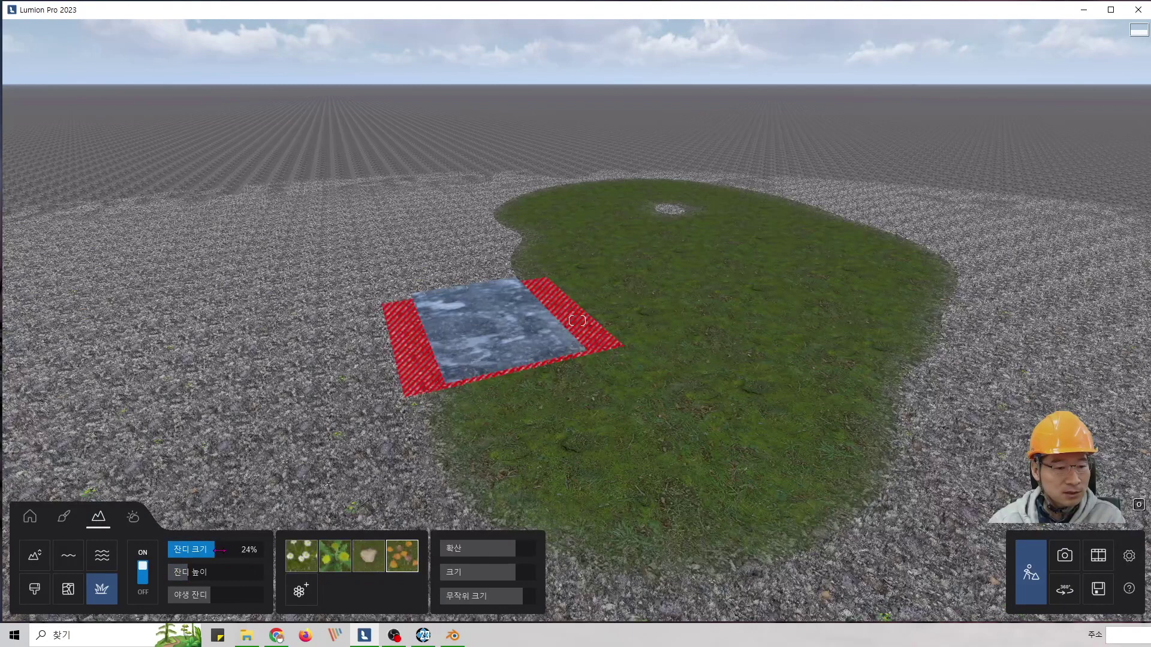
left_click_drag(239, 550, 257, 550)
left_click_drag(210, 595, 272, 598)
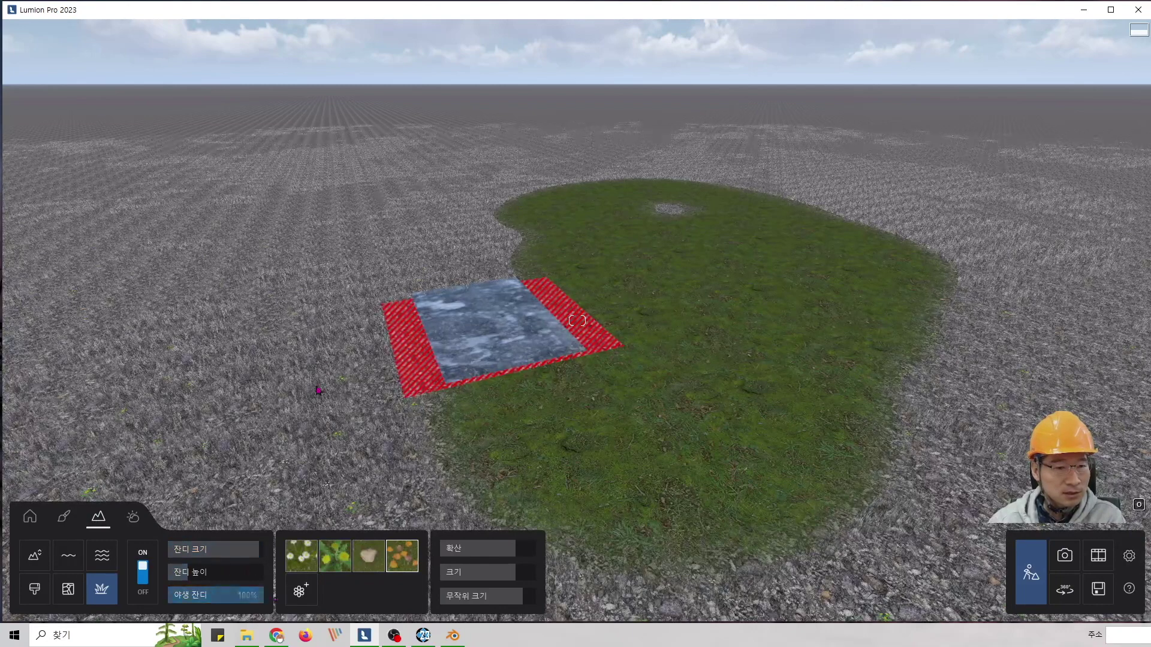
Change the terrain's landscape preset to the green grass preset (잔디).
scroll(383, 359, "up", 4)
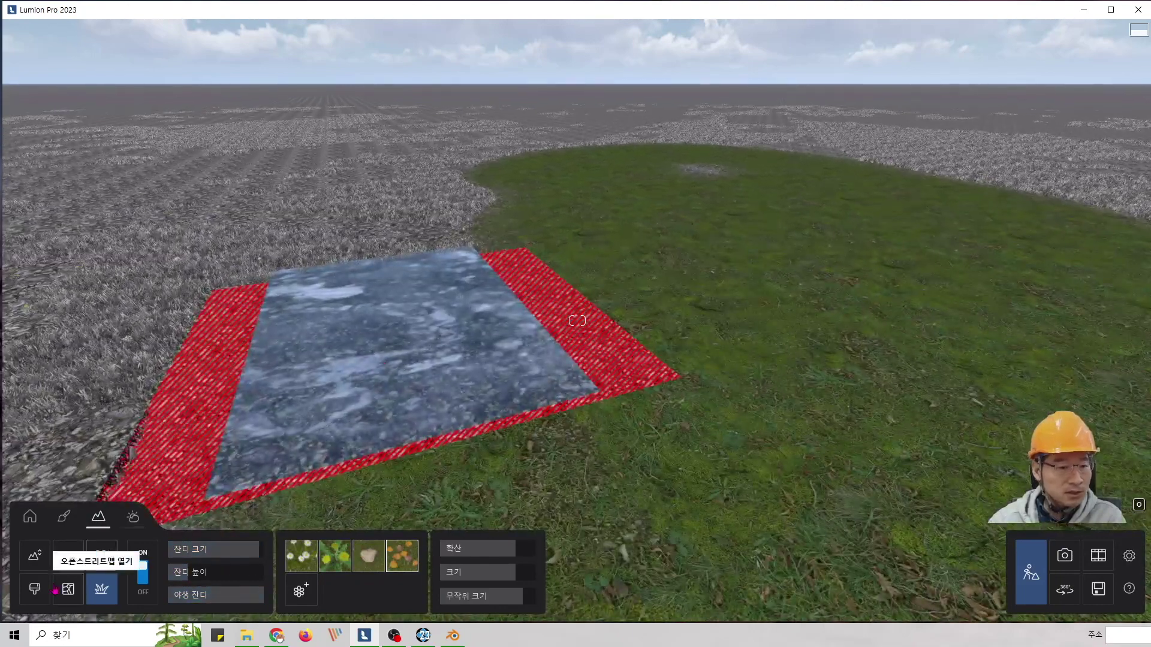
left_click(34, 589)
left_click(147, 572)
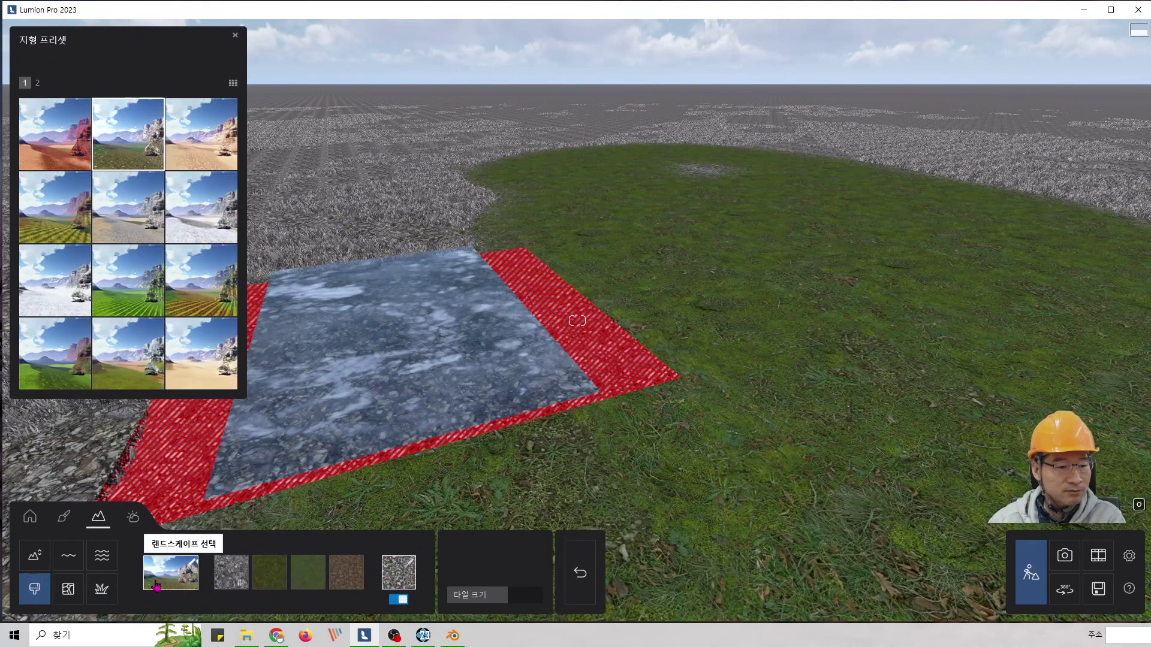
left_click(53, 359)
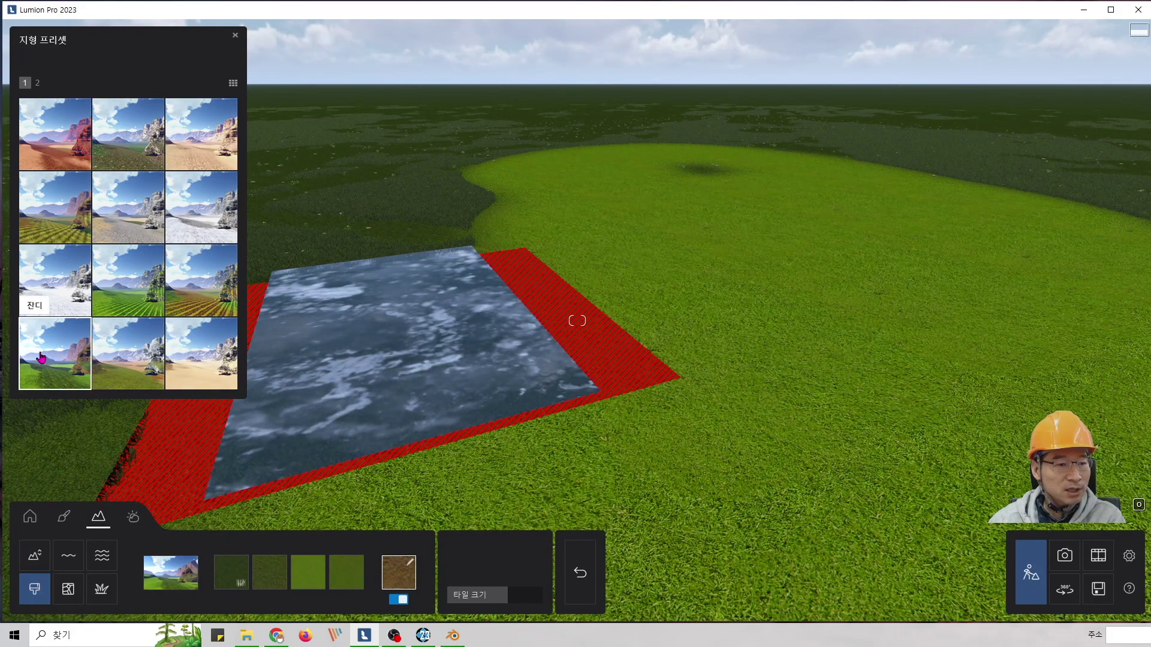
Return to the landscape grass settings and examine the scattered flowers, stones and leaves on the terrain up close.
left_click(101, 589)
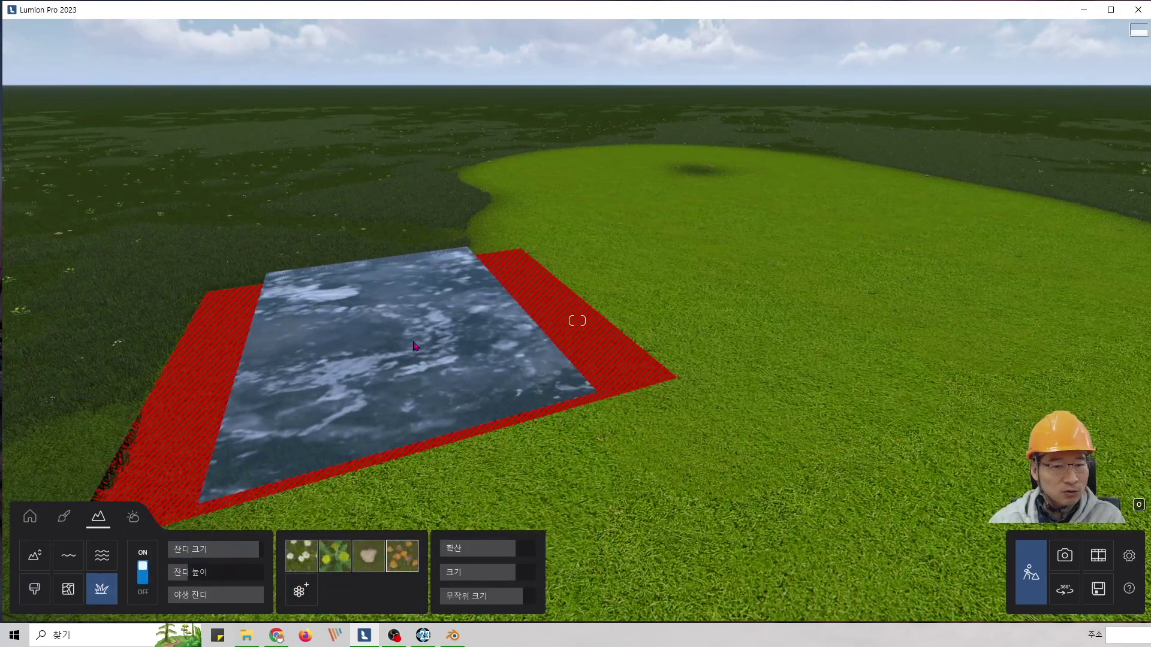
key("a")
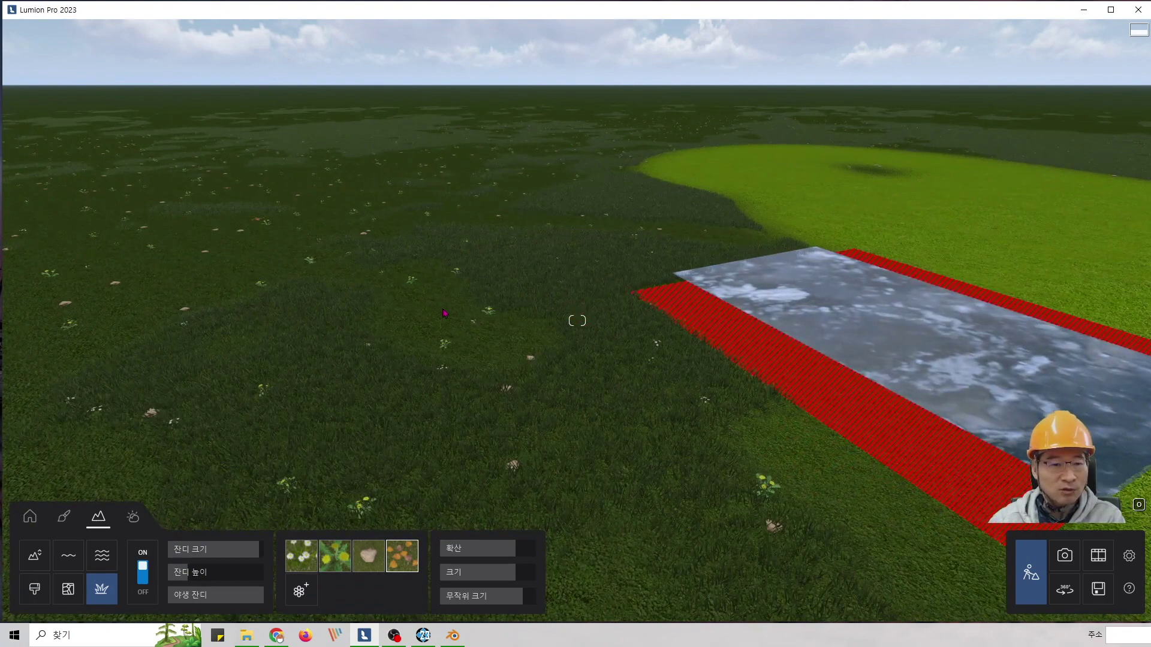
key("a")
key("w")
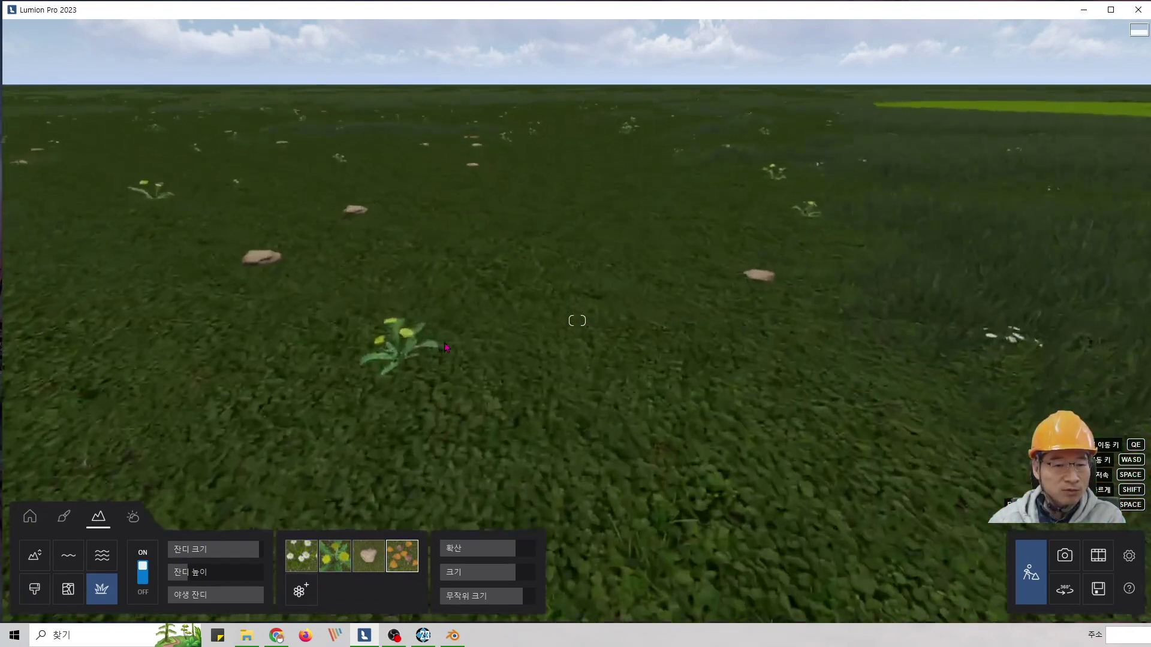
key("w")
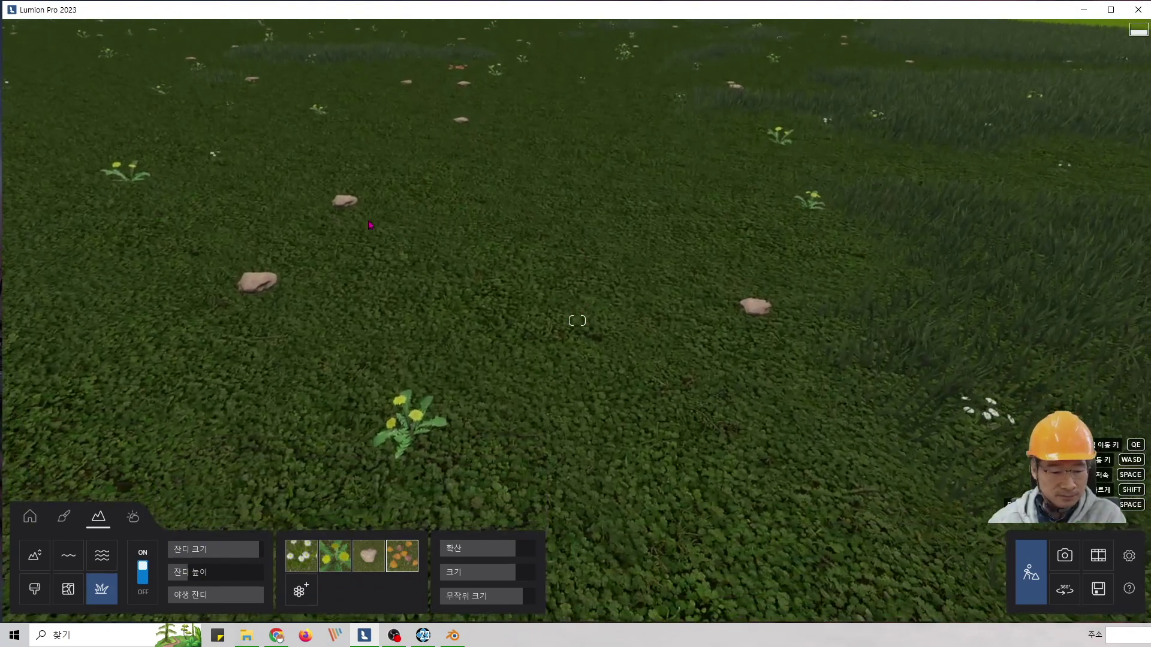
key("w")
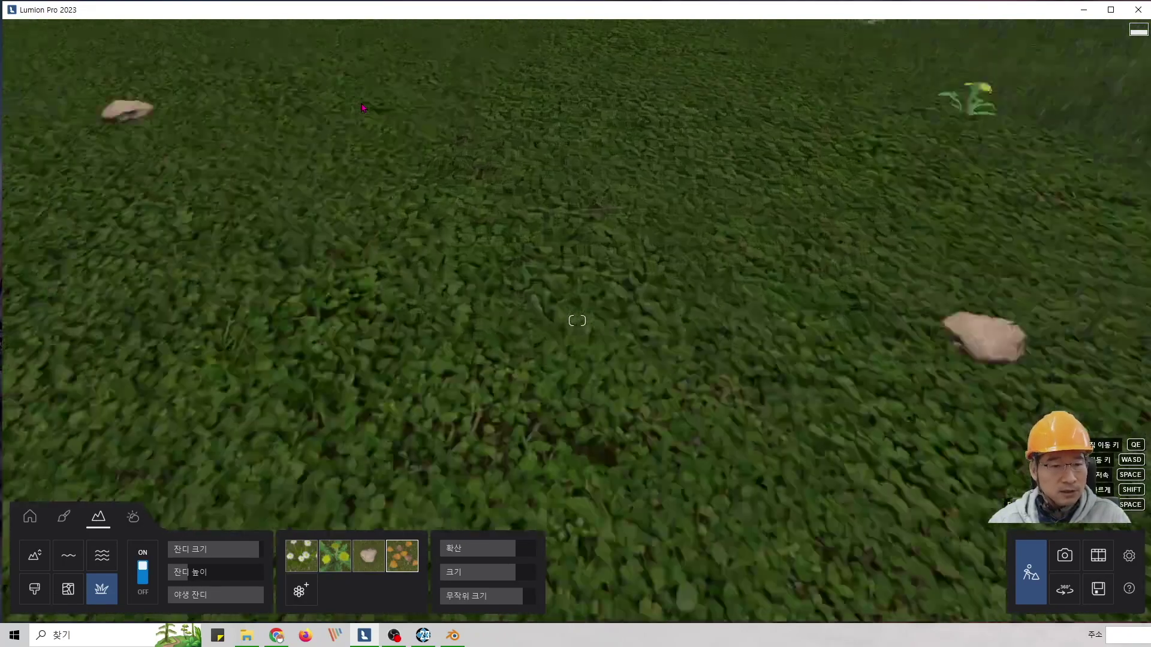
key("s")
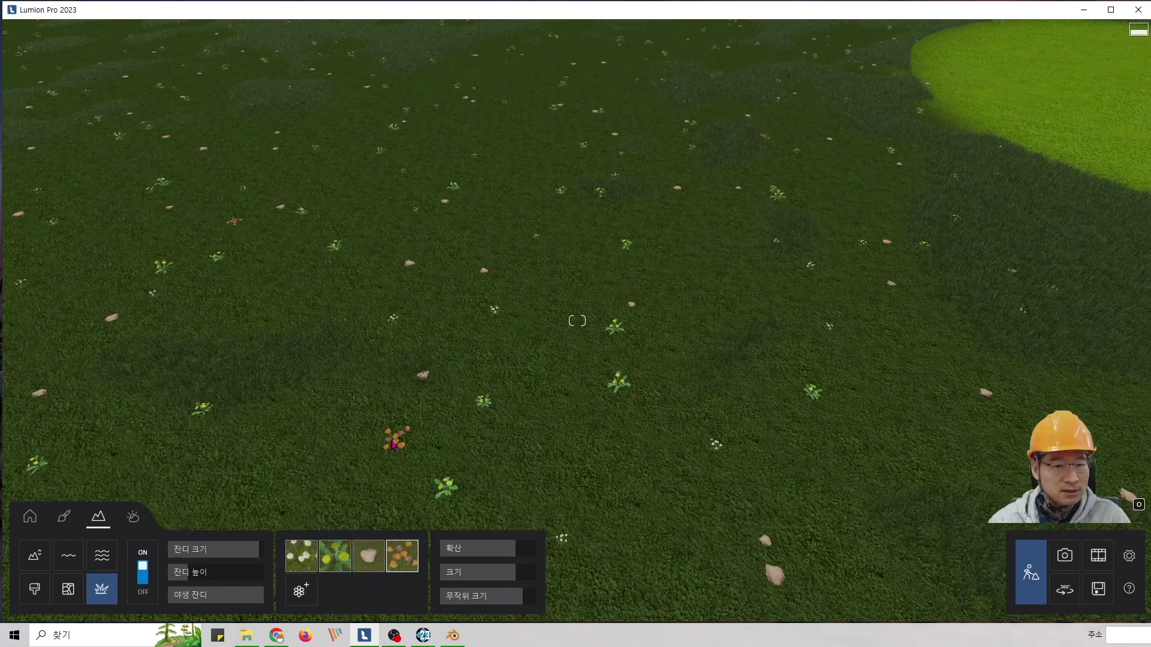
Reduce the orange leaves' spread and random size, raise their size to nearly the maximum, and check the wider terrain.
left_click_drag(514, 548, 508, 594)
scroll(542, 318, "down", 6)
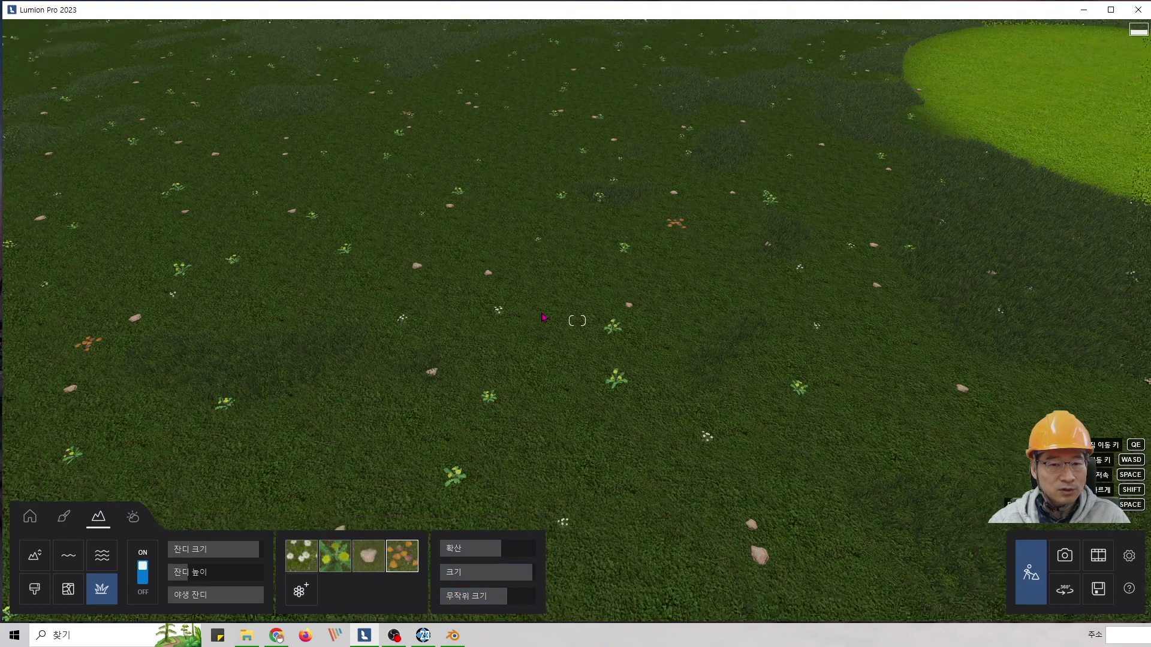
scroll(542, 319, "down", 2)
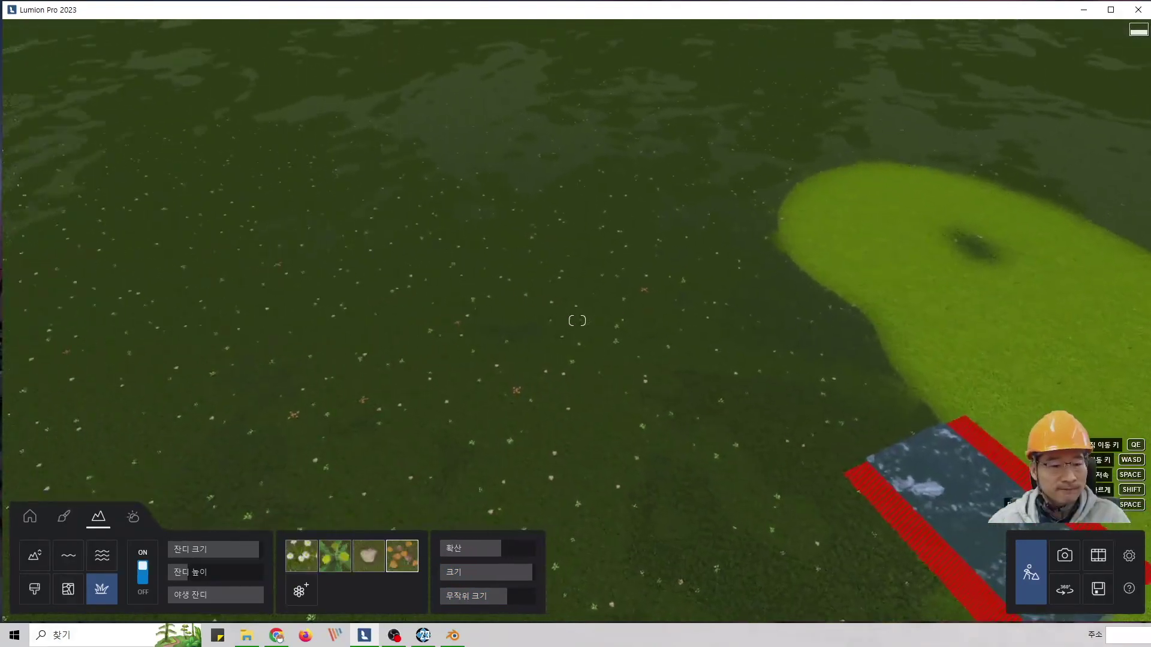
right_click_drag(616, 308, 603, 305)
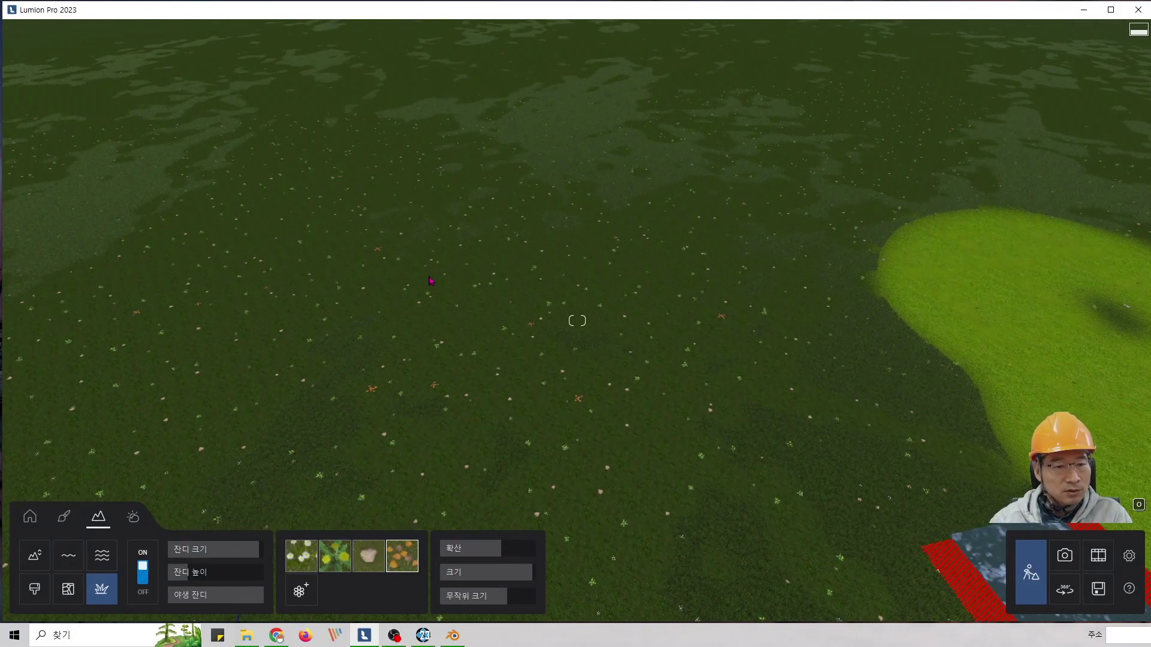
right_click_drag(430, 280, 431, 278)
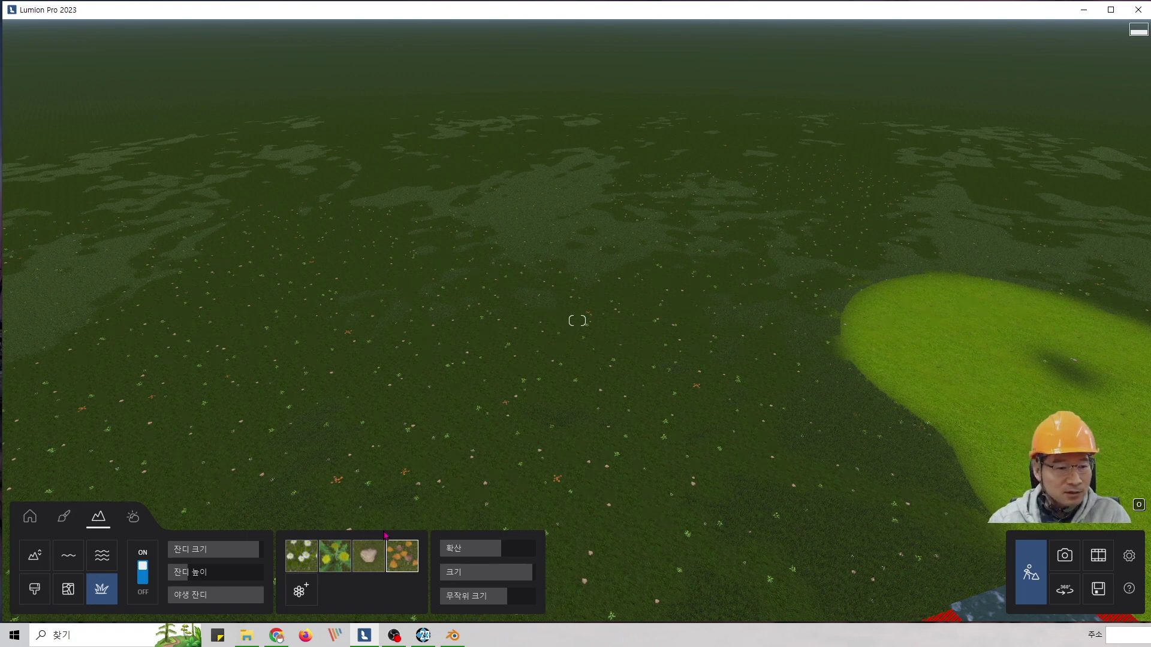
Switch to the pool house scene and open its landscape grass settings for the lawn beside the shrub.
left_click(64, 516)
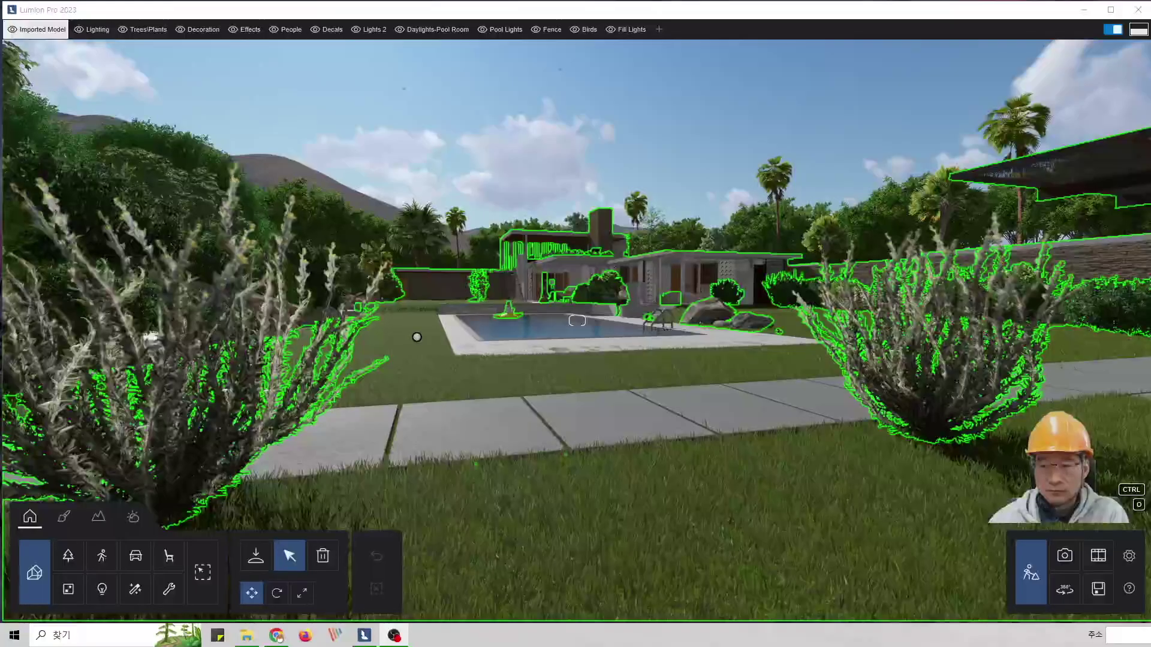
left_click(596, 103)
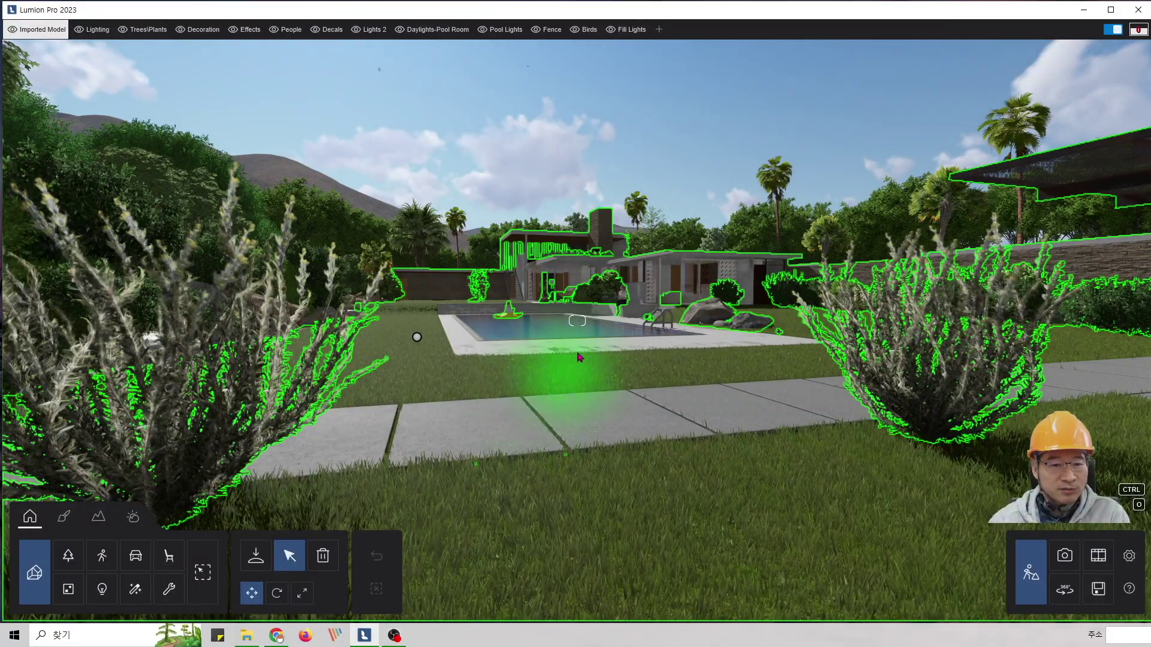
right_click_drag(577, 323, 424, 344)
mouse_move(503, 372)
right_mouse_down()
mouse_move(488, 363)
mouse_move(502, 371)
right_mouse_up()
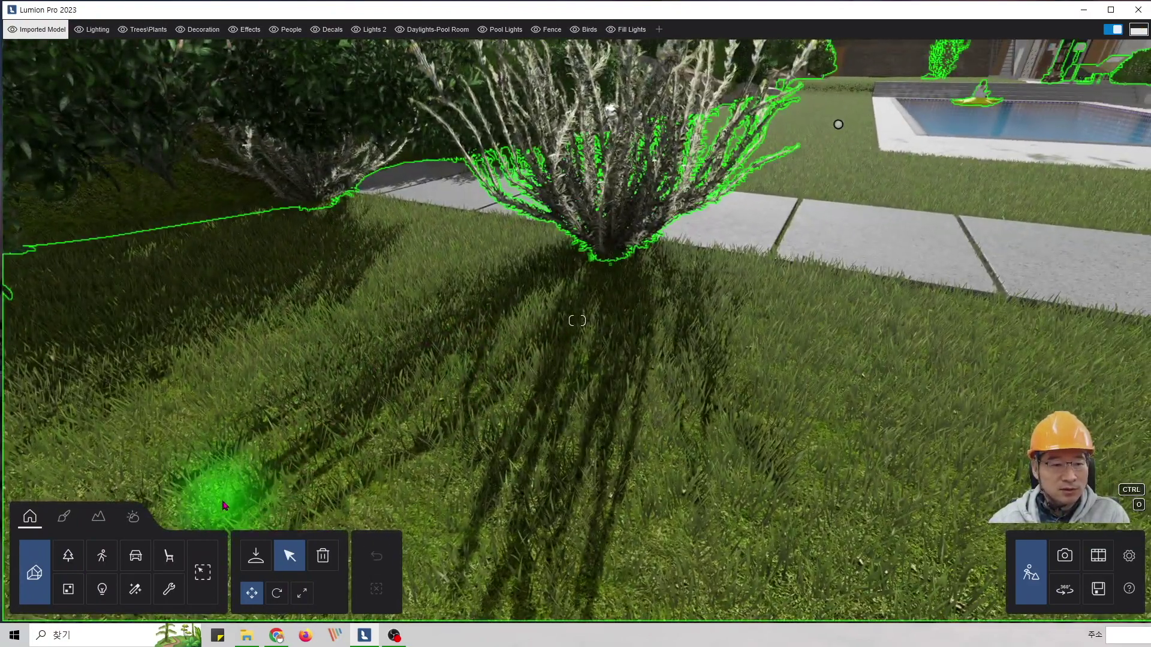
left_click(98, 516)
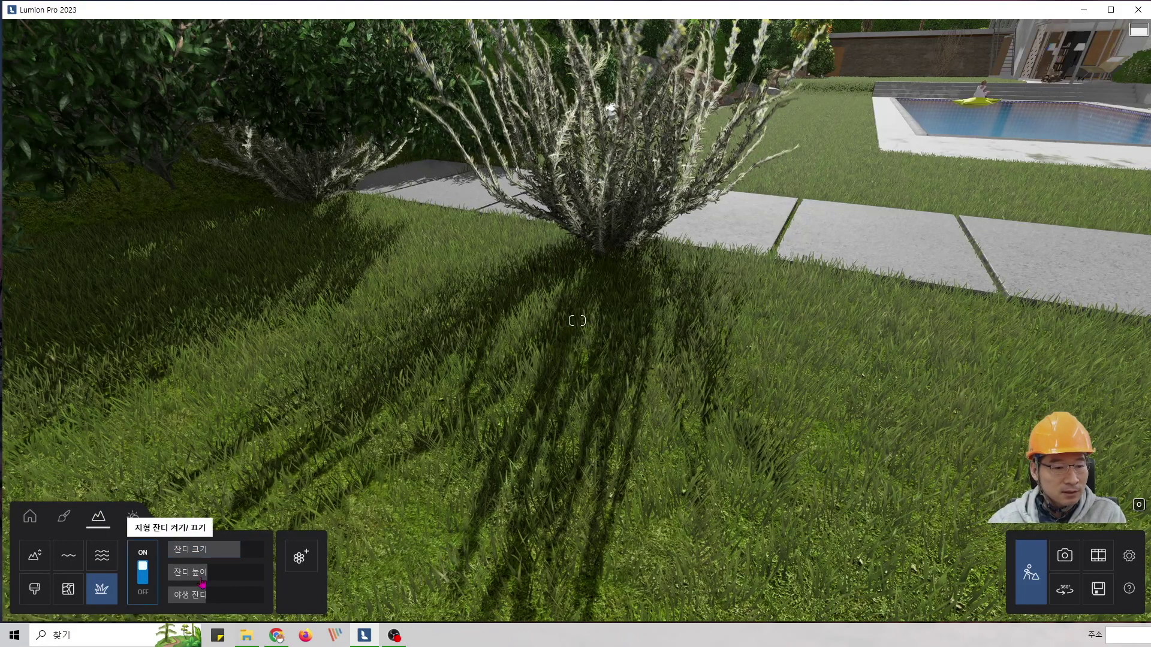
Add the multi-flowered and the single-flowered yellow dandelions from the Dandelion category as scatter objects for the lawn.
left_click(301, 558)
left_click(136, 233)
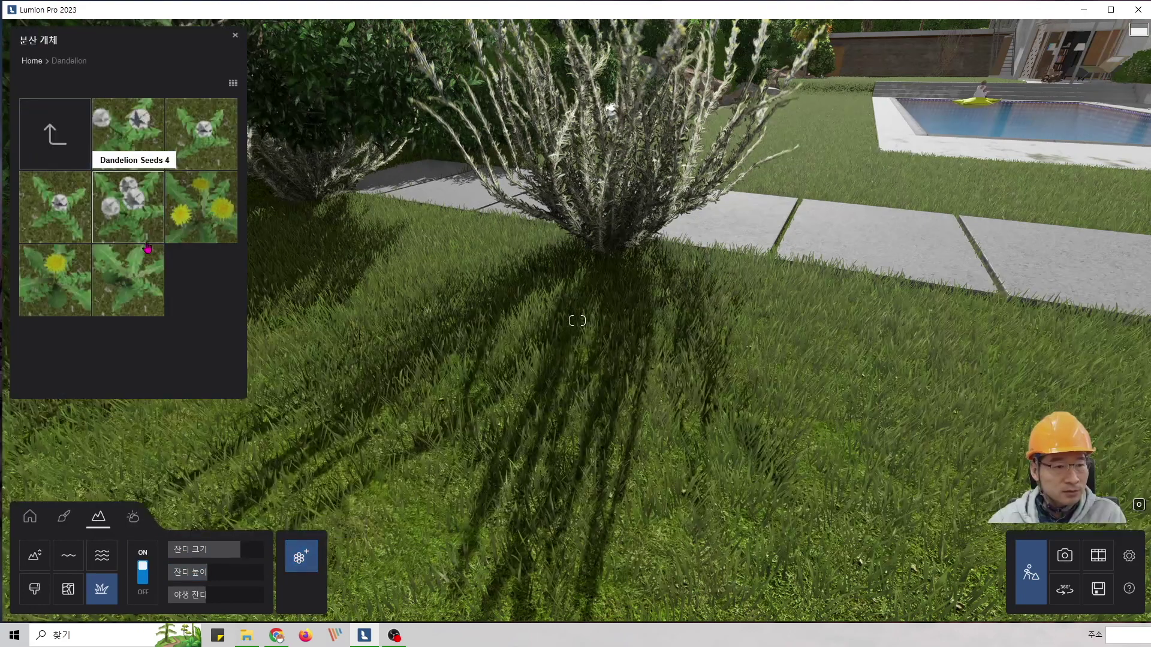
left_click(199, 192)
left_click(333, 558)
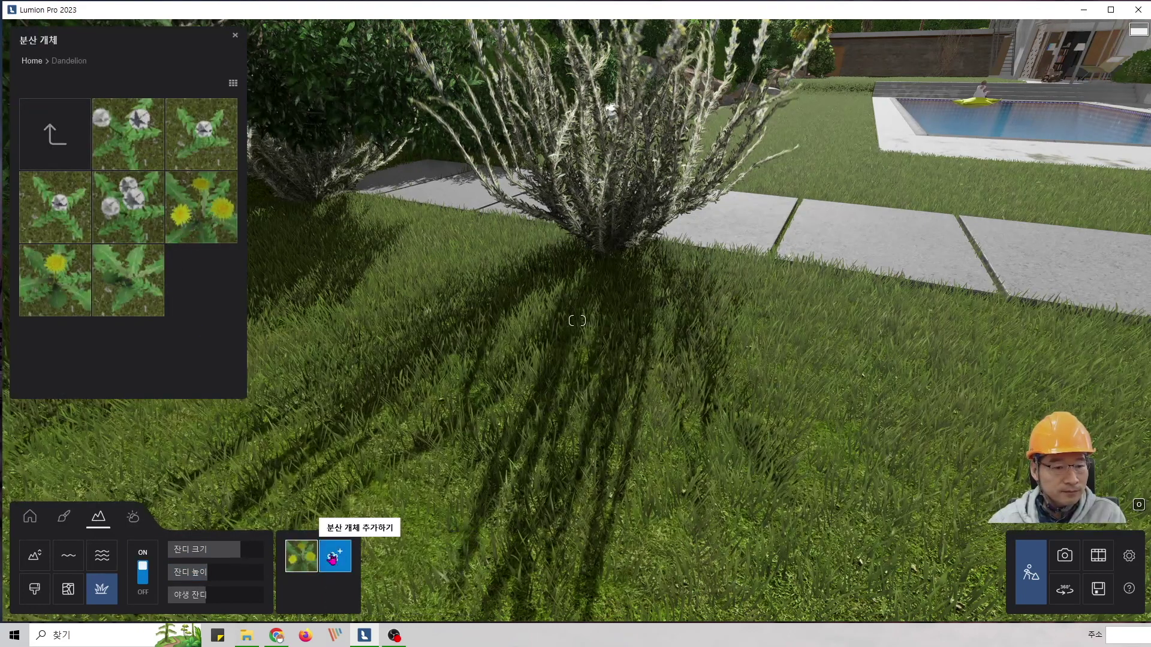
left_click(56, 280)
Add Clovers 5 from the Clovers category as a third scatter object for the lawn.
left_click(367, 557)
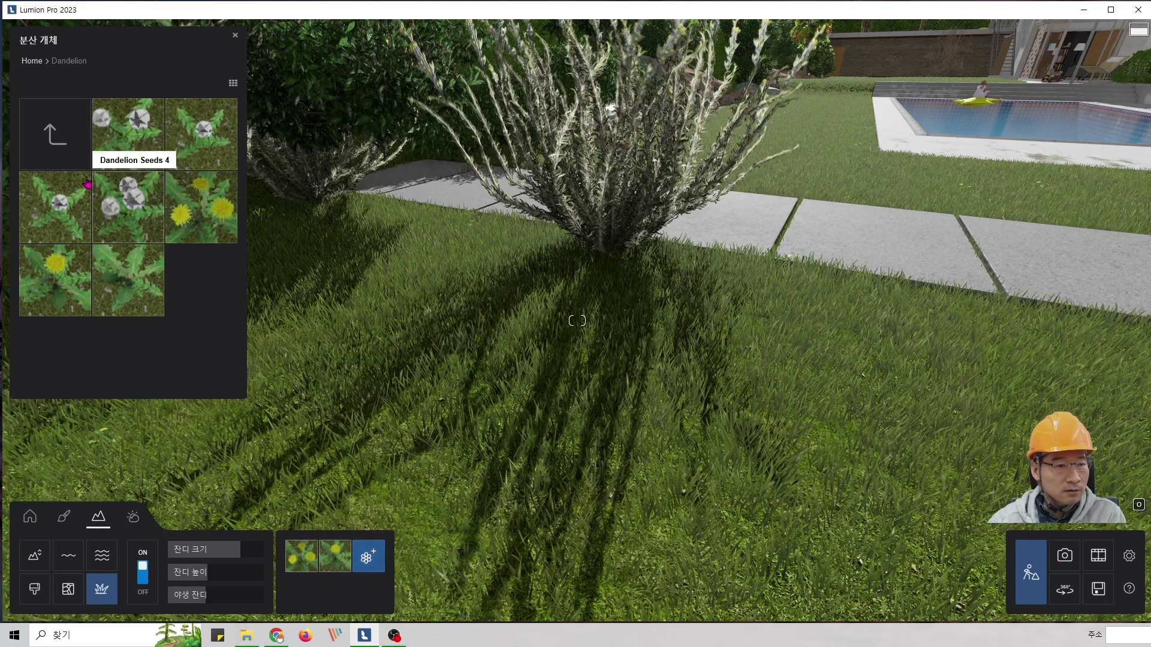
left_click(55, 135)
left_click(206, 209)
left_click(207, 211)
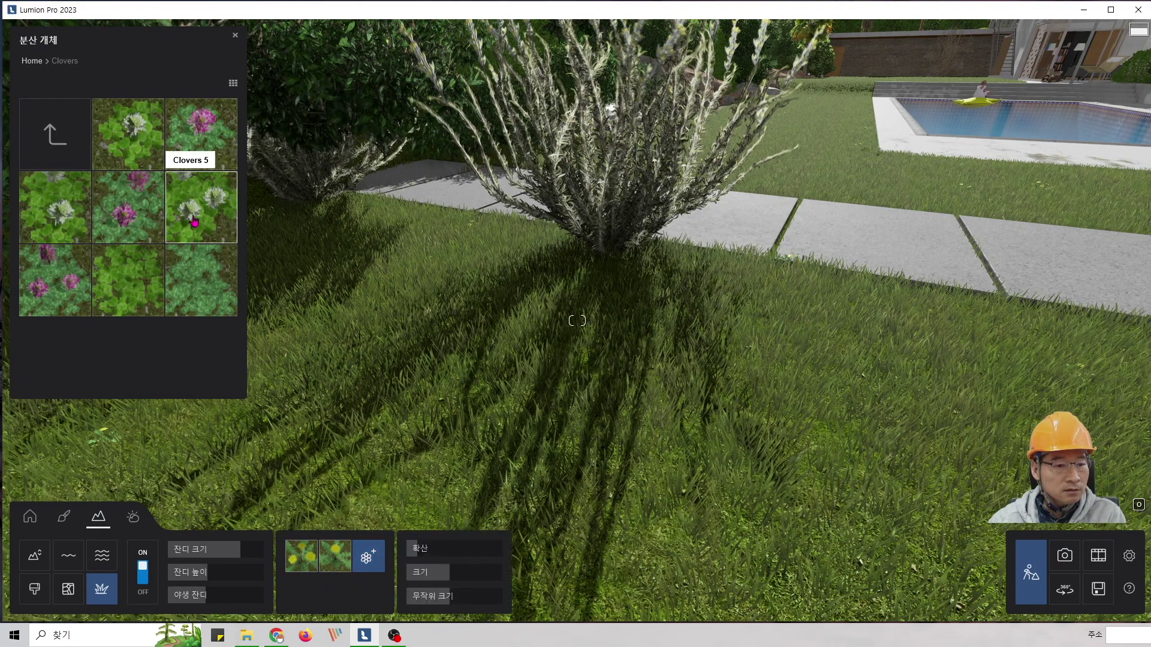
Increase the clovers' size and random size, raise the lawn's grass height and set wild grass to 52%.
left_click_drag(462, 548, 502, 596)
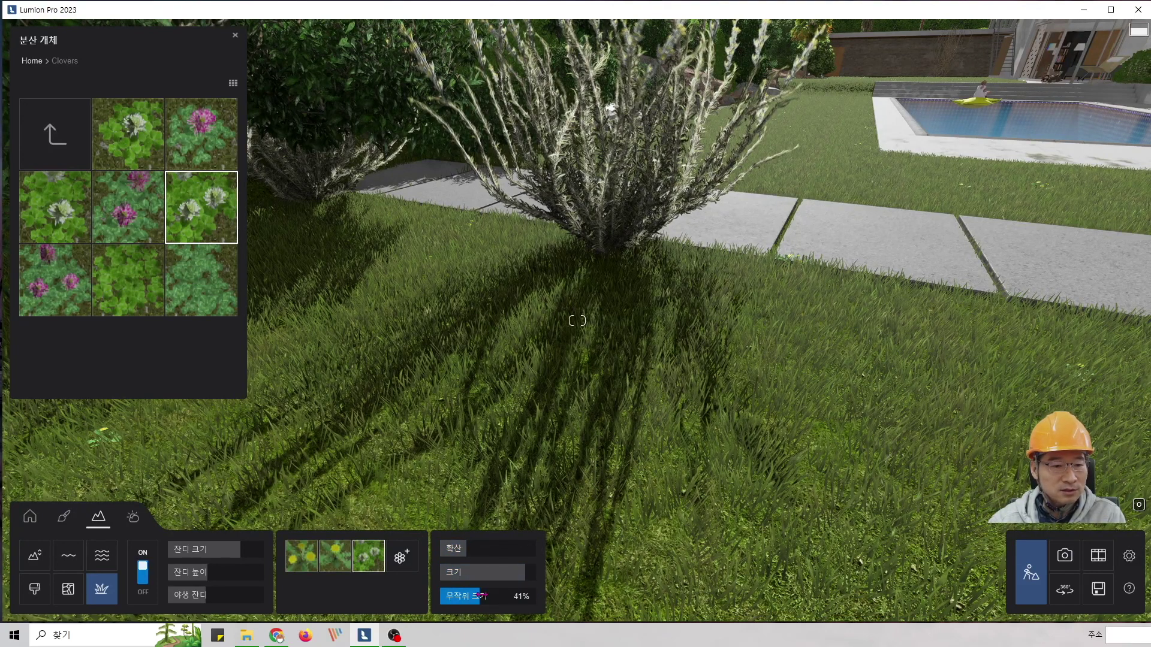
mouse_move(237, 572)
left_mouse_down()
mouse_move(248, 571)
mouse_move(179, 559)
mouse_move(262, 568)
mouse_move(227, 568)
mouse_move(251, 560)
left_mouse_up()
left_click_drag(198, 594, 236, 595)
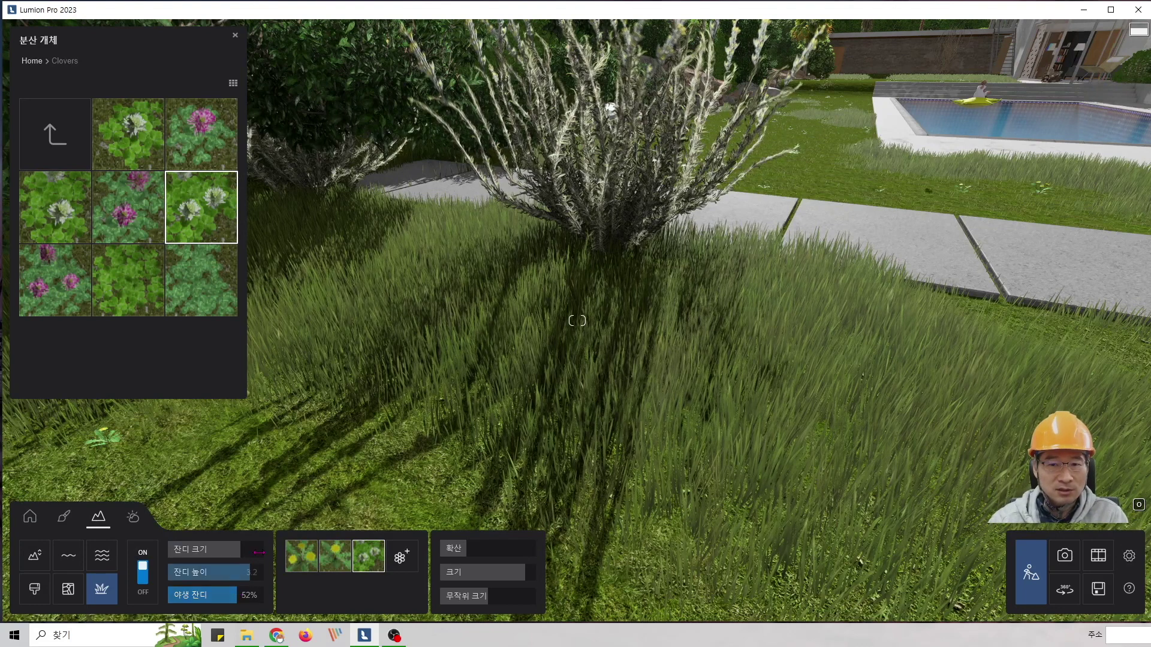
right_click_drag(529, 400, 629, 376)
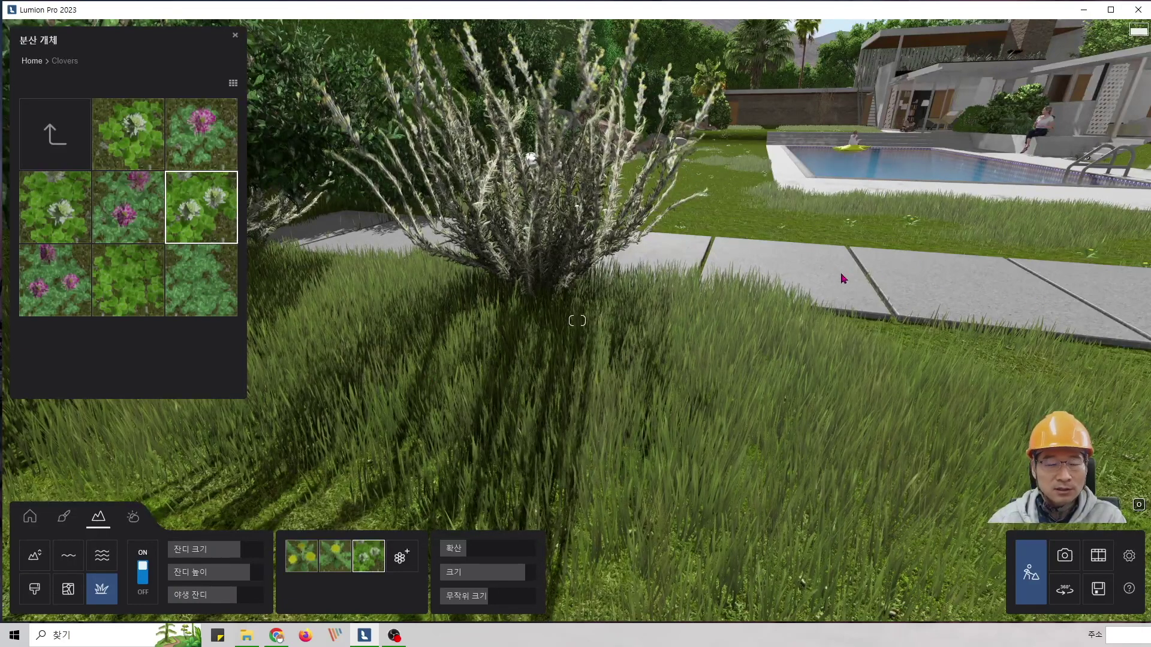
key("d")
key("w")
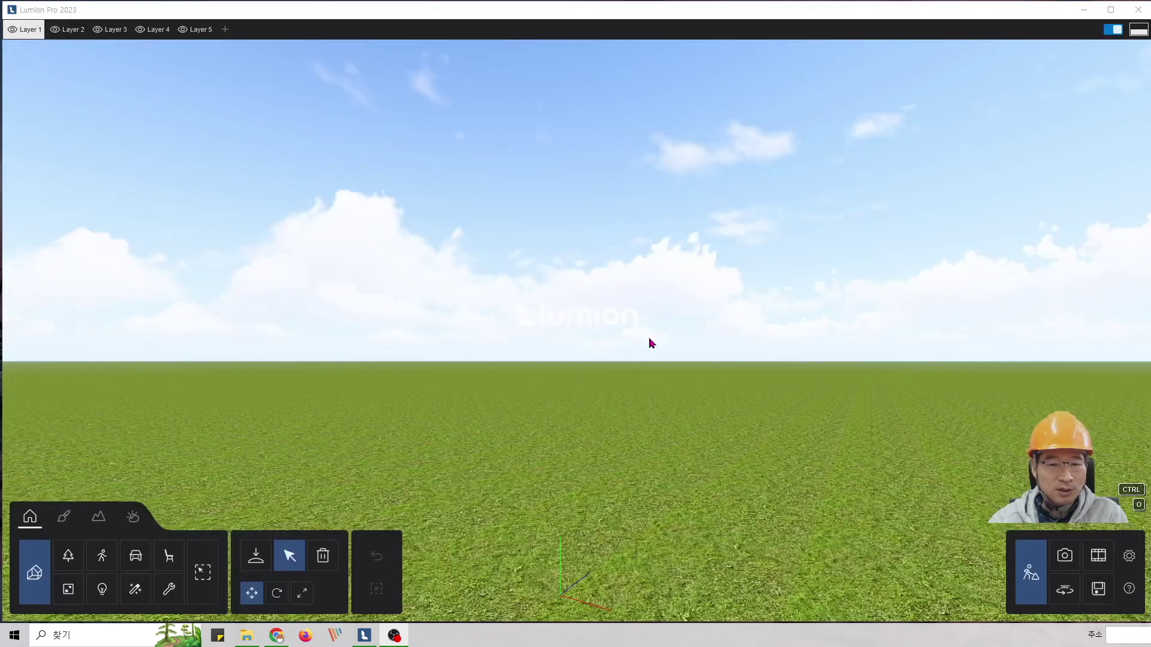
Switch to the empty grass plain scene, turn on OpenStreetMap for the landscape and accept the beta test notice.
left_click(649, 342)
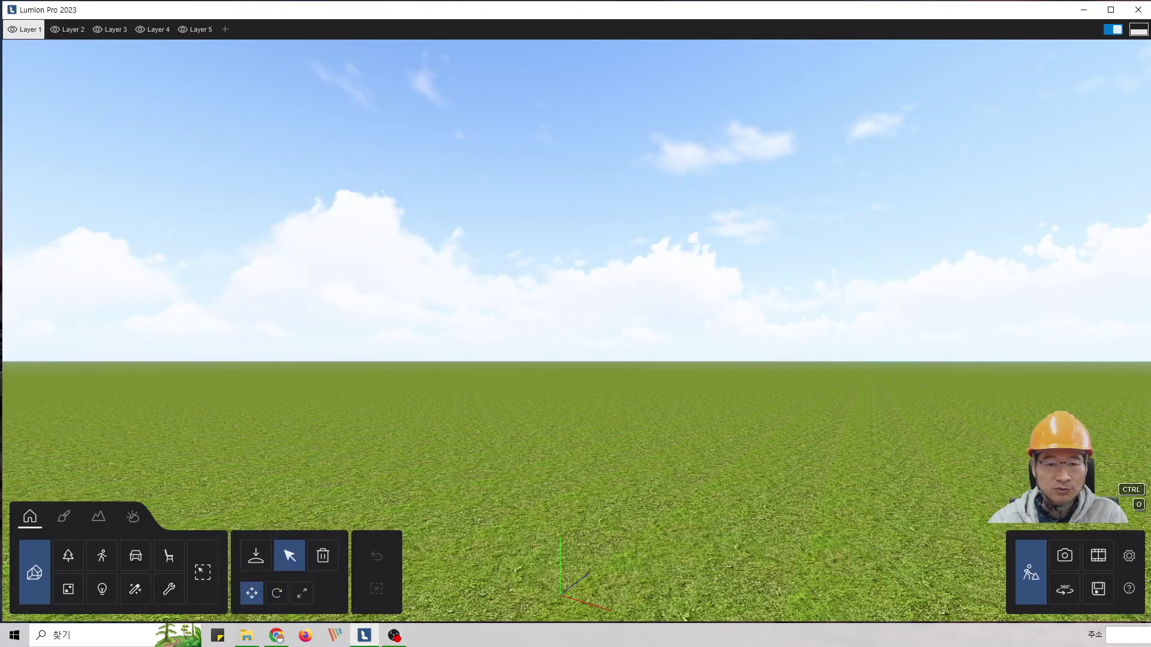
scroll(564, 361, "down", 5)
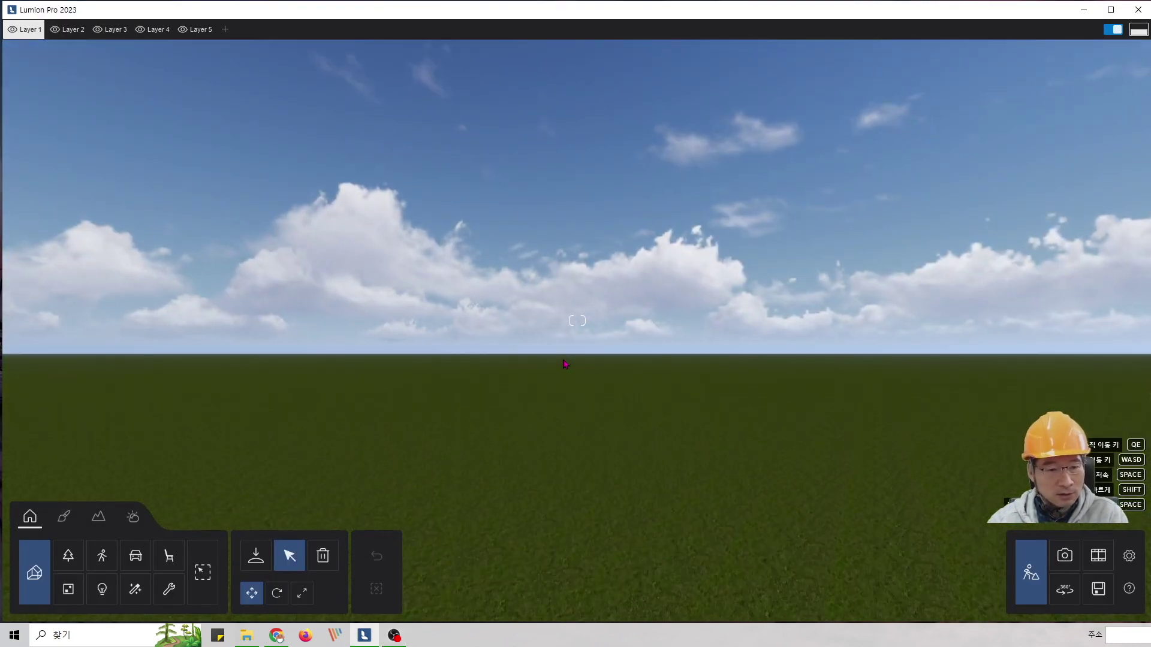
right_click_drag(564, 362, 544, 421)
left_click(98, 517)
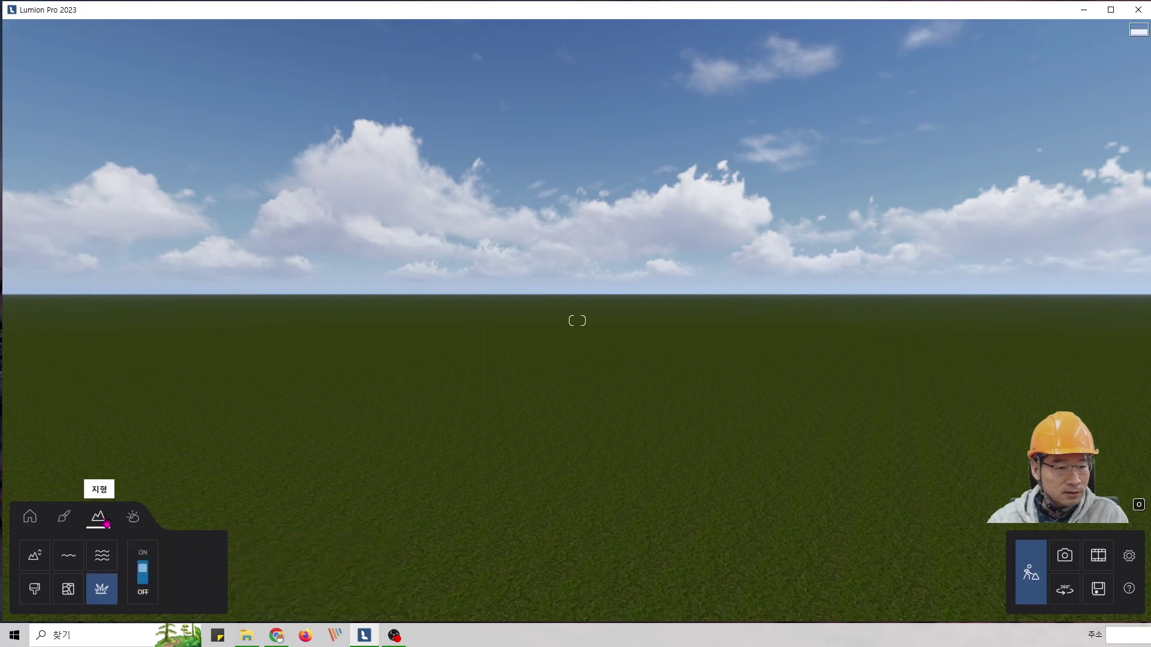
left_click(69, 593)
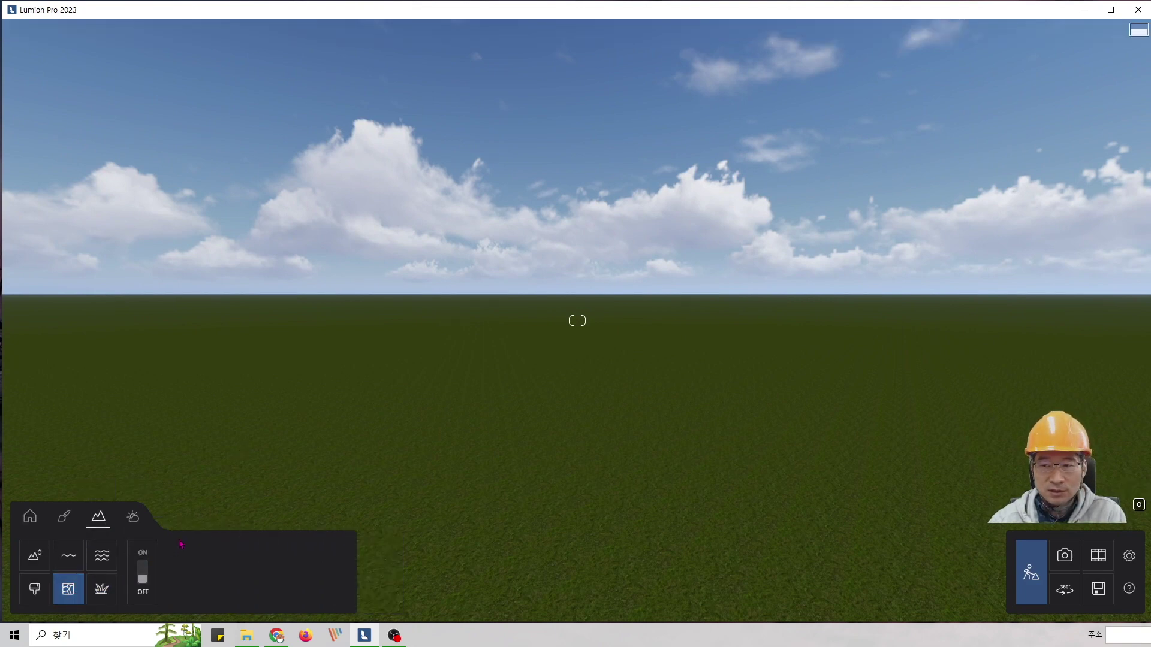
left_click(143, 577)
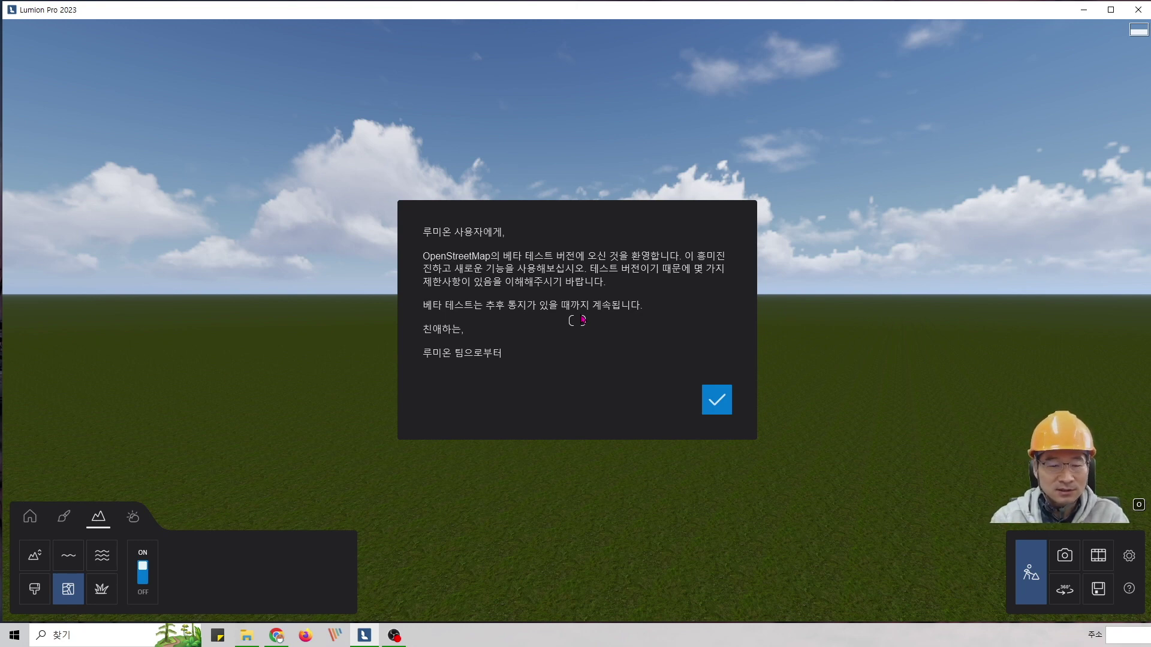
left_click(714, 405)
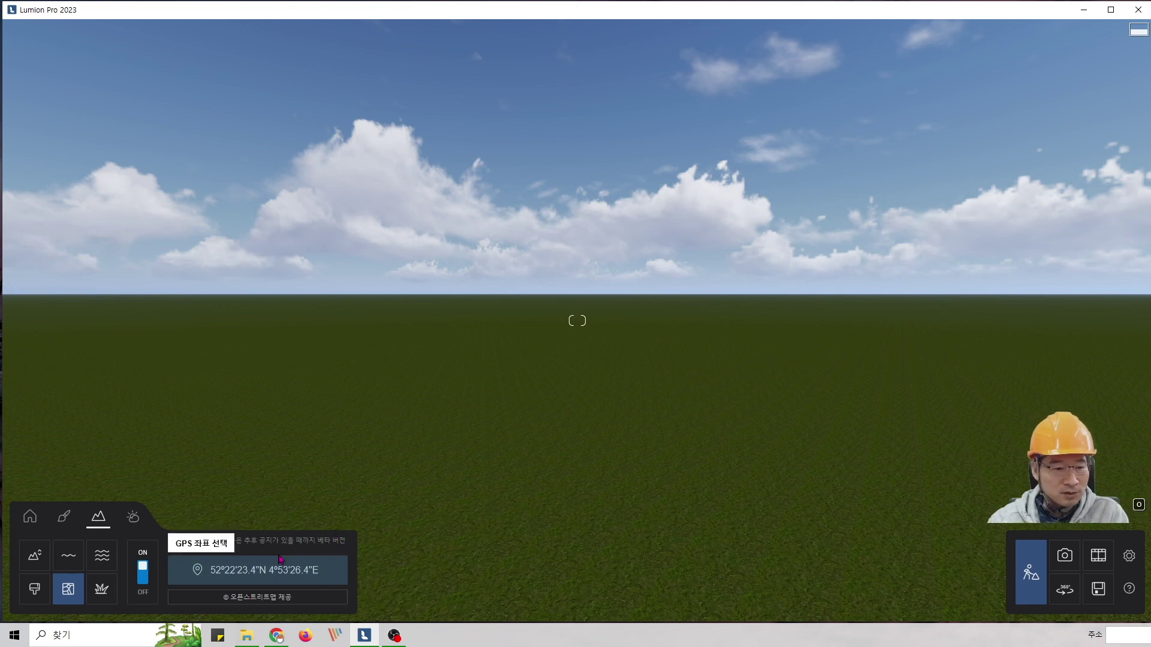
left_click(217, 573)
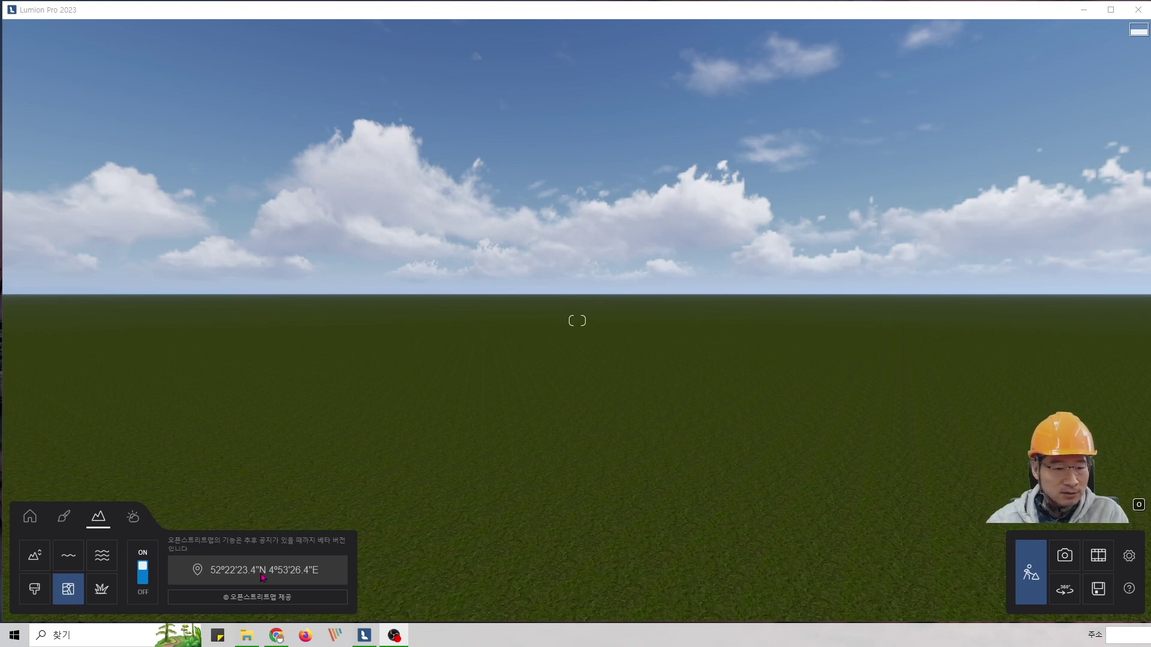
Switch to Google Maps in Chrome and copy the coordinates of a spot in central Germany near Winterberg.
left_click(276, 636)
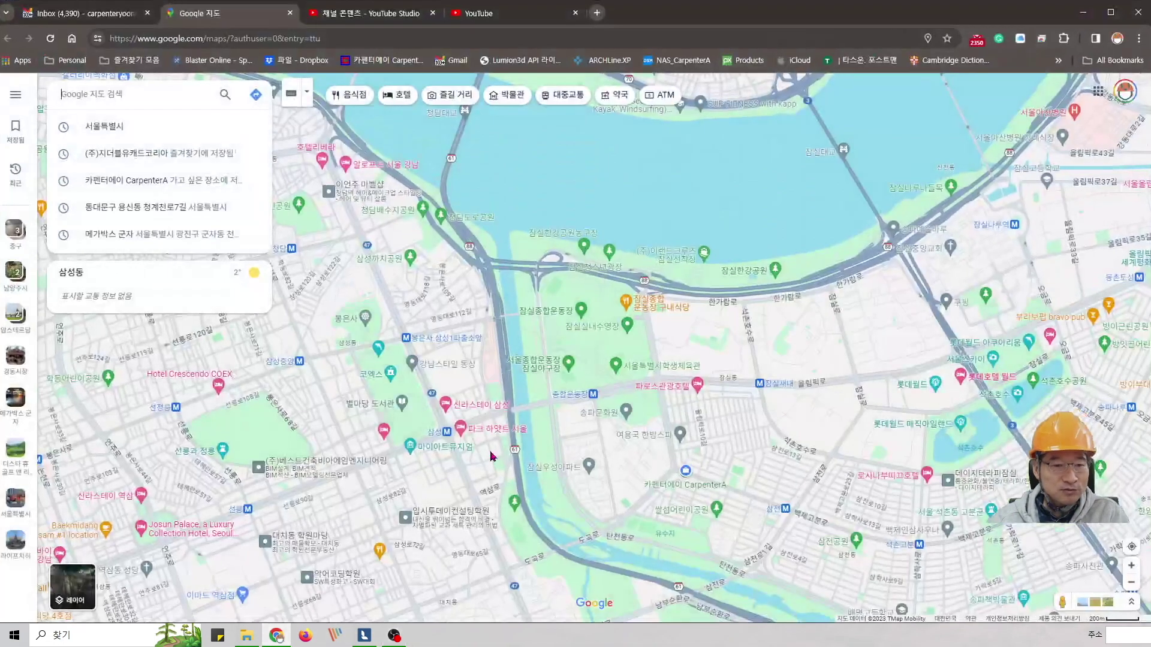
scroll(489, 425, "down", 5)
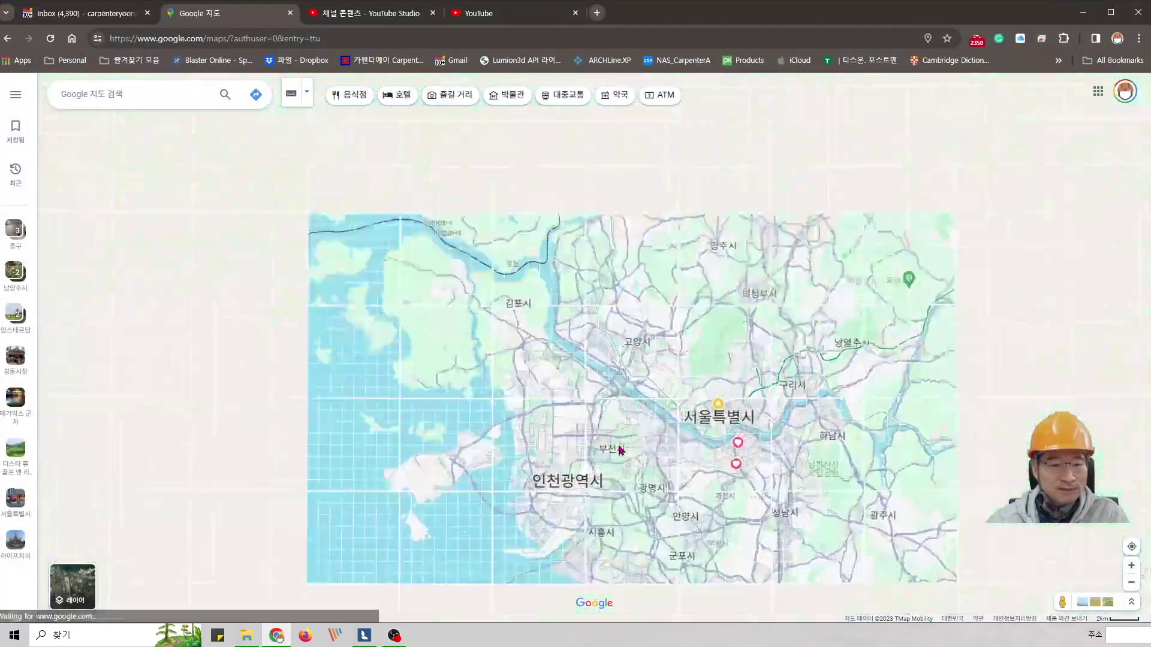
scroll(621, 451, "down", 2)
left_click_drag(480, 390, 575, 431)
scroll(352, 431, "down", 1)
left_click_drag(421, 421, 671, 423)
left_click_drag(521, 425, 732, 447)
left_click_drag(365, 377, 738, 423)
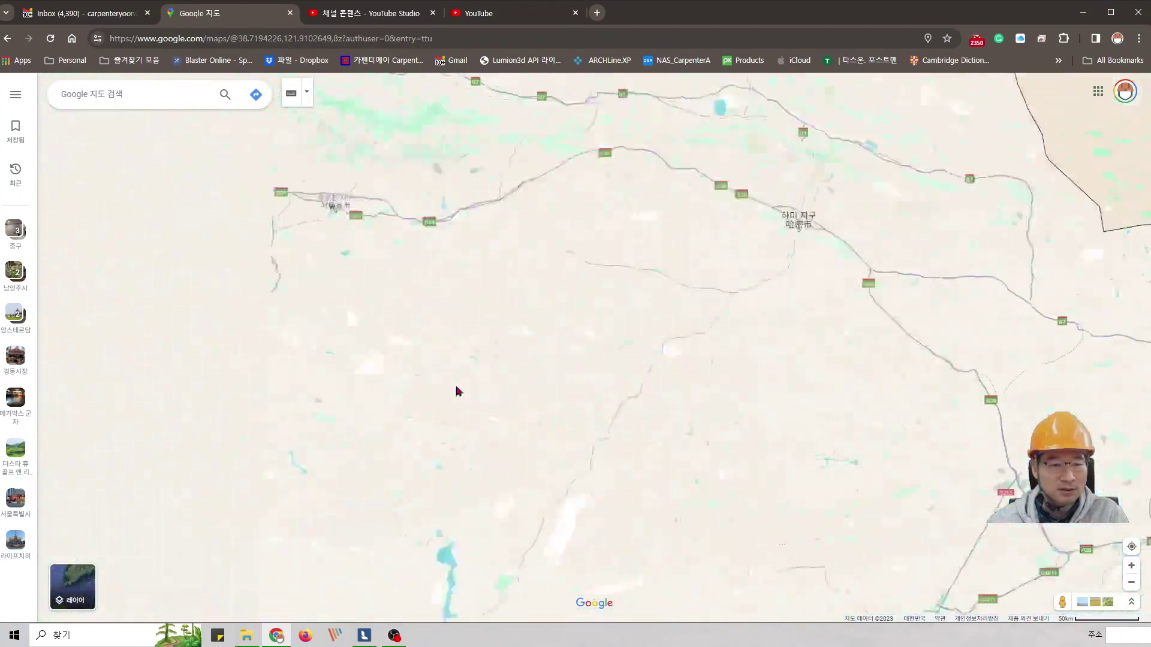
left_click_drag(443, 393, 648, 468)
scroll(450, 461, "down", 2)
left_click_drag(372, 396, 599, 444)
left_click_drag(395, 414, 572, 452)
scroll(570, 452, "down", 1)
left_click_drag(360, 362, 635, 390)
left_click_drag(383, 395, 645, 406)
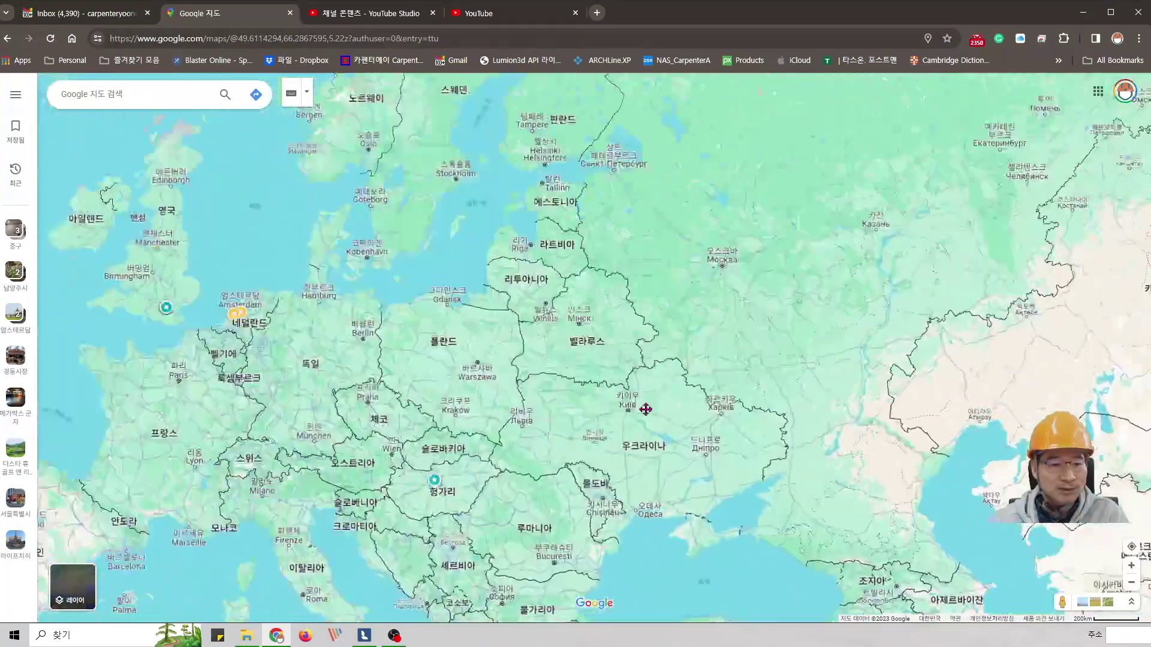
scroll(433, 421, "up", 2)
scroll(458, 380, "up", 2)
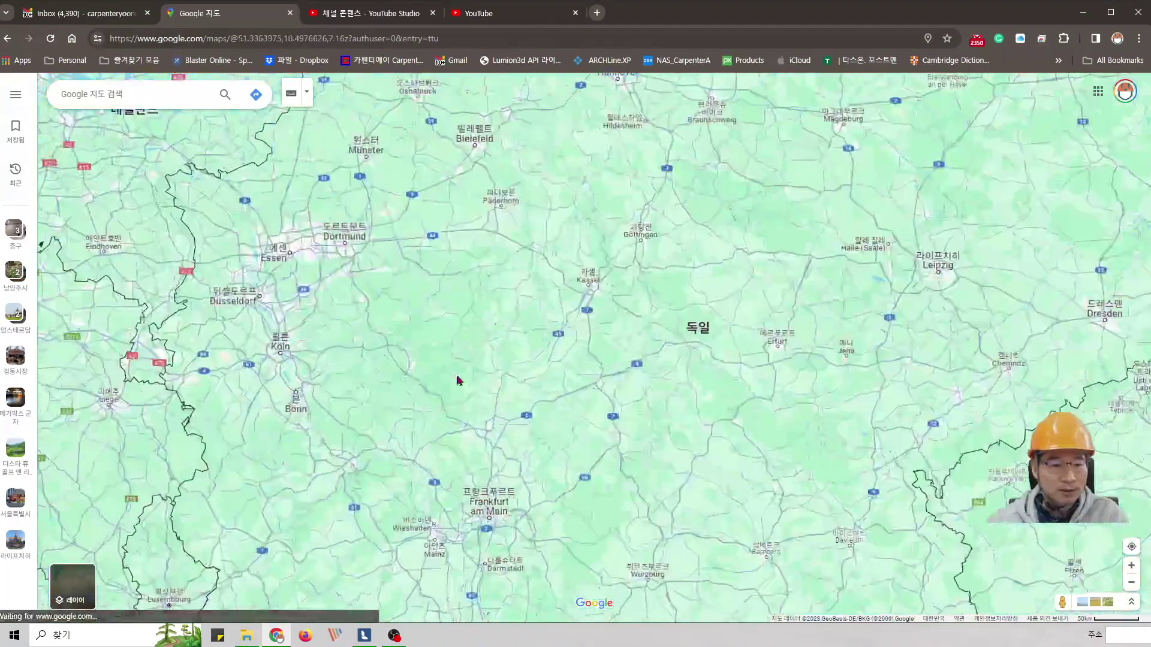
right_click(463, 331)
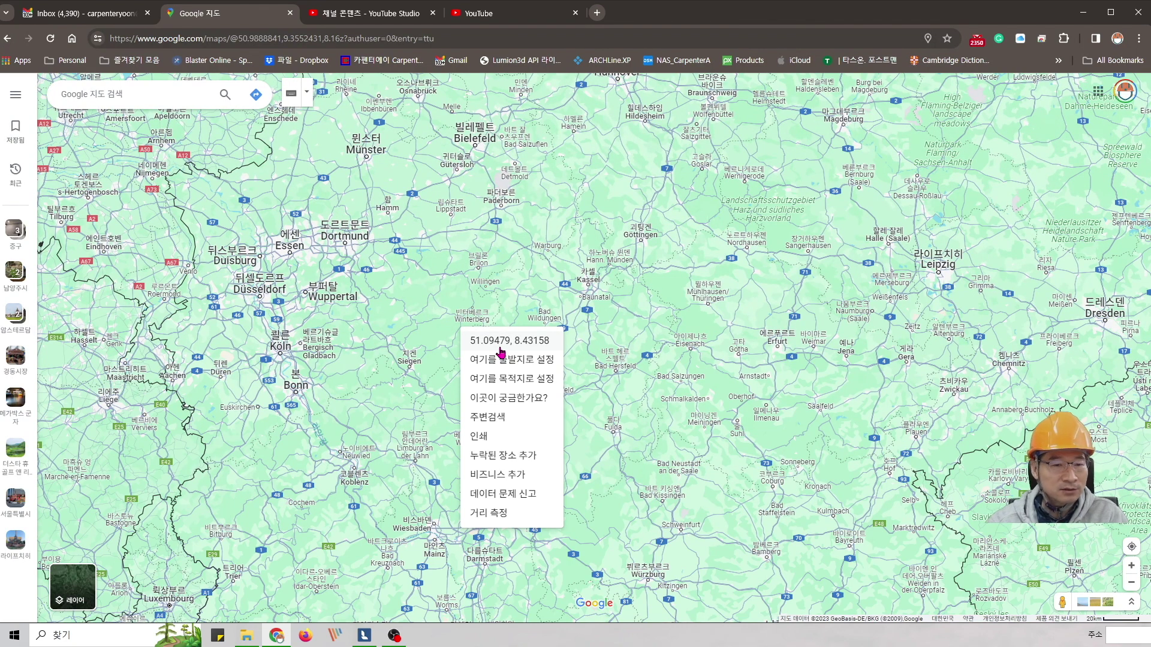
left_click(522, 342)
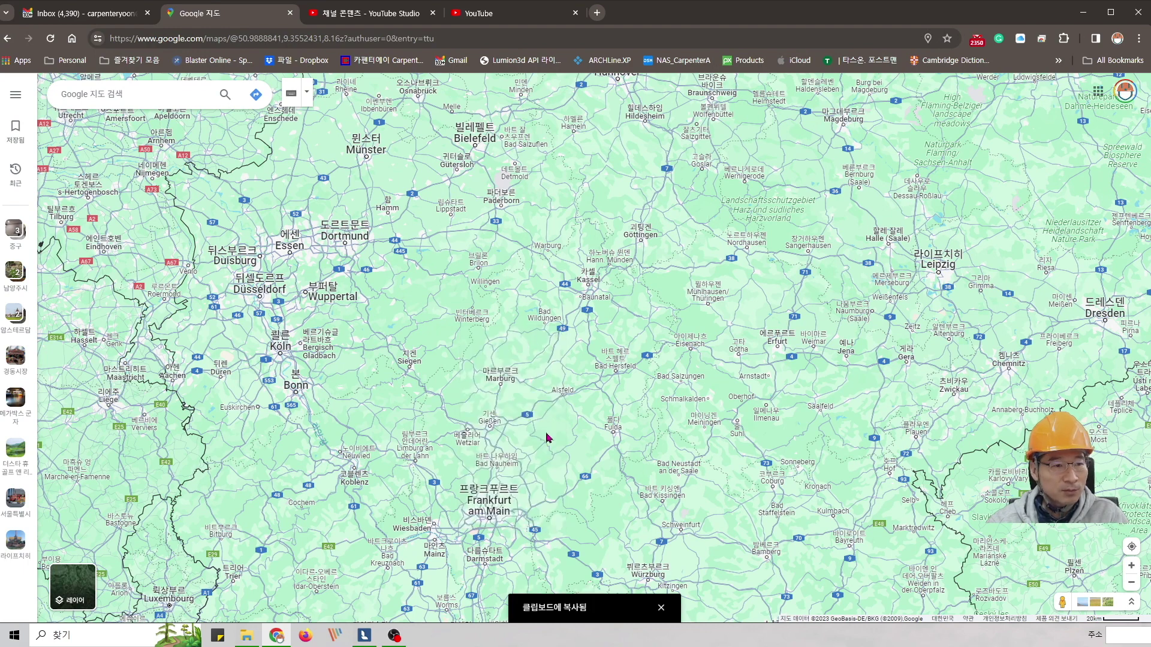
Paste the copied coordinates into a new Notepad document, widen it to fit them on one line and select the text.
key("super")
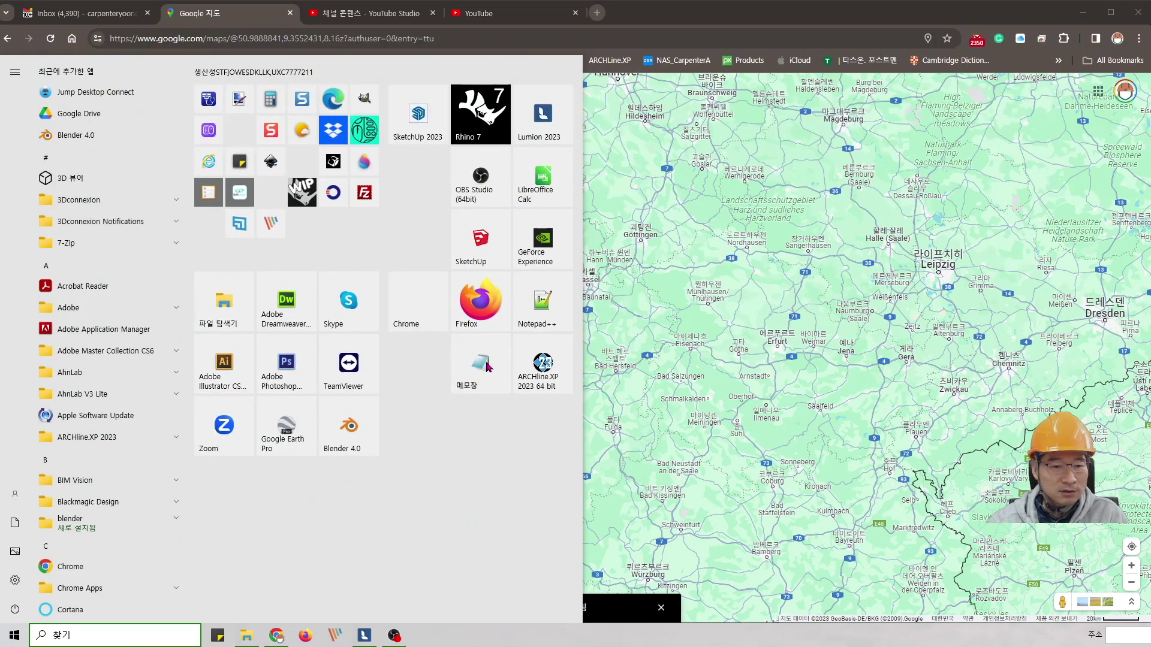
left_click(480, 364)
type("51.094785099094445, 8.431578091931453")
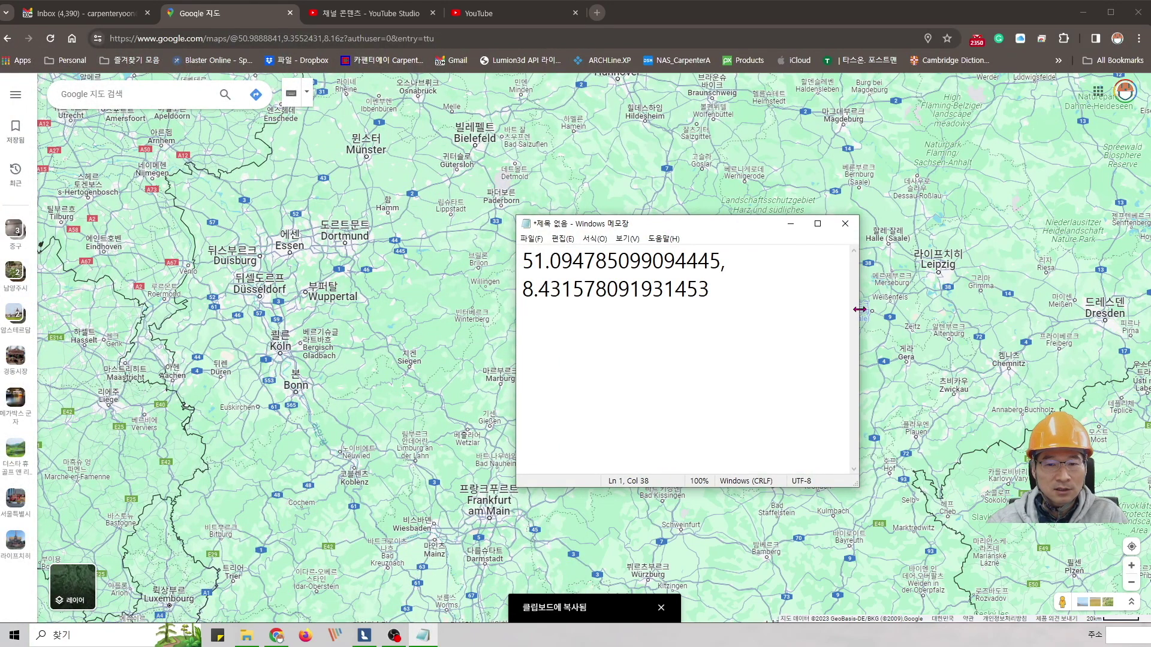
left_click_drag(860, 309, 1146, 321)
left_click_drag(923, 260, 517, 258)
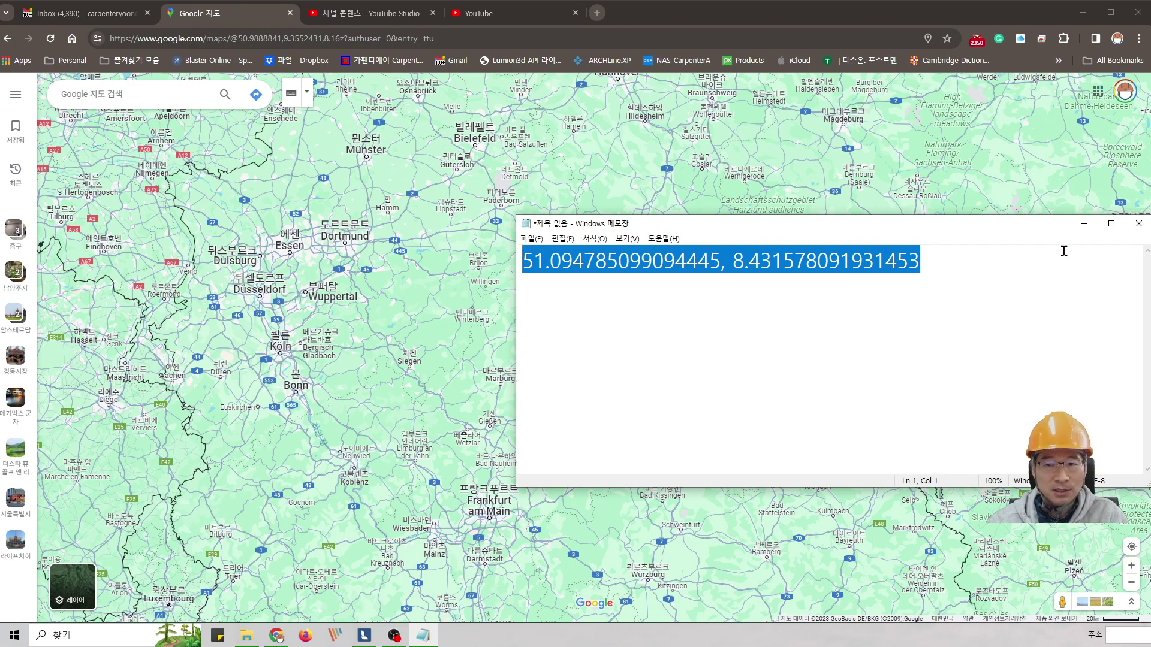
left_click(1083, 224)
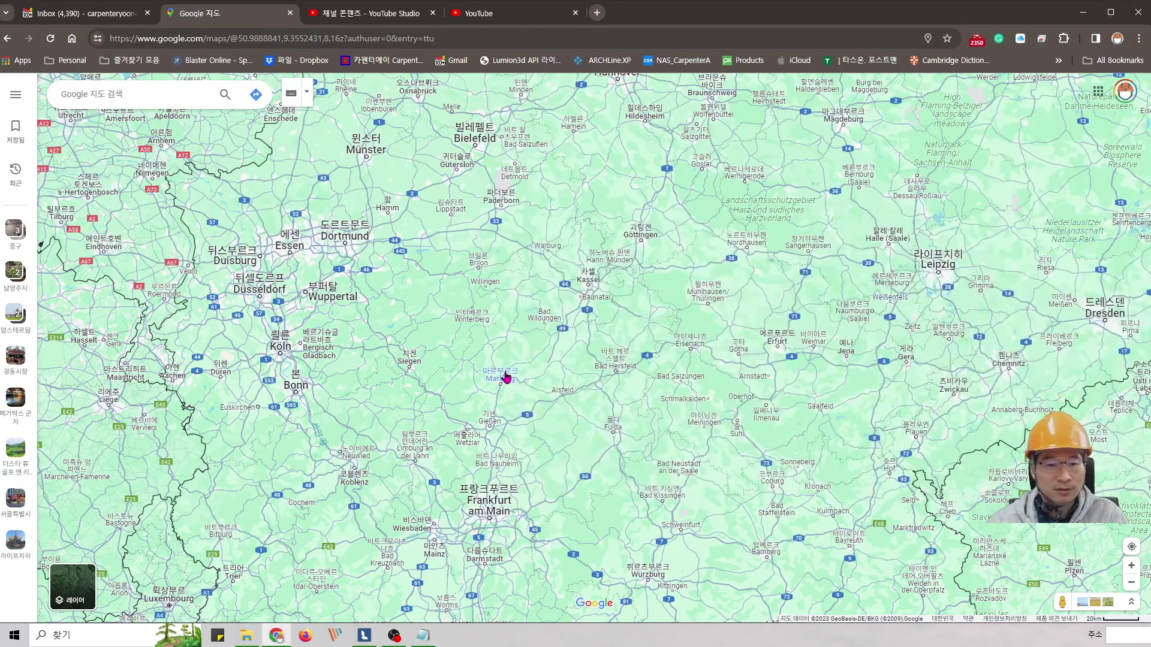
Return to Lumion, open the OpenStreetMap location picker and search for 51.094784, 8.431578.
left_click(1083, 12)
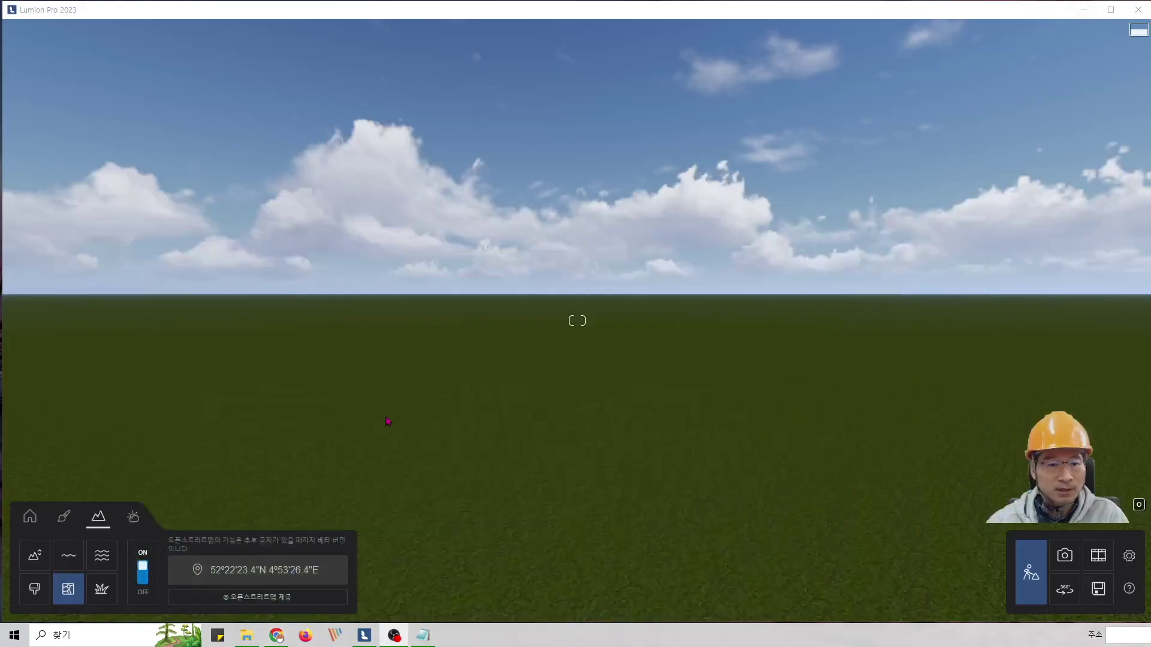
left_click(244, 571)
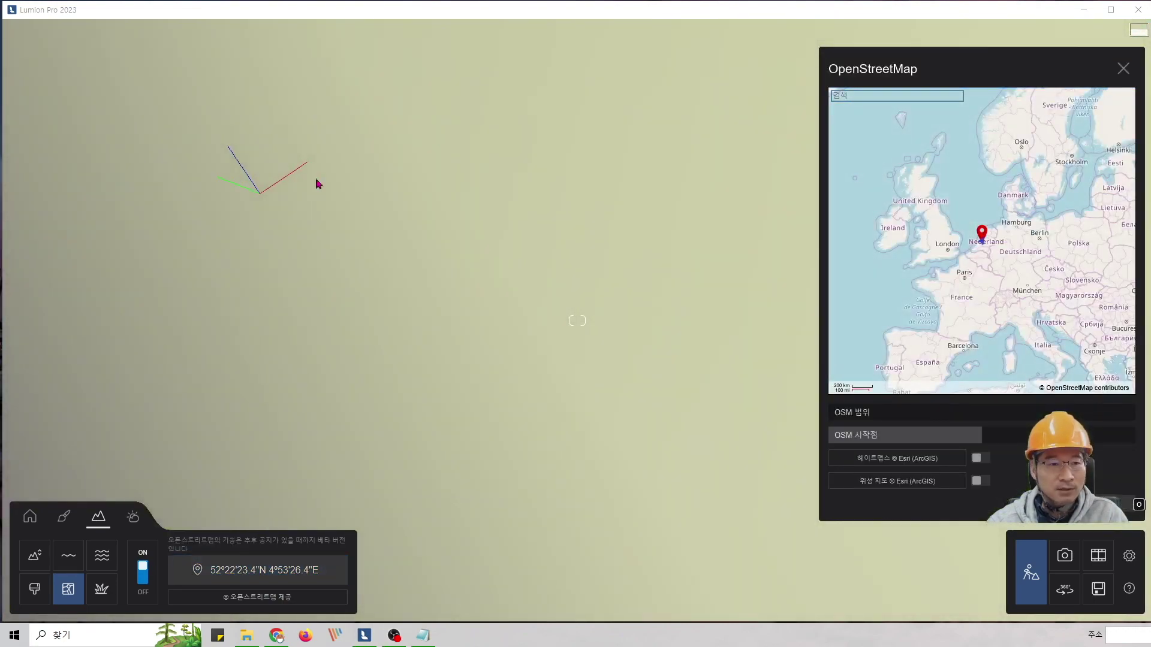
left_click(850, 96)
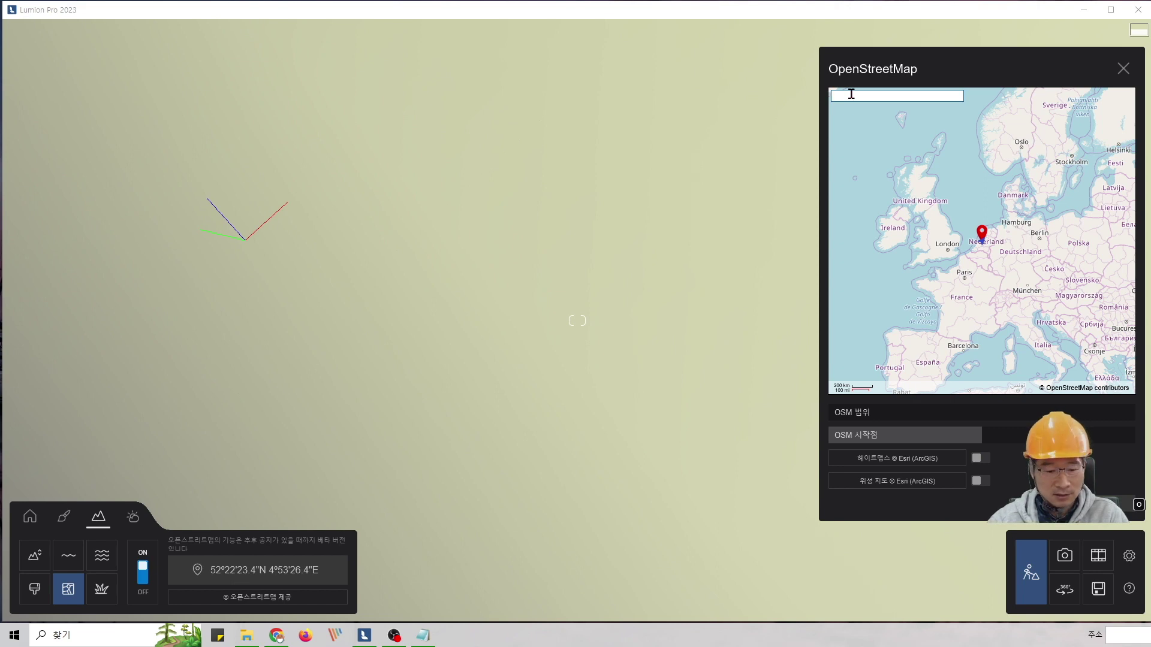
type("51.094784, 8.431578")
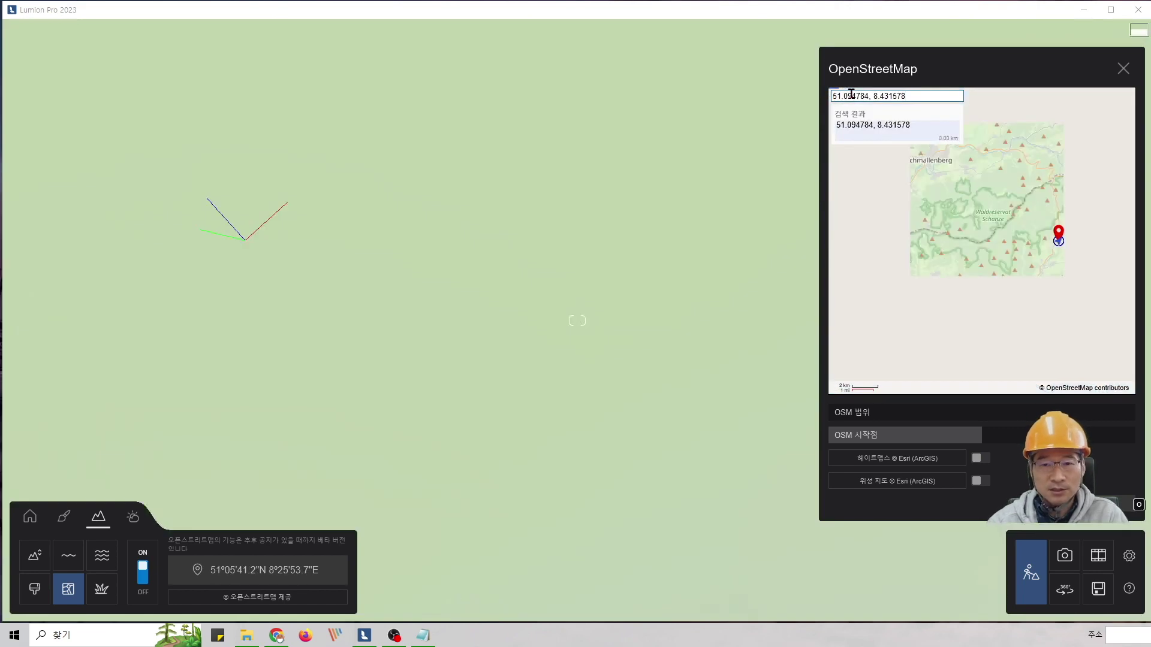
left_click_drag(1042, 251, 994, 261)
scroll(994, 261, "down", 2)
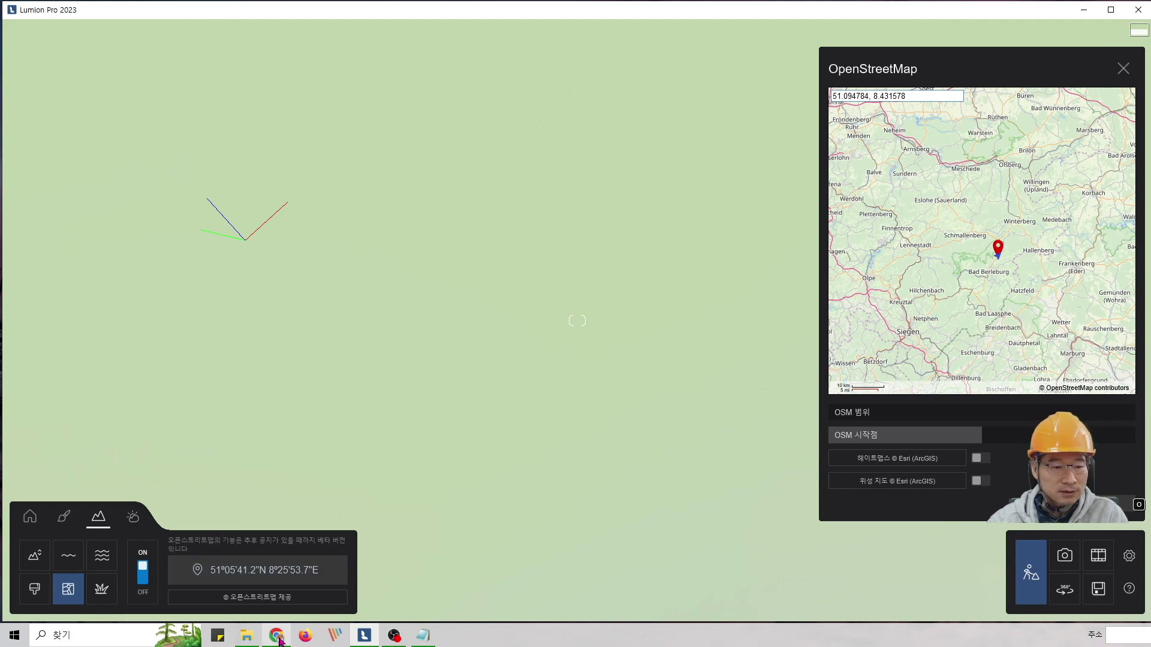
Switch to Google Maps and try to get the coordinates of the hillside in Sanbon-dong, Gunpo, South Korea.
left_click(279, 638)
left_click_drag(544, 318, 488, 331)
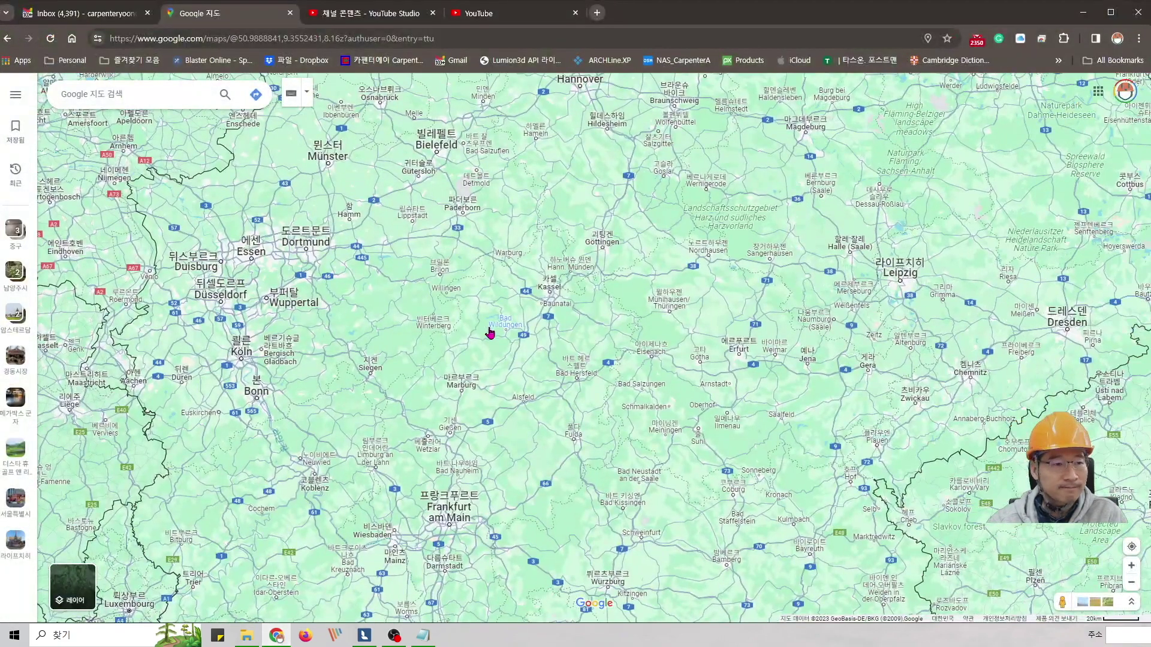
scroll(489, 332, "down", 4)
left_click_drag(707, 371, 422, 308)
left_click_drag(599, 360, 351, 264)
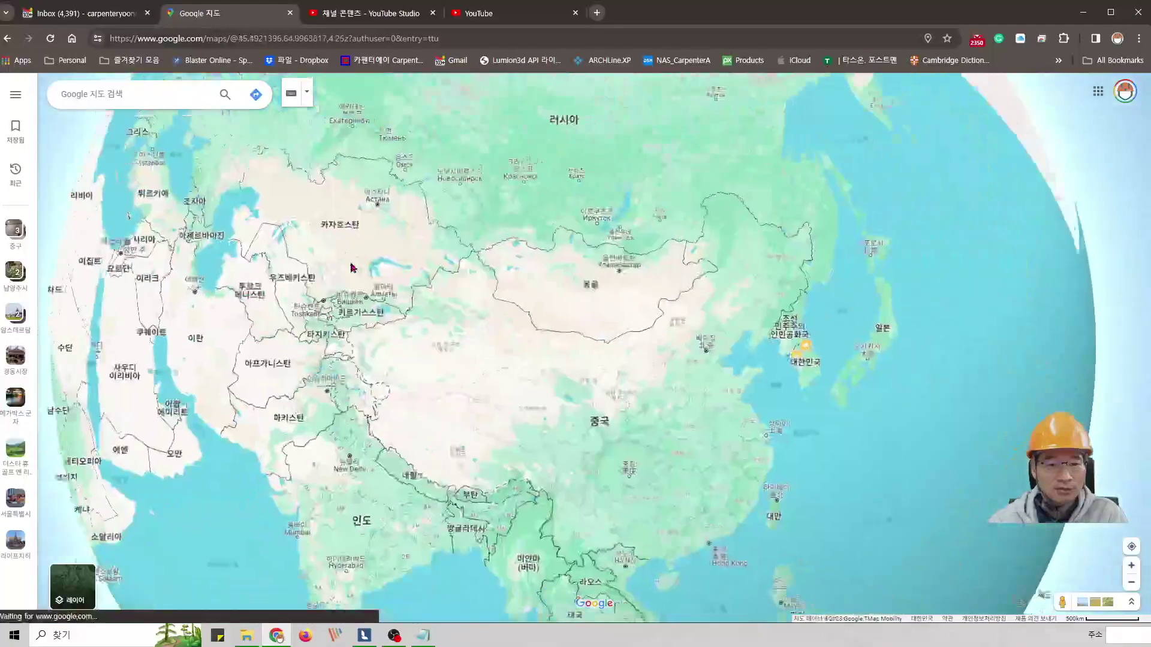
scroll(619, 327, "up", 6)
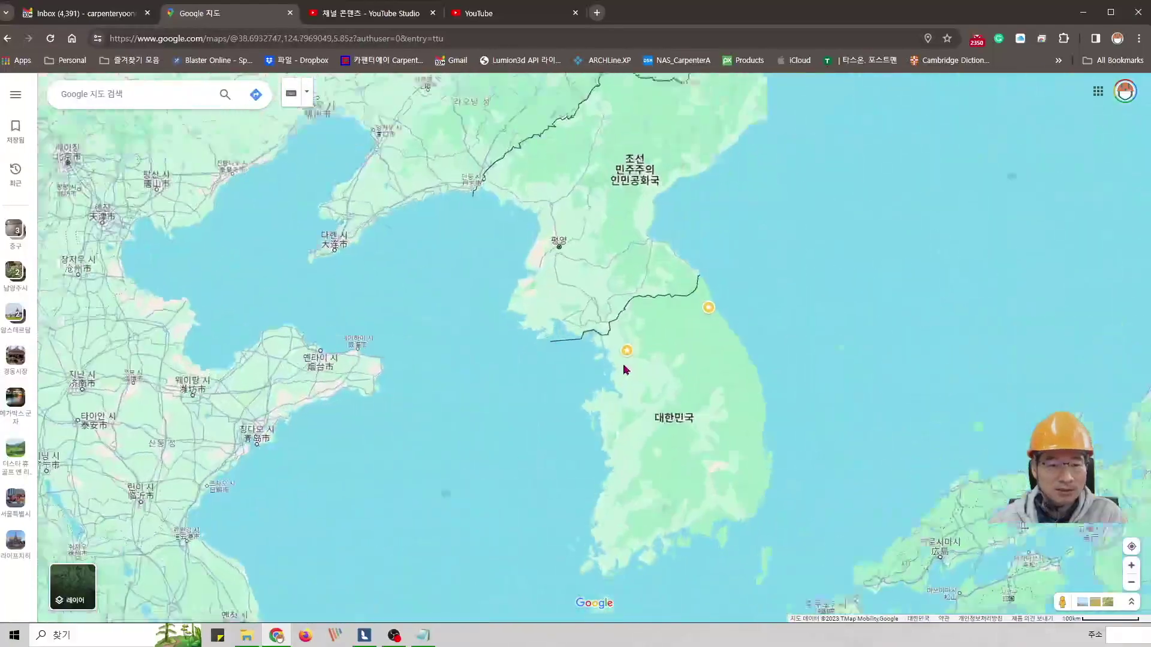
scroll(624, 369, "up", 8)
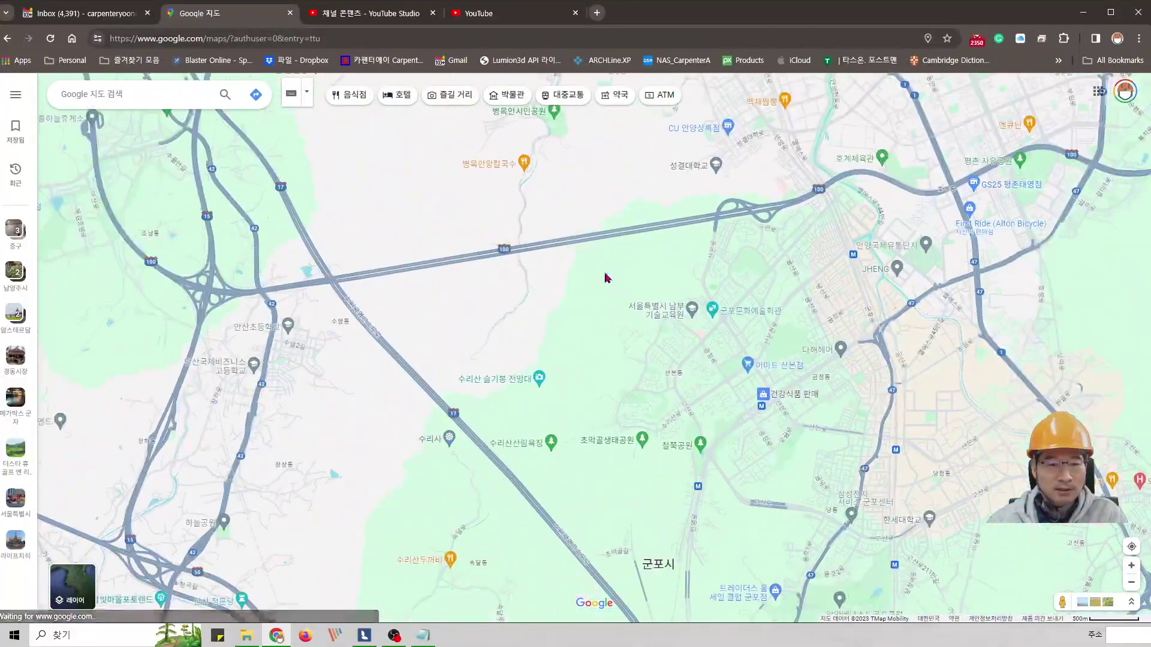
right_click(604, 277)
left_click(594, 268)
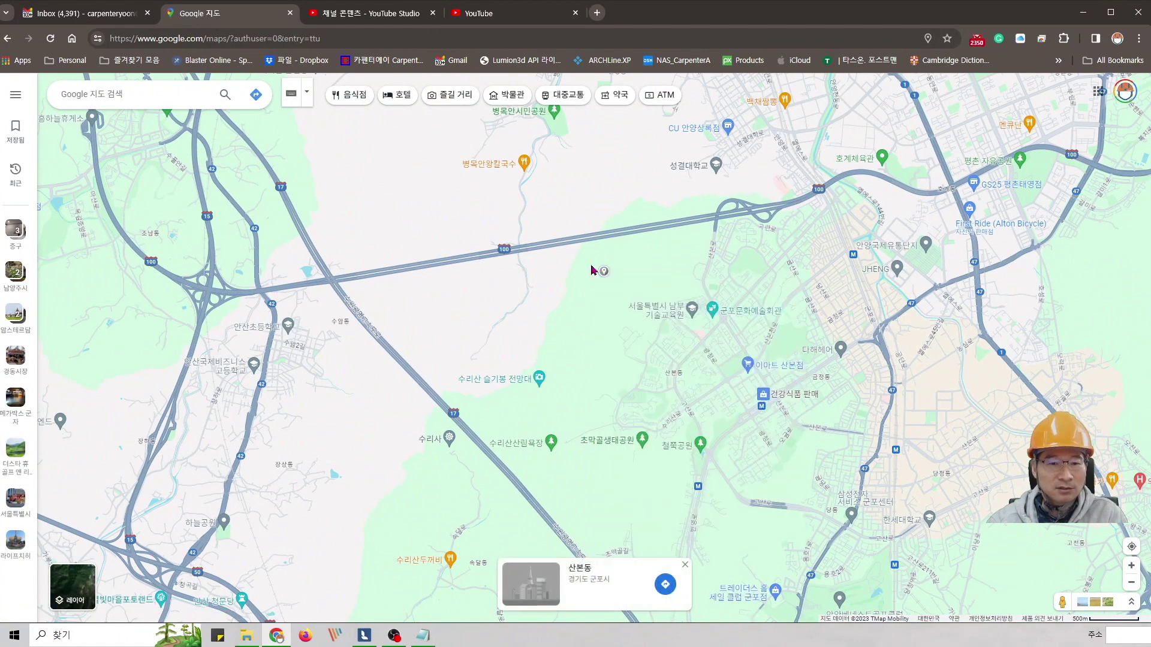
left_click(593, 272)
right_click(601, 285)
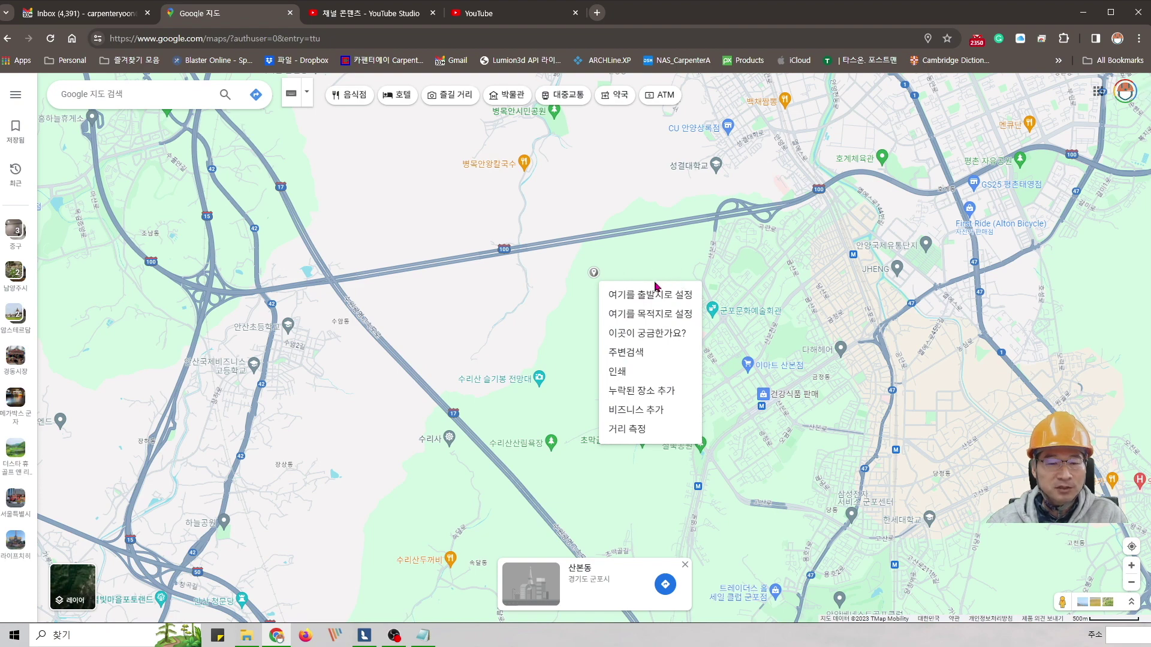
scroll(539, 329, "down", 3)
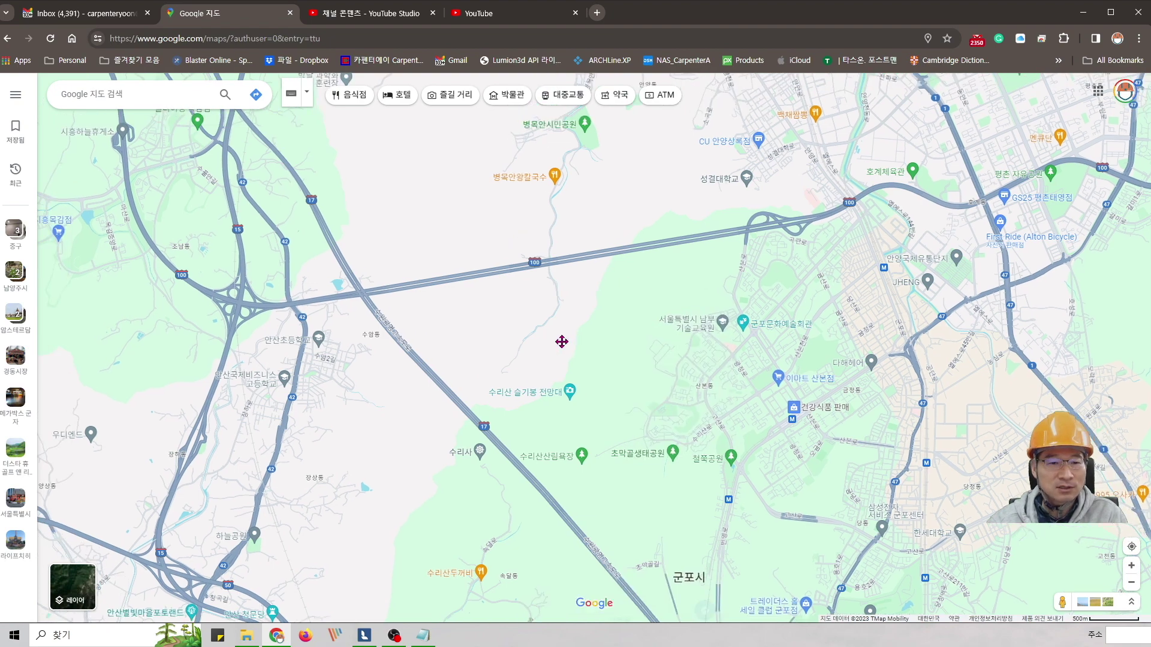
left_click_drag(502, 348, 606, 358)
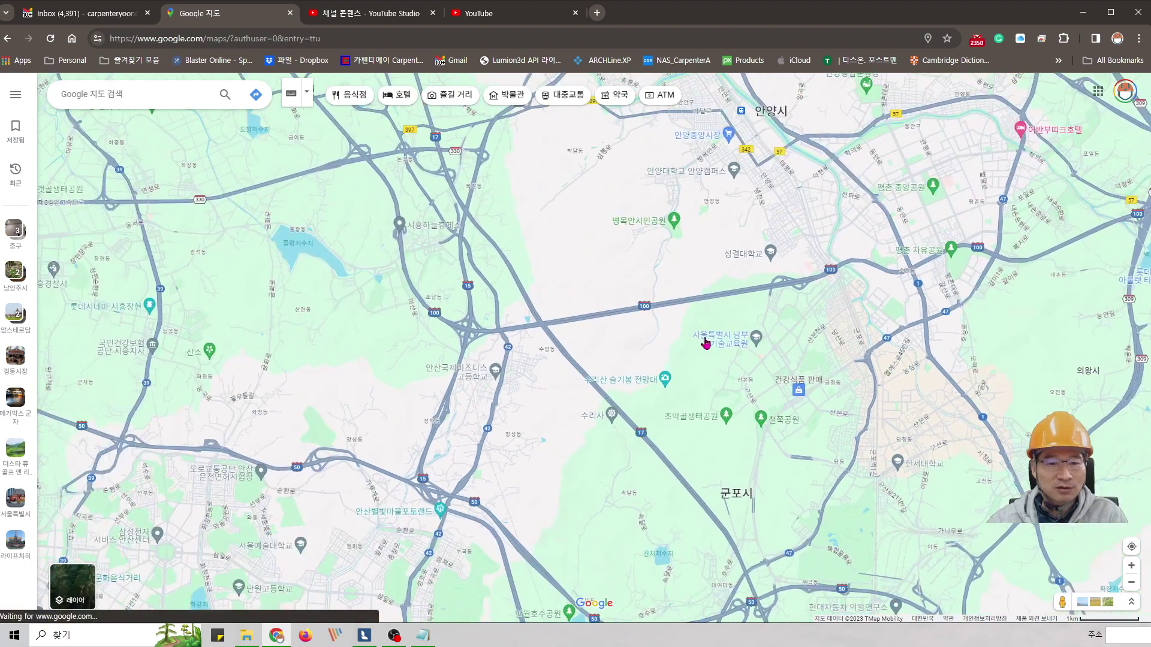
left_click_drag(688, 341, 542, 326)
scroll(605, 345, "down", 1)
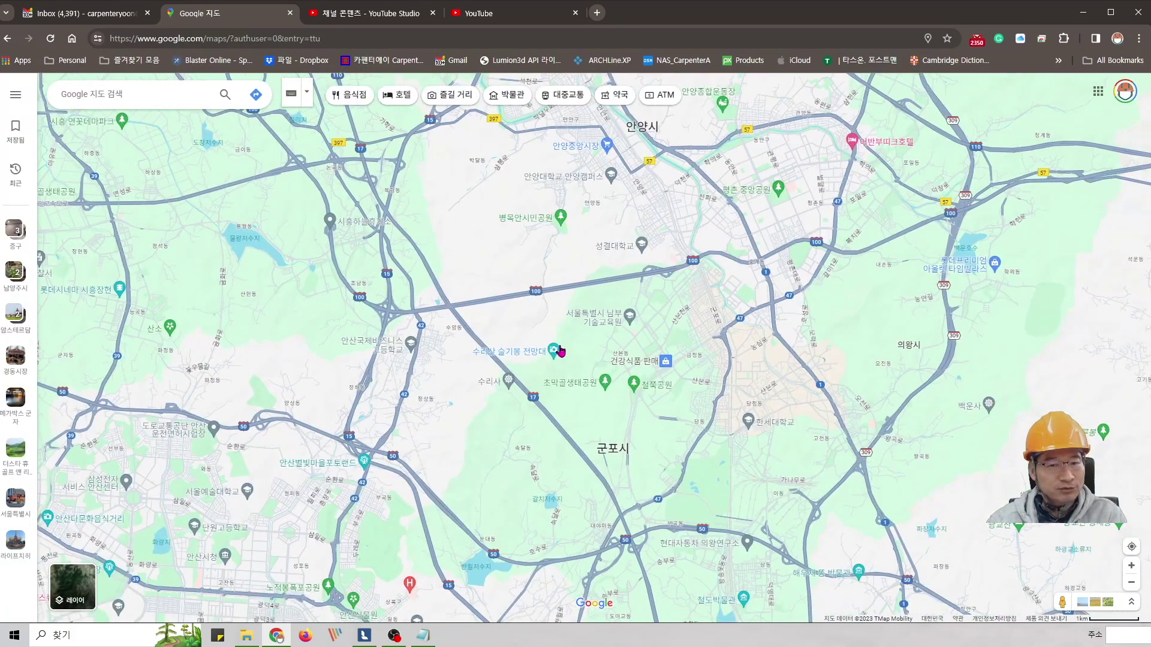
mouse_move(559, 350)
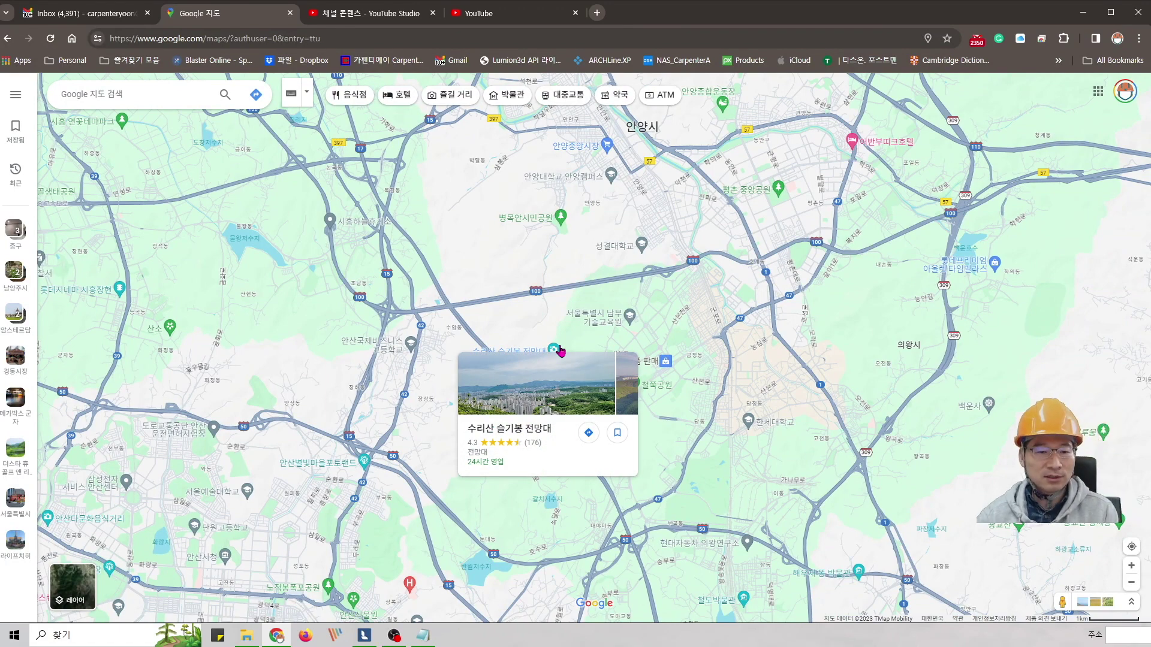
left_click_drag(581, 304, 562, 266)
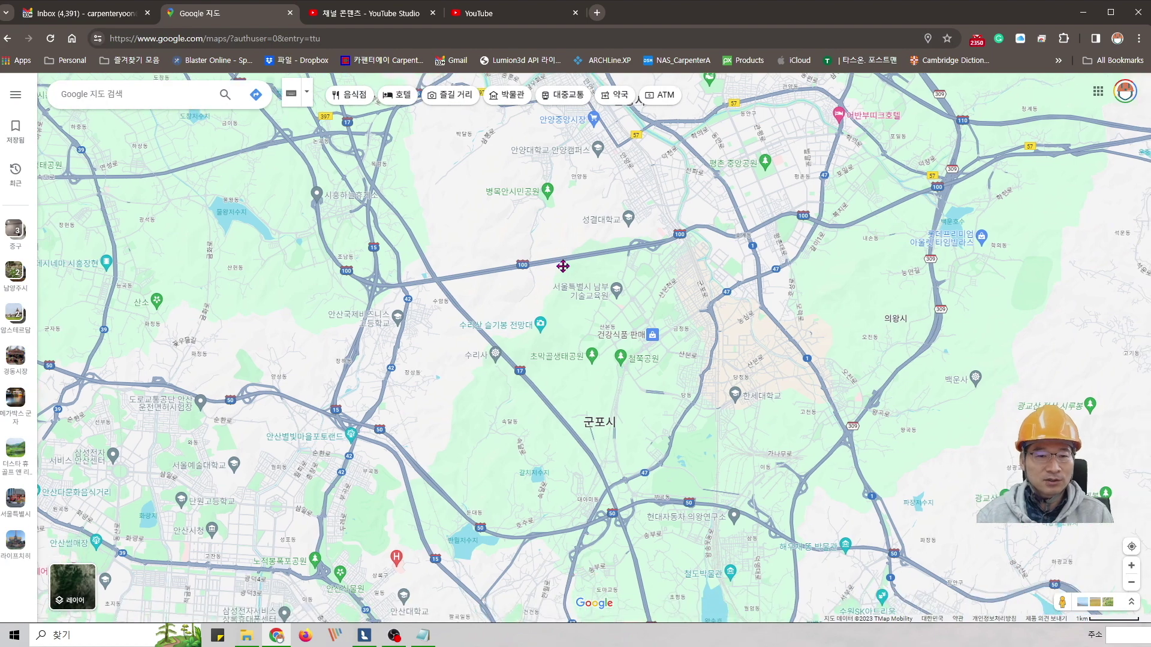
Return to Lumion, close the OpenStreetMap location picker and open the OpenStreetMap copyright page linked from the terrain settings.
left_click(1084, 11)
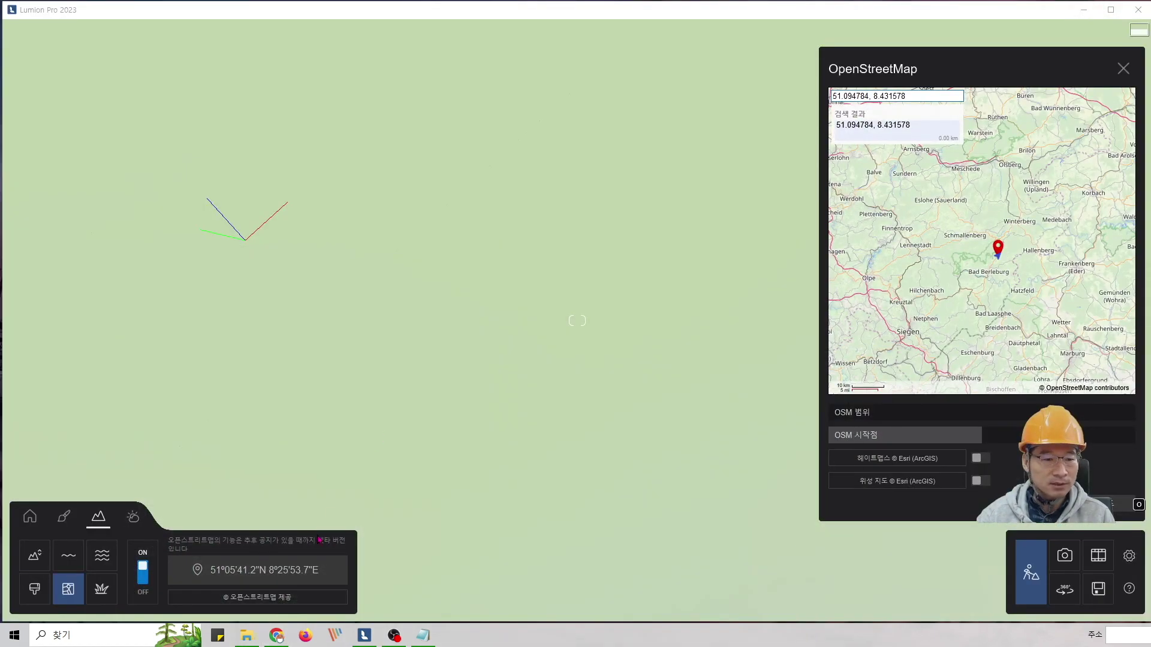
left_click(1120, 70)
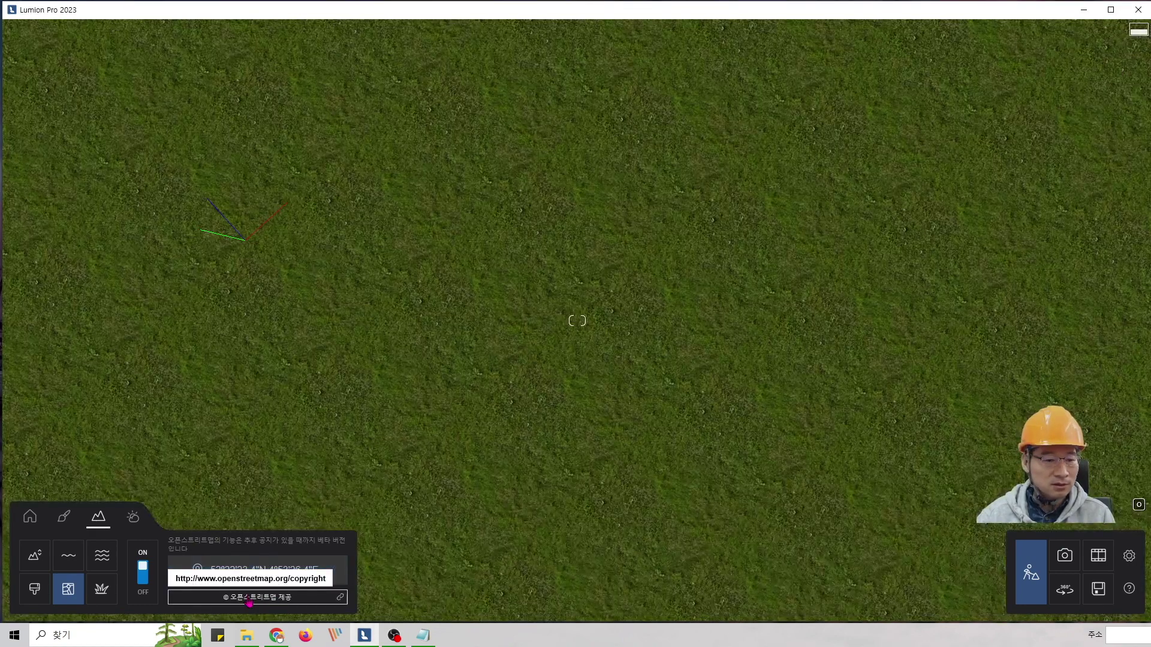
left_click(311, 599)
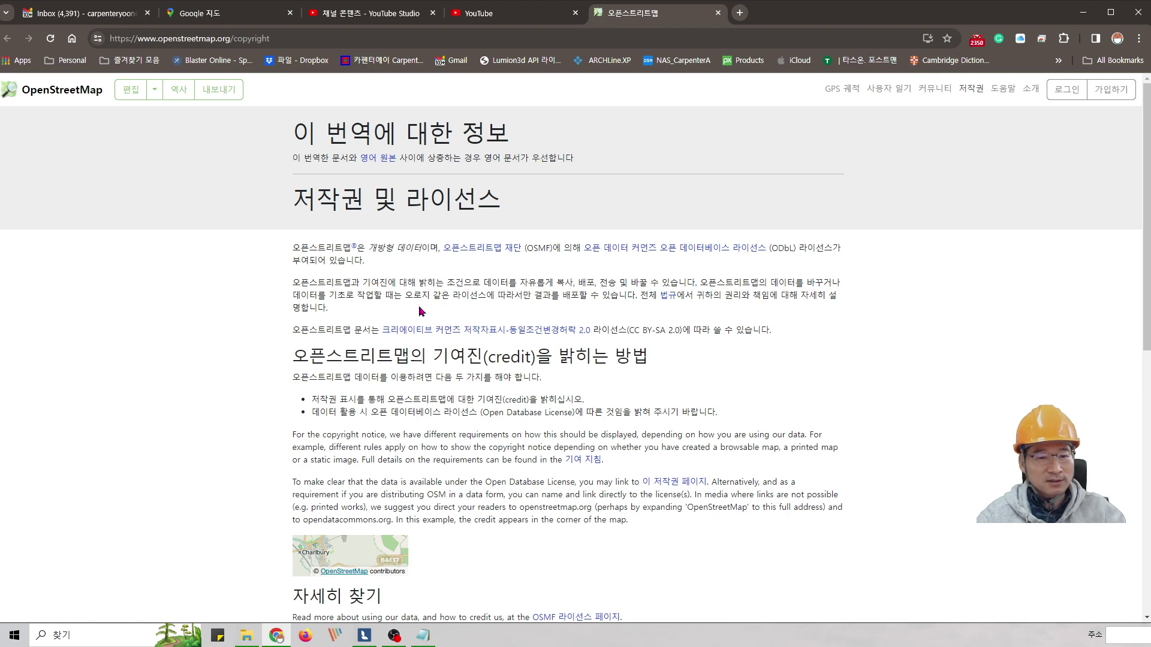
scroll(750, 429, "down", 3)
scroll(749, 429, "up", 3)
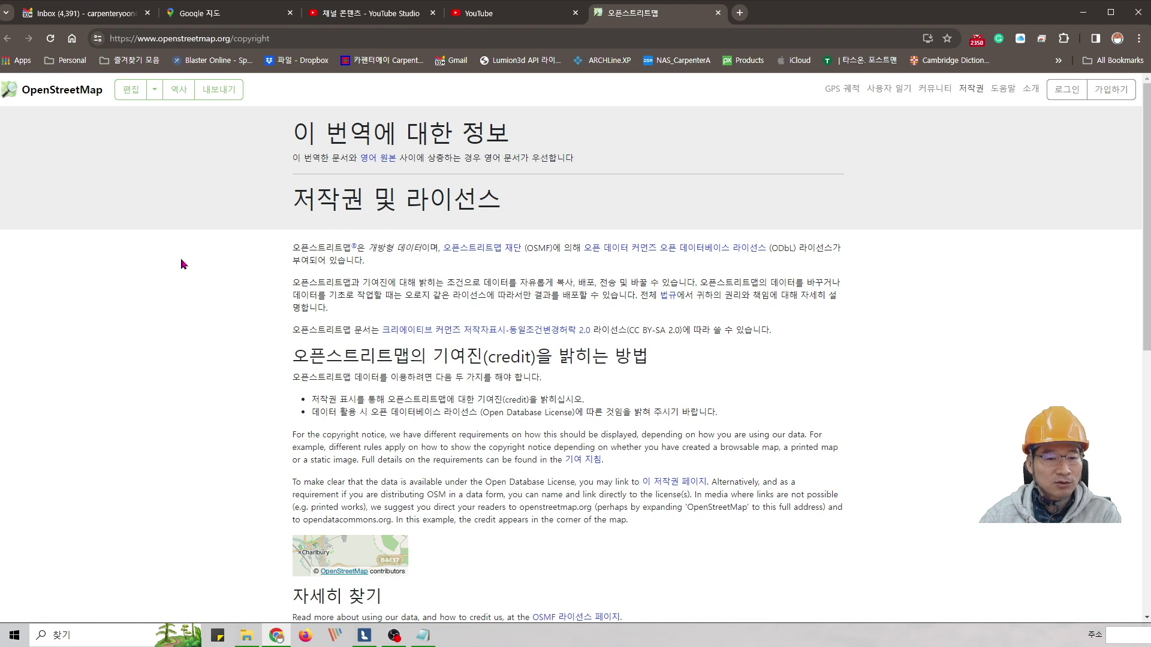
Remove "copyright" from the web address and load the main OpenStreetMap site.
left_click(245, 40)
left_click(258, 38)
left_click_drag(234, 38, 372, 49)
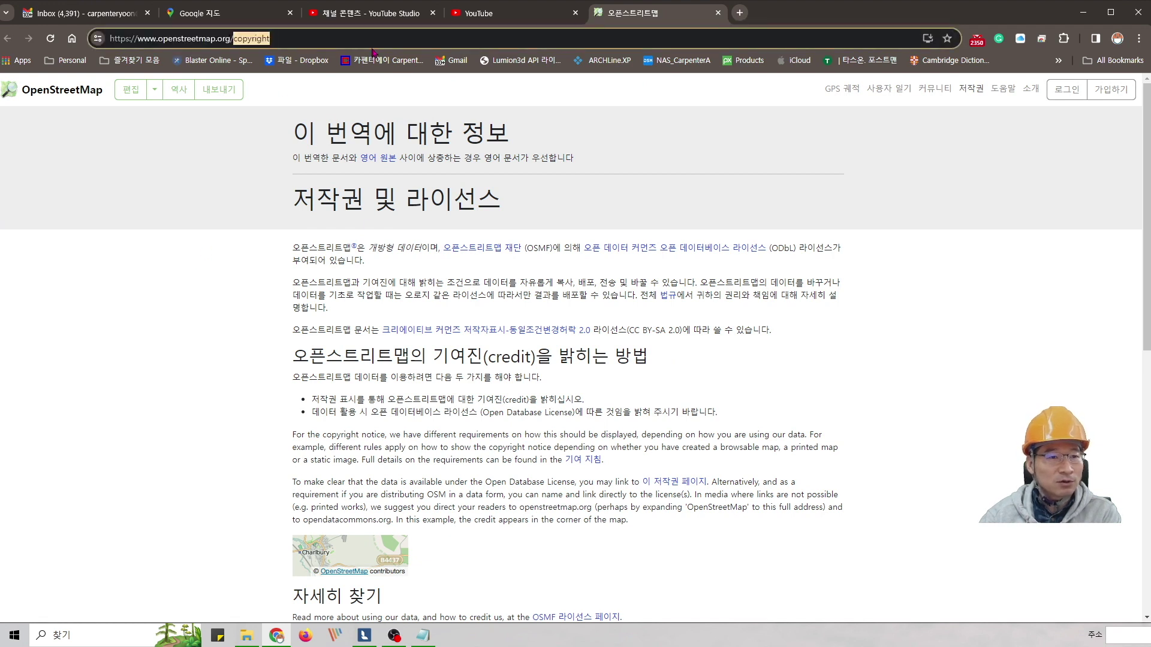
key("BackSpace")
key("BackSpace")
key("Return")
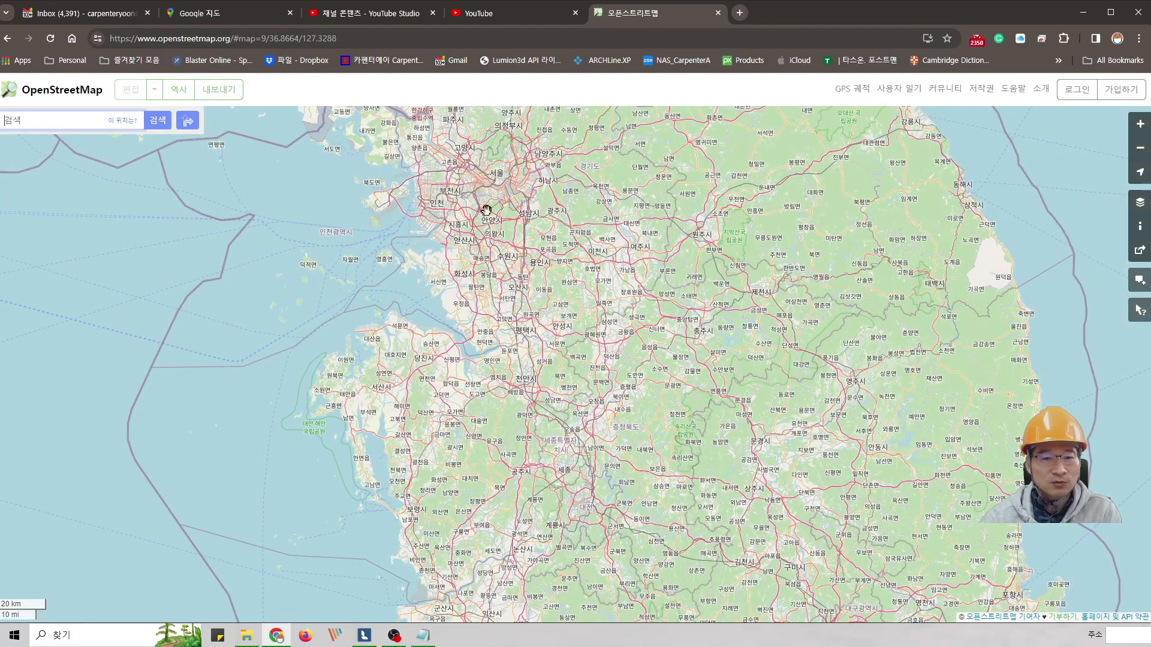
Examine OpenStreetMap's worldwide coverage from Korea westward across China to Great Britain, Belgium and the forest area southeast of Paris.
scroll(542, 295, "down", 2)
left_click_drag(527, 304, 815, 310)
left_click_drag(472, 319, 575, 275)
scroll(656, 357, "up", 1)
scroll(656, 358, "down", 1)
scroll(354, 334, "up", 1)
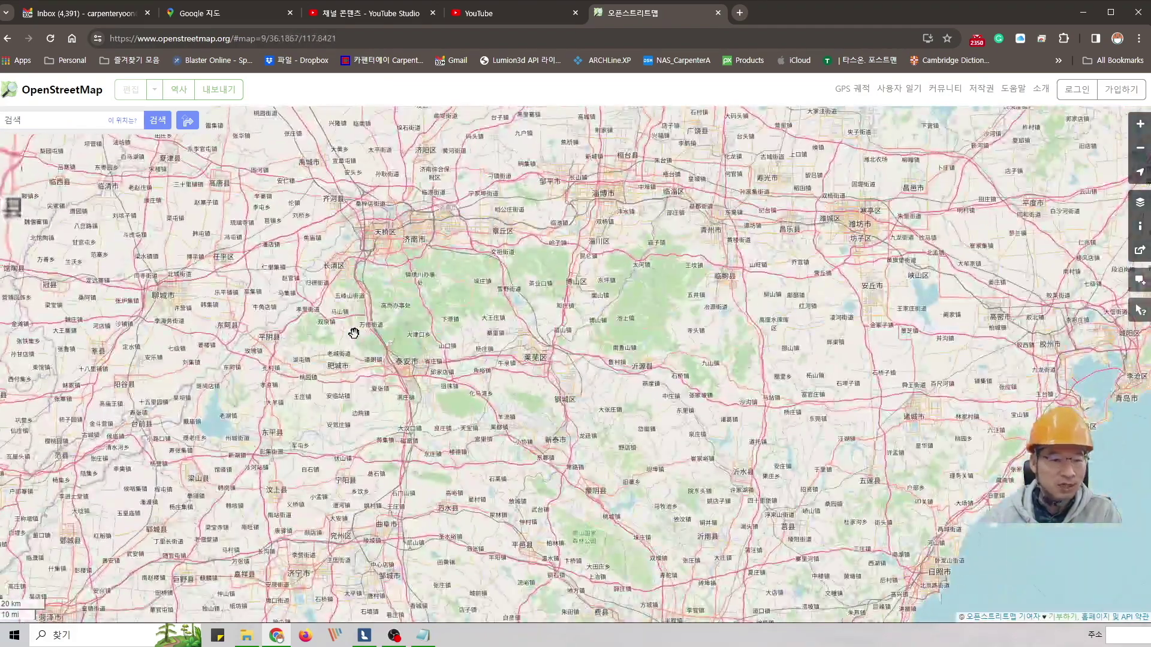
scroll(354, 334, "down", 2)
left_click_drag(308, 313, 623, 329)
left_click_drag(420, 341, 738, 384)
left_click_drag(413, 317, 737, 363)
left_click_drag(404, 334, 423, 338)
left_click_drag(878, 373, 893, 376)
scroll(789, 362, "down", 2)
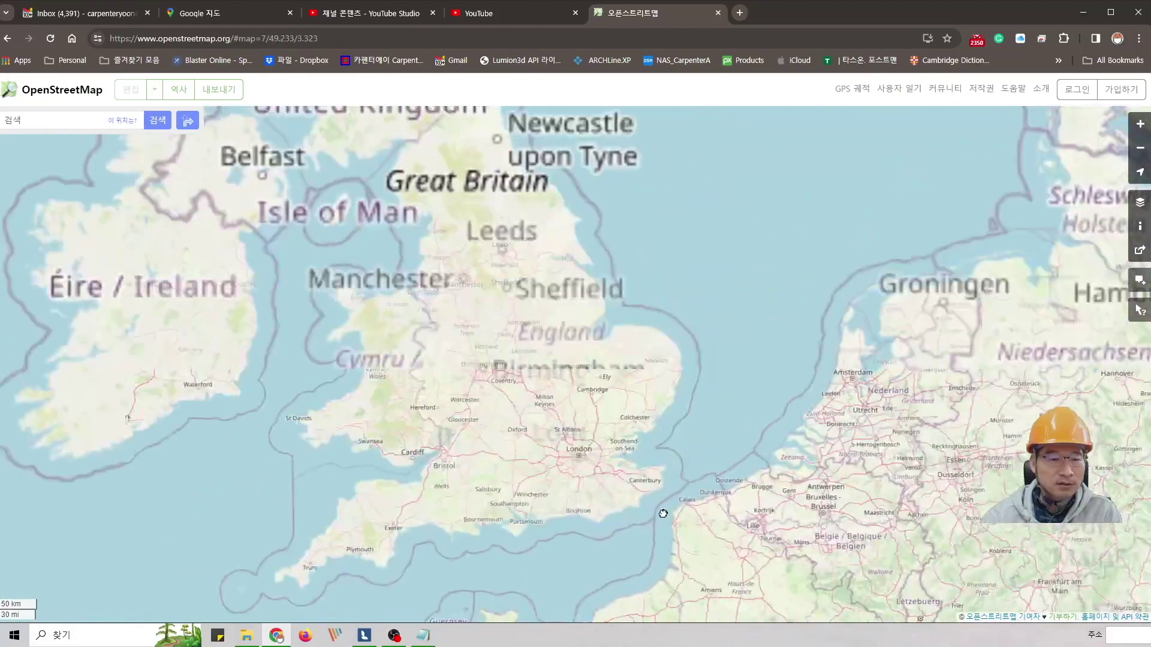
scroll(554, 369, "up", 2)
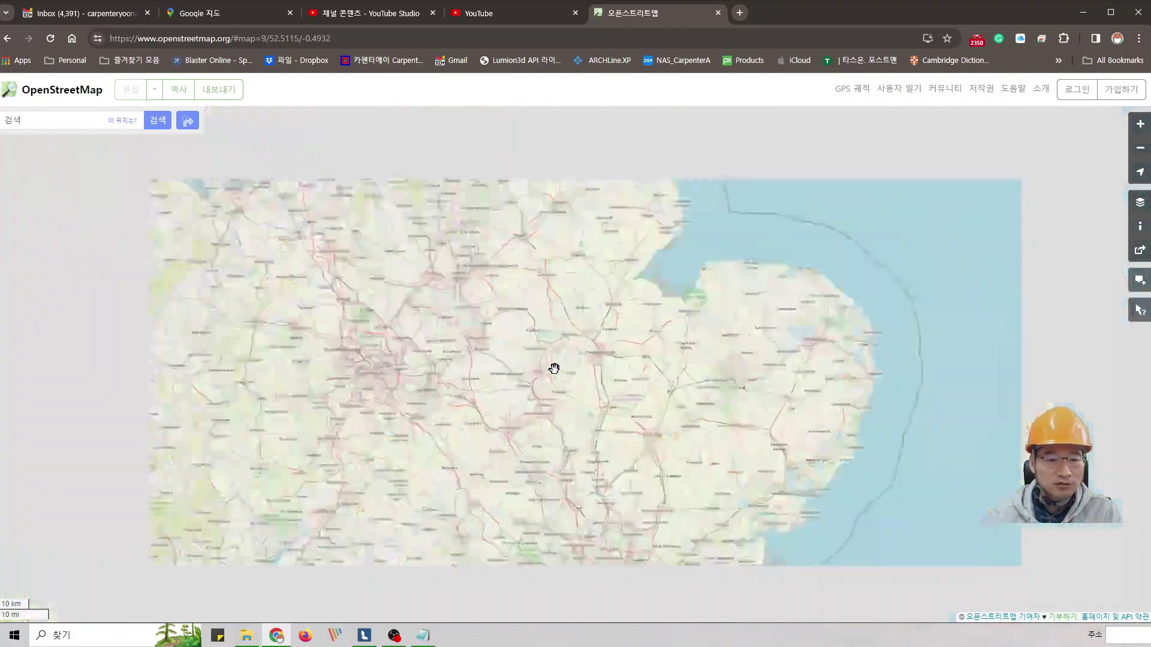
scroll(553, 368, "down", 1)
left_click_drag(813, 405, 506, 215)
scroll(494, 333, "up", 2)
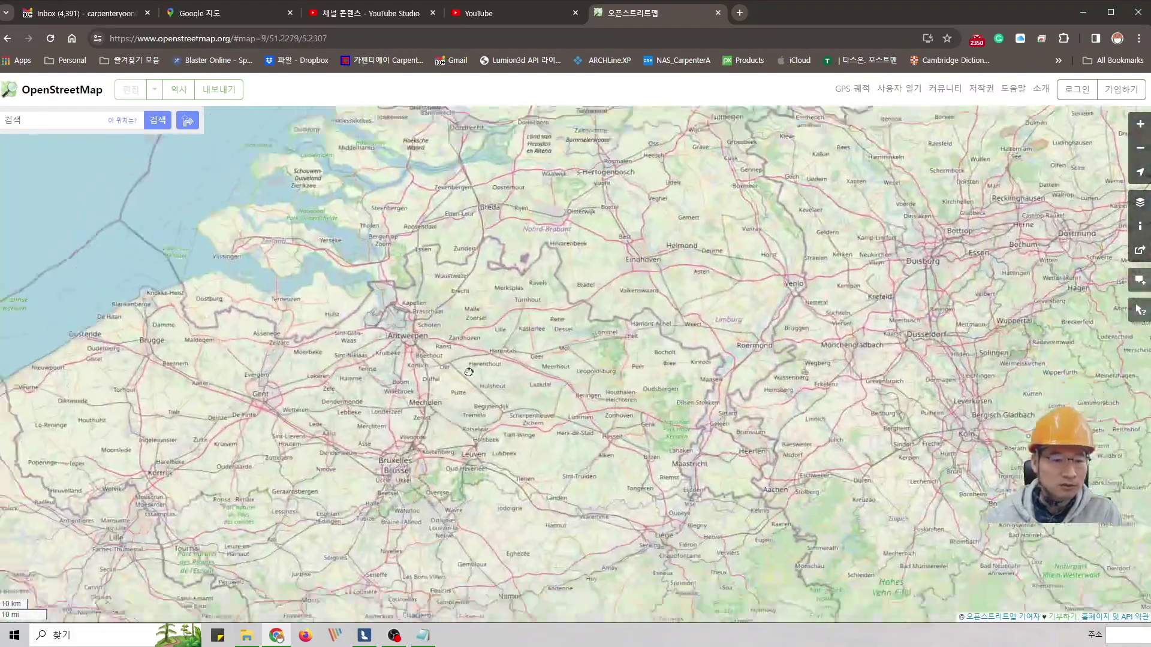
left_click_drag(446, 516, 505, 364)
scroll(562, 326, "down", 2)
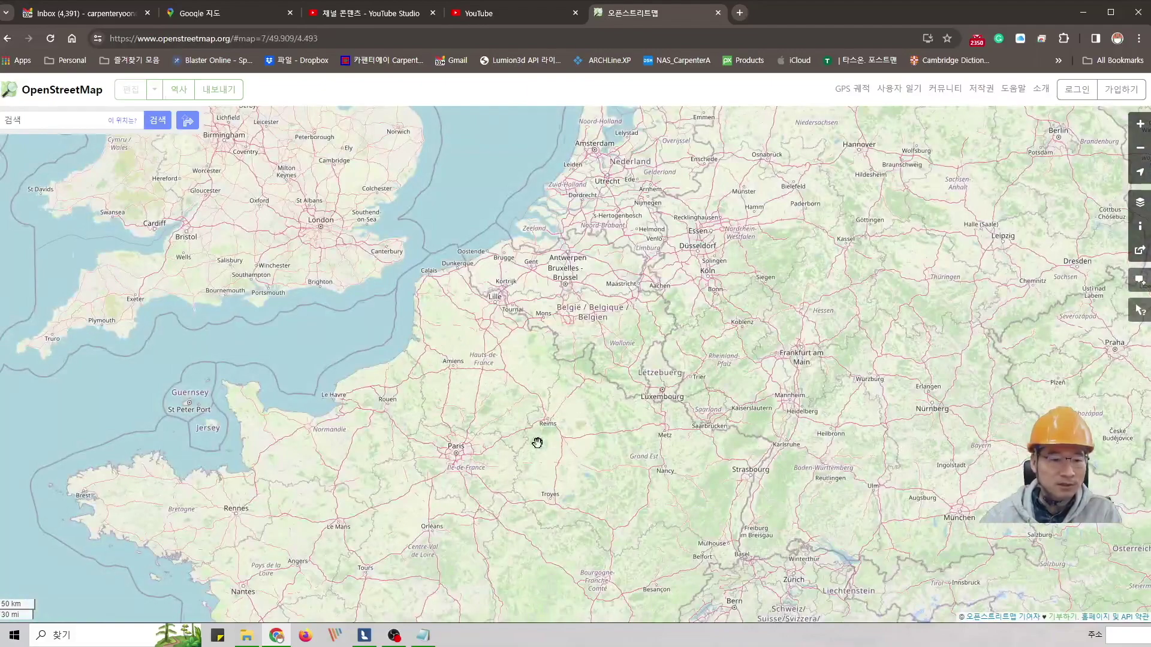
scroll(540, 351, "up", 4)
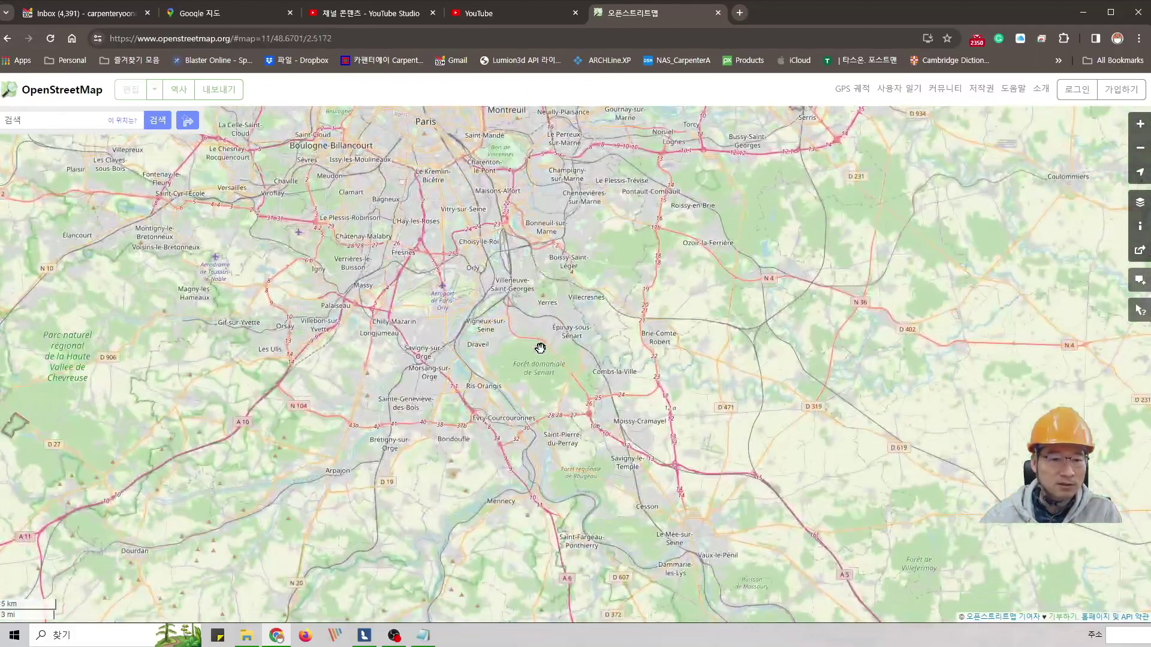
scroll(540, 348, "up", 2)
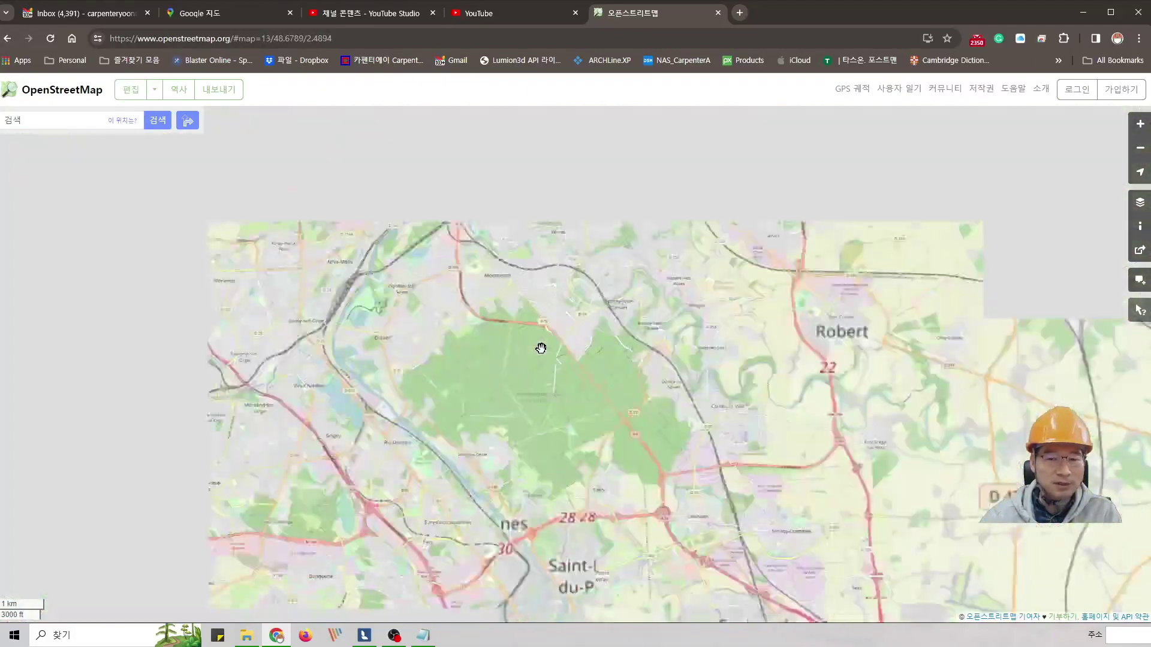
Examine the map eastward from central Europe back to South Korea, closing in on Sudong-myeon in Namyangju.
scroll(540, 348, "down", 5)
left_click_drag(635, 324, 308, 298)
left_click_drag(857, 325, 431, 297)
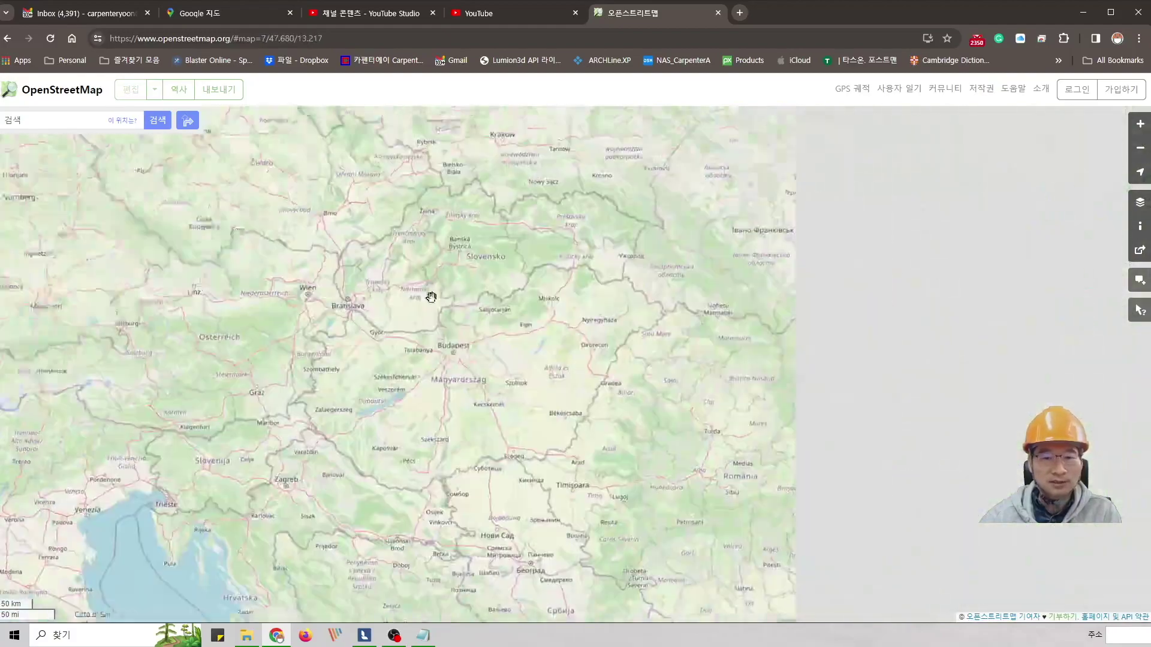
left_click_drag(935, 339, 465, 318)
scroll(501, 336, "down", 2)
left_click_drag(802, 315, 149, 311)
left_click_drag(667, 335, 496, 404)
scroll(522, 424, "up", 4)
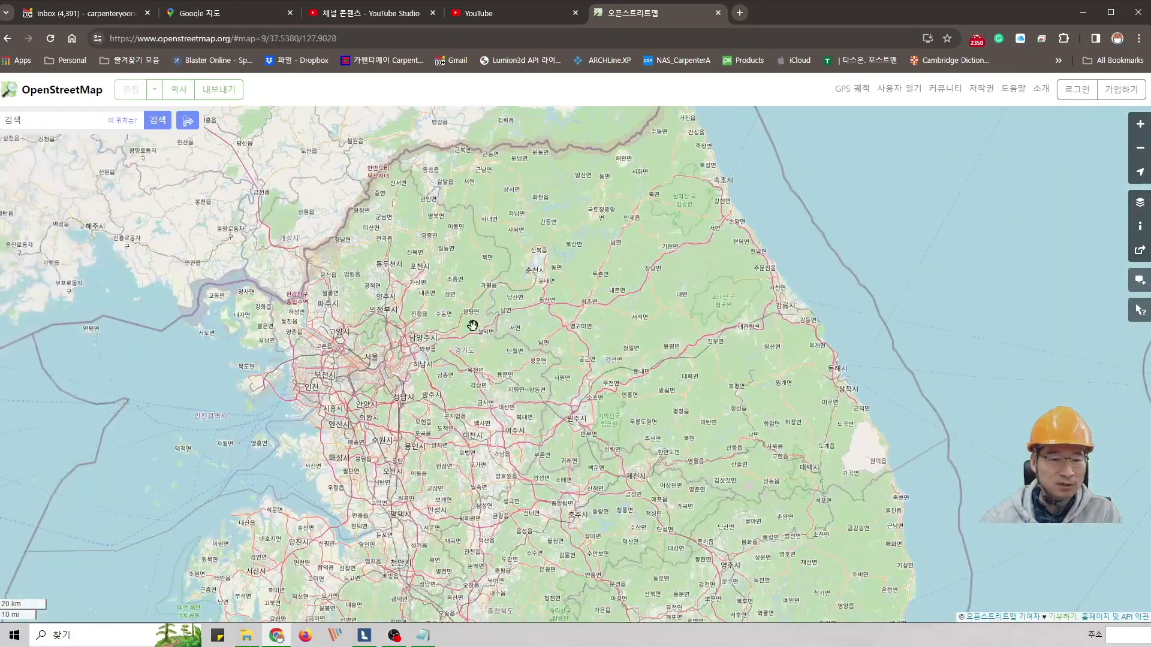
scroll(472, 325, "up", 2)
scroll(389, 313, "up", 1)
scroll(761, 306, "up", 1)
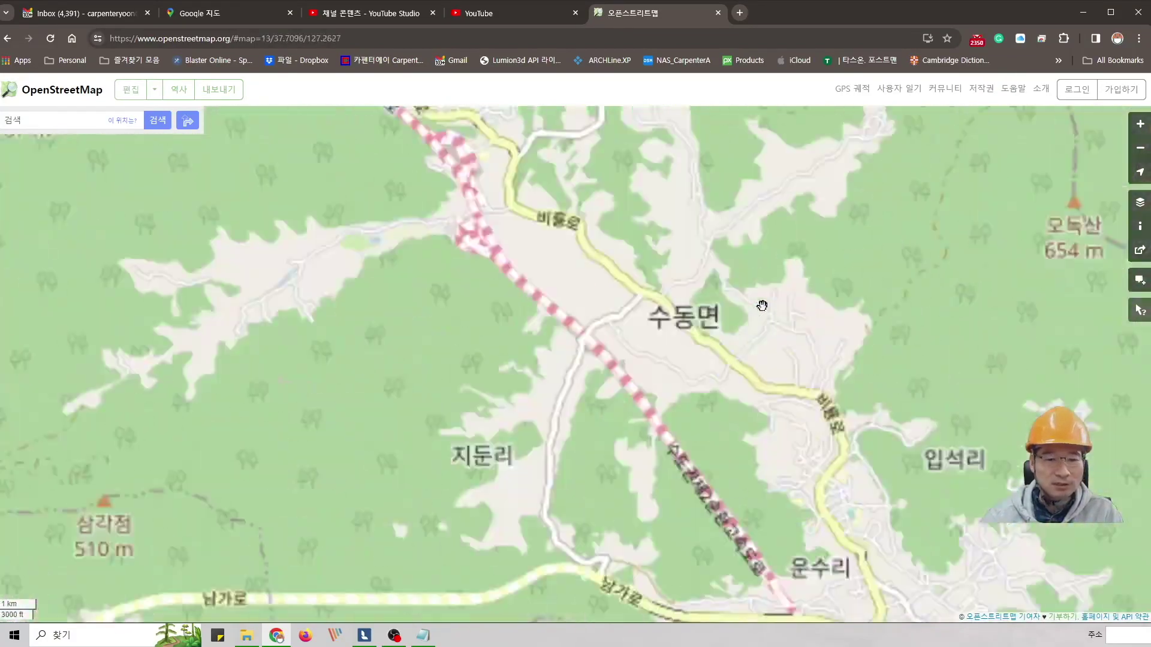
scroll(622, 326, "up", 1)
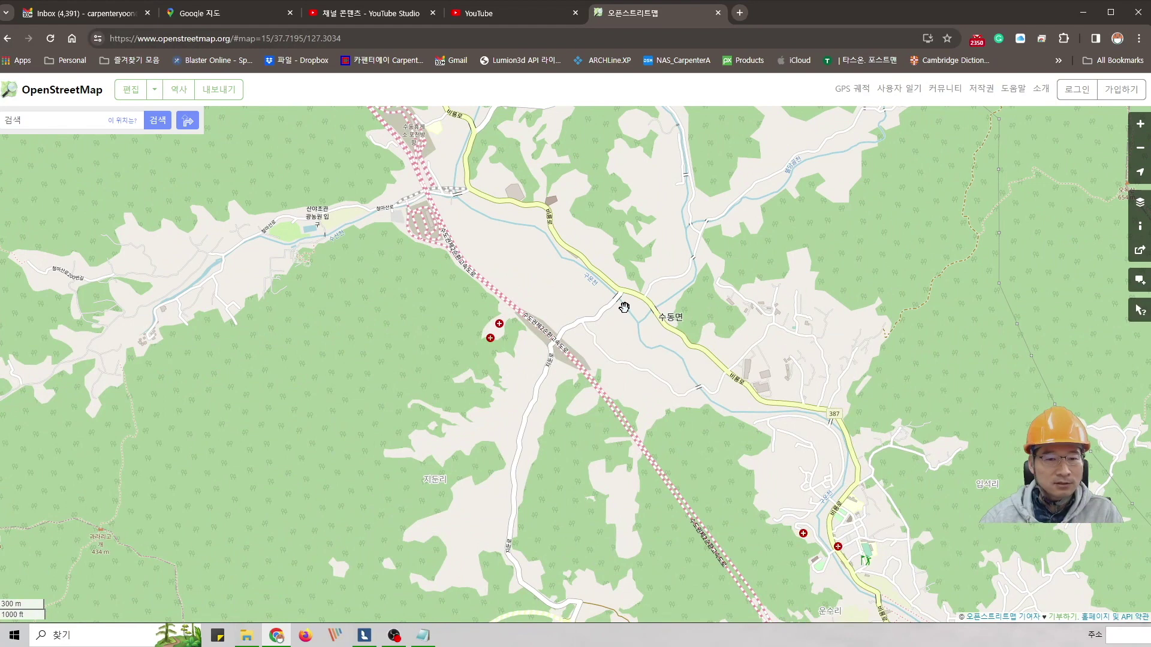
Try setting the road junction beside Sudong-myeon as the directions' starting point, and close the directions.
right_click(624, 307)
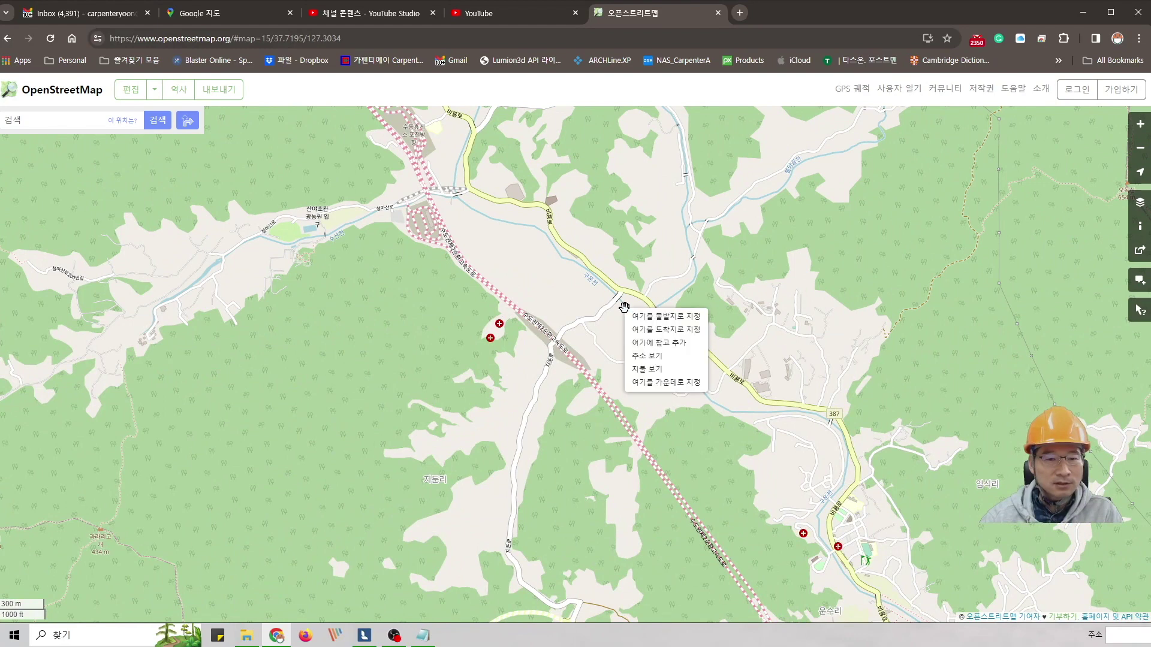
left_click(659, 317)
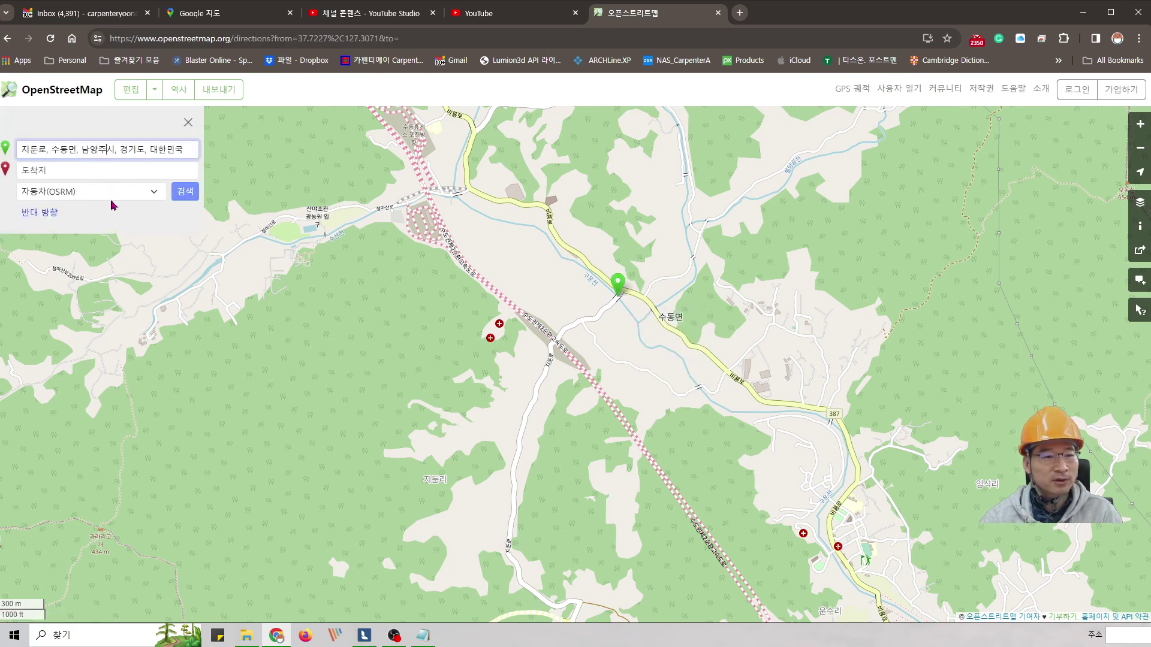
left_click(188, 122)
Set a point on Cheolmasan-ro in the valley west of Sudong-myeon as route start, reverse the directions and copy its coordinates.
left_click_drag(253, 268, 584, 359)
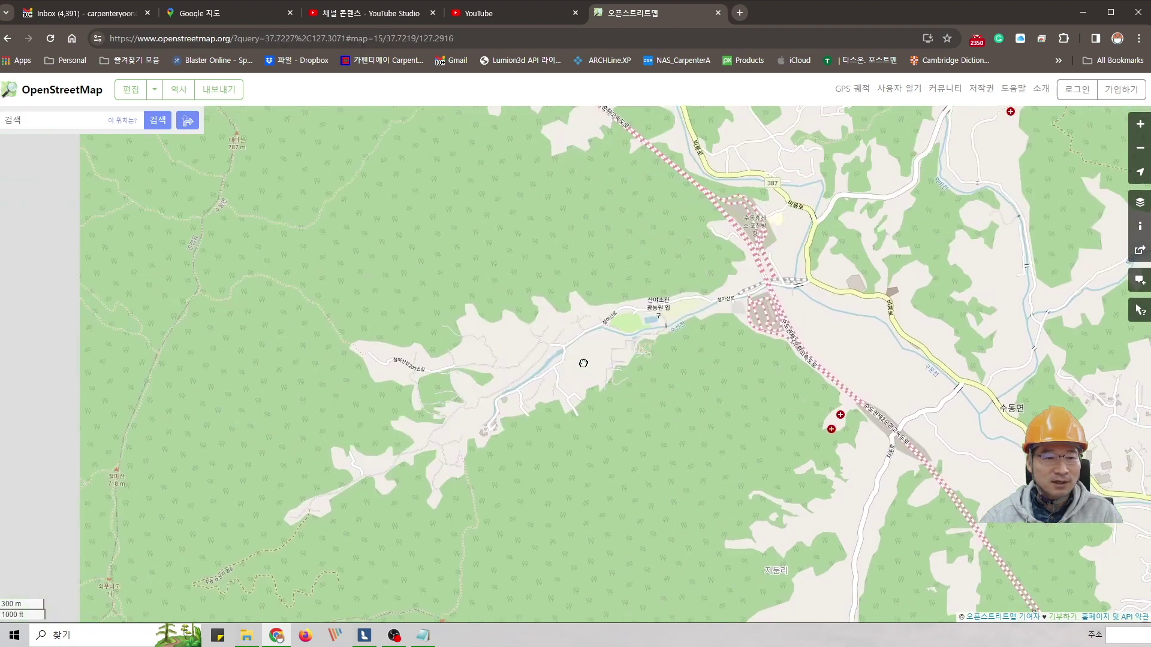
right_click(577, 345)
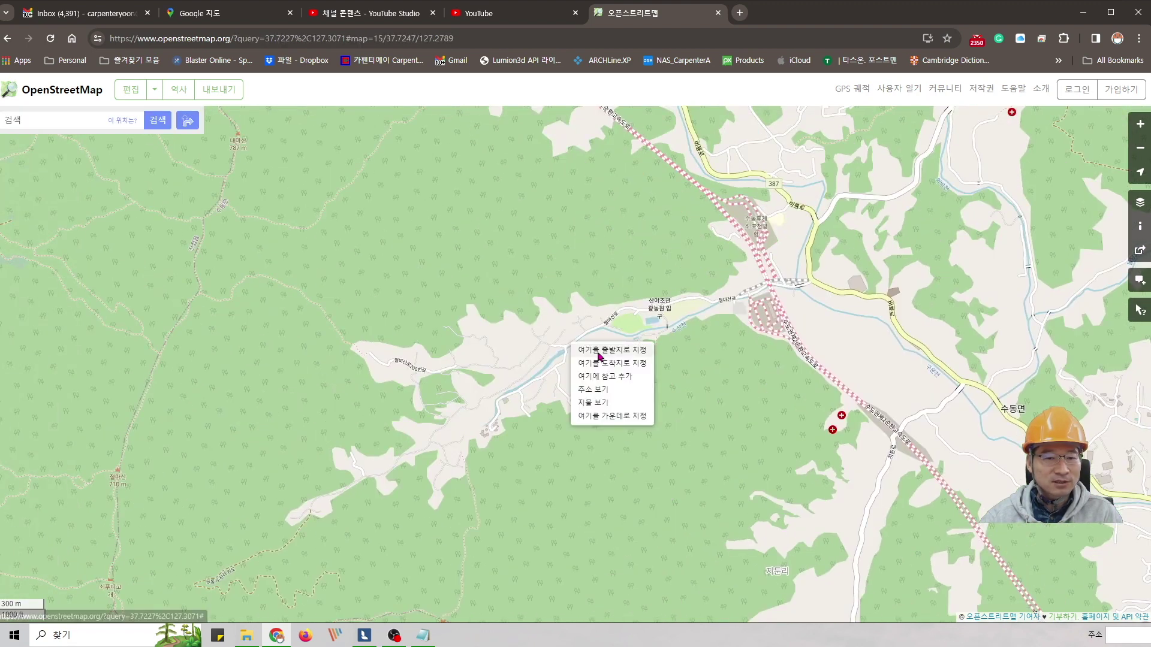
left_click(596, 349)
left_click(117, 164)
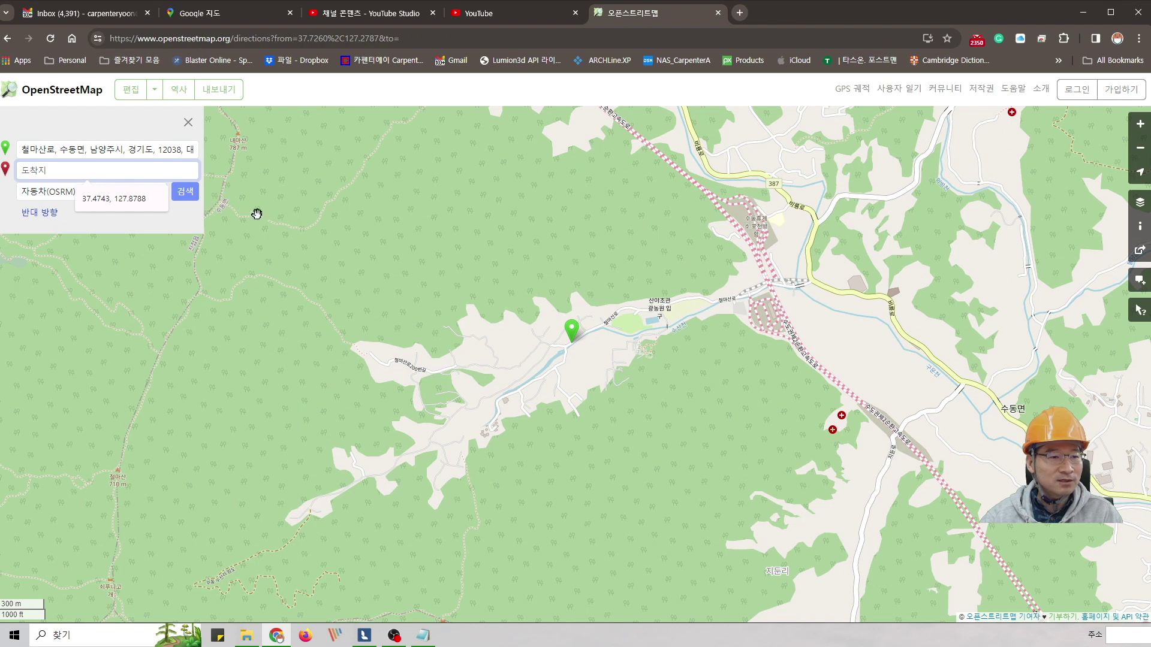
left_click(53, 215)
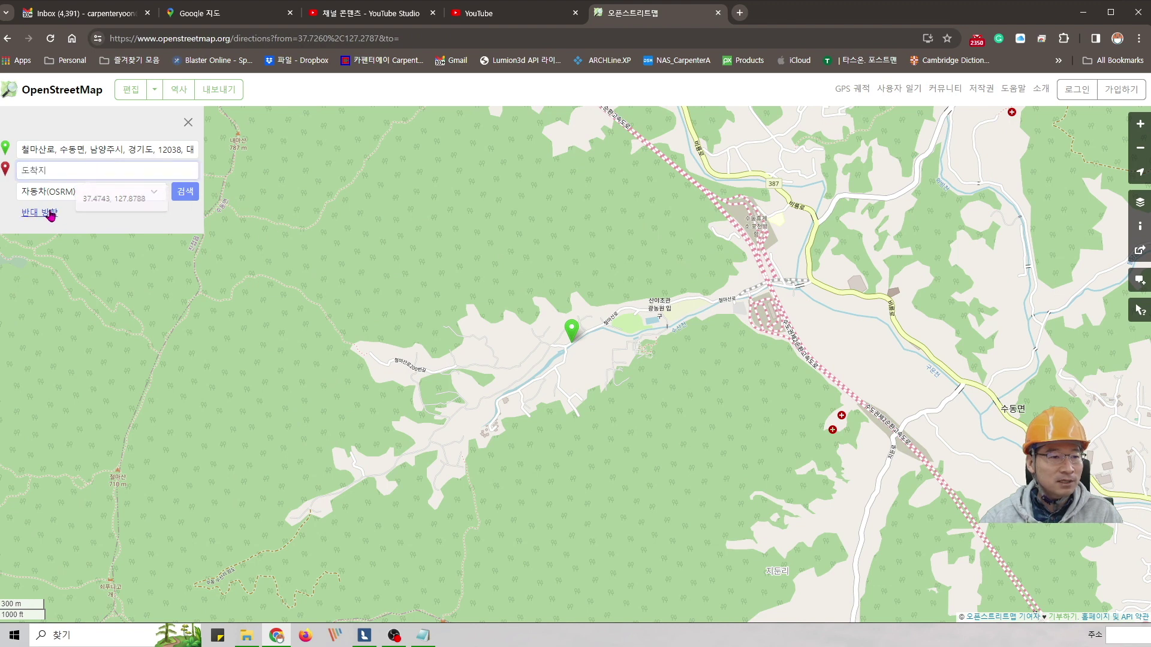
triple_click(59, 171)
key("ctrl+c")
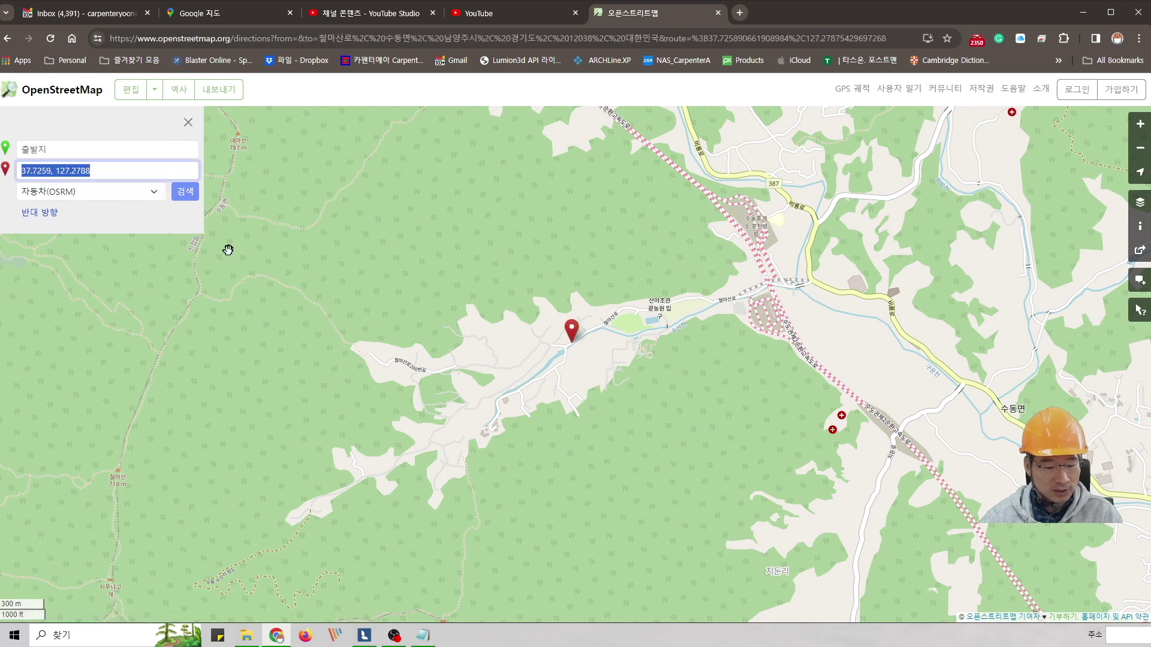
Paste the copied coordinates 37.7259, 127.2788 into Notepad two lines below the German ones and select them.
left_click(423, 635)
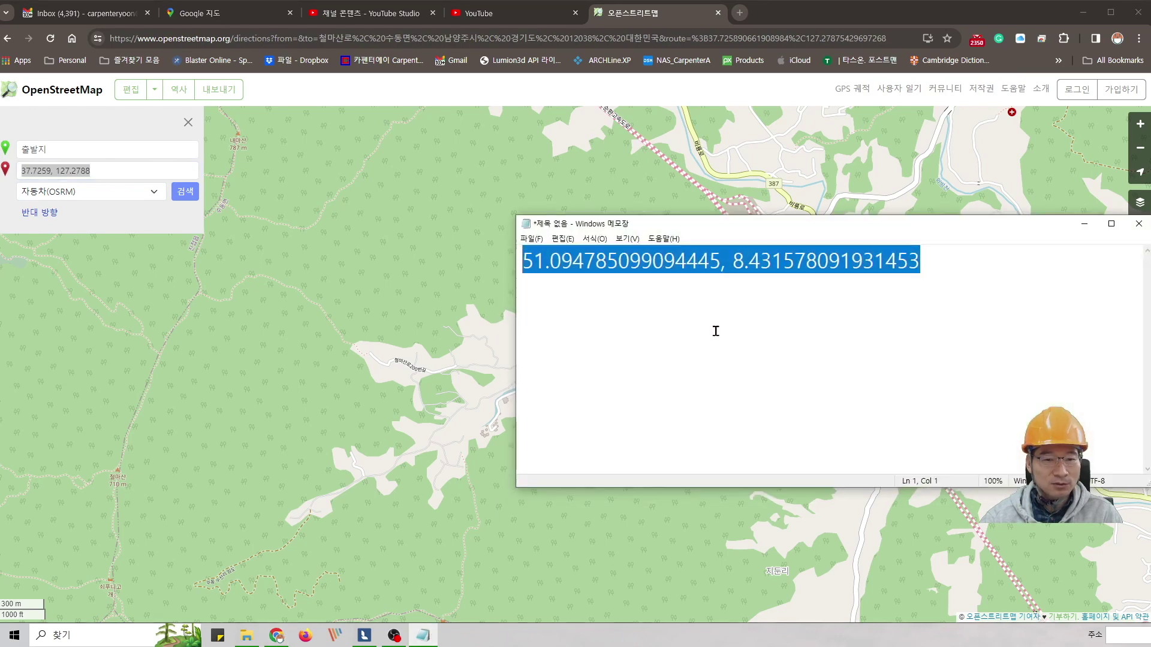
left_click(936, 264)
key("Return")
key("Return")
key("ctrl+v")
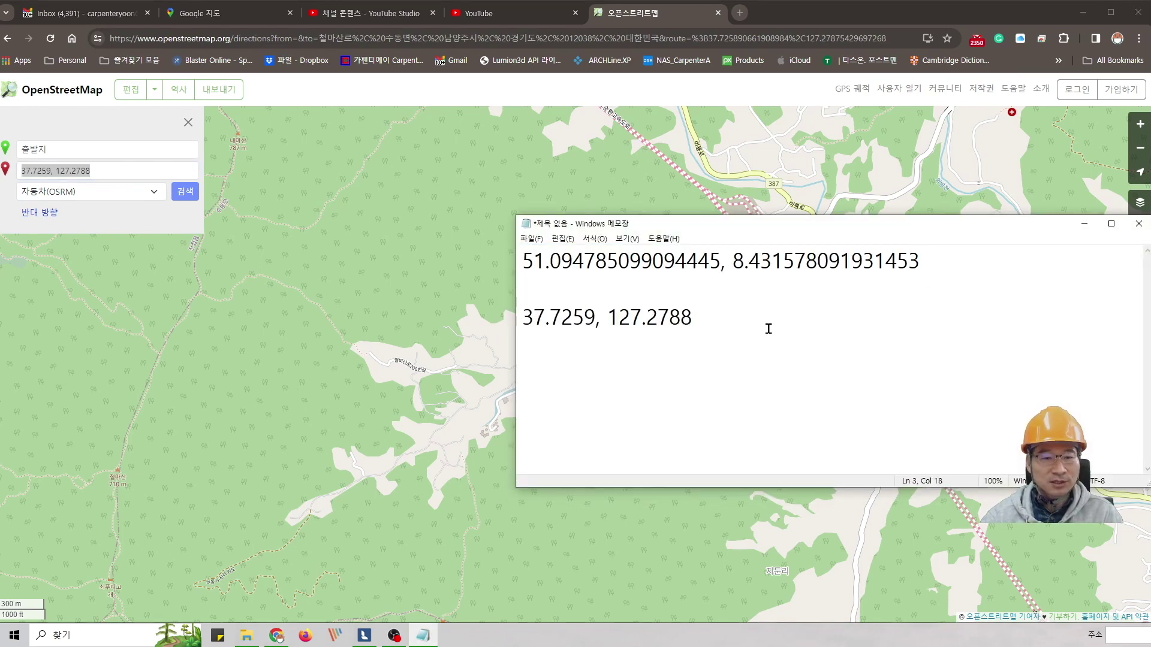
left_click_drag(698, 318, 513, 312)
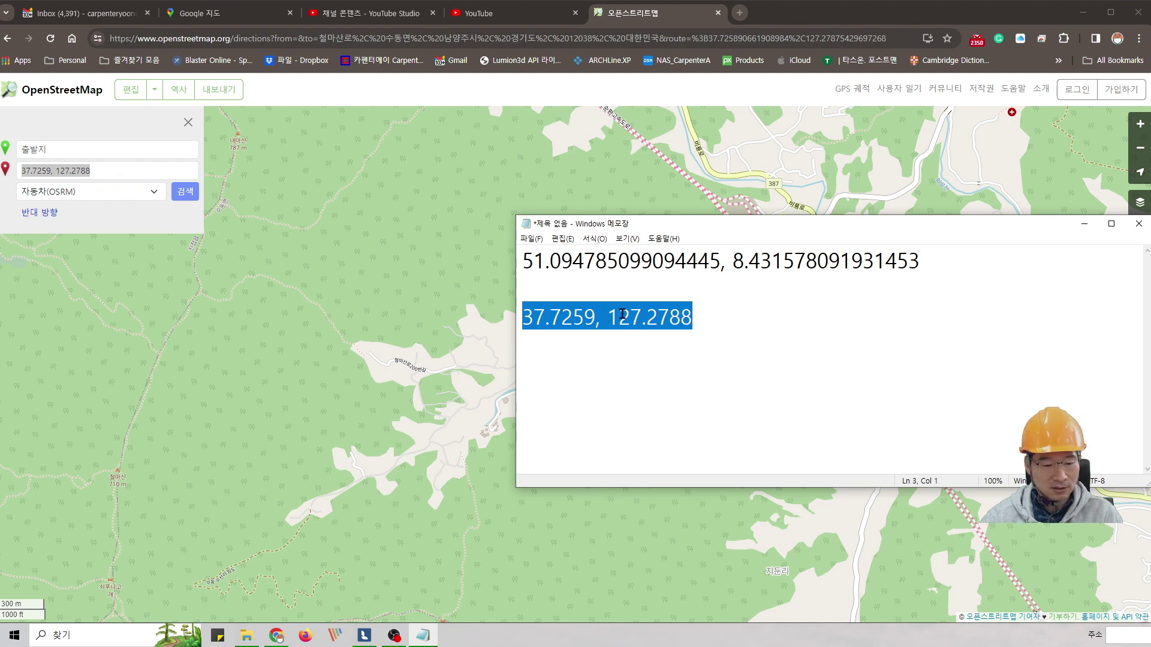
Return to Lumion, reopen the OpenStreetMap location picker and set the location by searching for 37.725899, 127.278801.
left_click(363, 635)
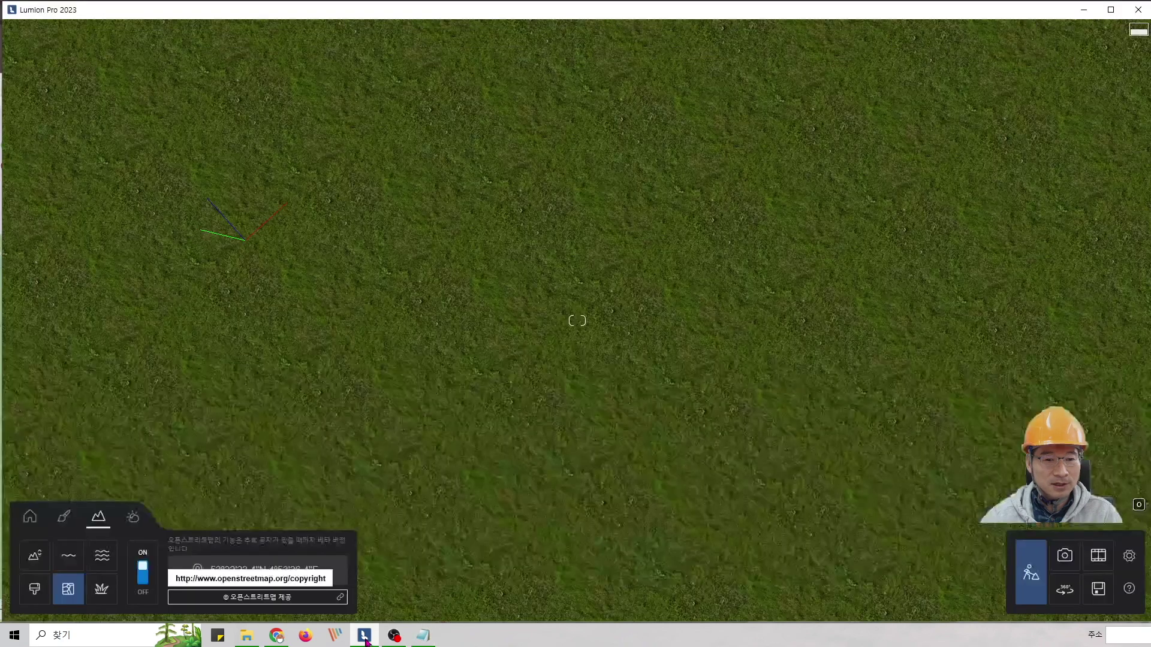
left_click(258, 570)
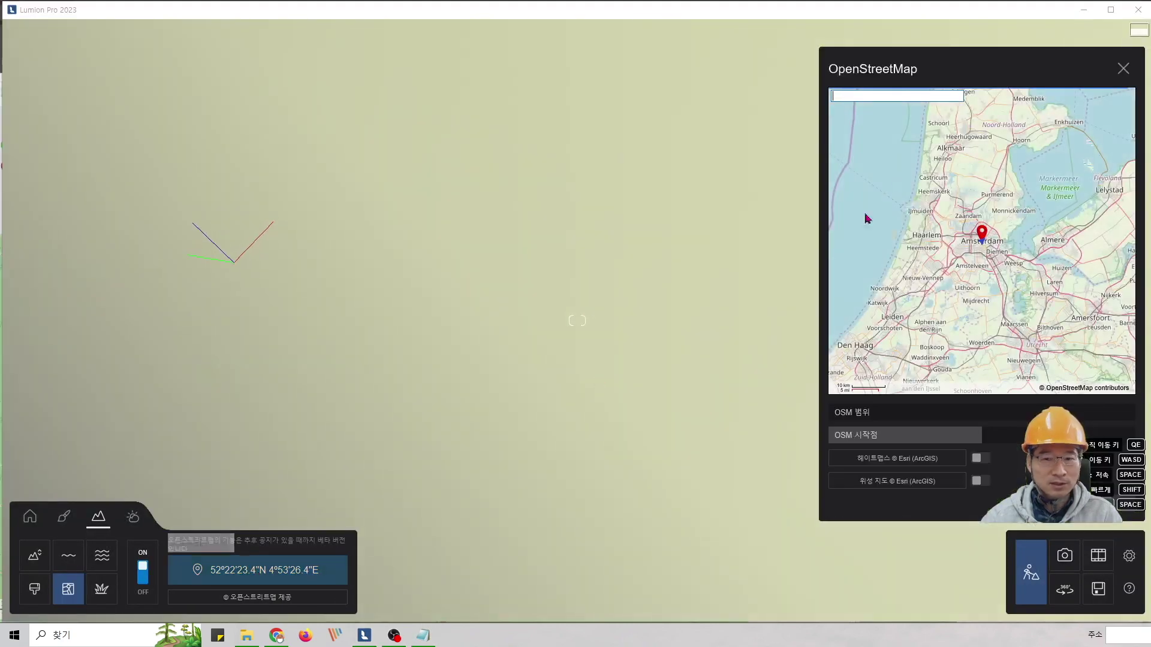
left_click(866, 93)
type("37.725899, 127.278801")
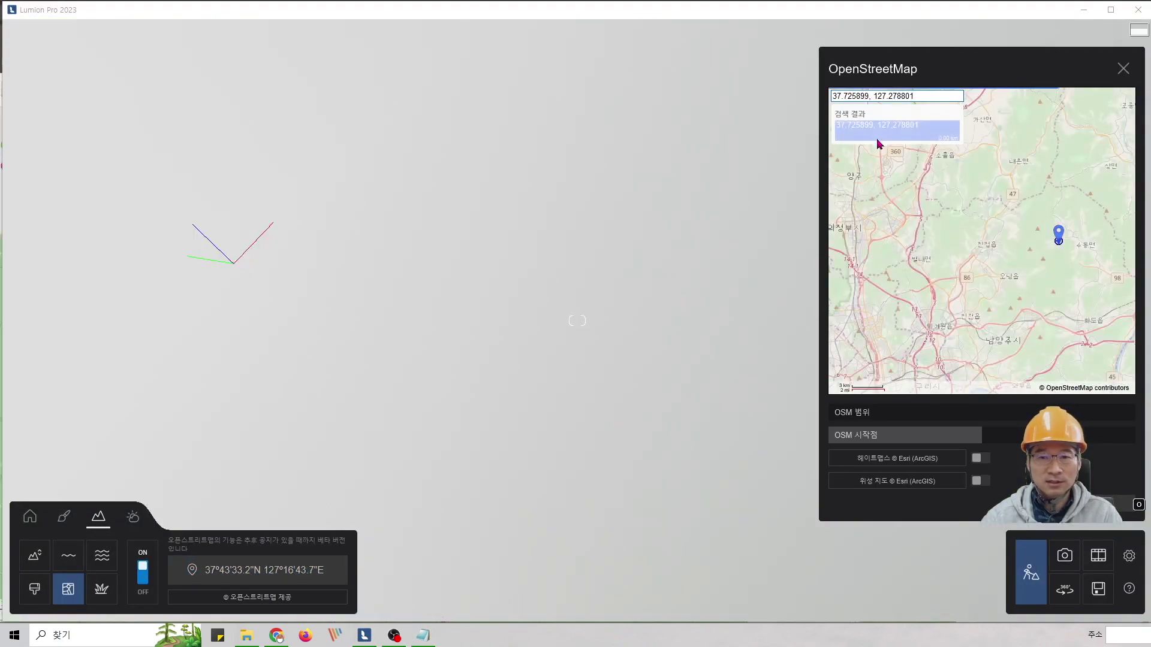
mouse_move(1062, 240)
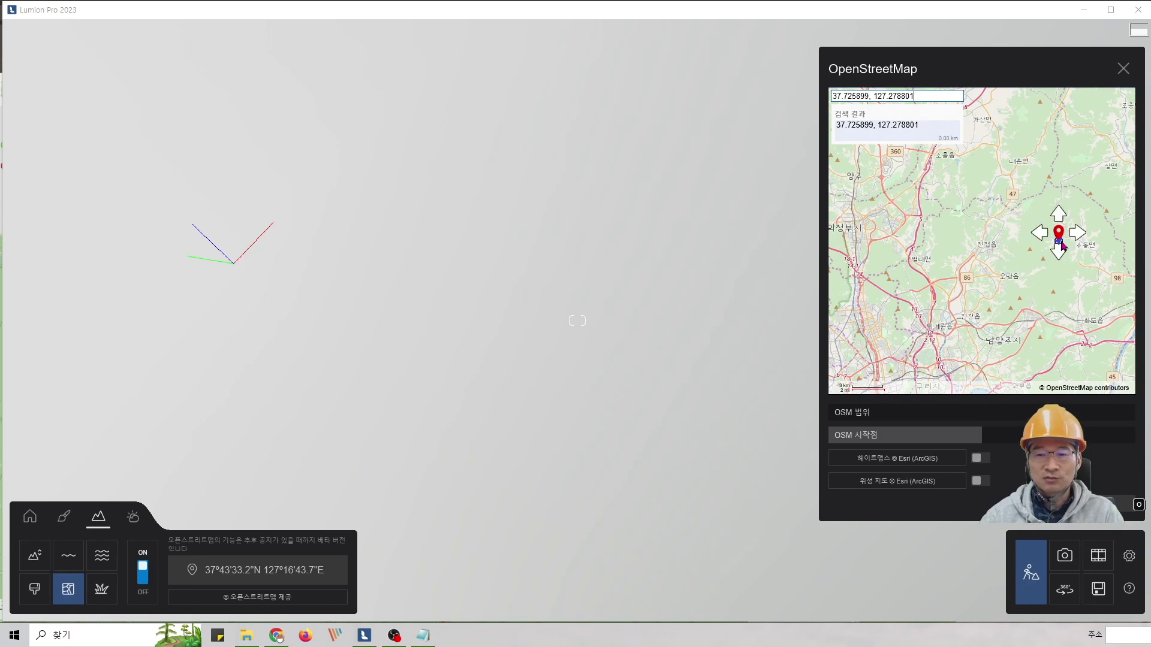
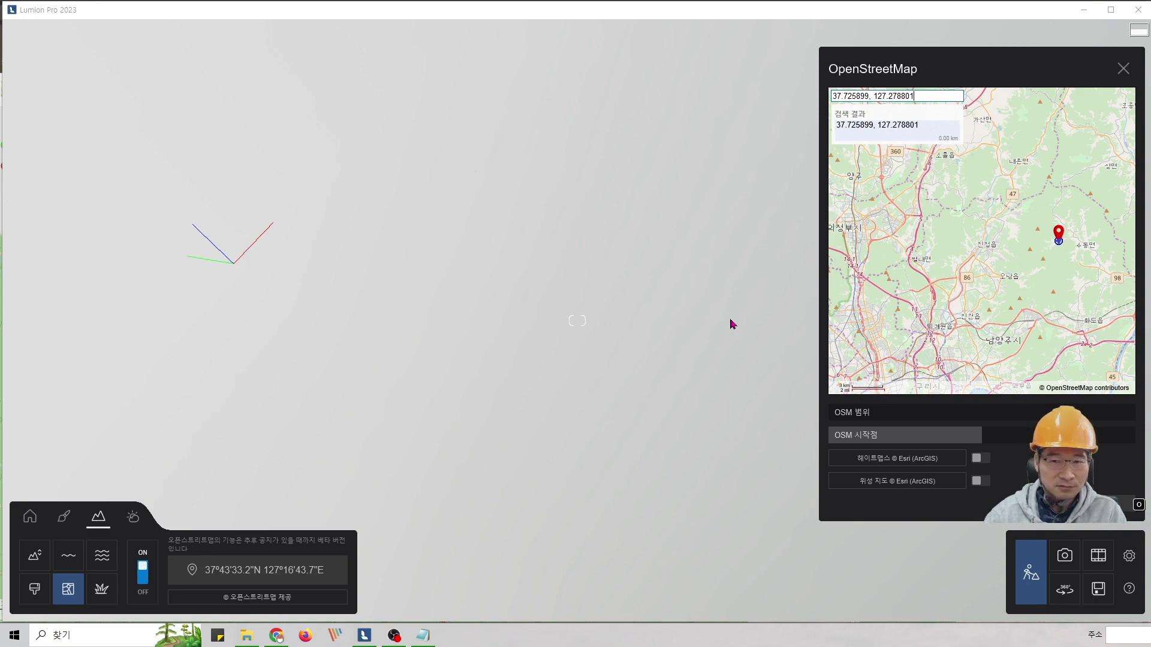
Close the OpenStreetMap location picker and reopen it on the Amsterdam location.
left_click(1123, 68)
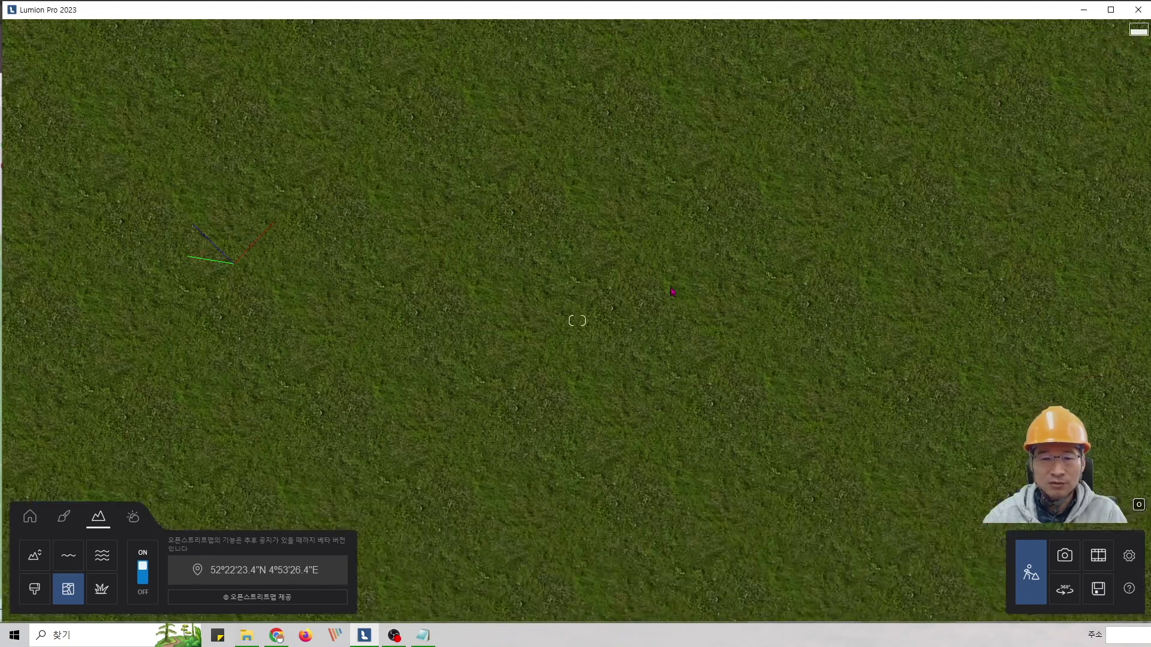
left_click(251, 570)
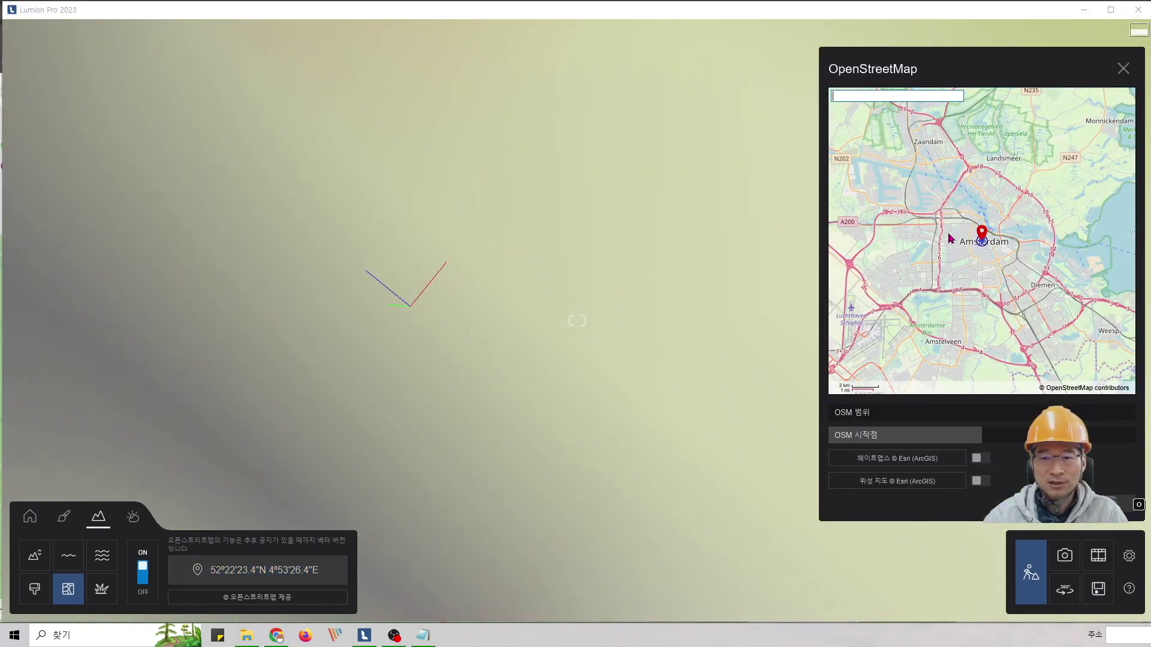
scroll(962, 257, "up", 2)
scroll(979, 253, "down", 3)
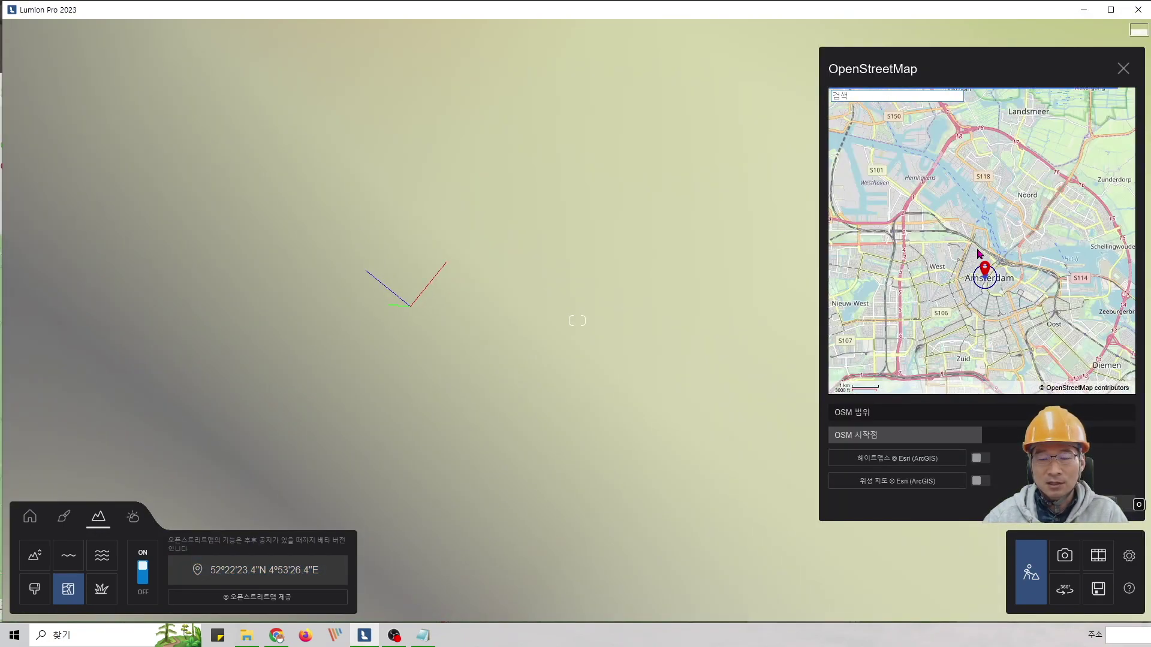
Search the OpenStreetMap location picker for New York.
left_click(869, 96)
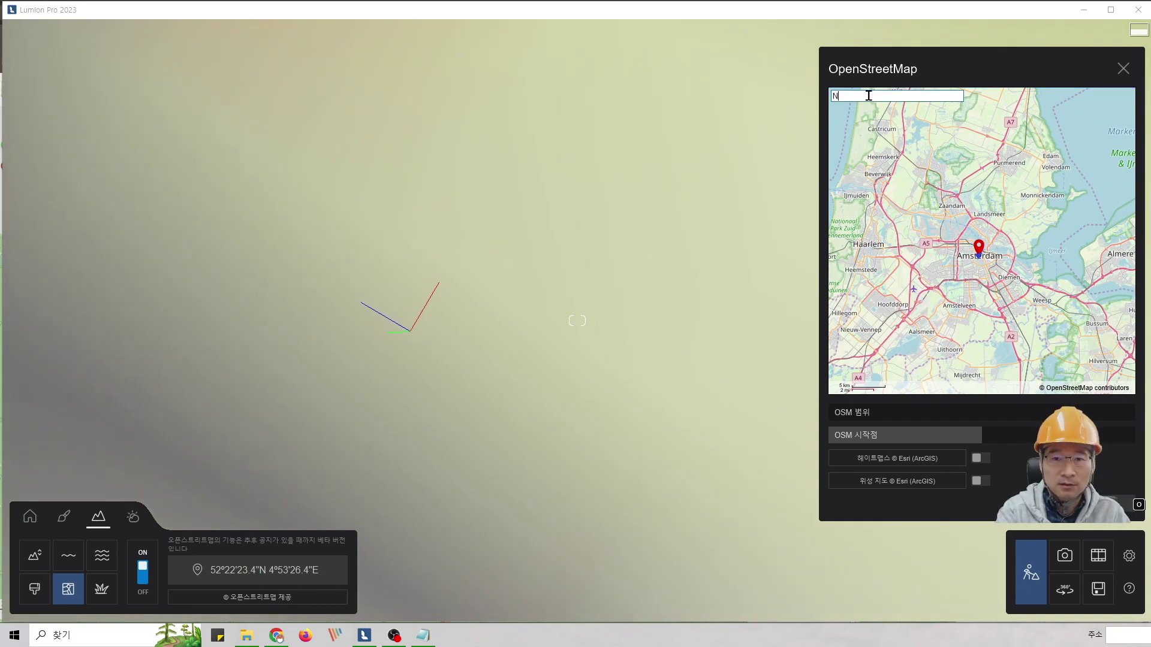
type("New Yor")
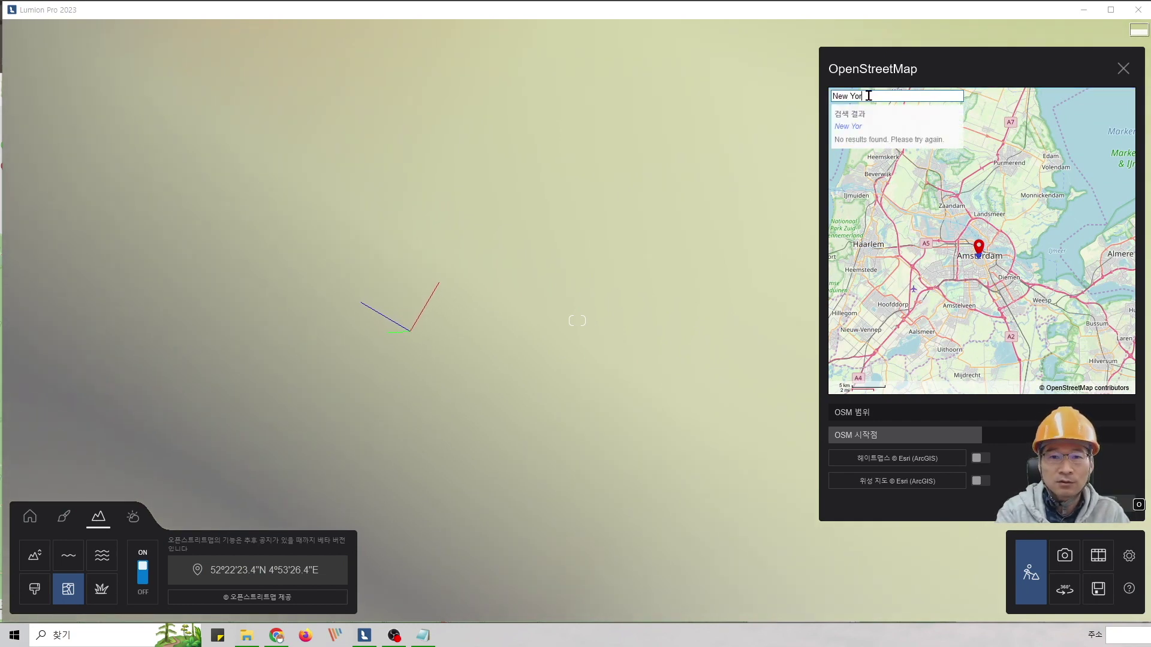
type("k")
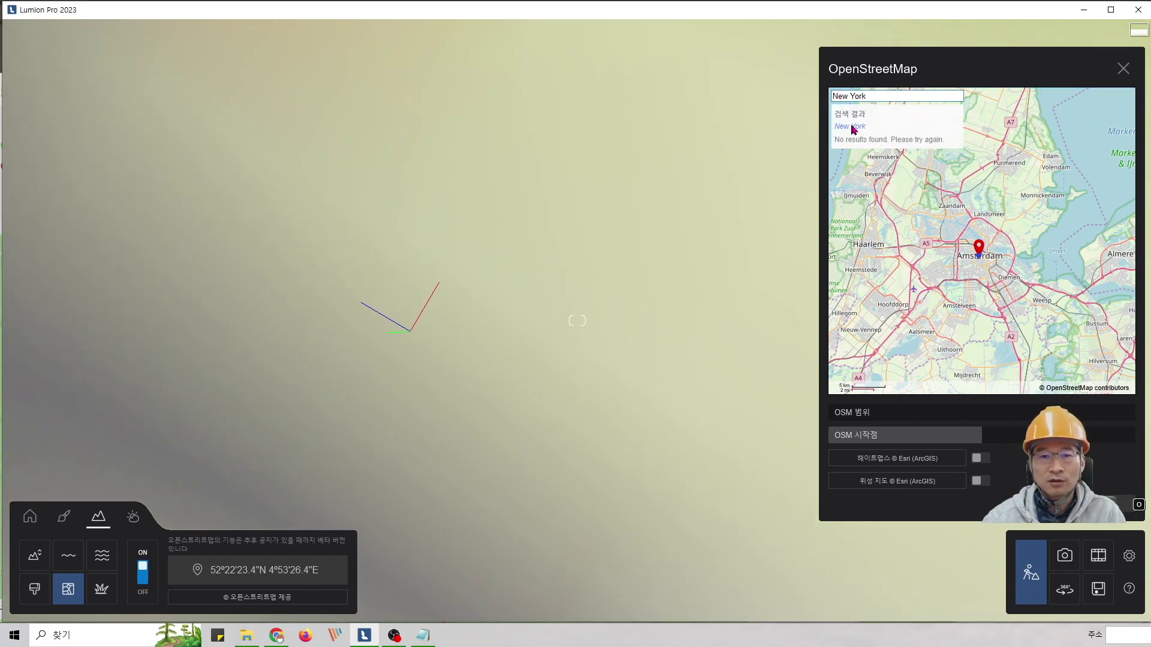
Browse the picker's map from Amsterdam across the Atlantic and down the US east coast to New York.
scroll(939, 213, "down", 6)
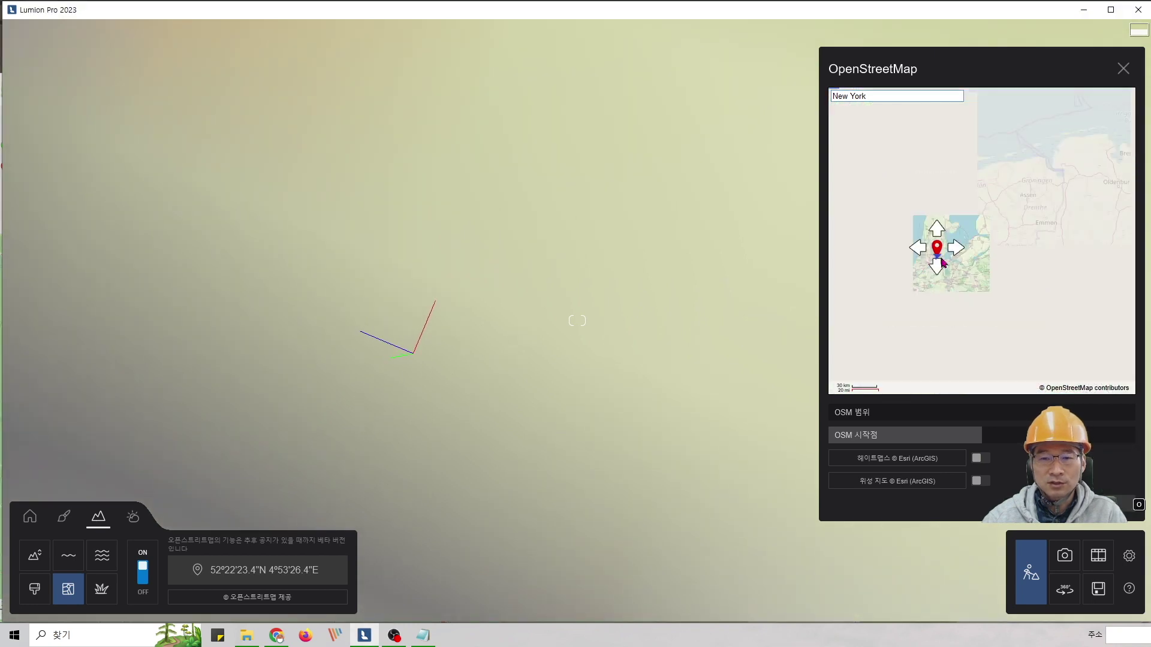
left_click_drag(845, 256, 1106, 280)
scroll(1010, 273, "down", 2)
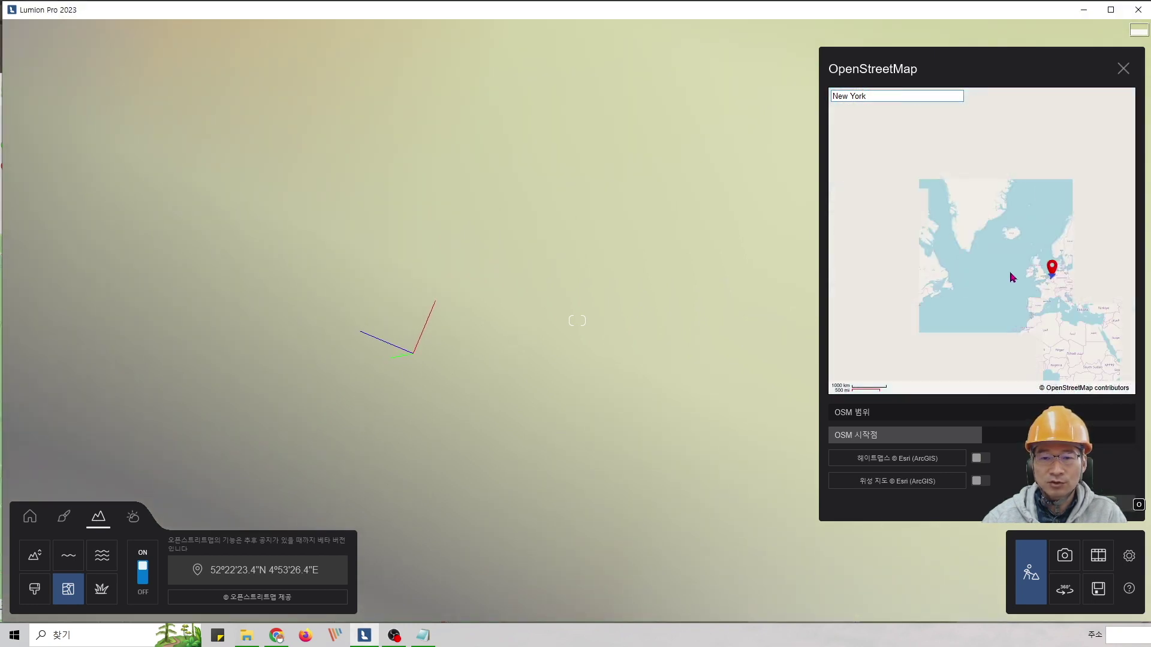
mouse_move(941, 272)
left_mouse_down()
mouse_move(1051, 266)
mouse_move(931, 246)
left_mouse_up()
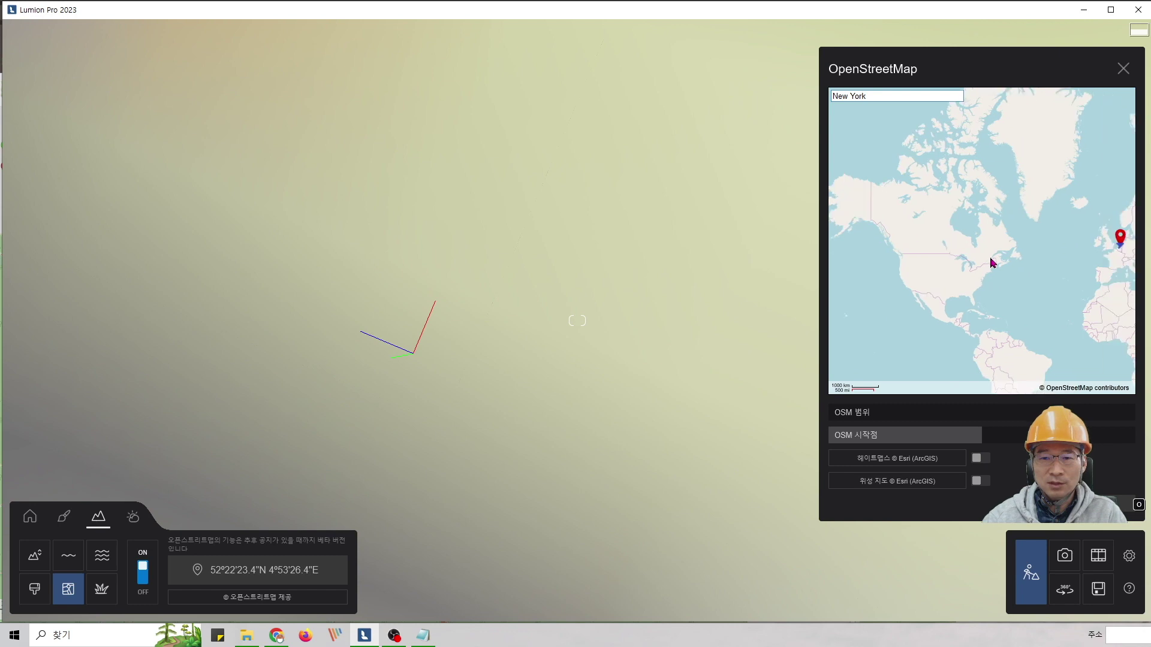
scroll(991, 257, "up", 4)
left_click_drag(995, 303, 933, 198)
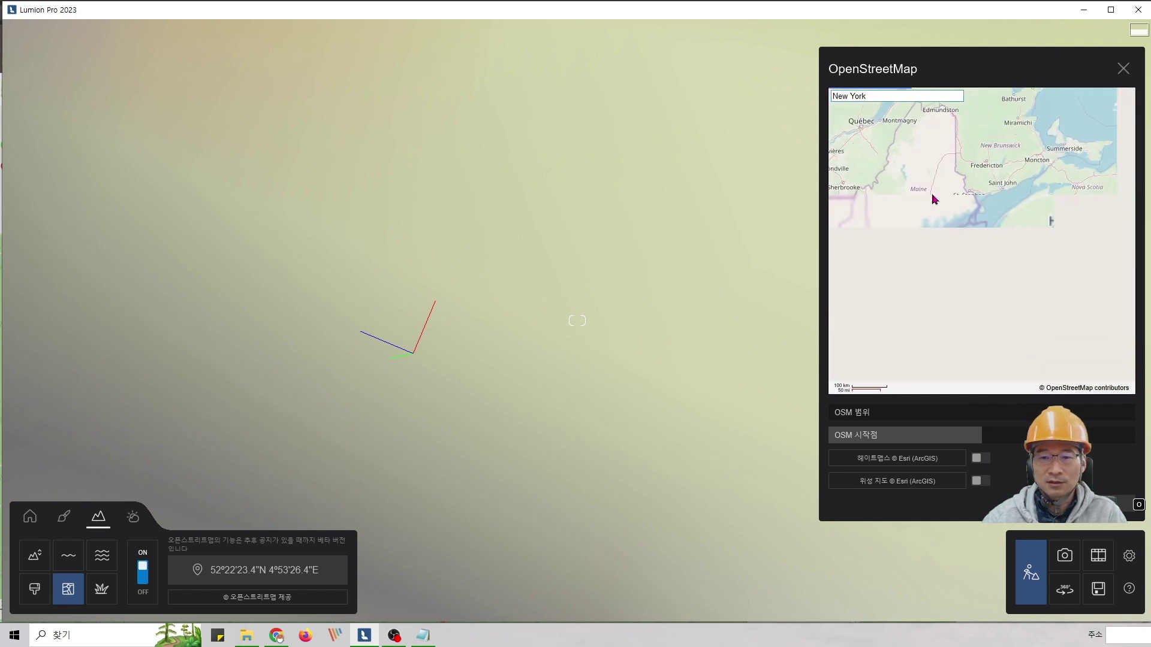
left_click_drag(983, 235, 979, 194)
left_click_drag(922, 240, 977, 221)
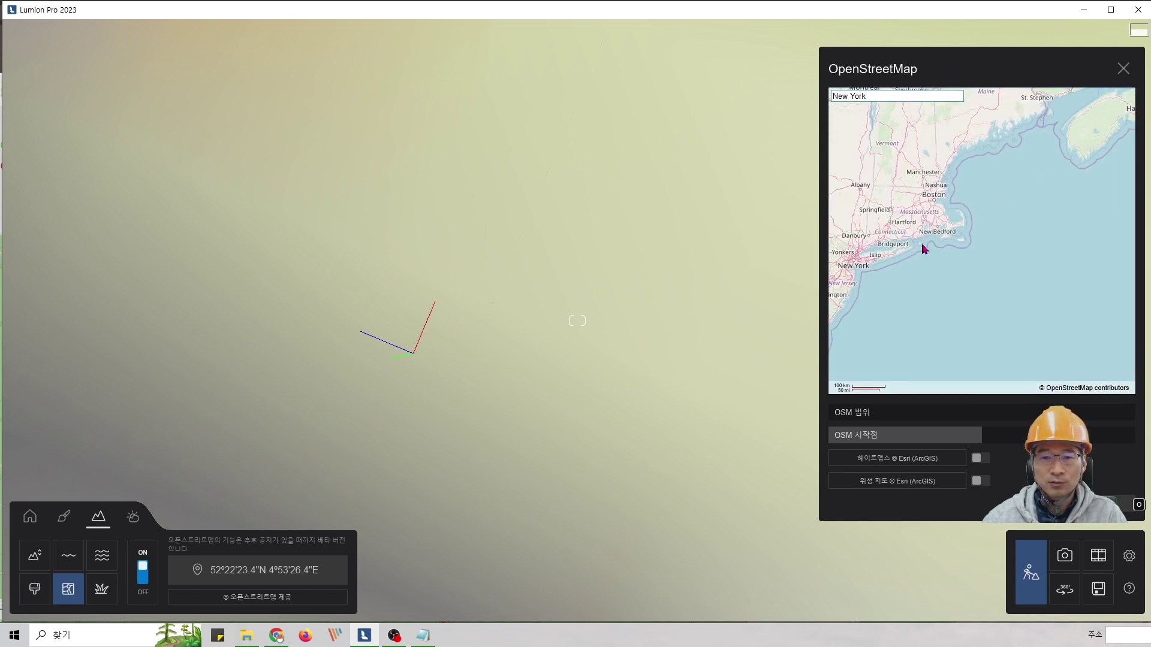
mouse_move(925, 249)
left_mouse_down()
mouse_move(981, 264)
mouse_move(976, 250)
left_mouse_up()
scroll(964, 204, "up", 4)
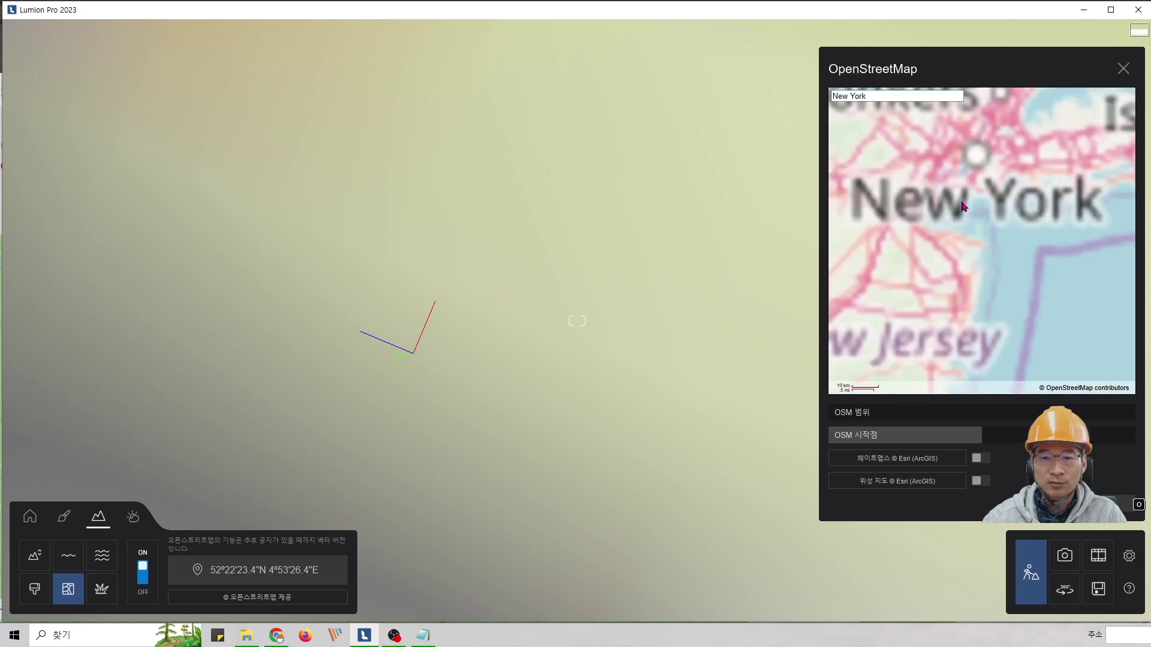
Examine the coast around New York, Staten Island and northern New Jersey on the picker's map.
scroll(974, 216, "down", 2)
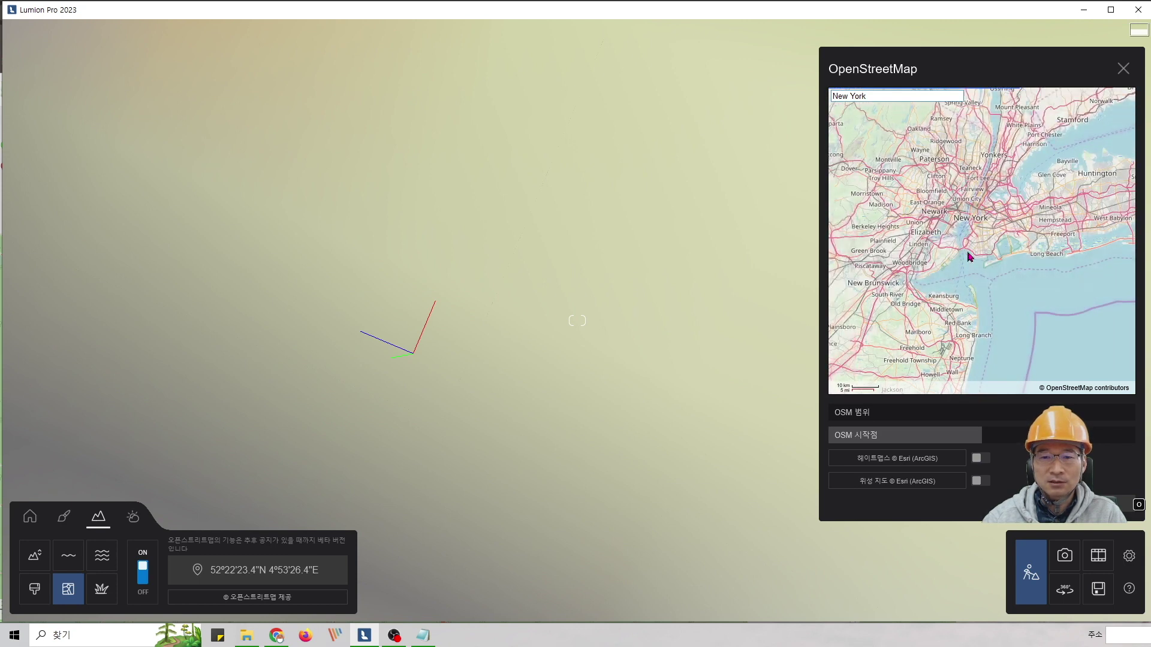
scroll(949, 244, "up", 2)
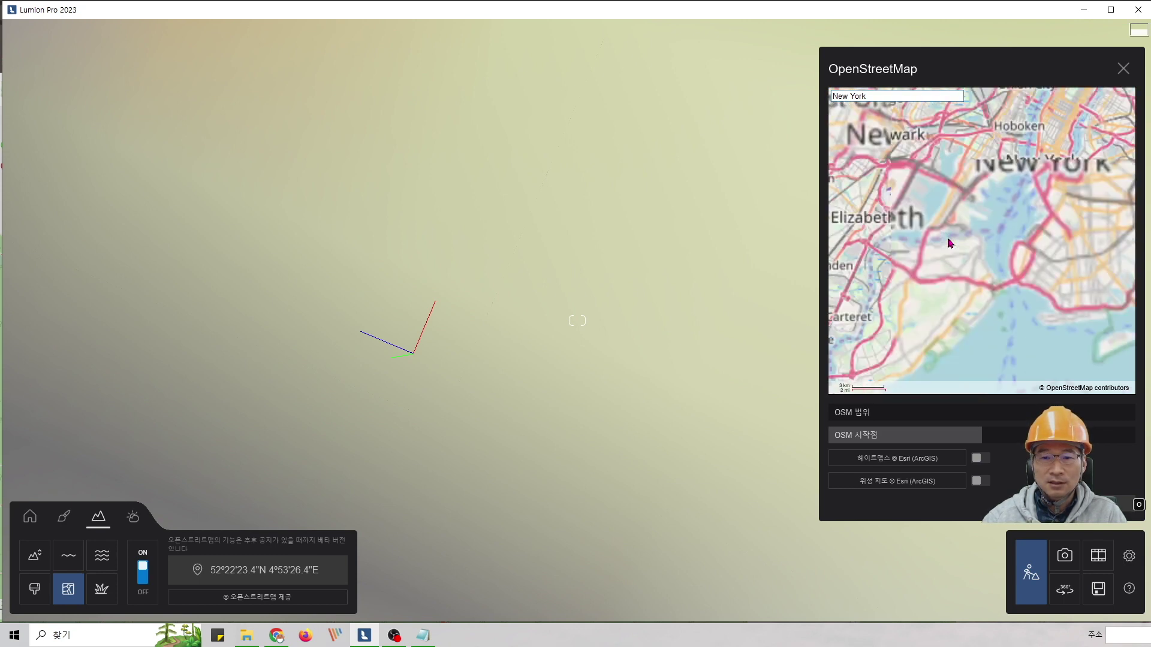
left_click_drag(920, 300, 955, 200)
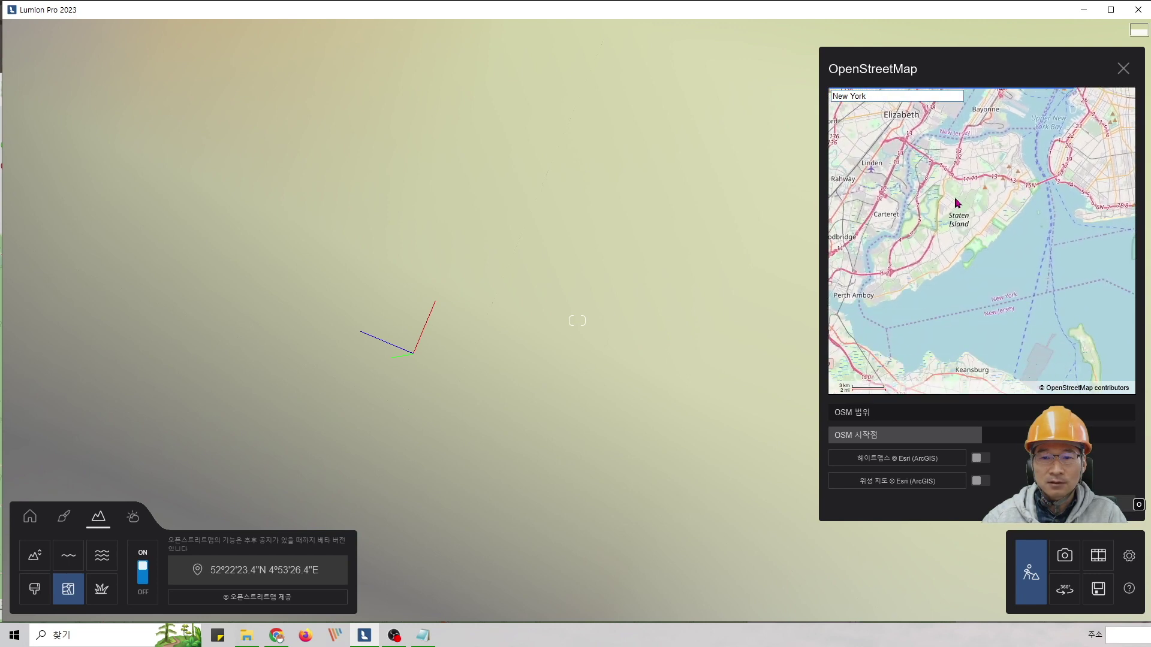
left_click_drag(913, 263, 958, 234)
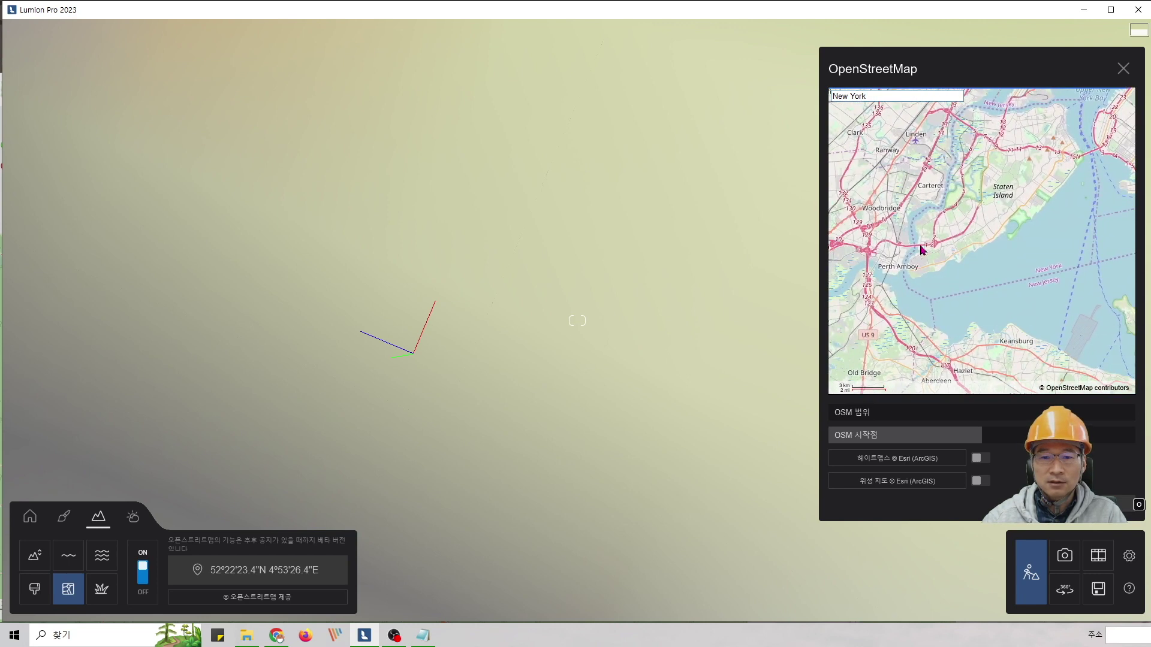
mouse_move(1003, 373)
left_mouse_down()
mouse_move(976, 246)
mouse_move(931, 257)
left_mouse_up()
scroll(995, 297, "down", 2)
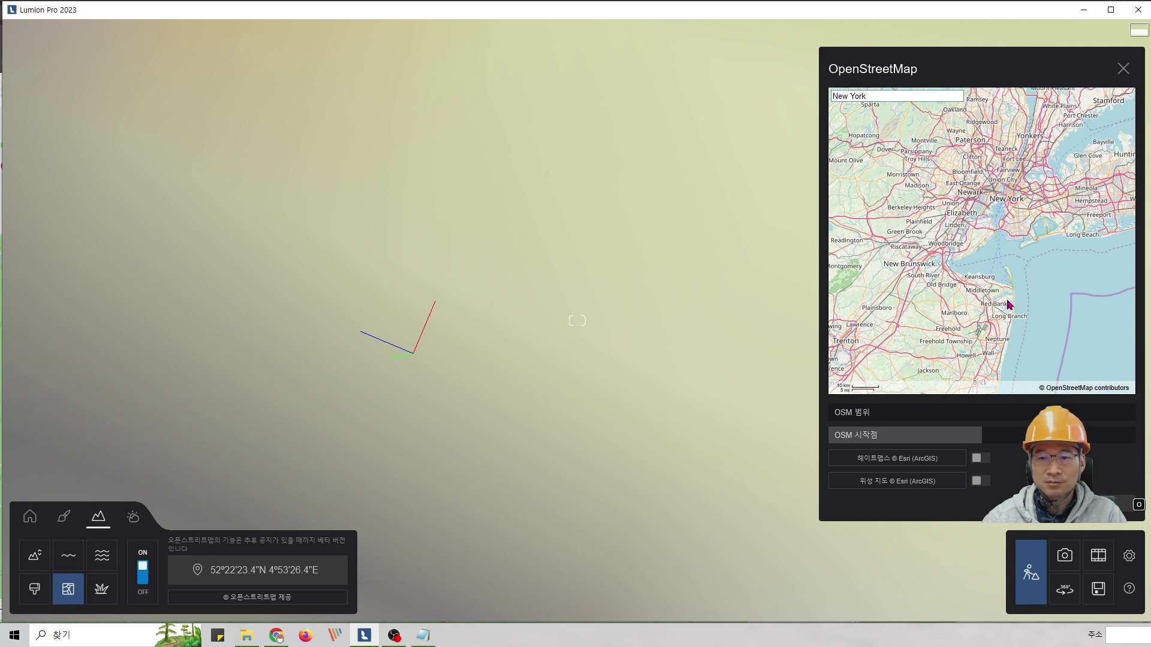
scroll(1006, 305, "down", 3)
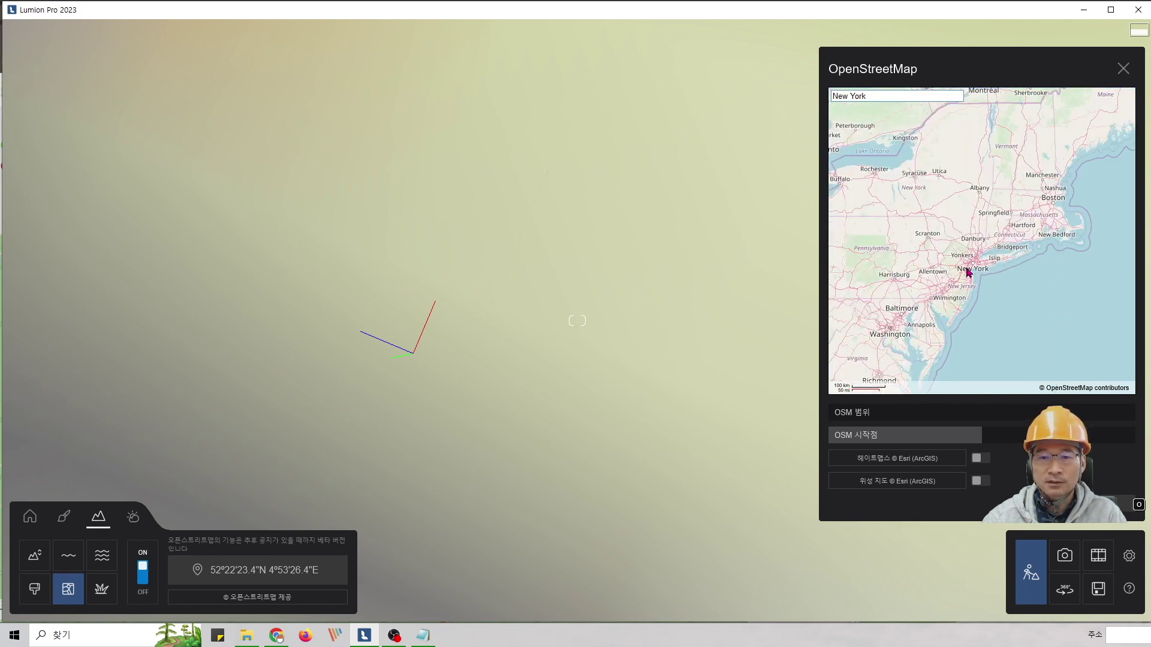
scroll(968, 272, "up", 1)
scroll(993, 262, "up", 1)
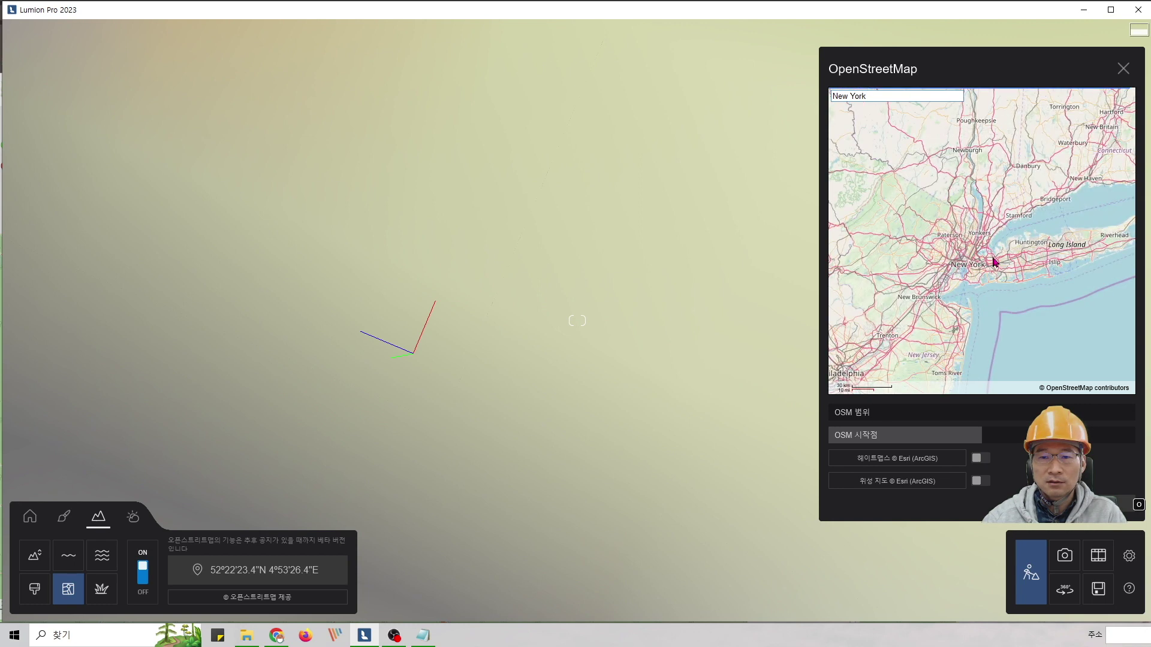
scroll(993, 262, "up", 2)
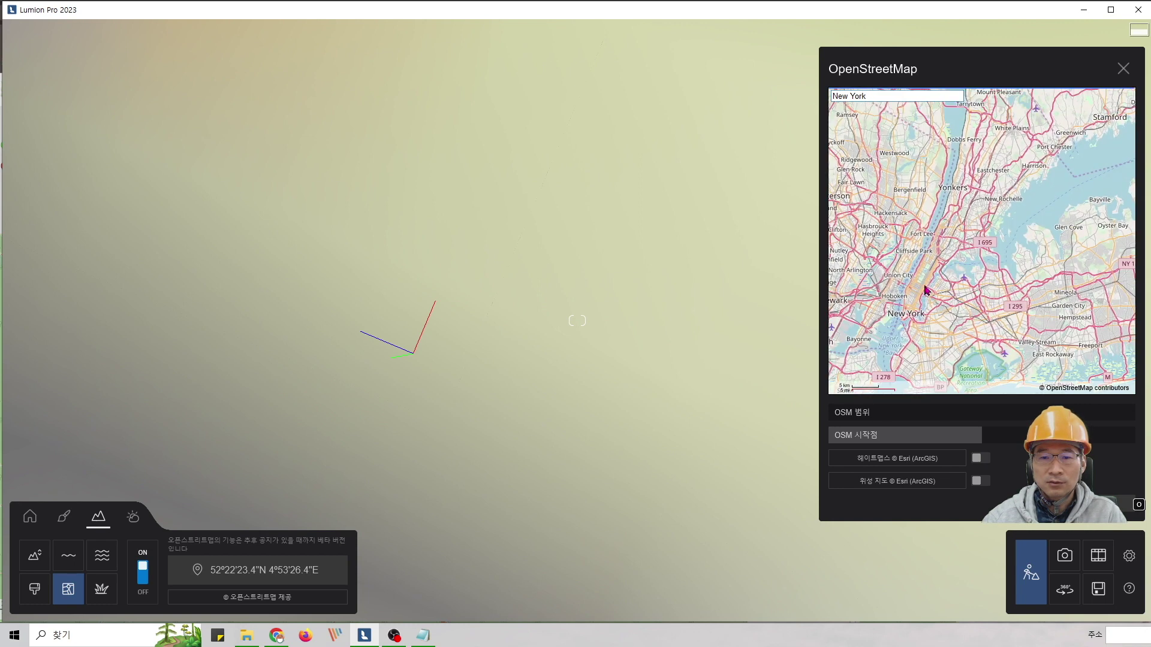
Locate the southern tip of Manhattan around Bowling Green and South Ferry on the picker's map.
scroll(924, 290, "up", 4)
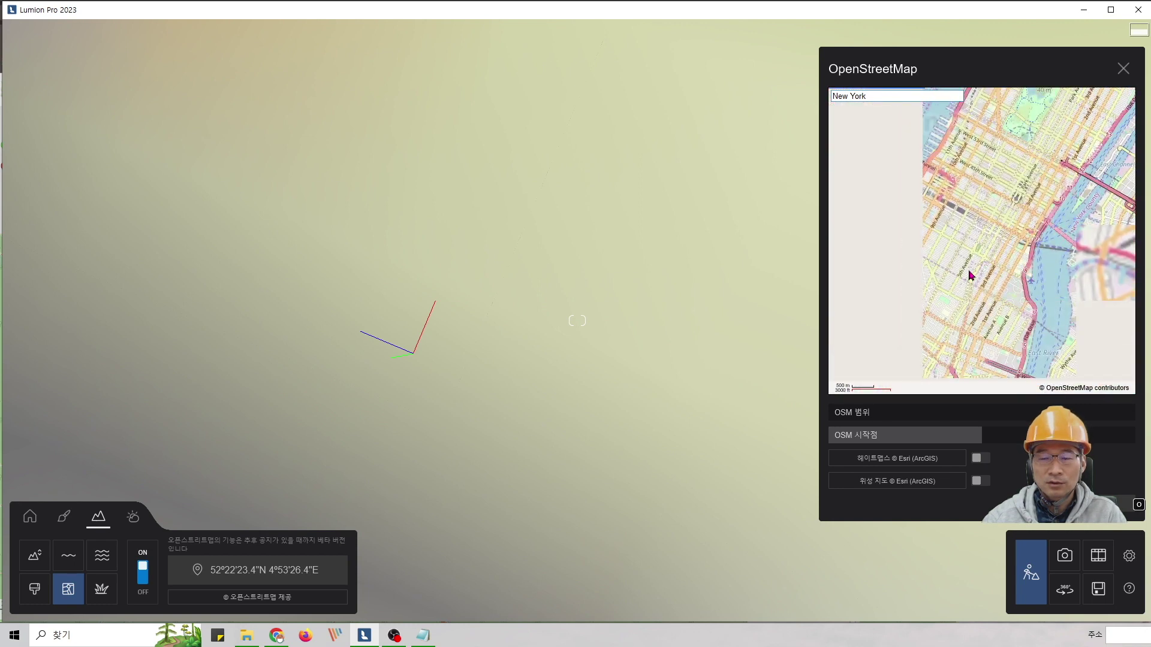
mouse_move(971, 275)
left_mouse_down()
mouse_move(1011, 194)
mouse_move(979, 213)
left_mouse_up()
scroll(958, 252, "up", 1)
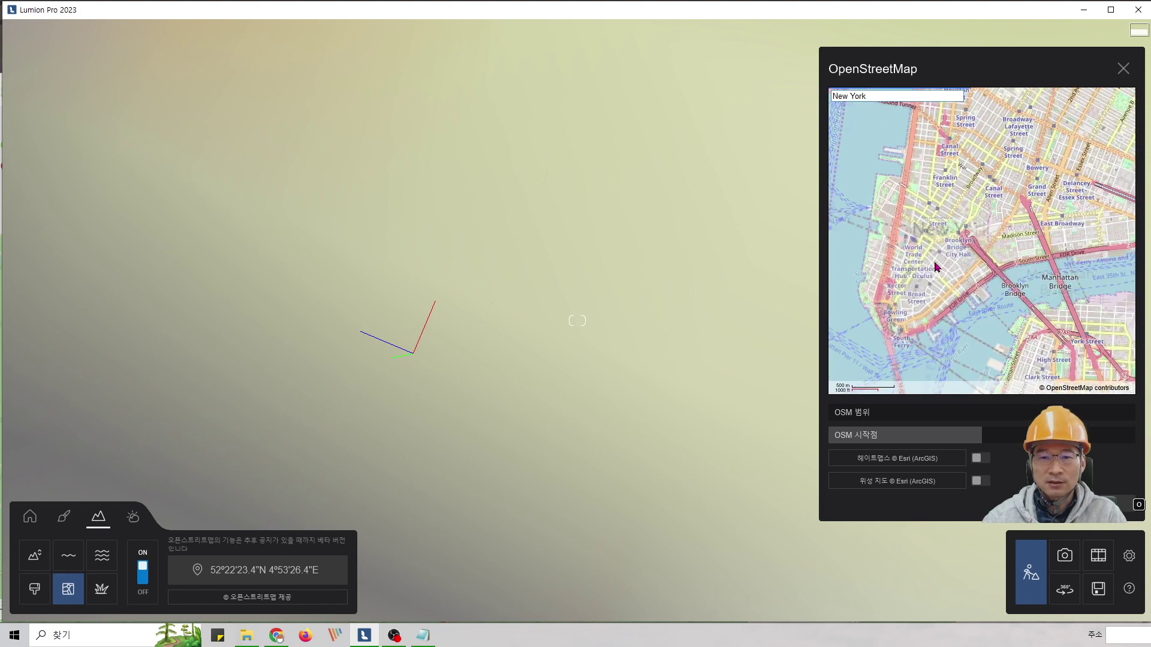
left_click_drag(935, 266, 1030, 184)
scroll(947, 238, "up", 3)
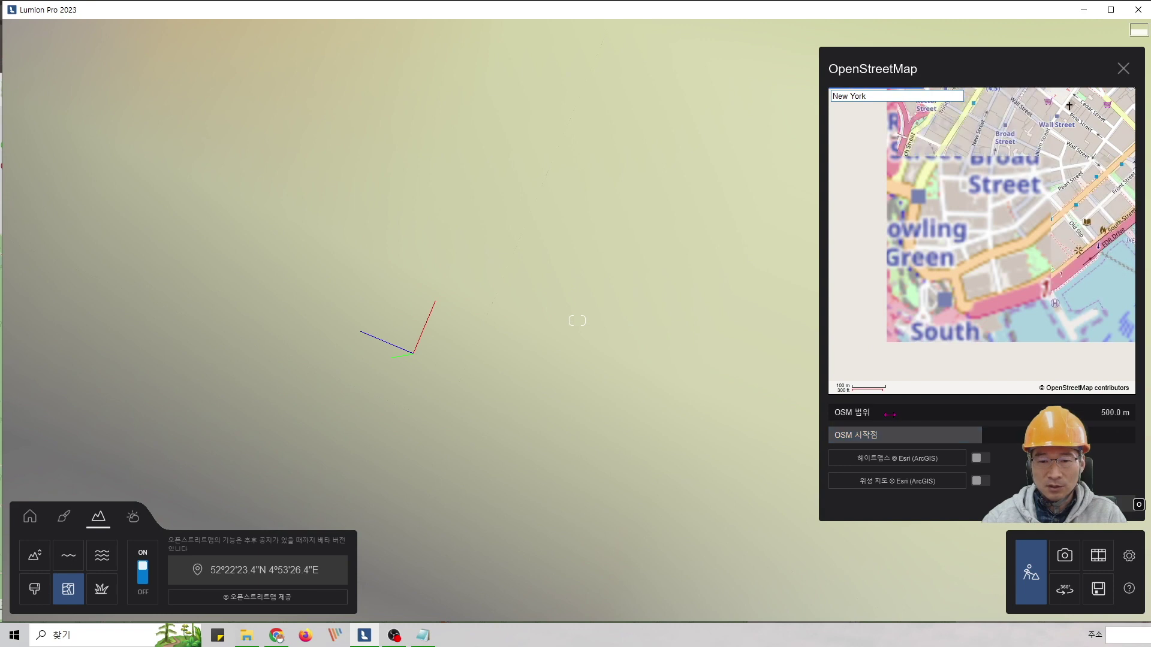
Enlarge the OSM range, enable the Esri (ArcGIS) heightmap and satellite map, and load the map data into the scene.
left_click_drag(890, 414, 984, 415)
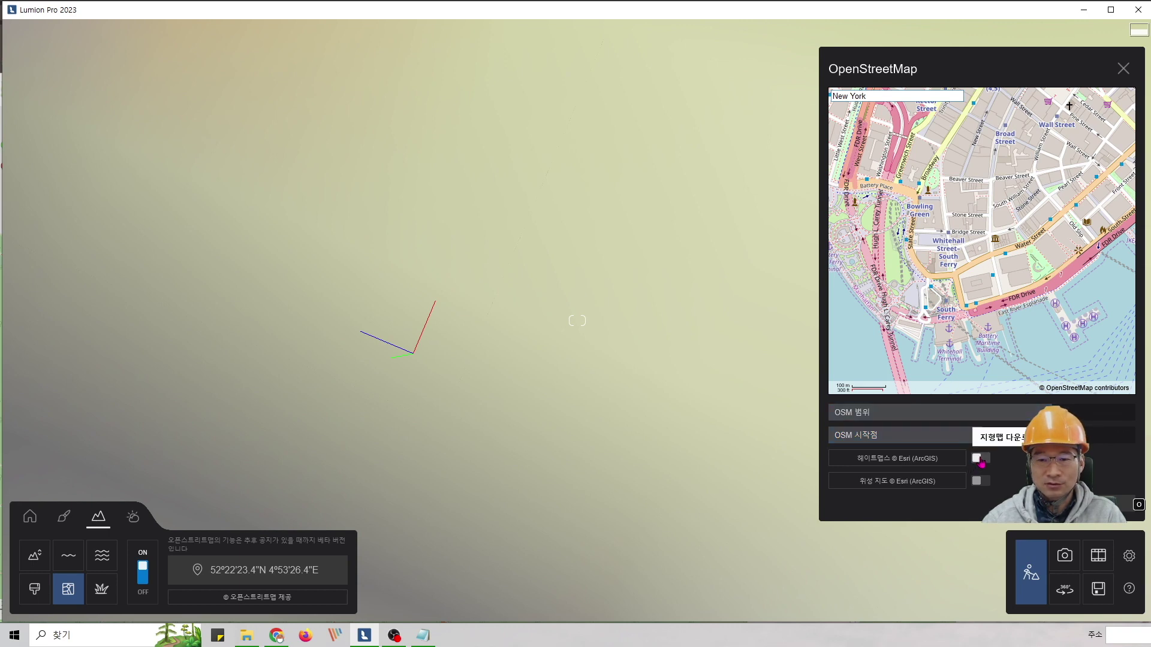
mouse_move(886, 465)
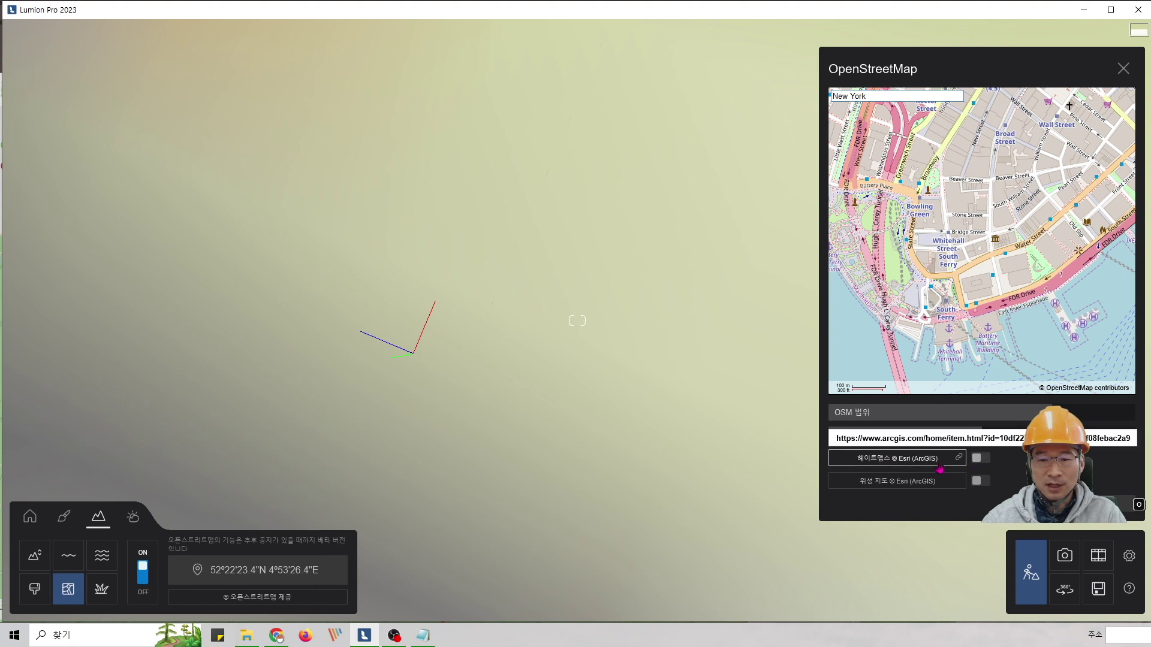
left_click(980, 461)
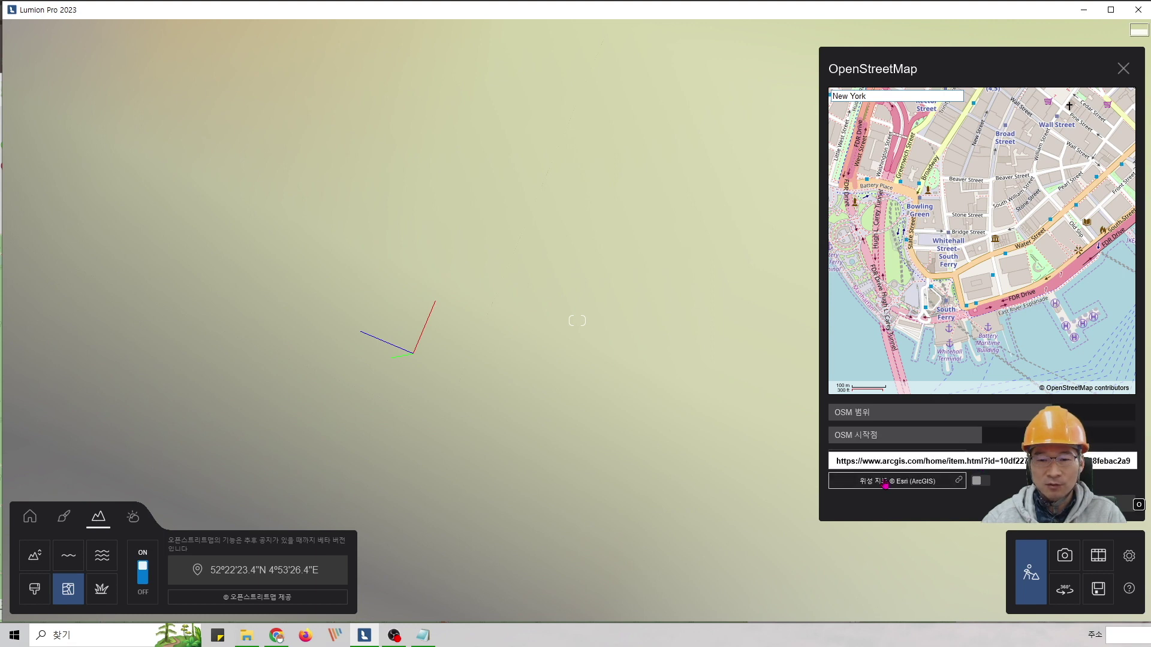
left_click(979, 480)
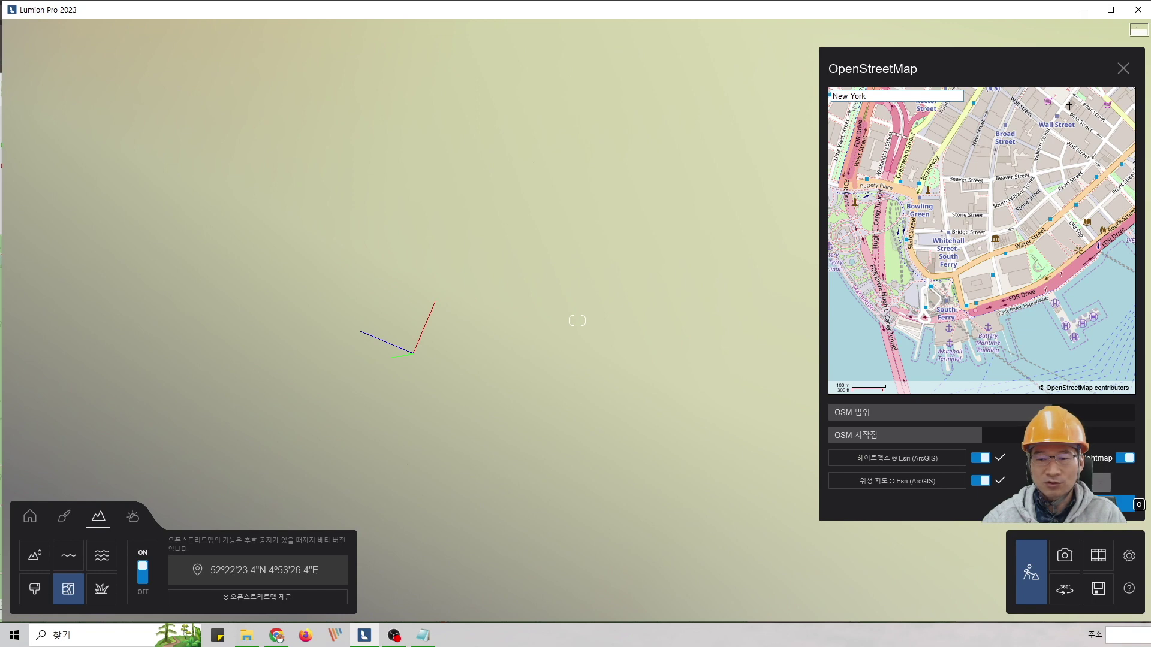
left_click(1069, 504)
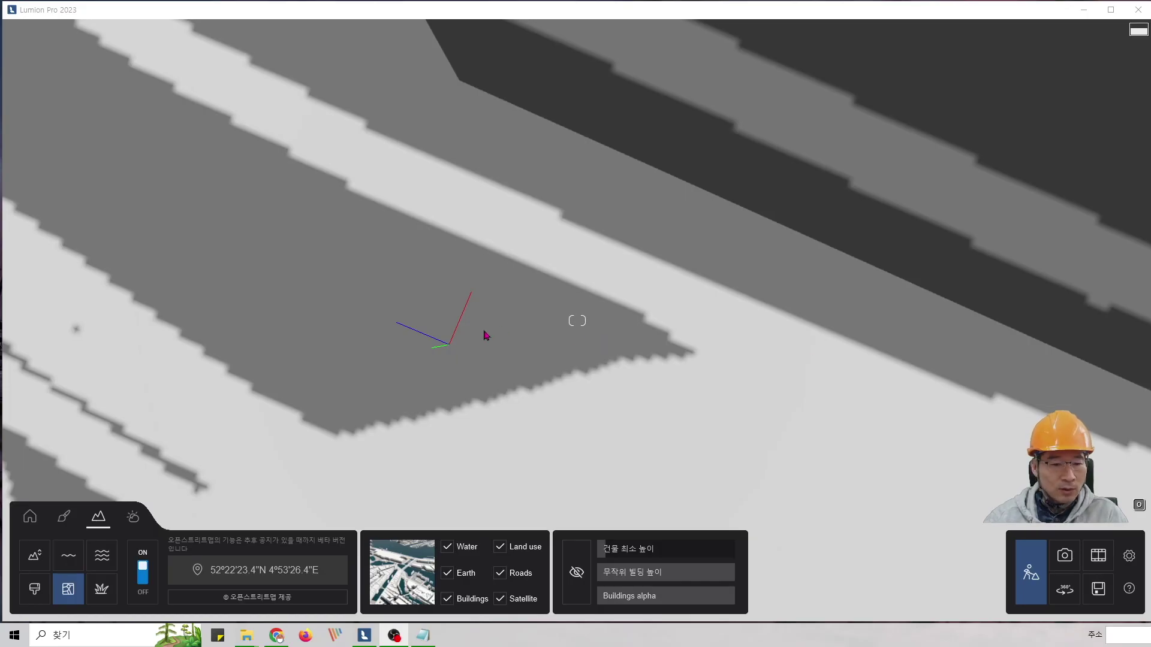
Examine the loaded OpenStreetMap buildings, roads and canals from above and in an oblique aerial view over the city.
left_click(537, 337)
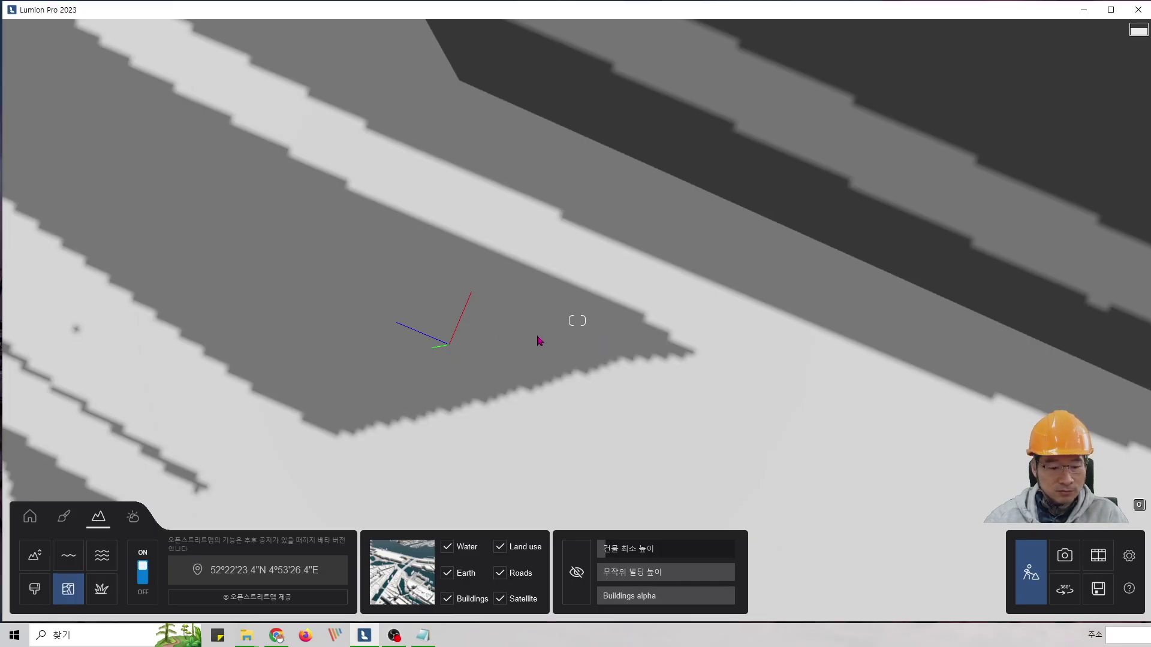
key("s")
key("s")
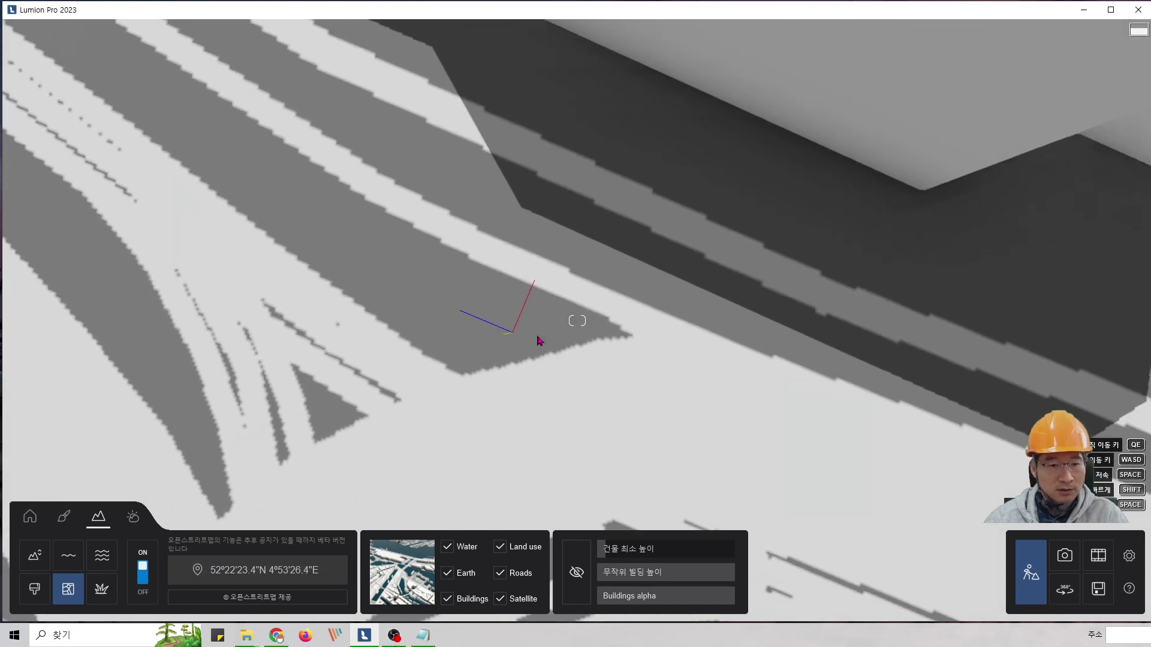
key("s")
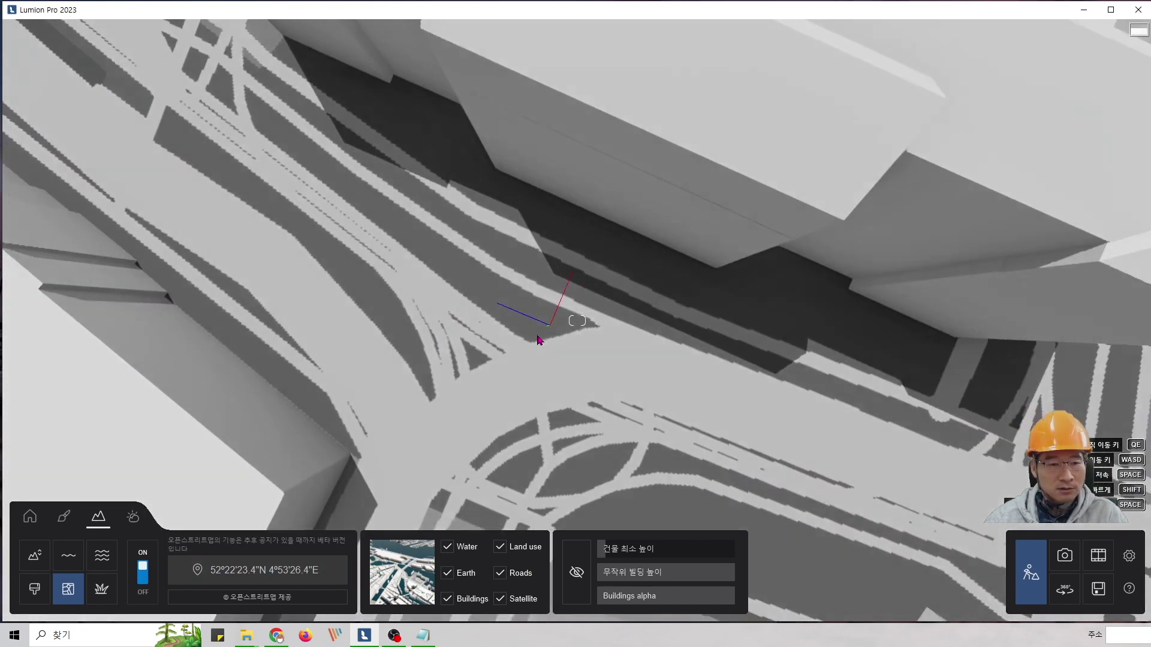
key("s")
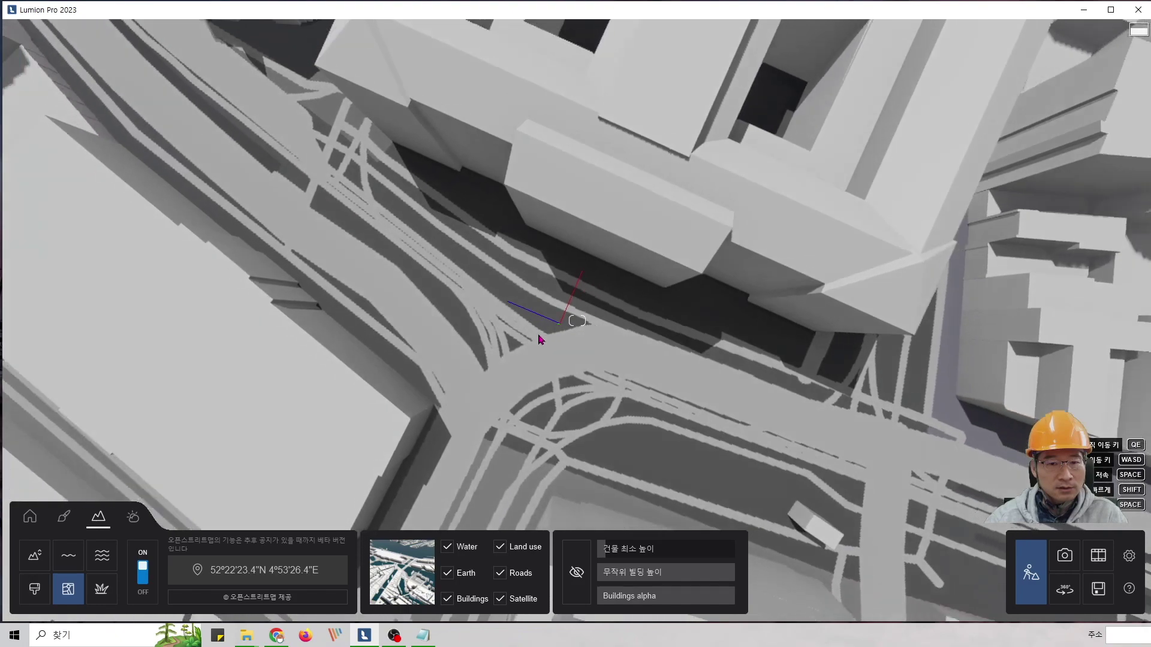
key("s")
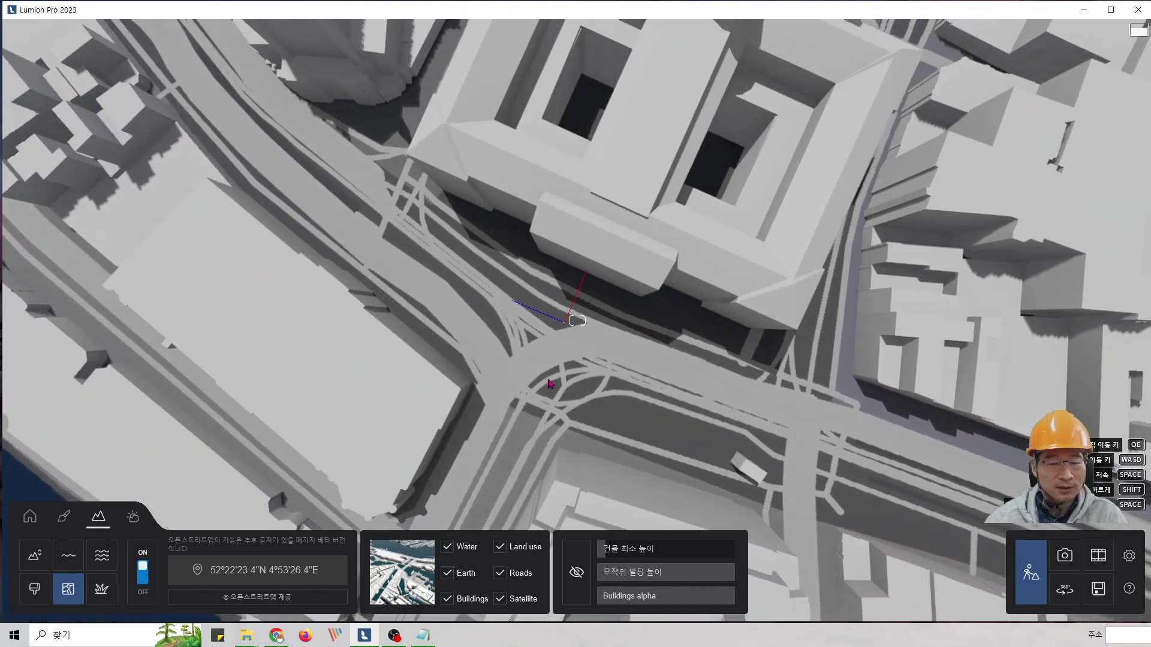
key("s")
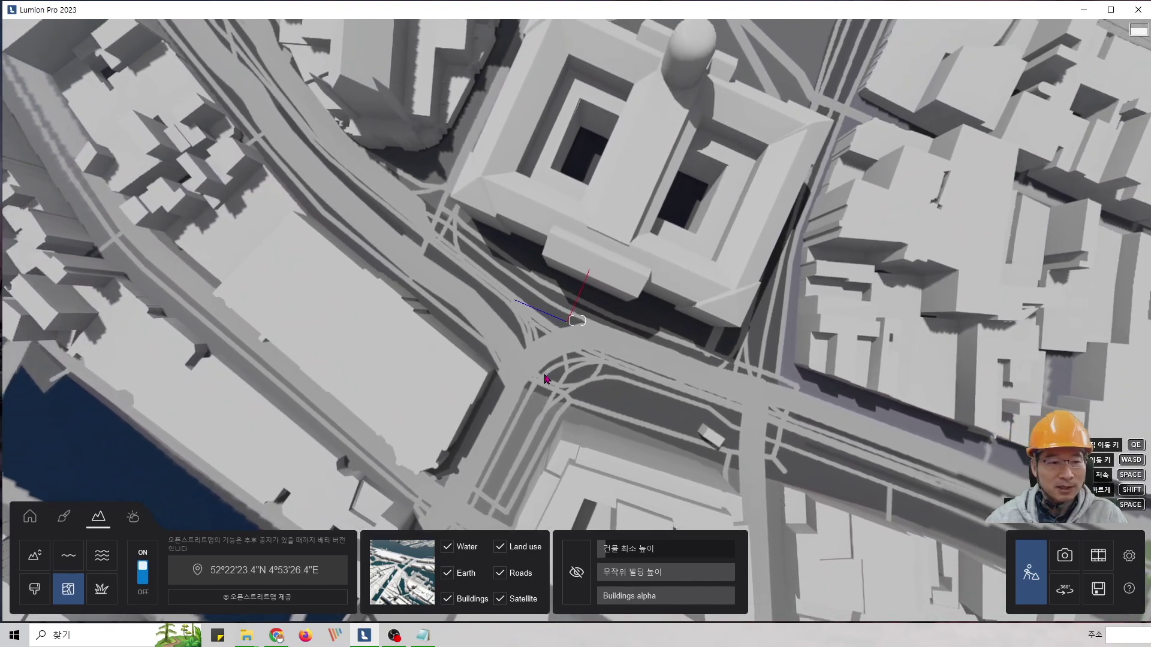
right_click_drag(542, 381, 530, 210)
right_click_drag(520, 270, 420, 479)
right_click_drag(614, 254, 730, 324)
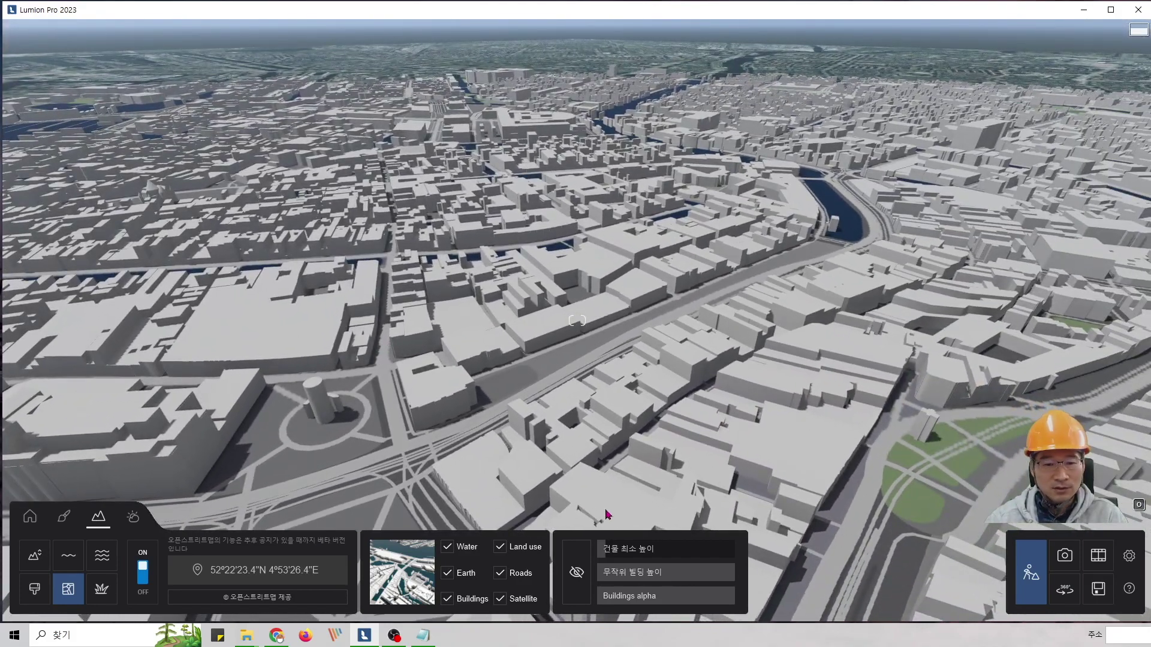
Set the OpenStreetMap buildings' minimum height to about 40 m, random height to 100% and alpha to 100%.
right_click_drag(429, 403, 673, 161)
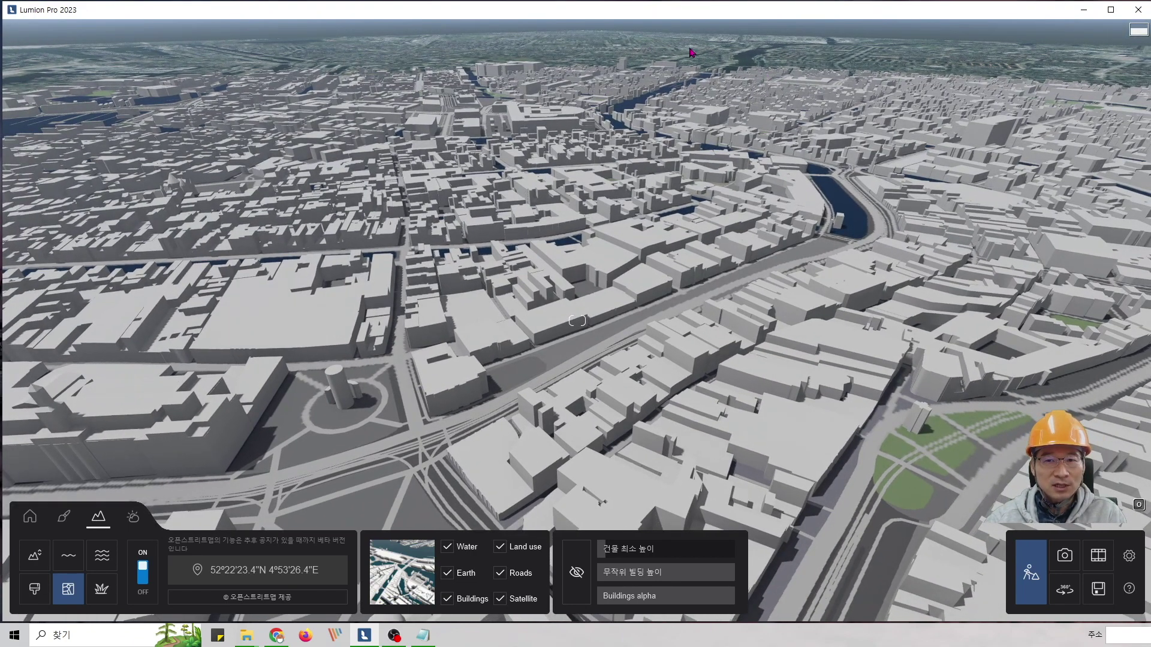
right_click_drag(539, 247, 521, 329)
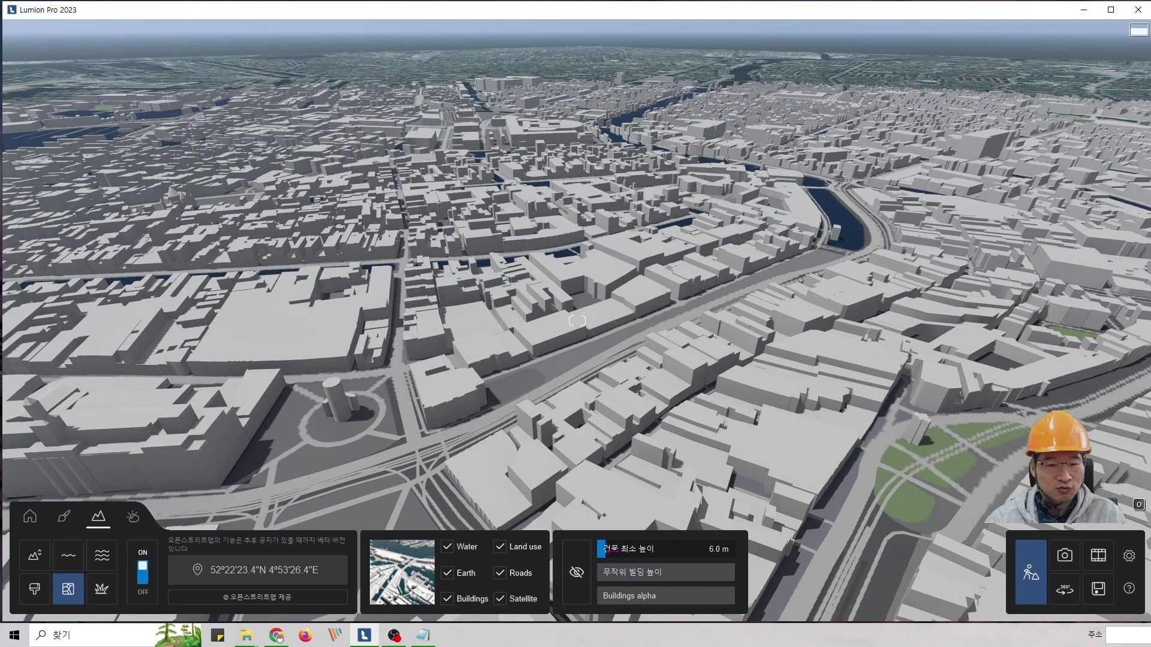
left_click_drag(605, 548, 740, 597)
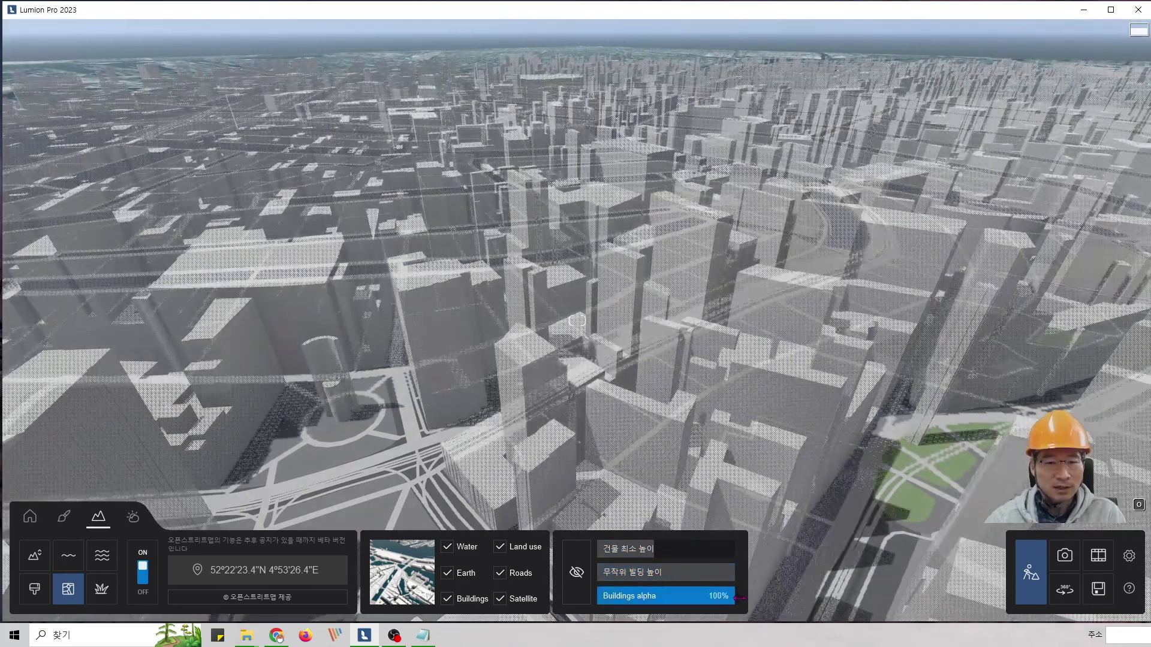
left_click_drag(682, 571, 731, 572)
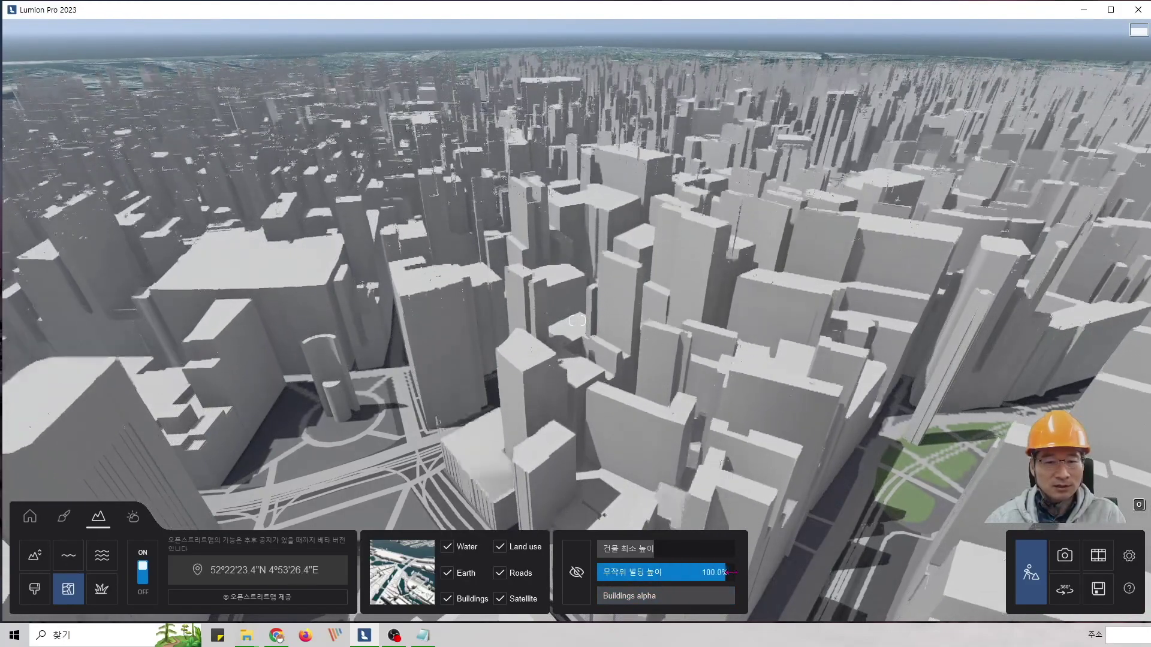
mouse_move(665, 549)
left_mouse_down()
mouse_move(630, 549)
mouse_move(650, 552)
left_mouse_up()
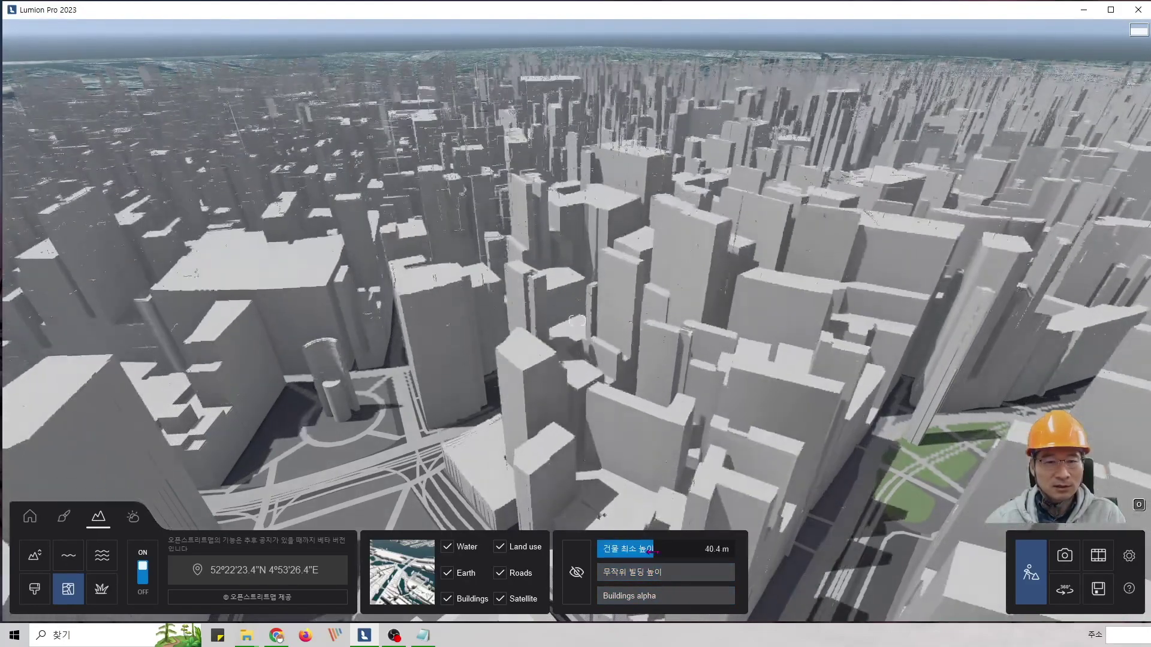
Hide and show again the Buildings, Water and Earth layers of the map, one after another.
key("s")
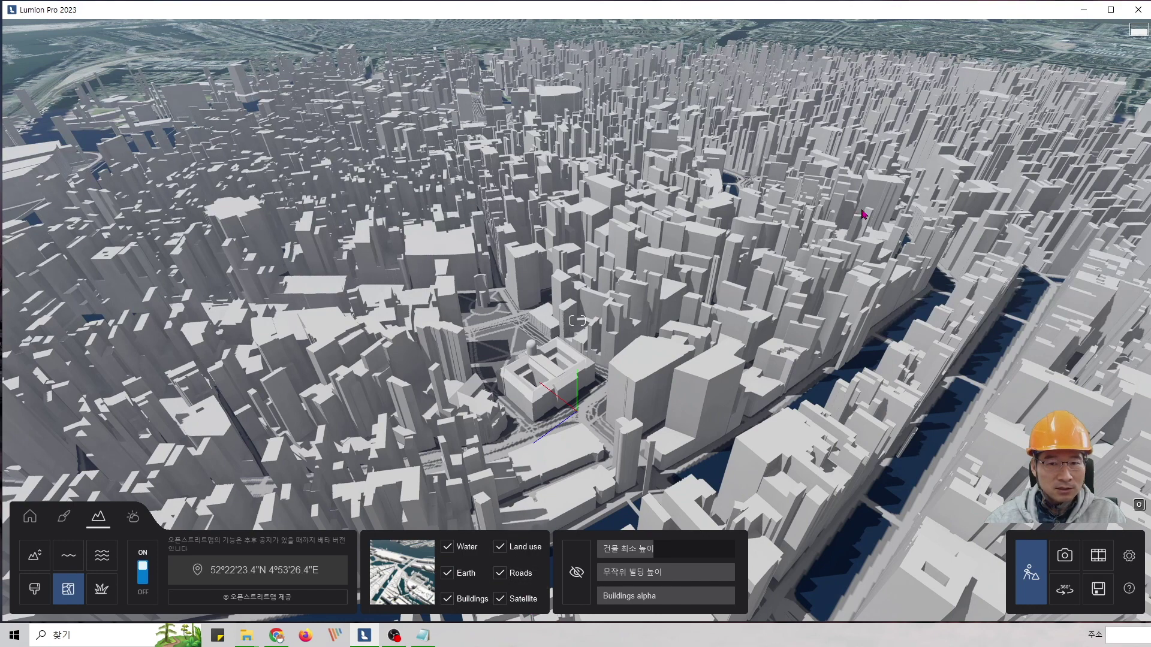
left_click(447, 598)
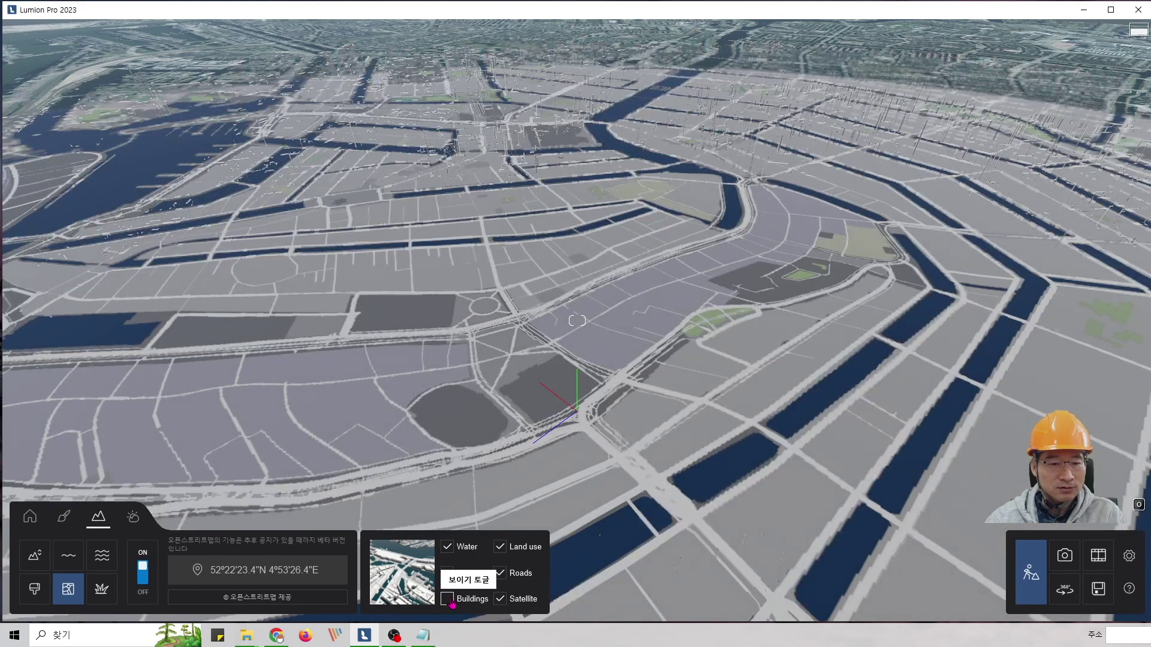
left_click(448, 599)
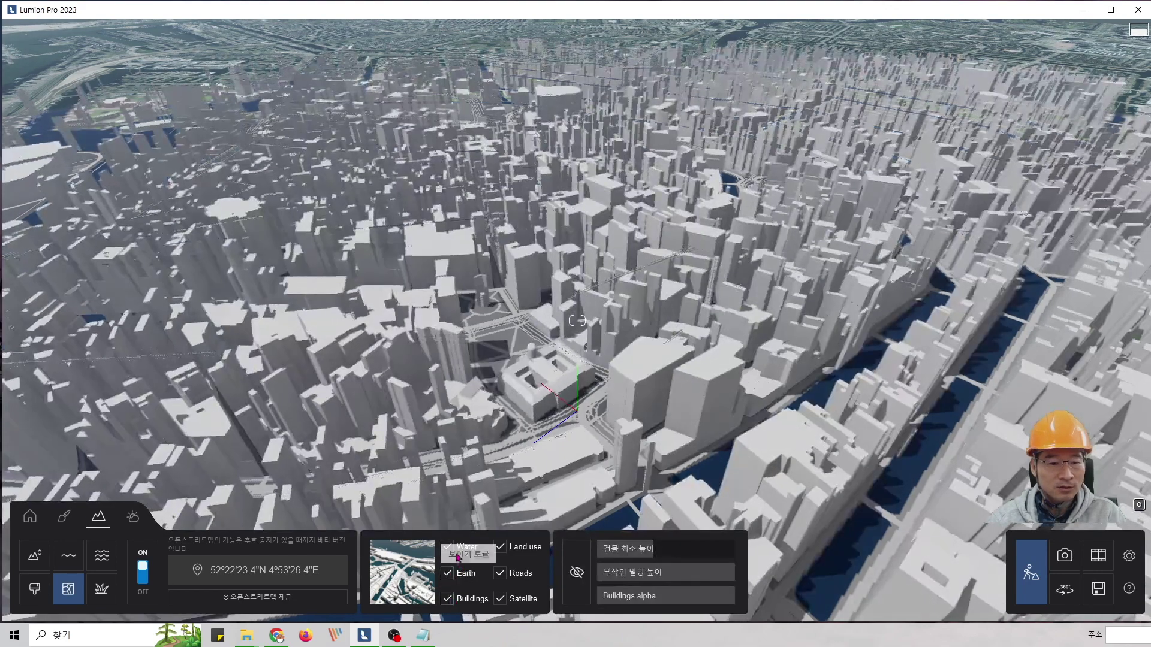
left_click(446, 548)
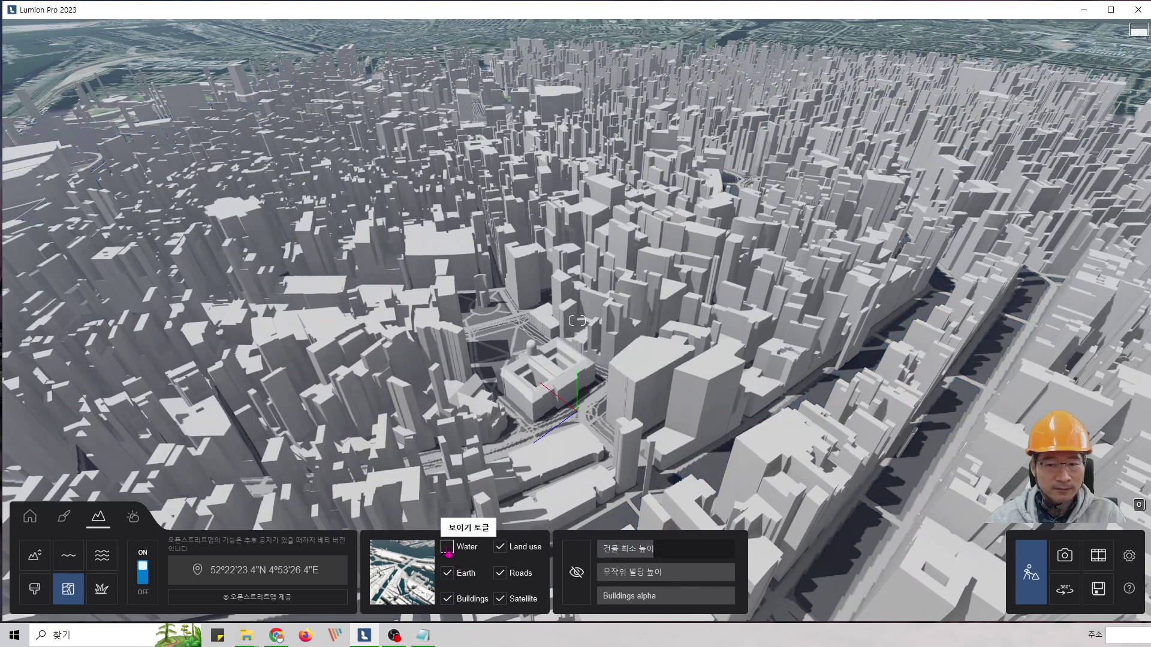
left_click(447, 548)
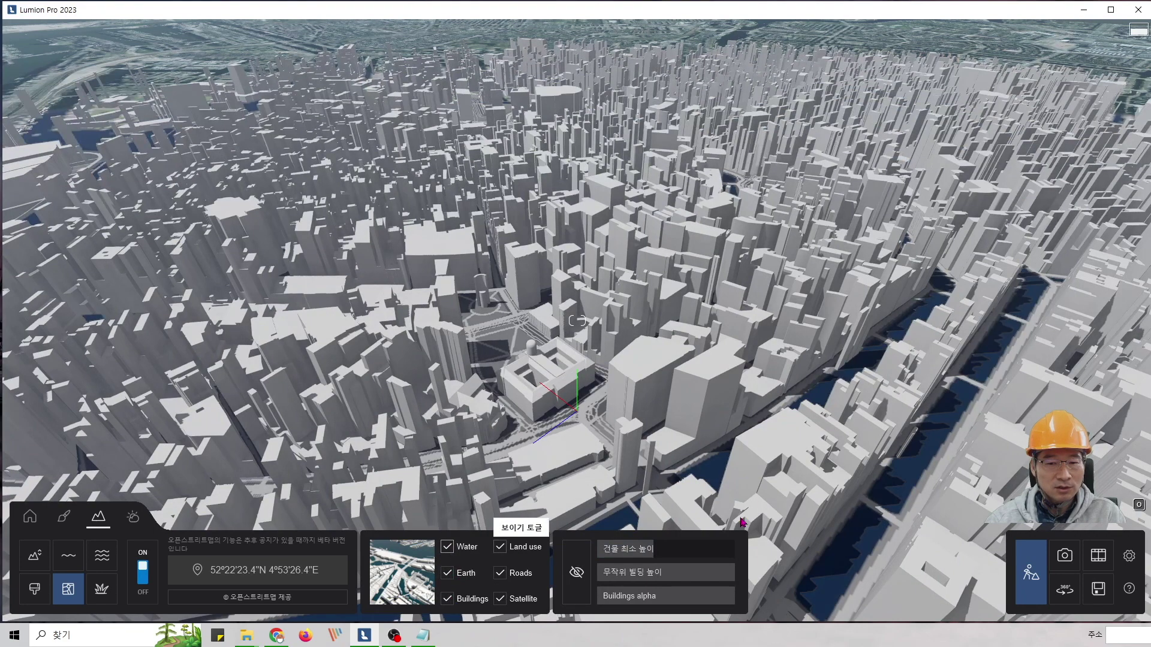
right_click_drag(1026, 325, 812, 343)
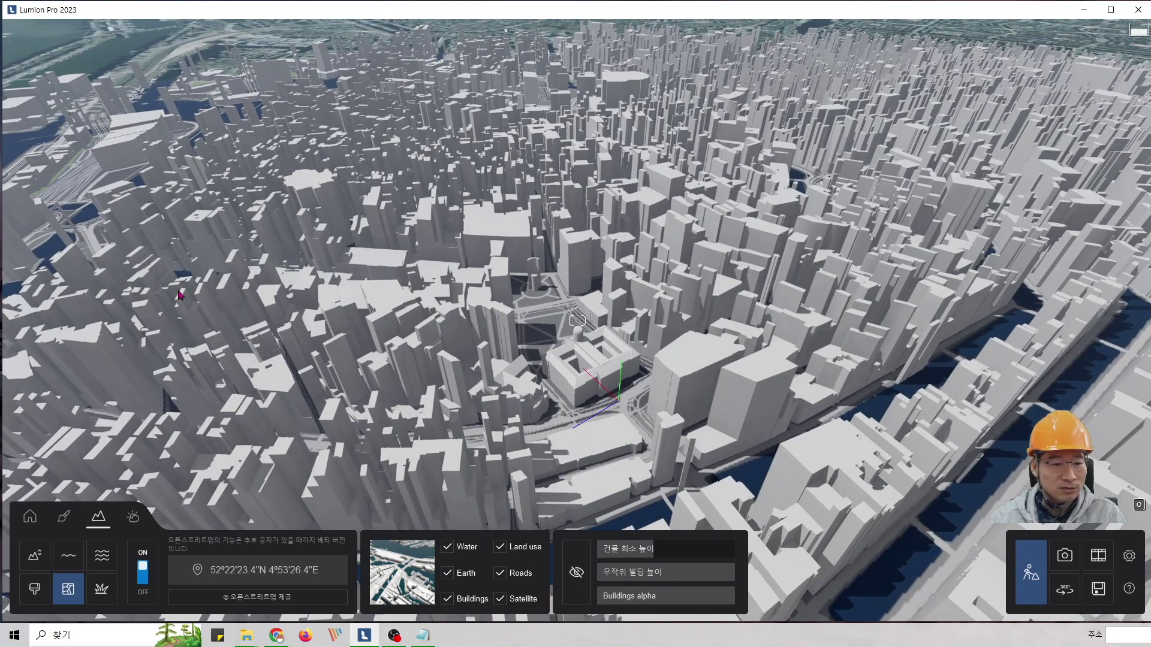
left_click(448, 574)
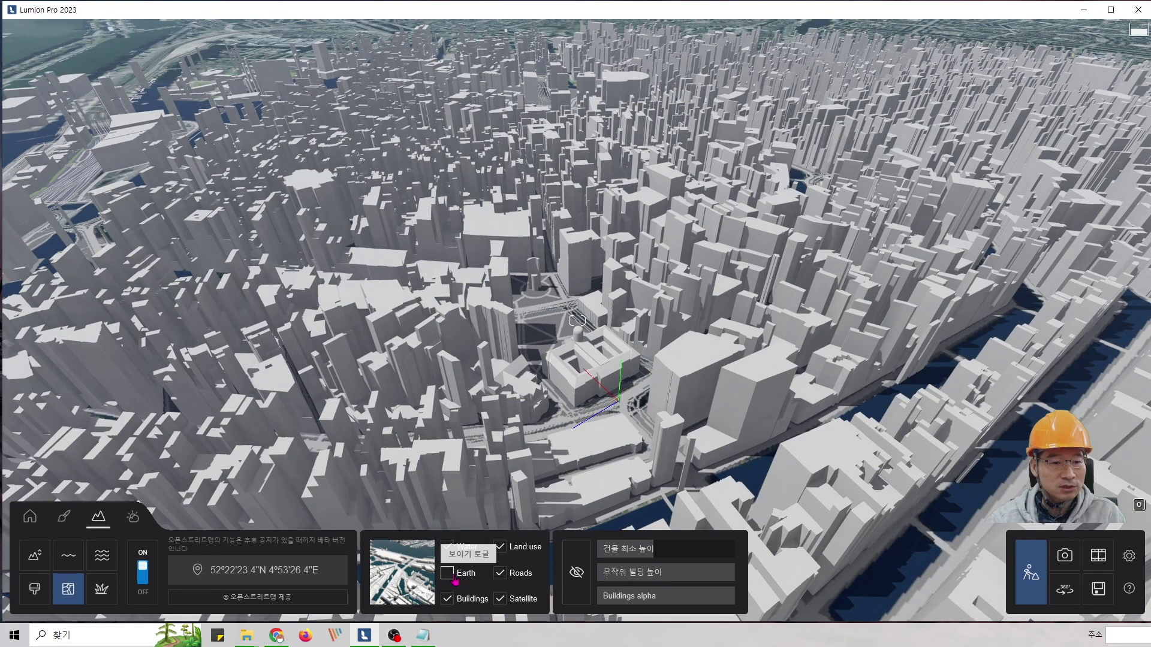
left_click(448, 573)
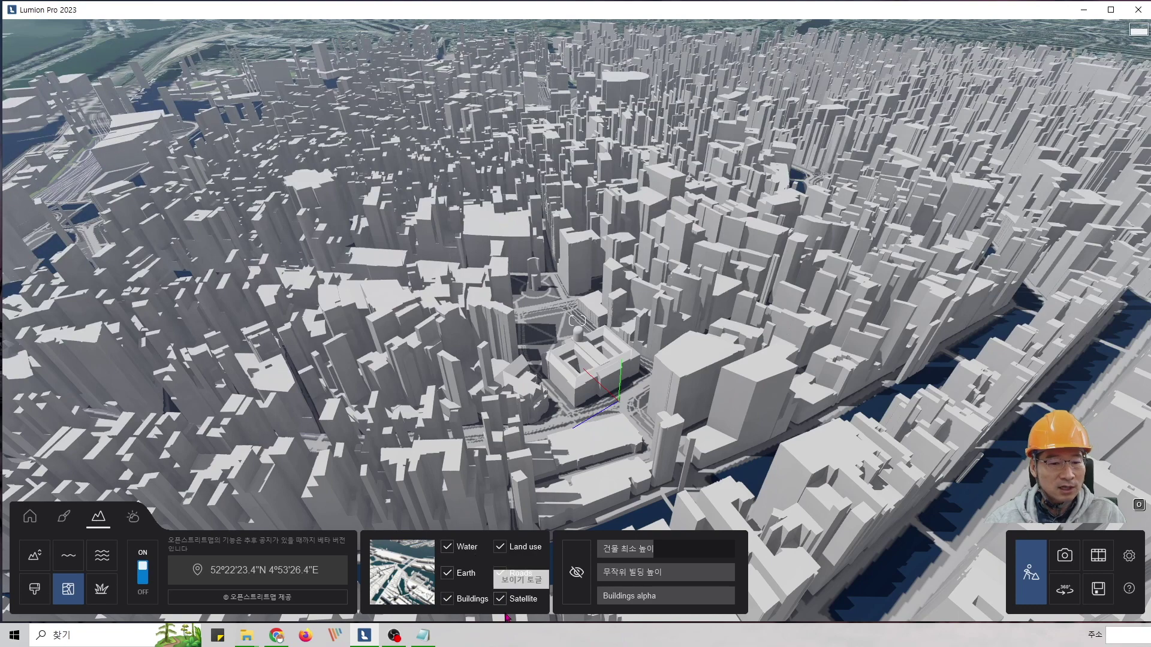
Hide the low building beside the road junction near the circular plaza using the building visibility toggle.
right_click_drag(416, 318, 443, 120)
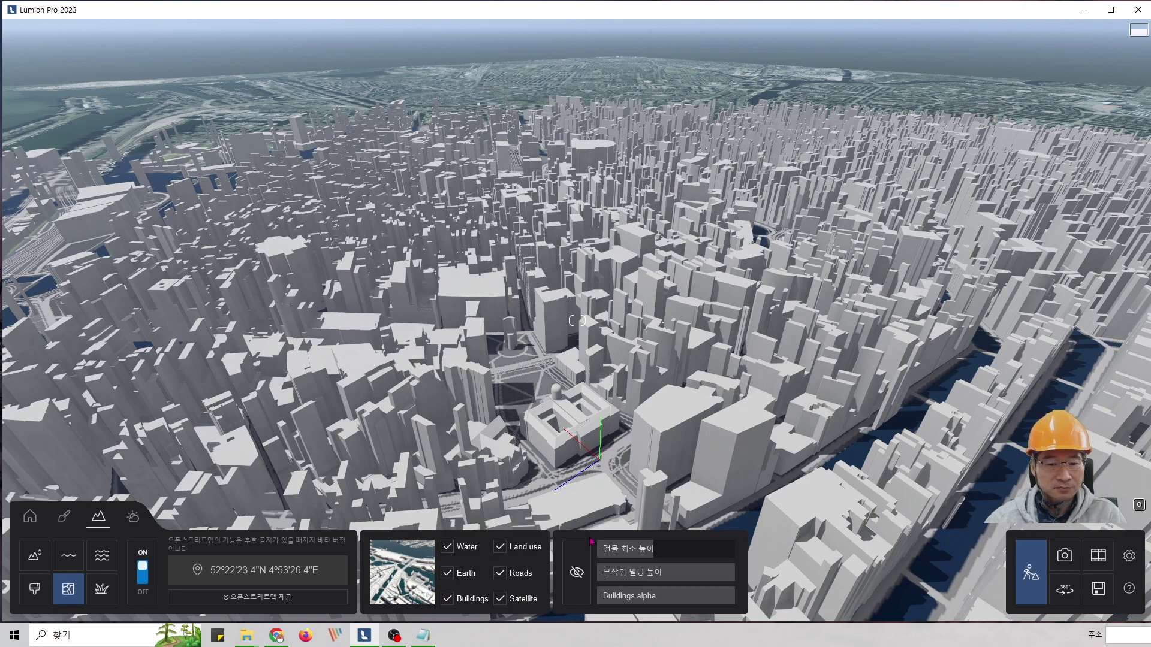
left_click(577, 573)
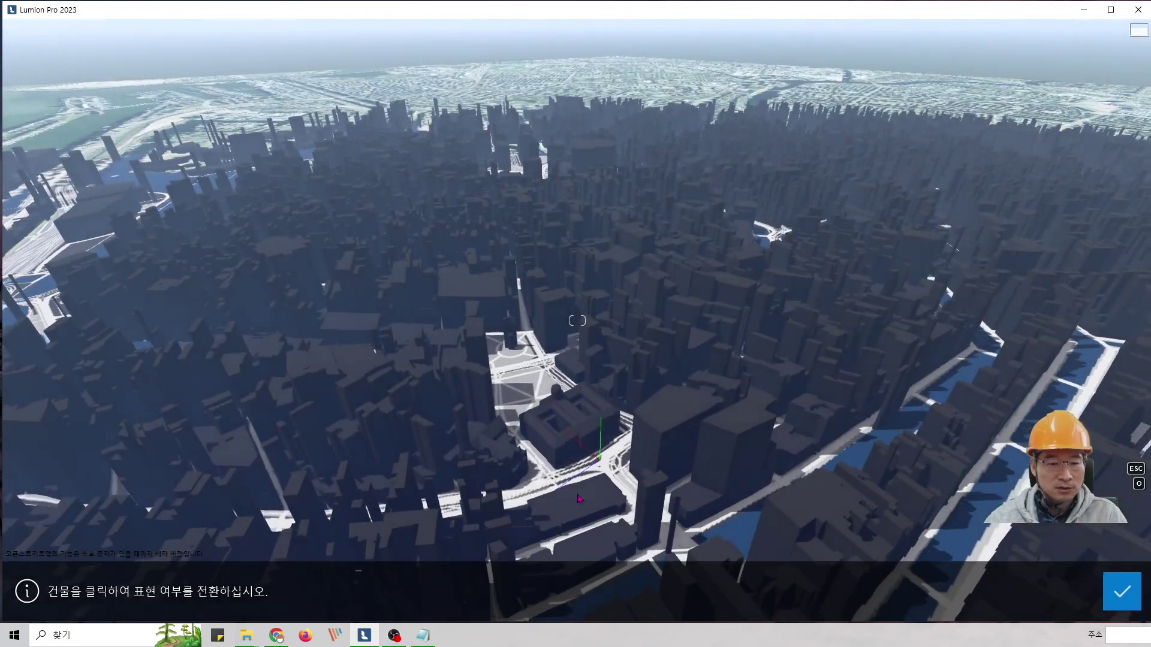
key("Escape")
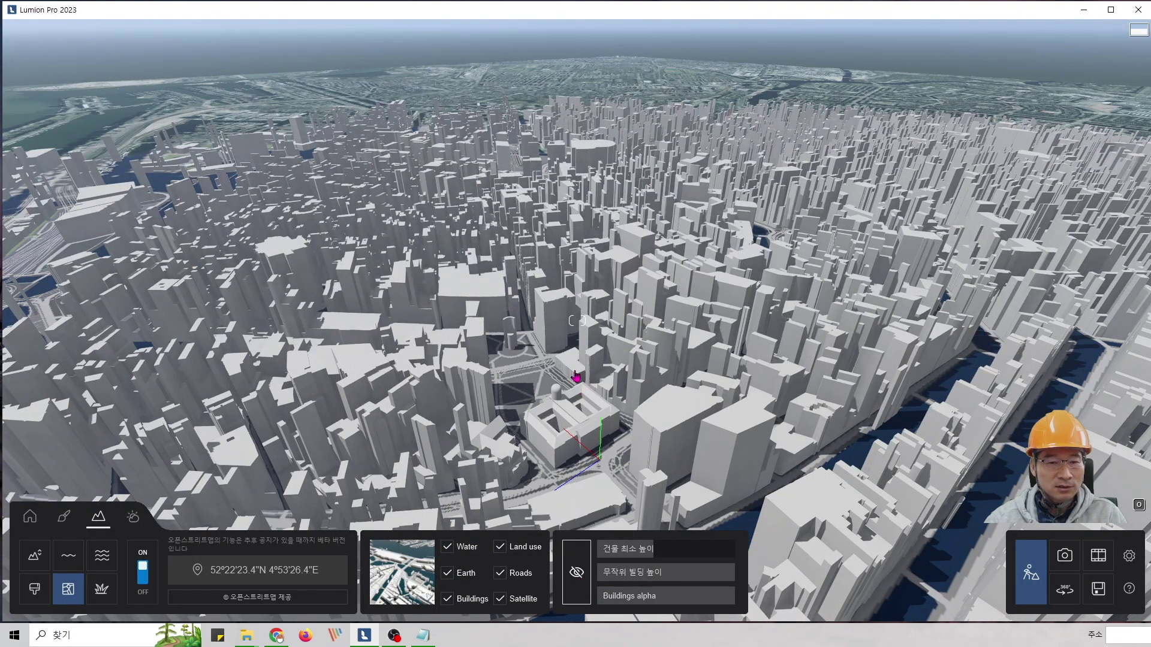
left_click(576, 572)
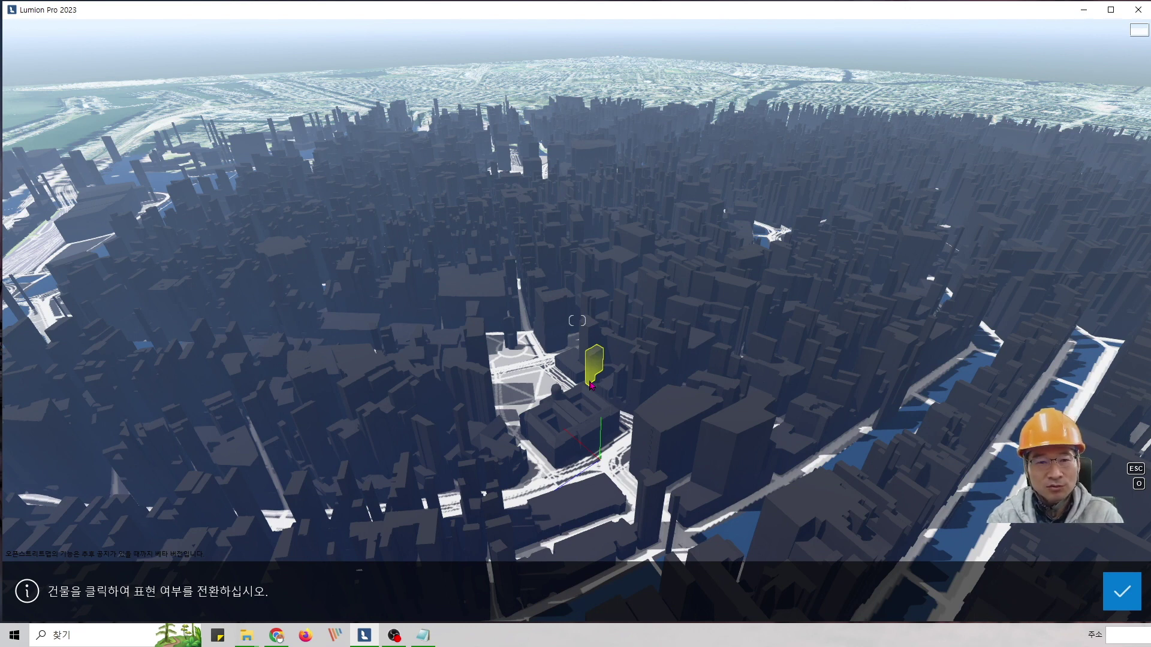
left_click(590, 384)
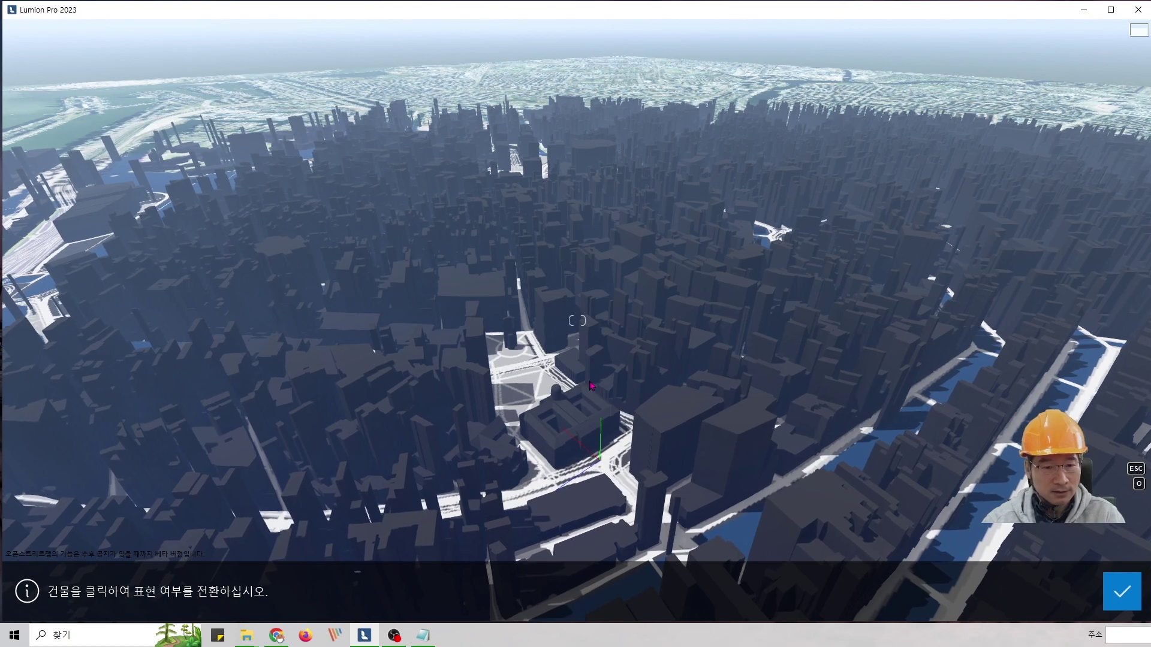
key("w")
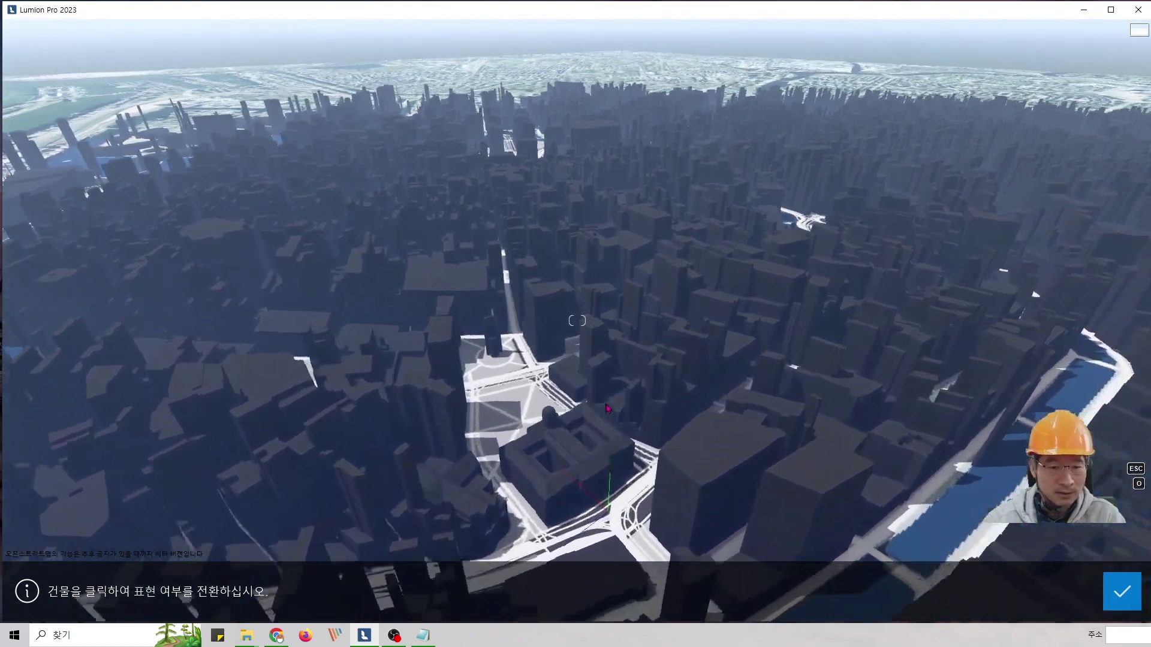
key("w")
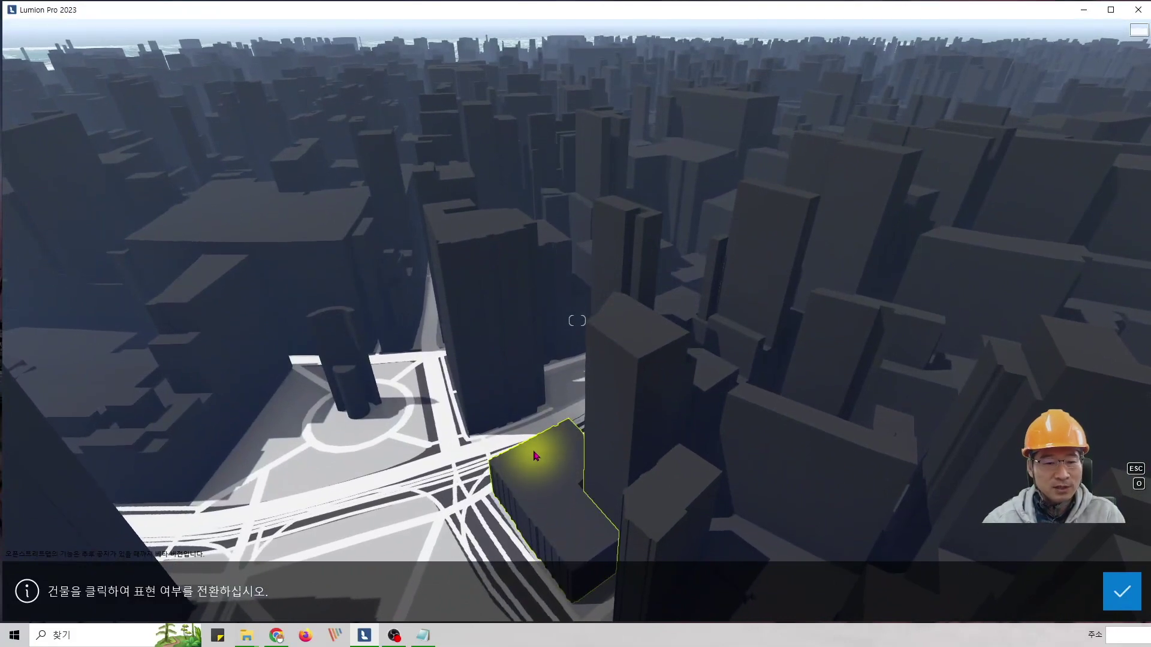
left_click(535, 455)
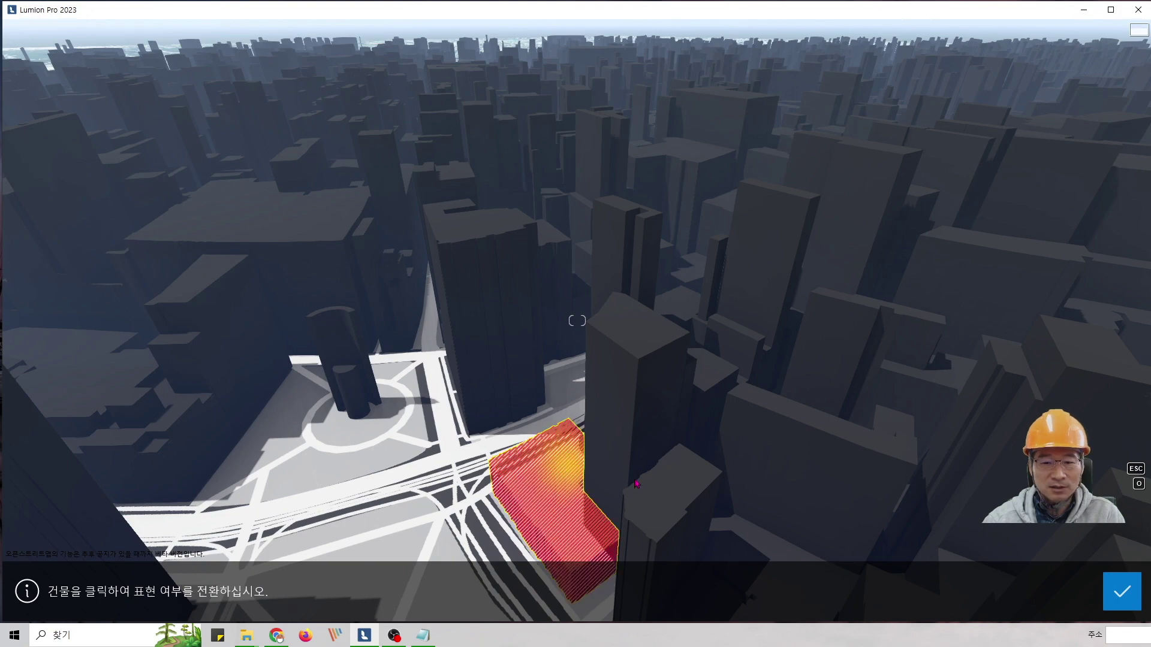
left_click(1121, 596)
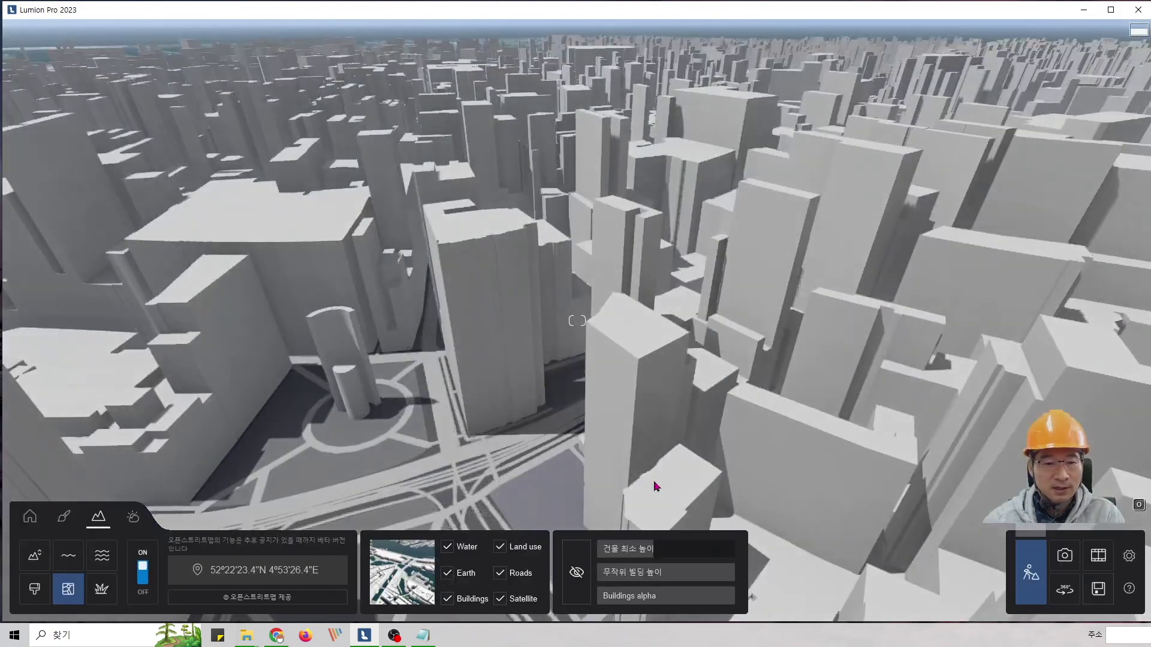
Hide the tower and the neighbouring buildings around the cleared plot, including the long slab block.
left_click(576, 569)
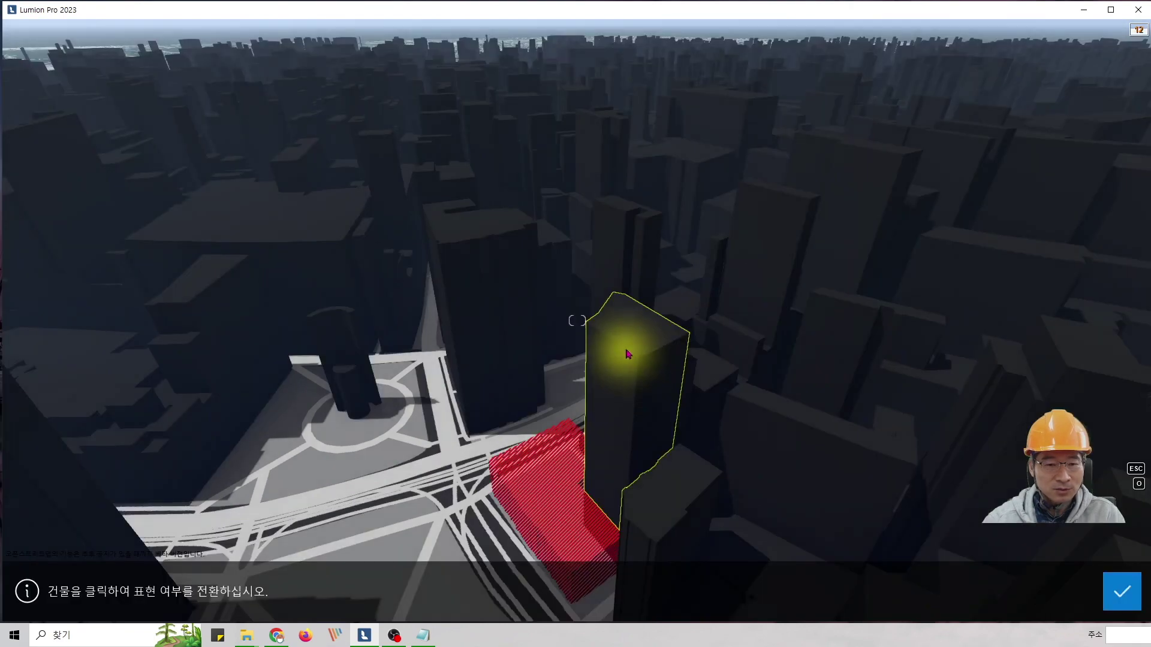
left_click(699, 509)
left_click(774, 454)
left_click(689, 398)
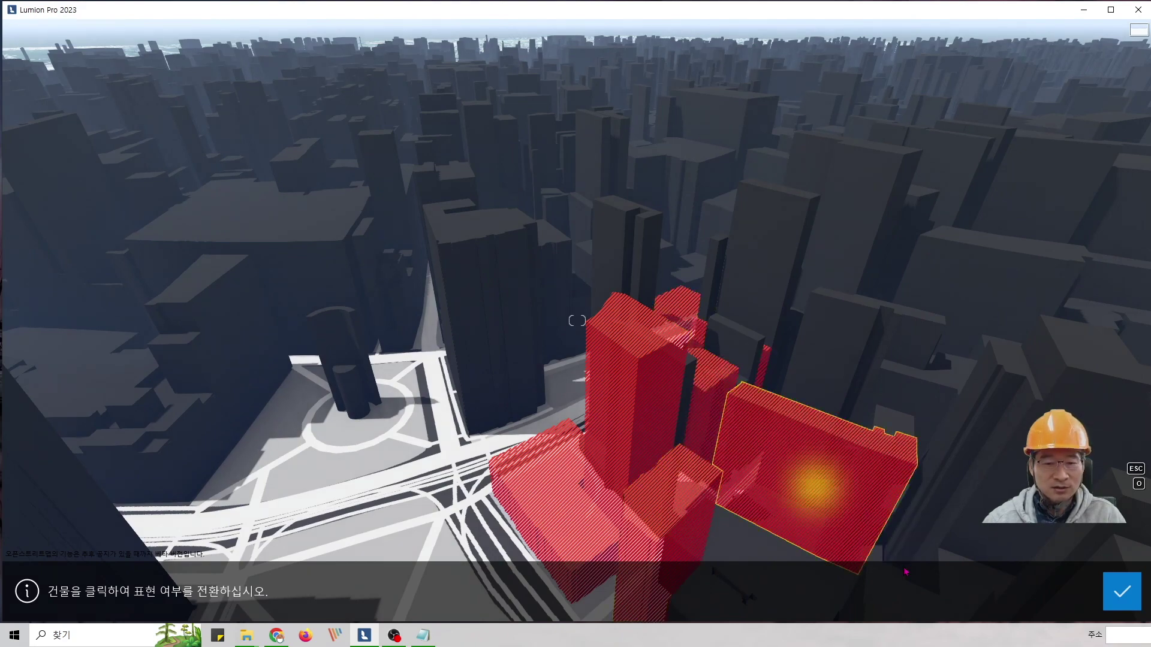
left_click(1121, 590)
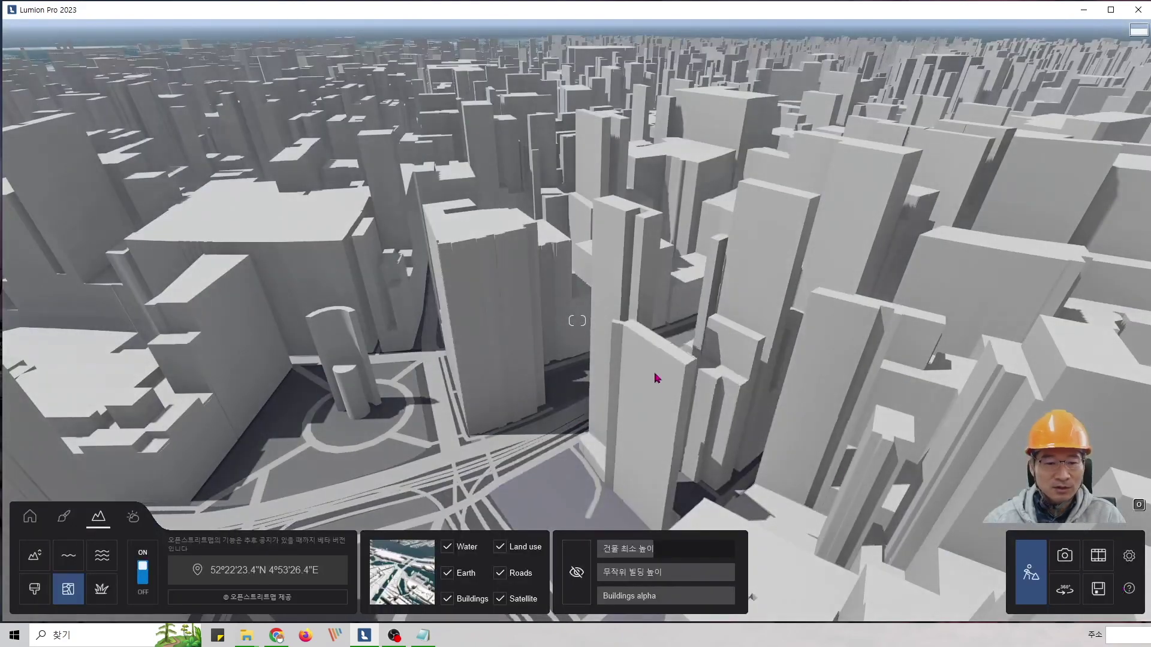
Examine the cleared plot and the surrounding towers and streets, switching to object placement mode.
key("w")
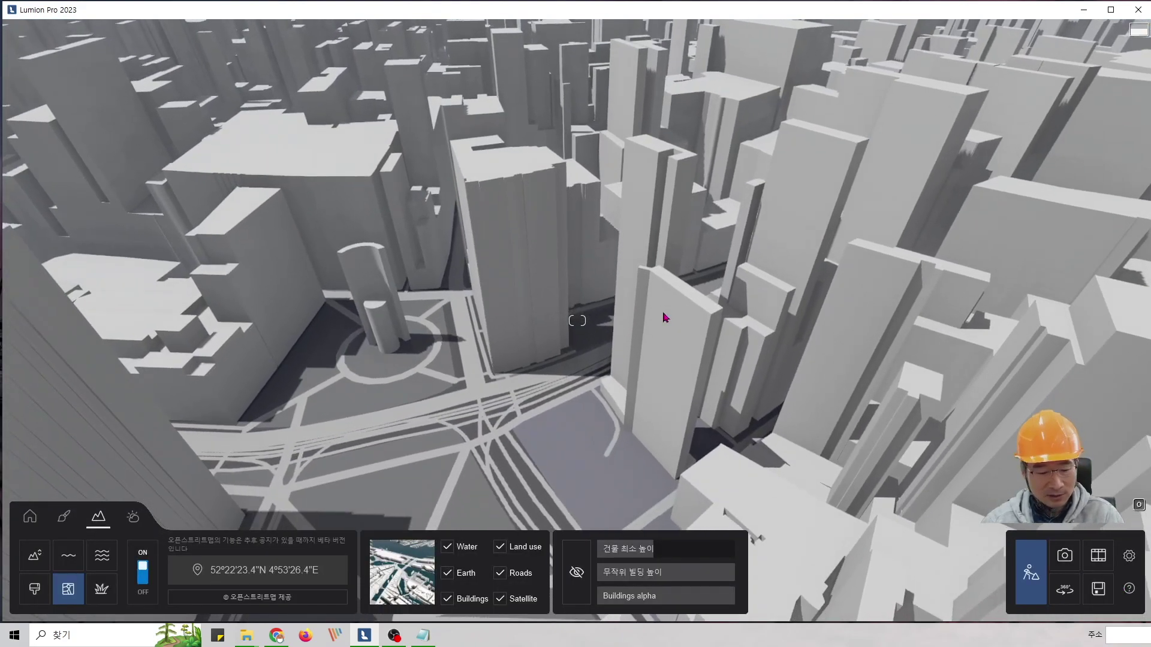
key("s")
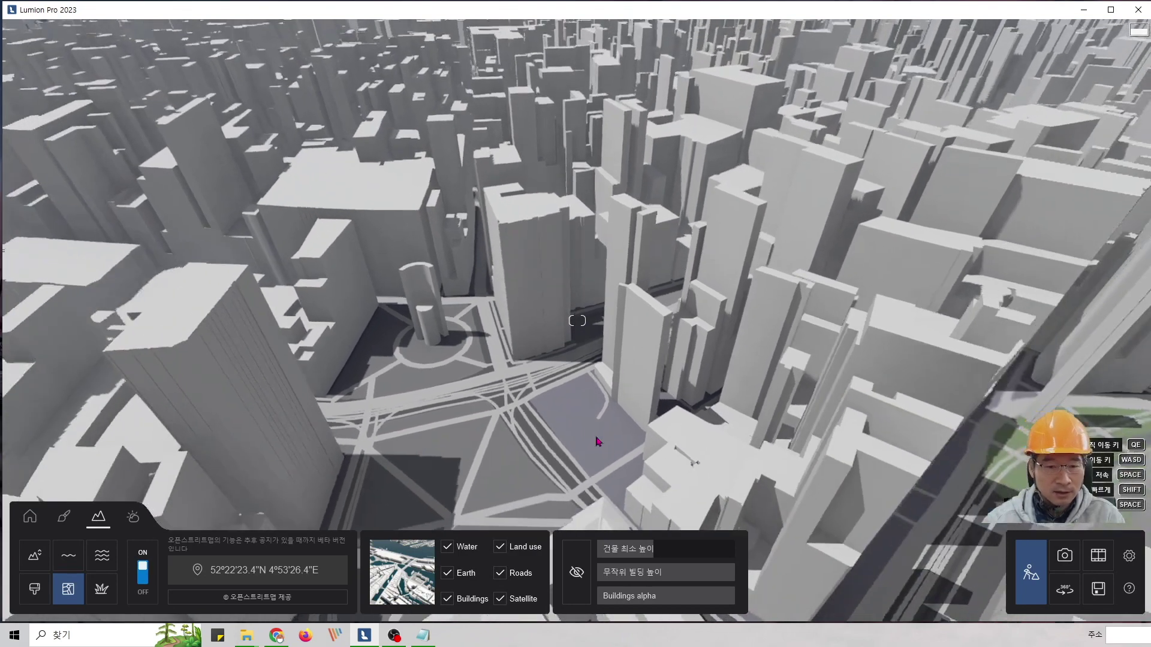
key("w")
right_click_drag(577, 431, 578, 468)
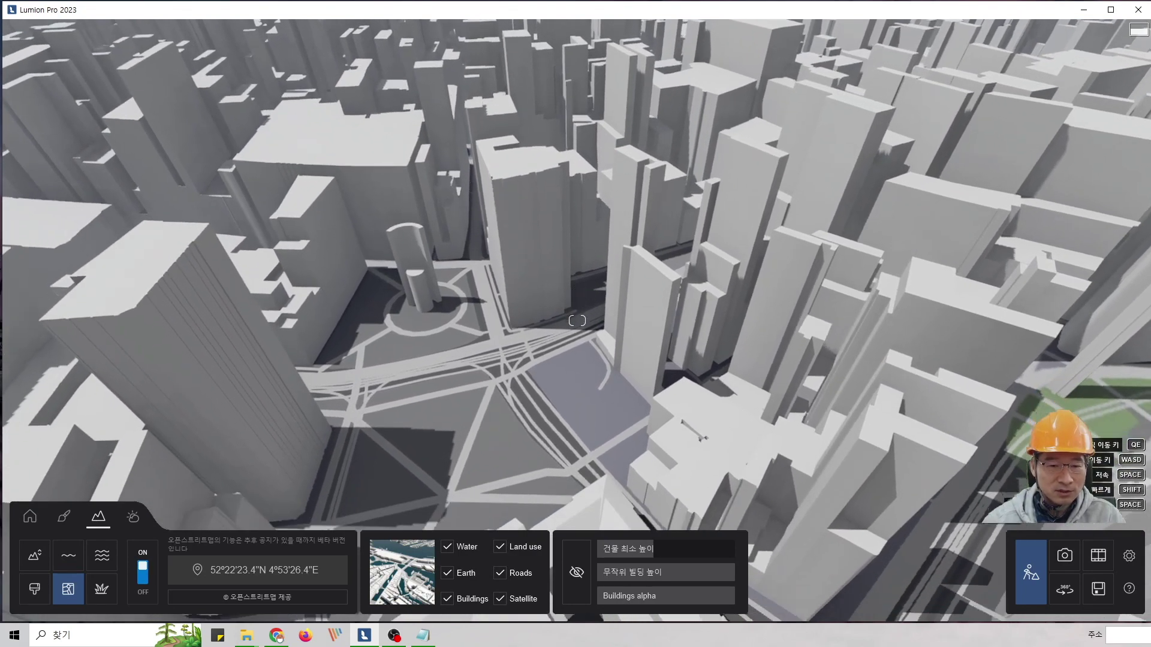
right_click_drag(528, 374, 527, 365)
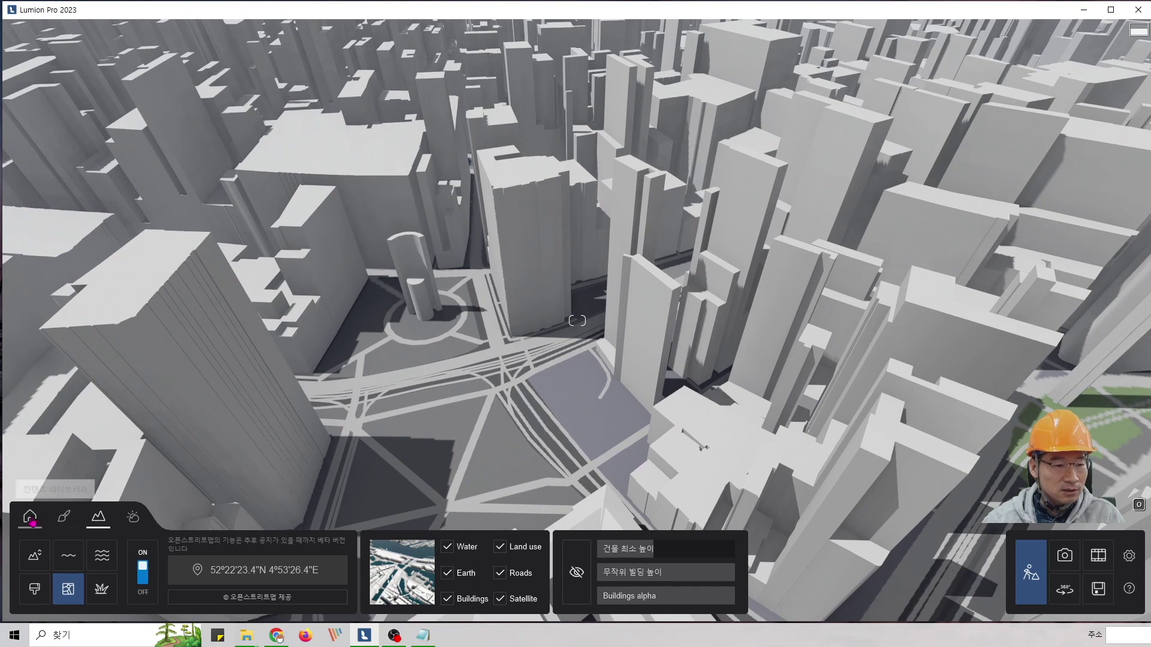
left_click(30, 516)
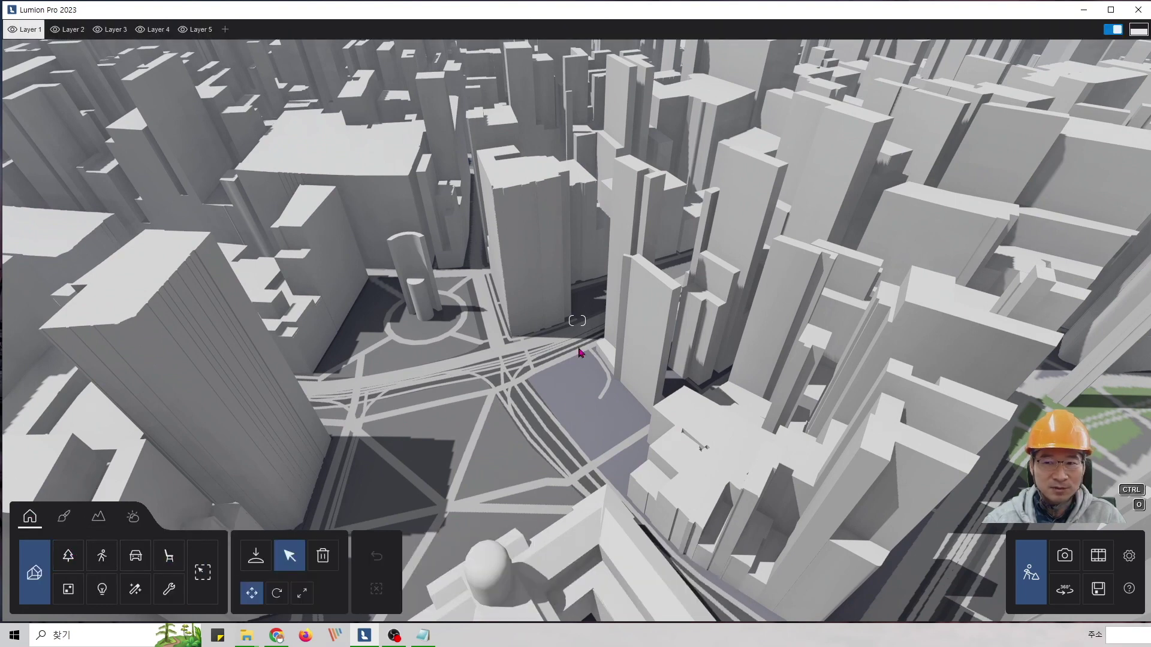
scroll(577, 419, "up", 6)
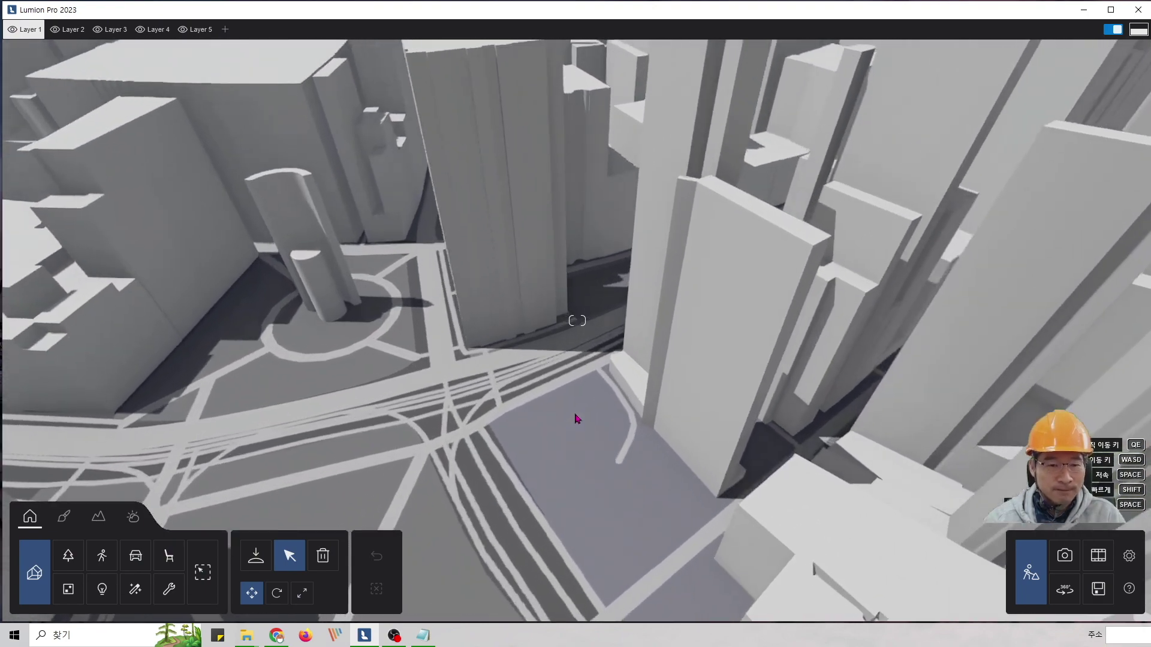
right_click_drag(576, 419, 555, 389)
scroll(555, 389, "down", 6)
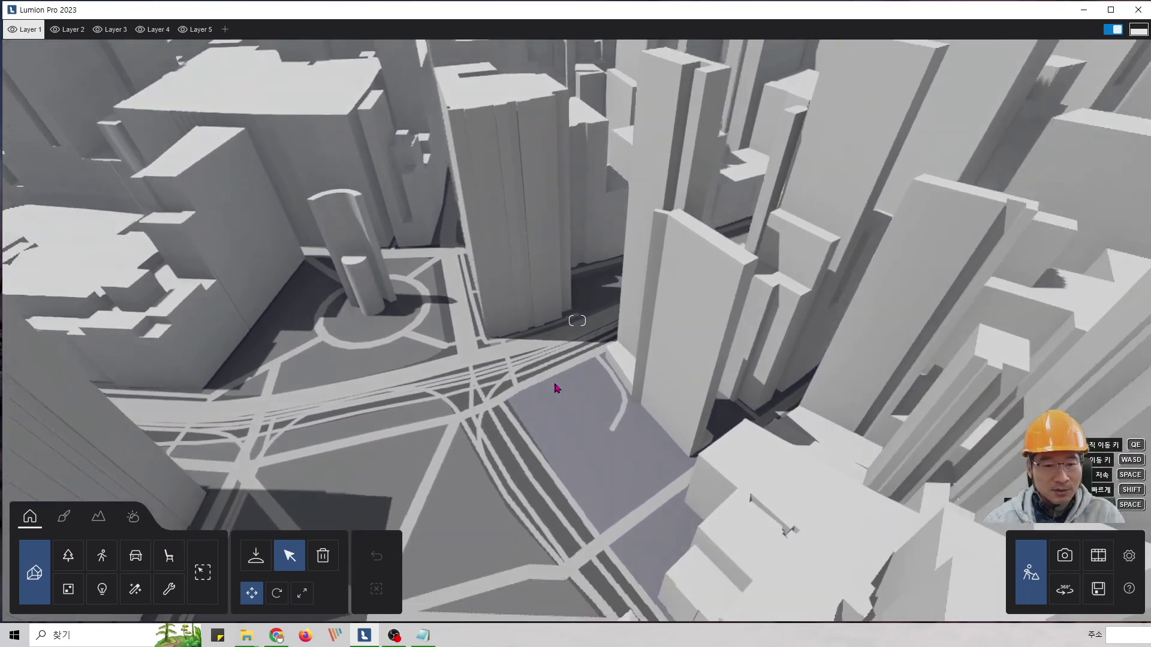
right_click_drag(529, 417, 544, 415)
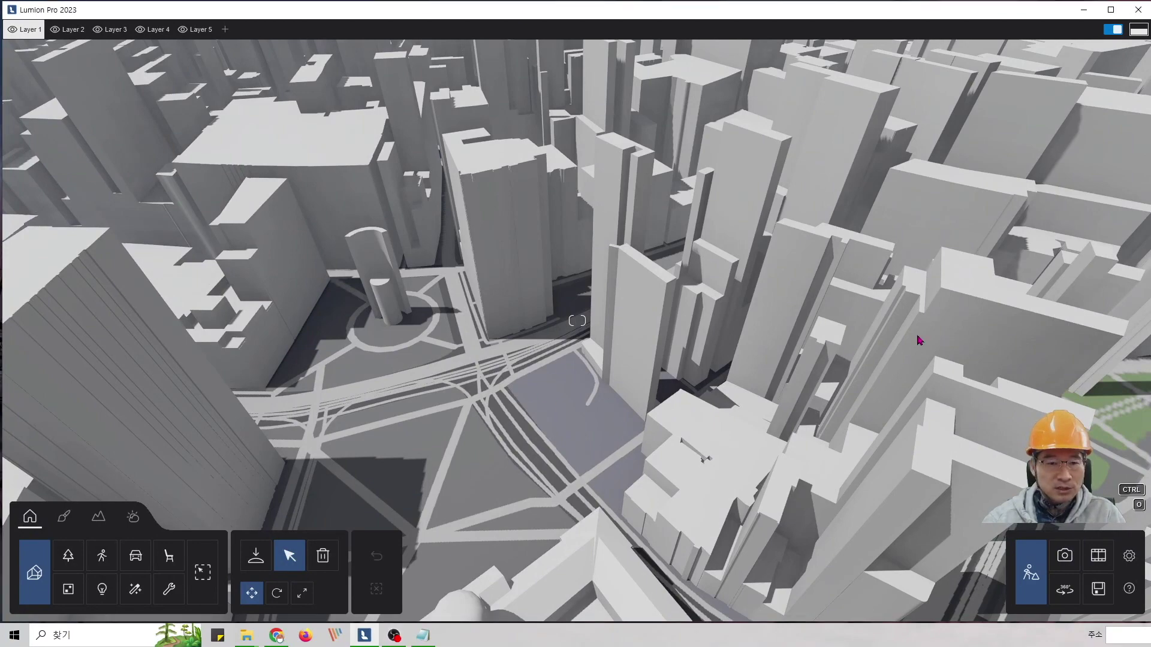
right_click_drag(919, 336, 596, 337)
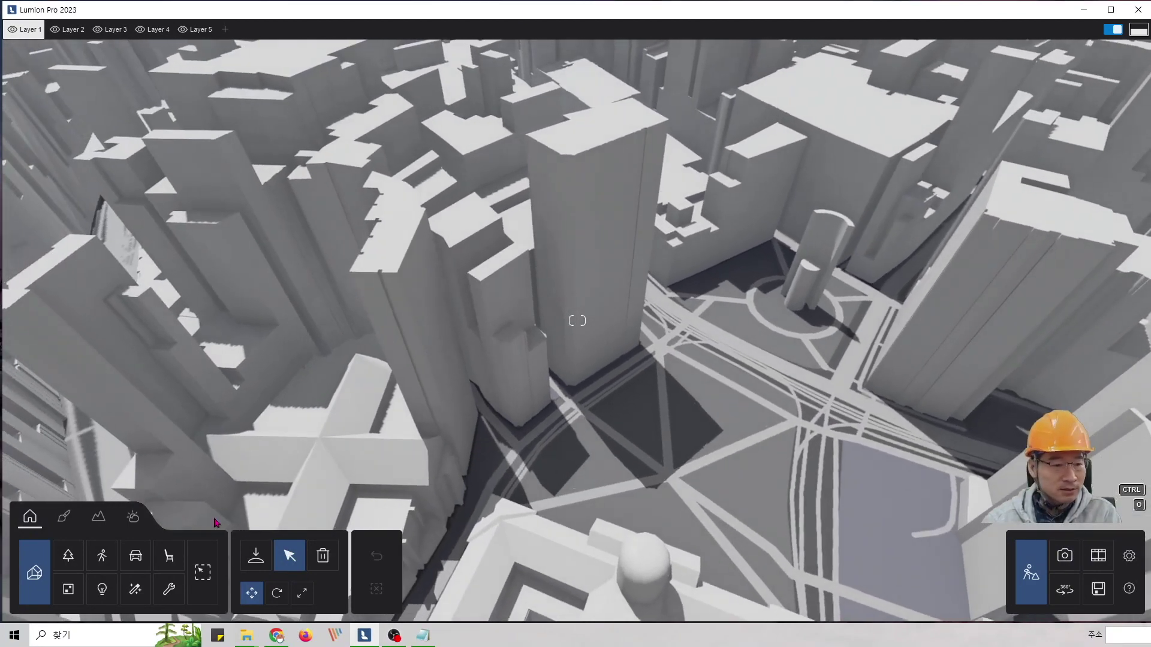
Open the weather settings with the sun and wind controls while viewing the city around the cleared plot.
left_click(134, 518)
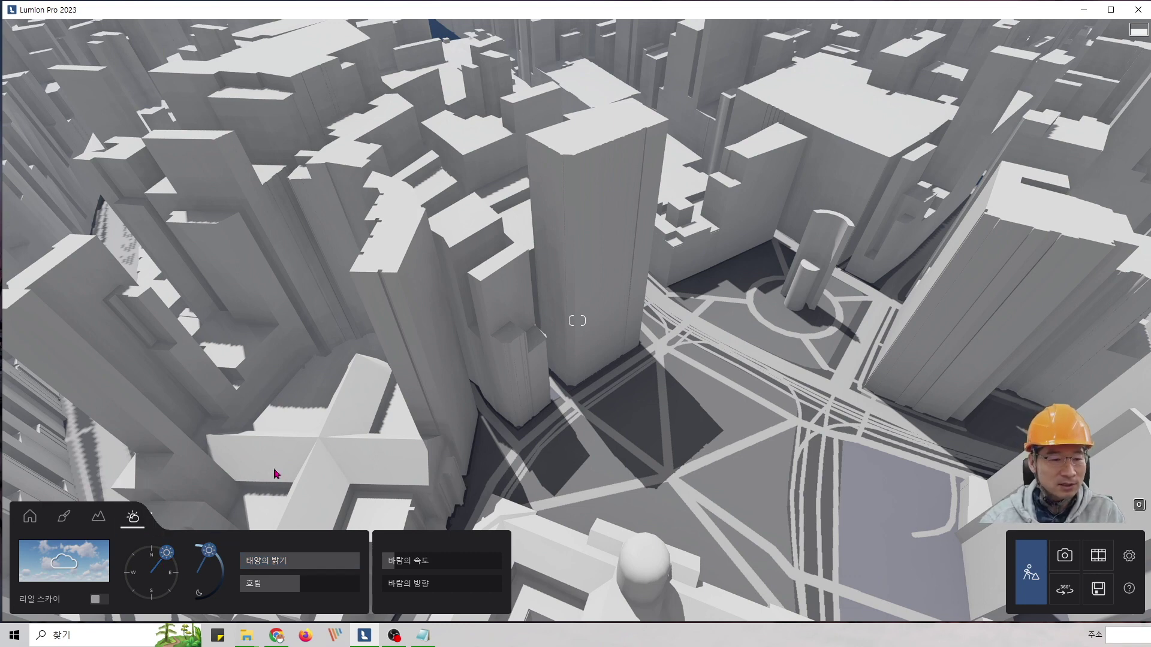
right_click_drag(537, 317, 545, 303)
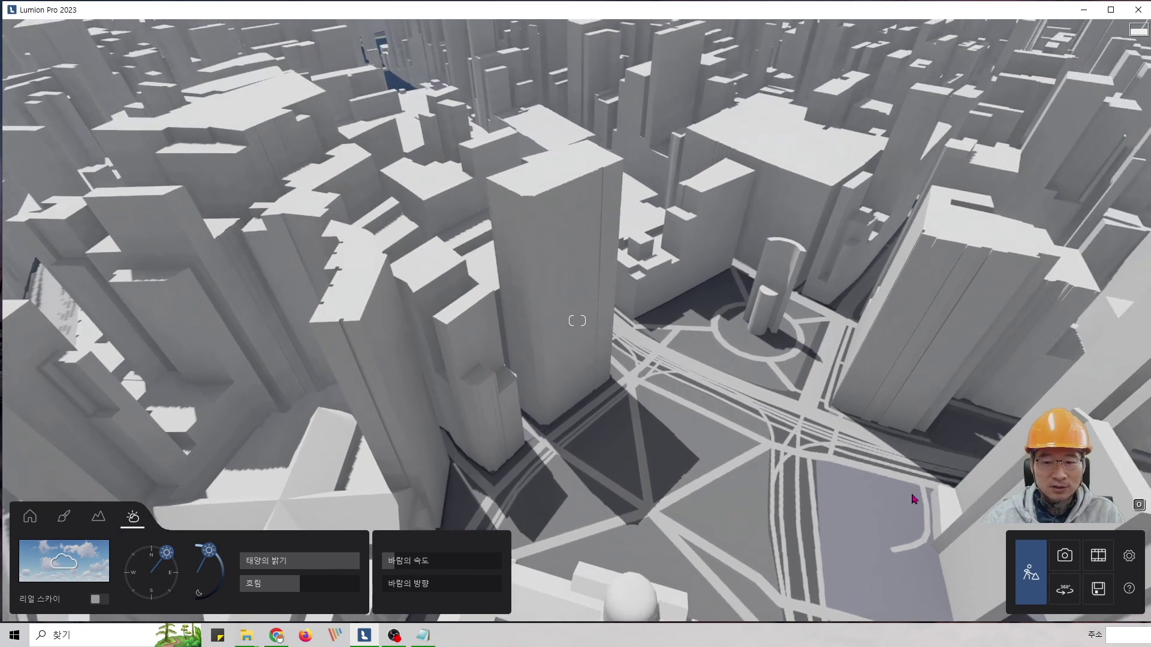